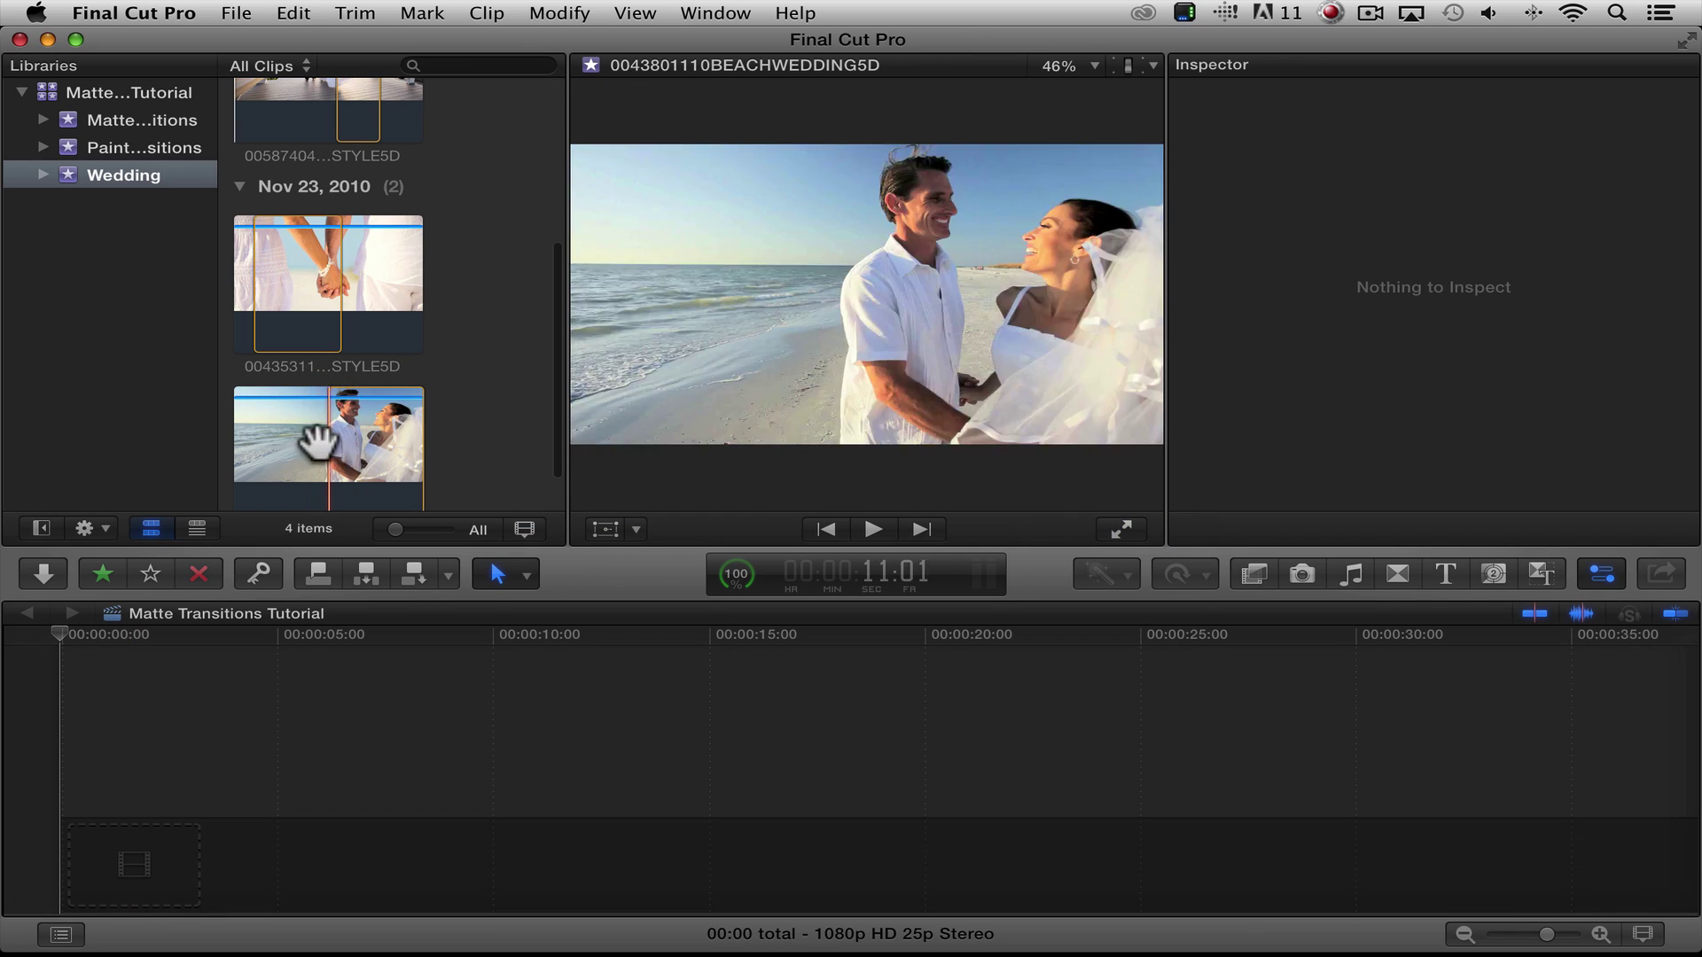
Step: Append the marked ranges of the BEACHWEDDING5D, ISLANDCOUPLELIFESTYLE5D and COUPLEBEACHLIFESTYLE5D clips to the empty timeline in that order
left_click_drag(314, 434, 315, 264)
scroll(315, 264, "down", 2)
left_click(362, 380)
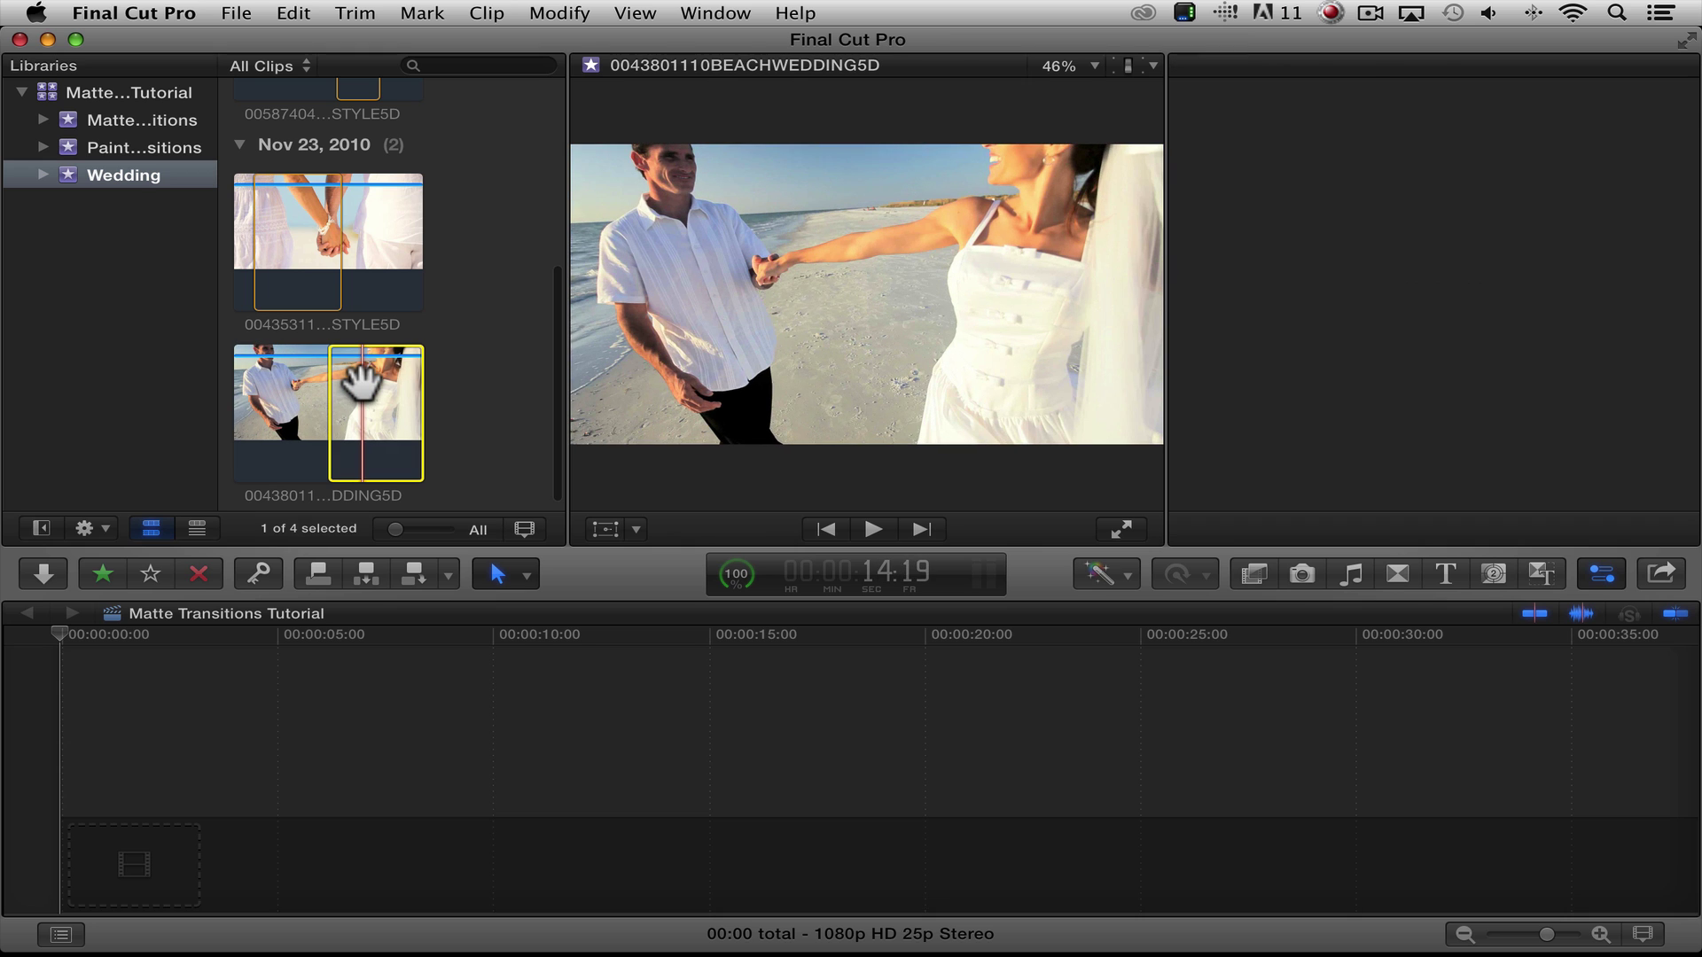
key("e")
scroll(355, 266, "up", 2)
left_click(351, 139)
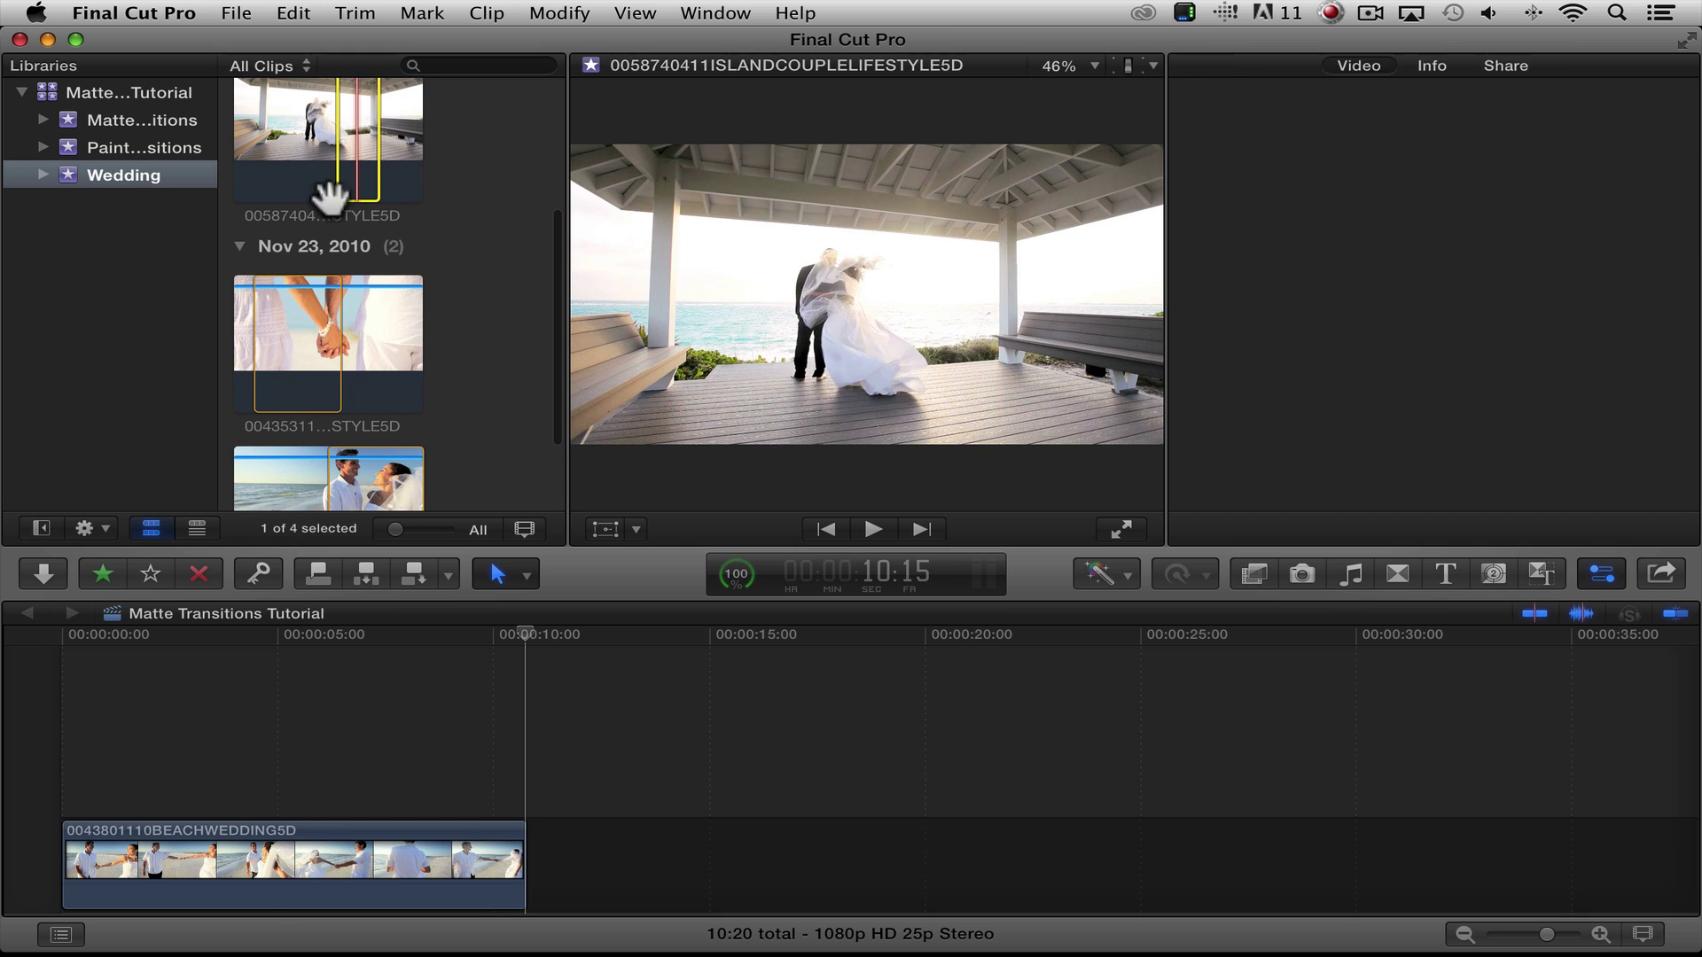
key("e")
left_click(278, 342)
key("e")
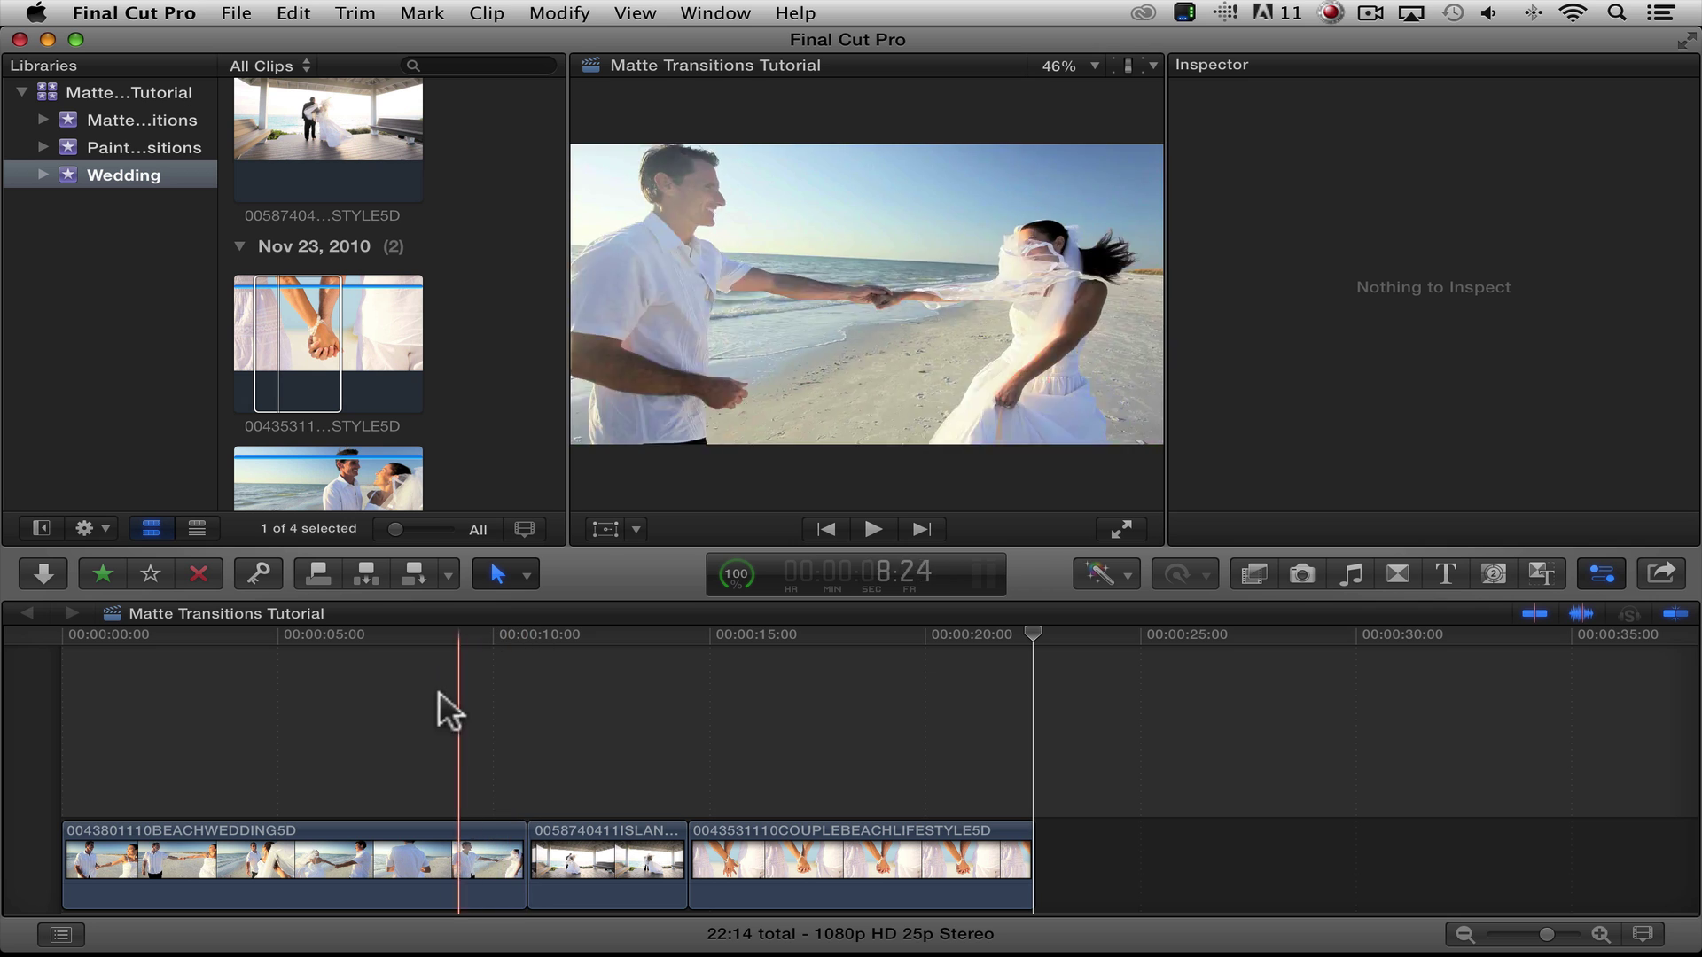
Step: Stack the island and couple beach clips above the storyline so each overlaps the preceding clip's end, and extend the gap to the last clip's end
left_click_drag(547, 811, 471, 709)
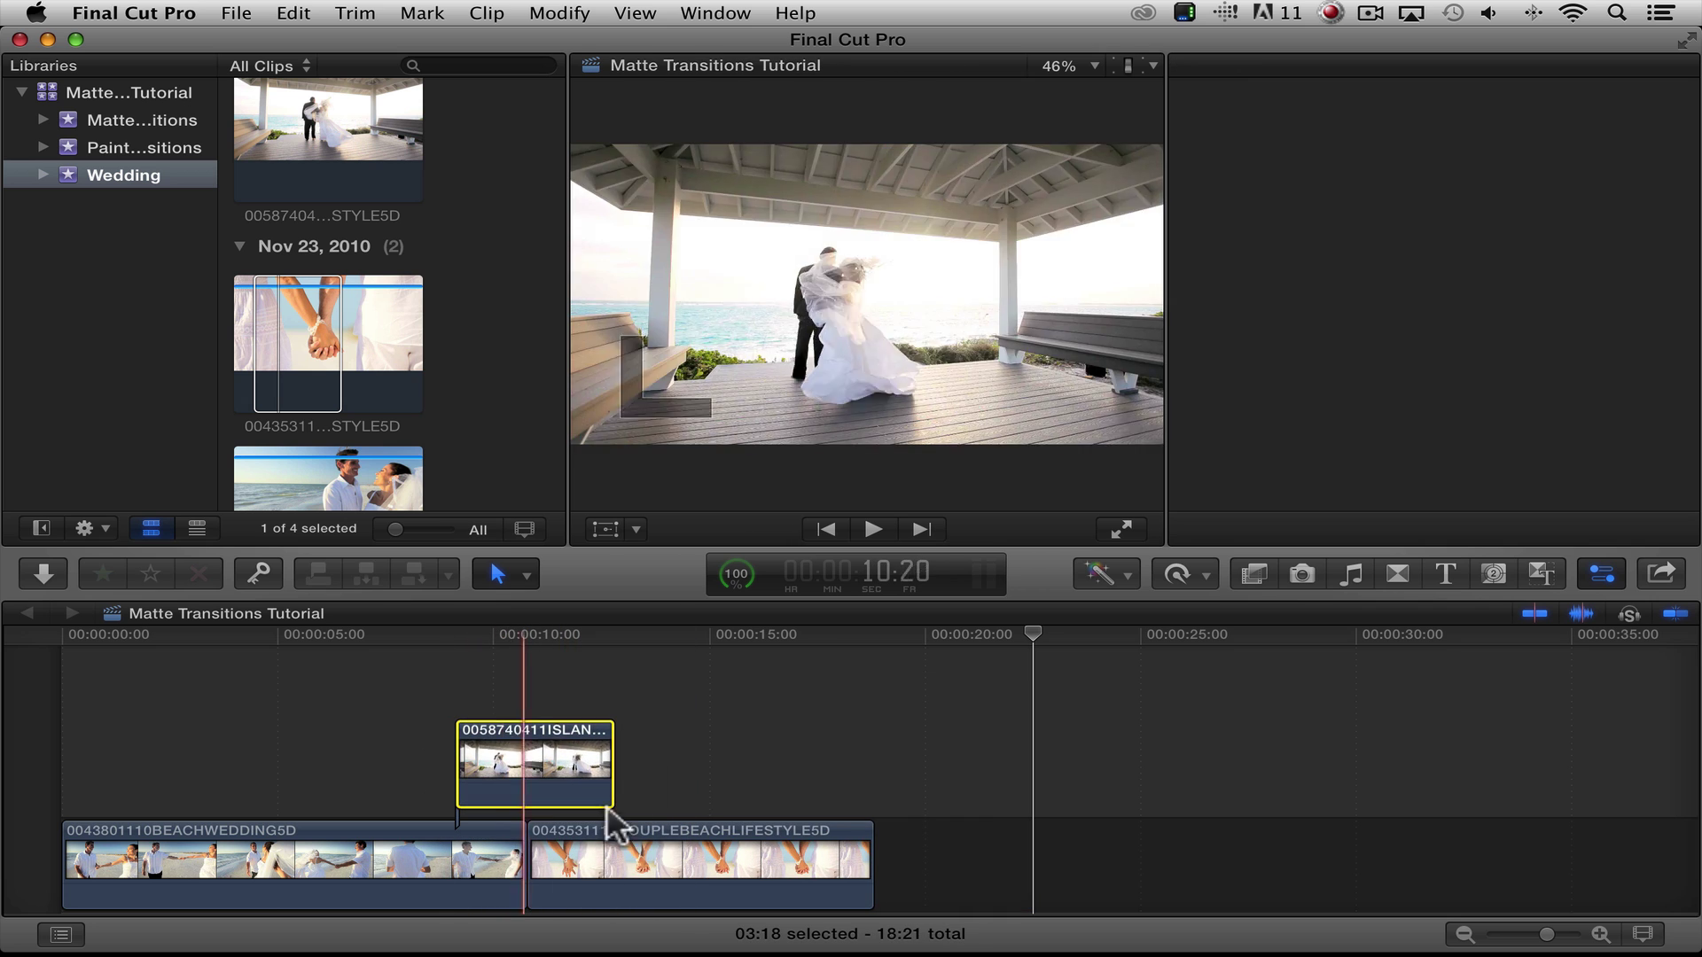
left_click_drag(653, 851, 617, 749)
scroll(625, 771, "down", 3)
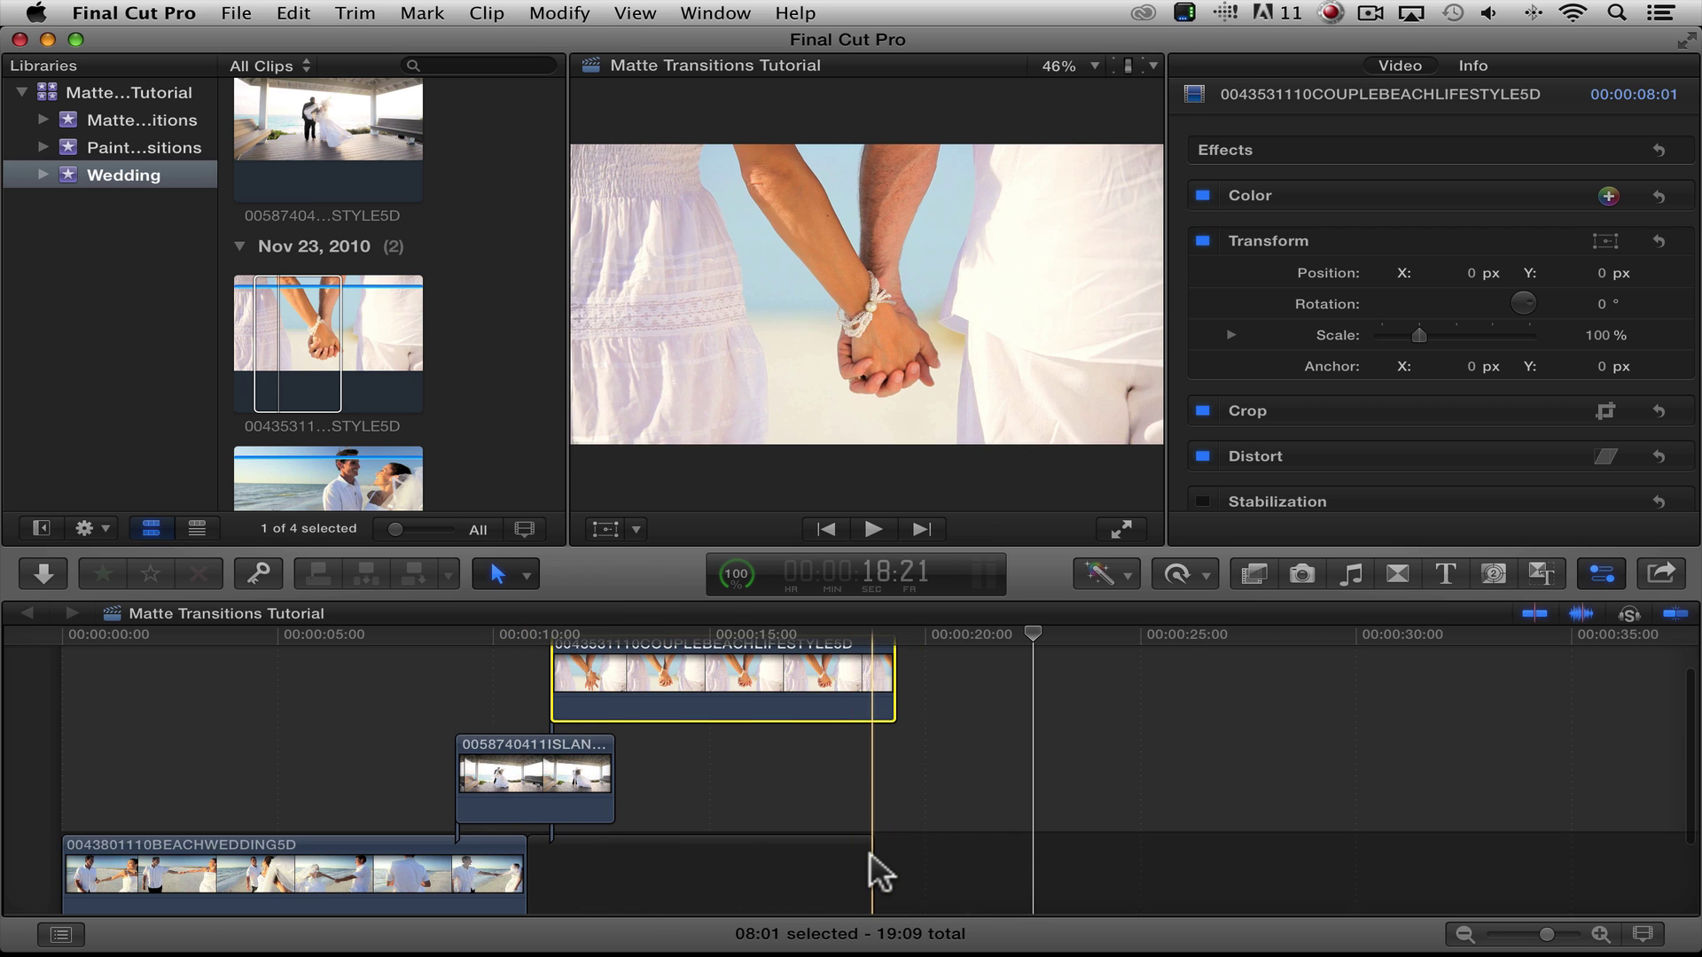
left_click(805, 866)
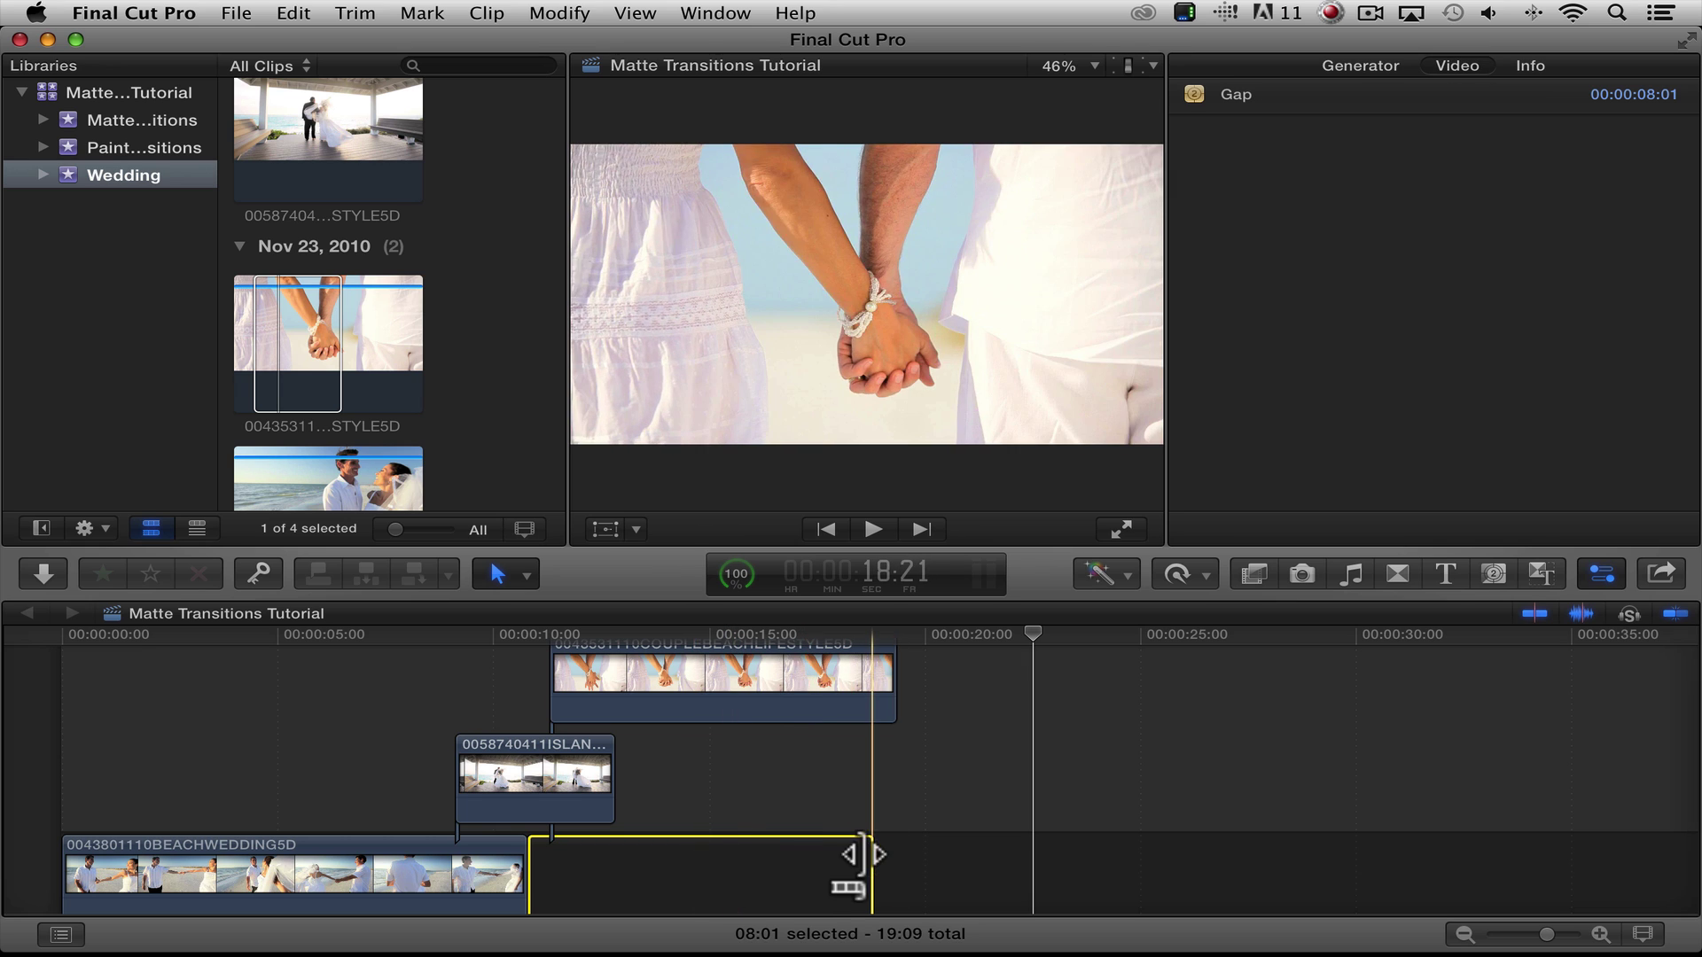
left_click_drag(871, 855, 894, 853)
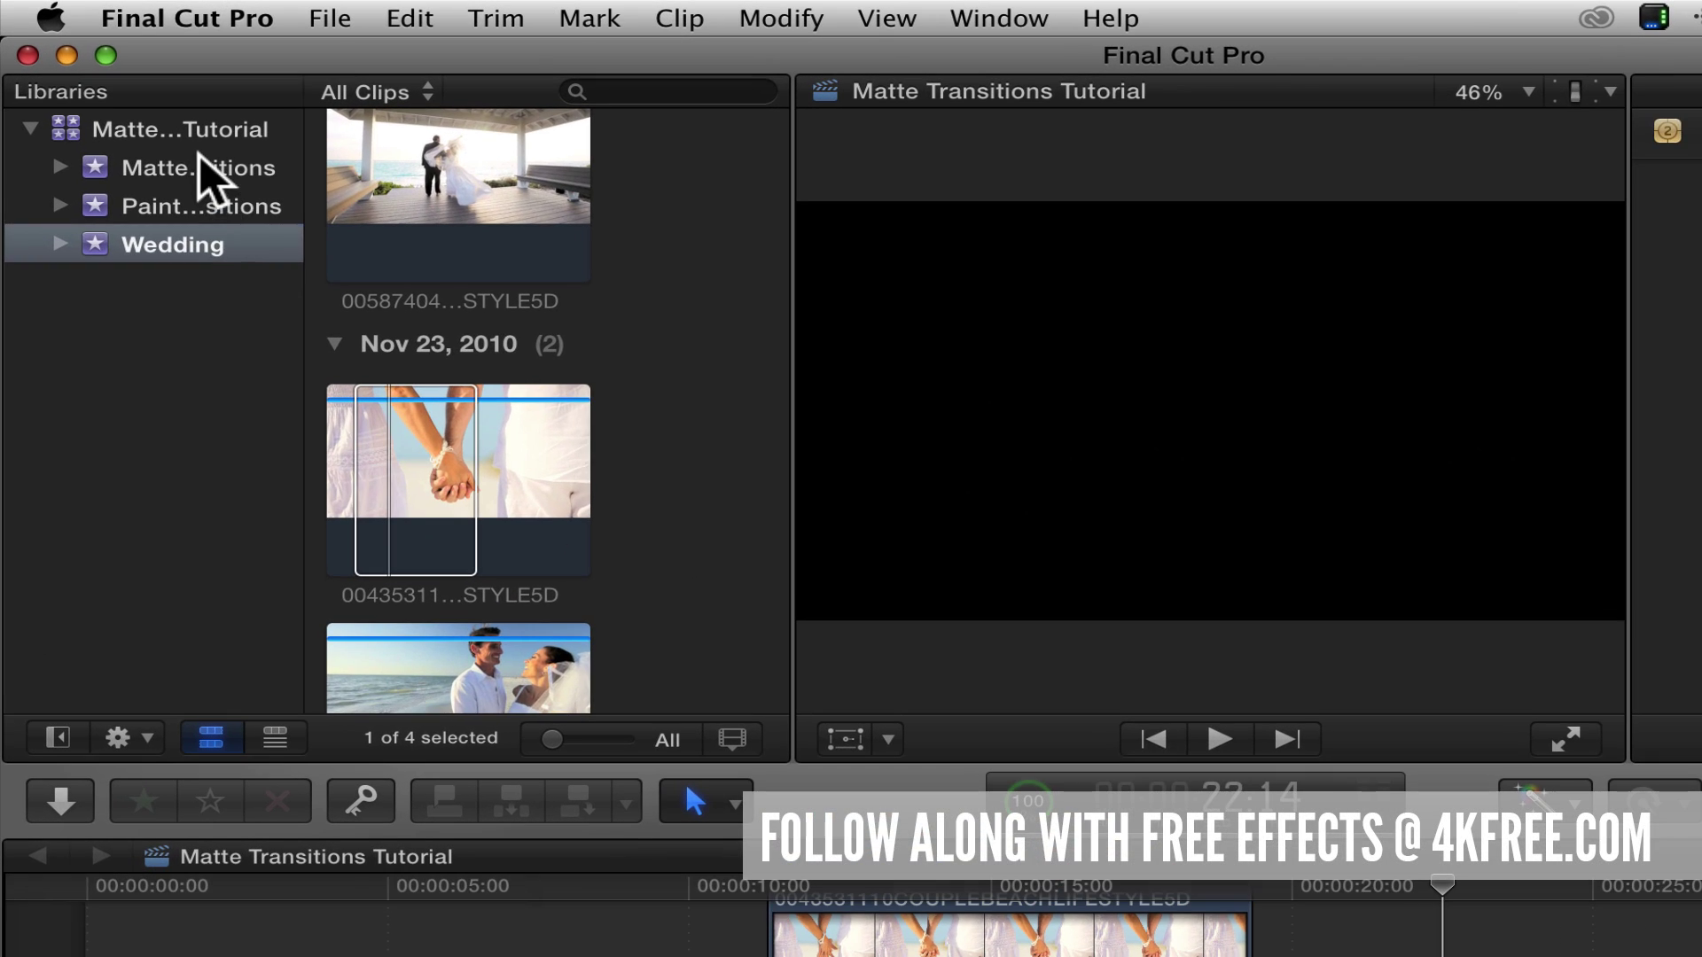
Step: Connect Rampant_4K_Matte_Transitions_v2_009 from the matte transitions event directly above the island clip and trim it to that clip's end
left_click(142, 120)
left_click(346, 177)
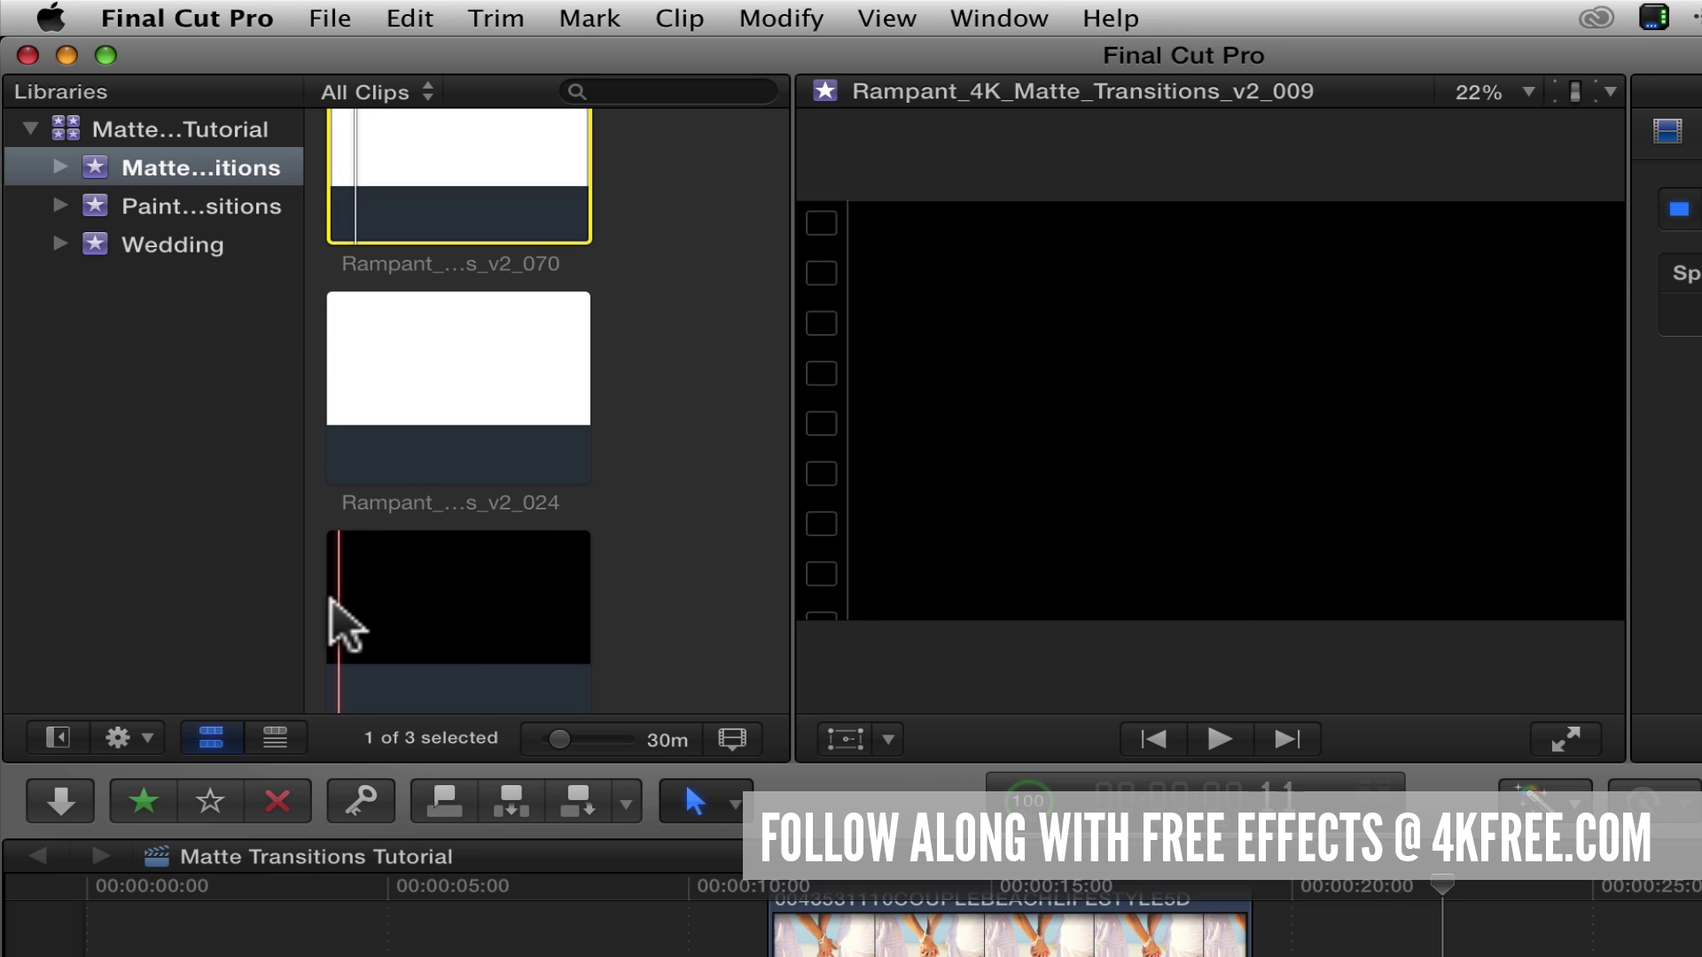
left_click(365, 585)
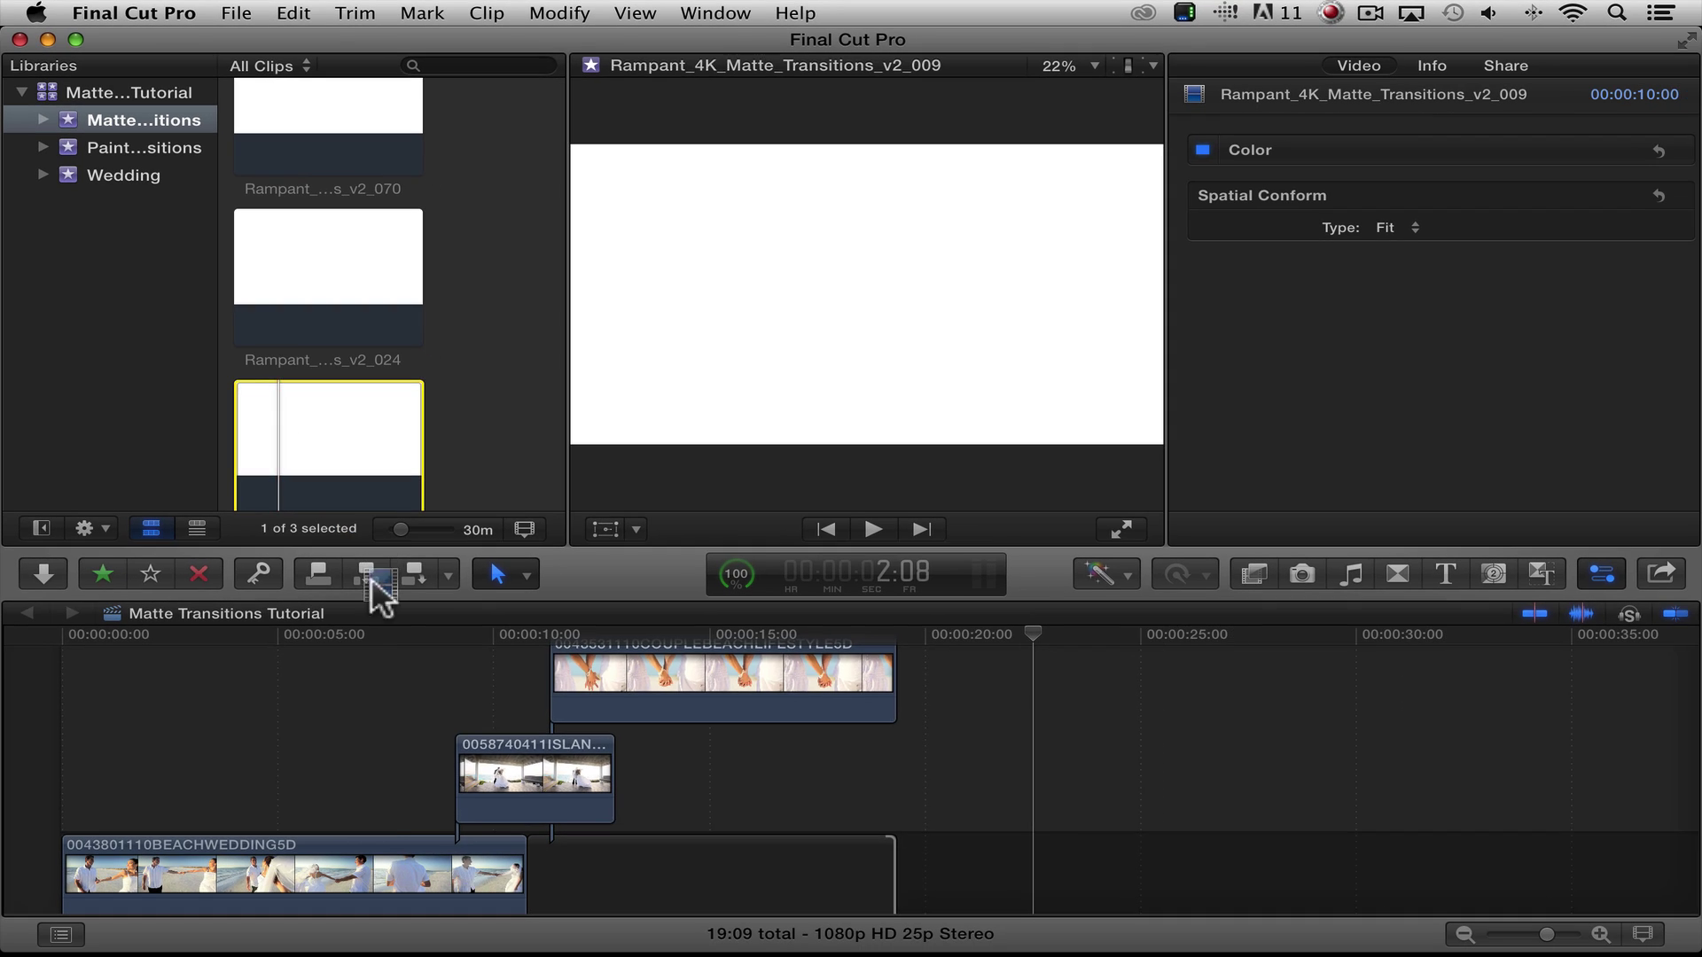
left_click_drag(371, 577, 459, 681)
left_click_drag(842, 673, 586, 676)
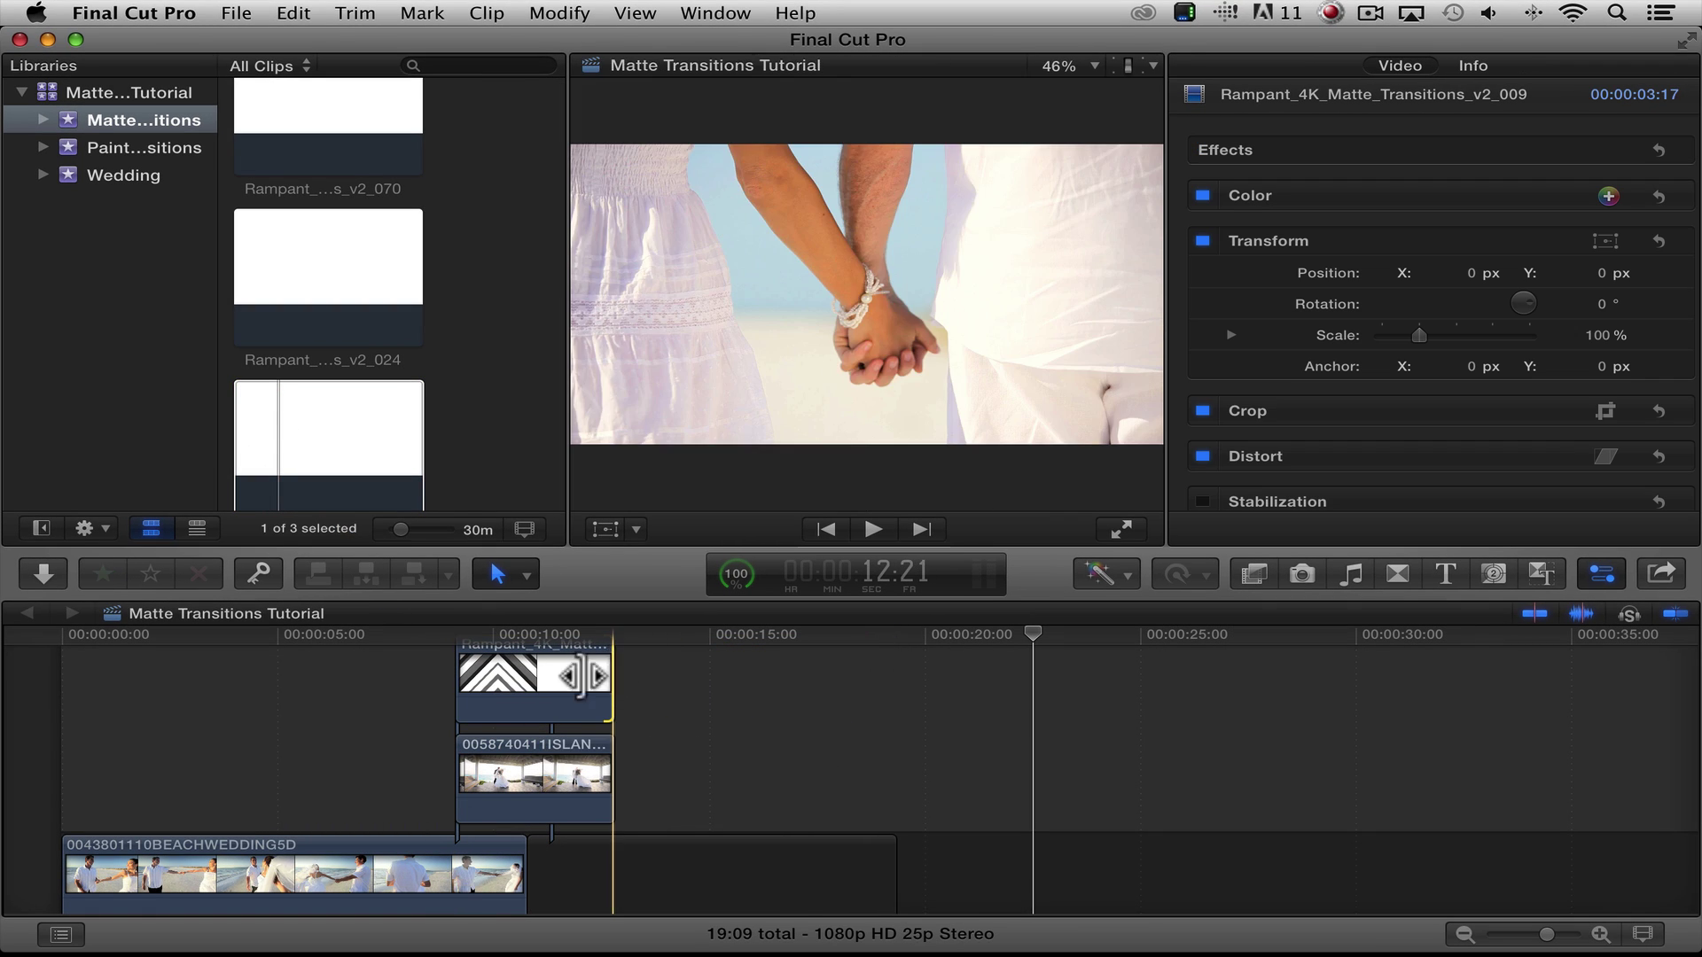
scroll(504, 667, "up", 3)
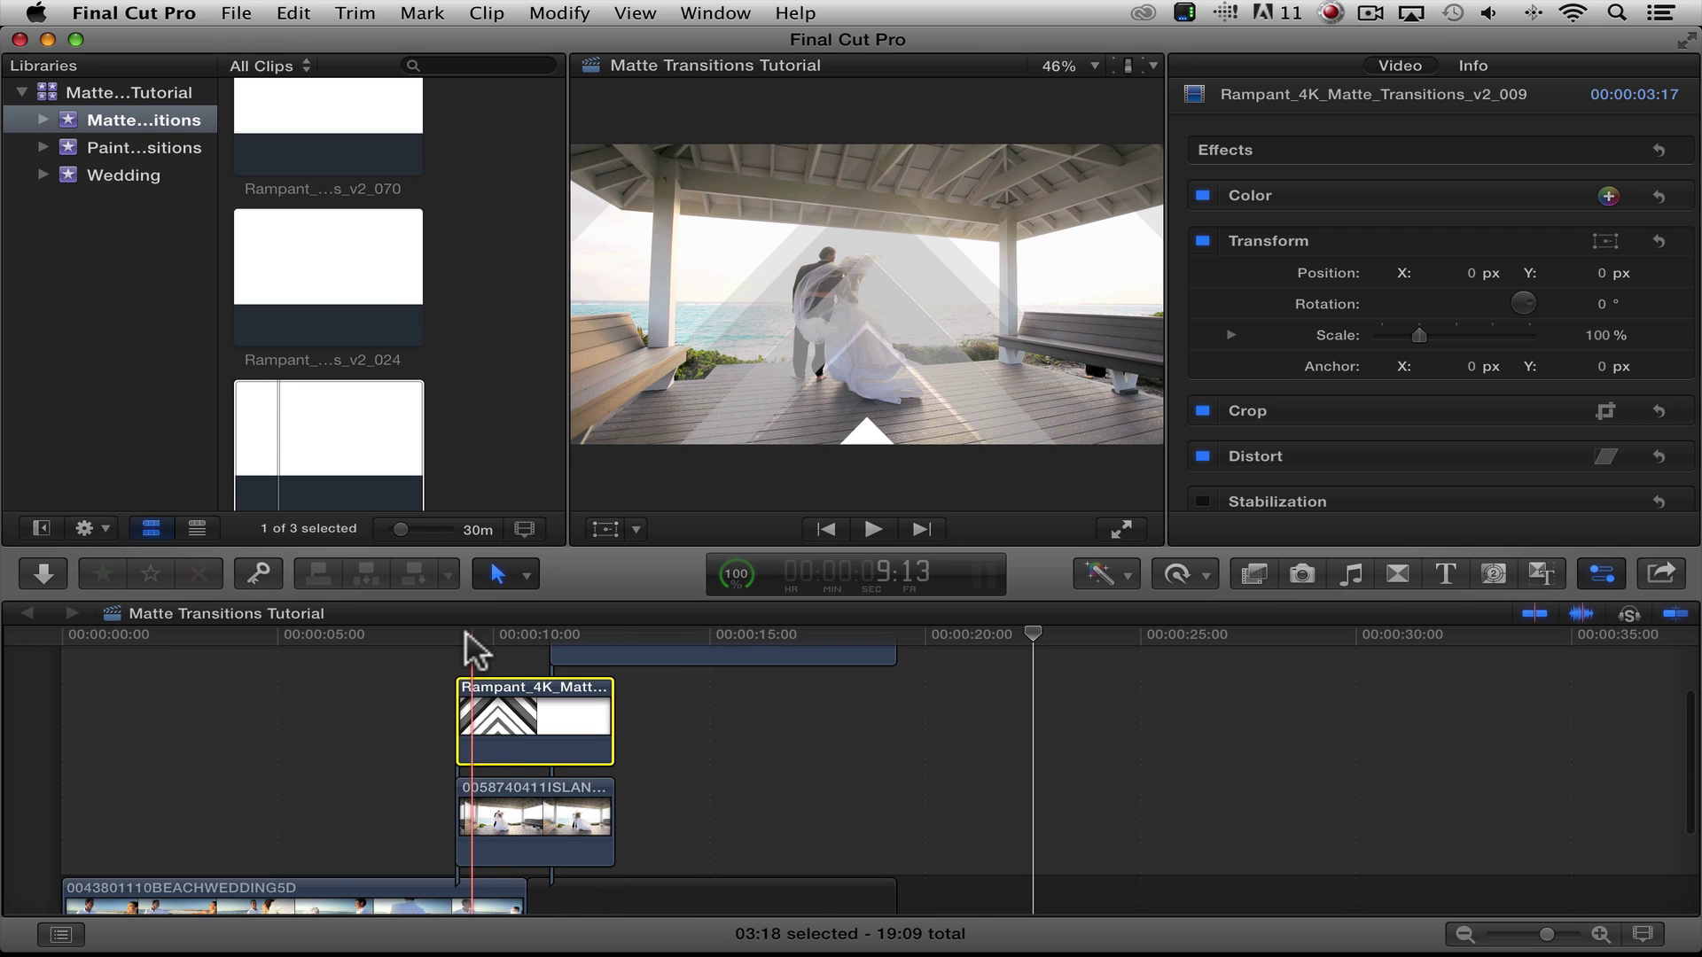
Step: Set the v2_009 matte clip's blend mode to Stencil Alpha and preview the start of the transition
left_click(470, 633)
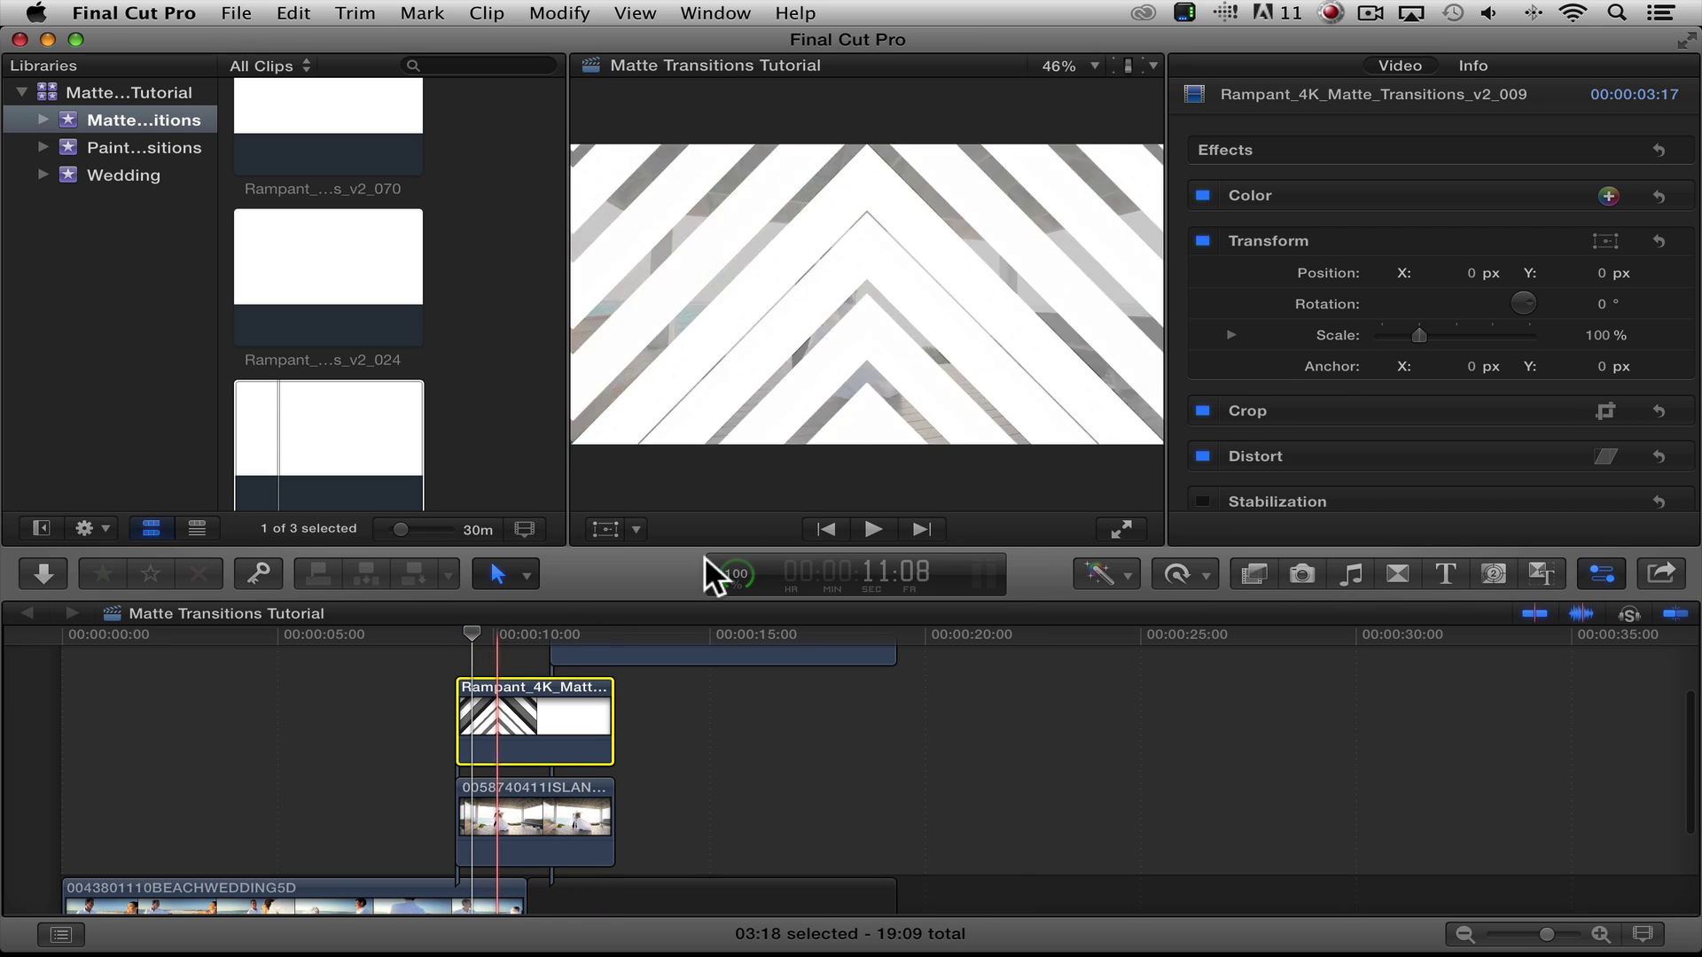
scroll(1408, 394, "down", 10)
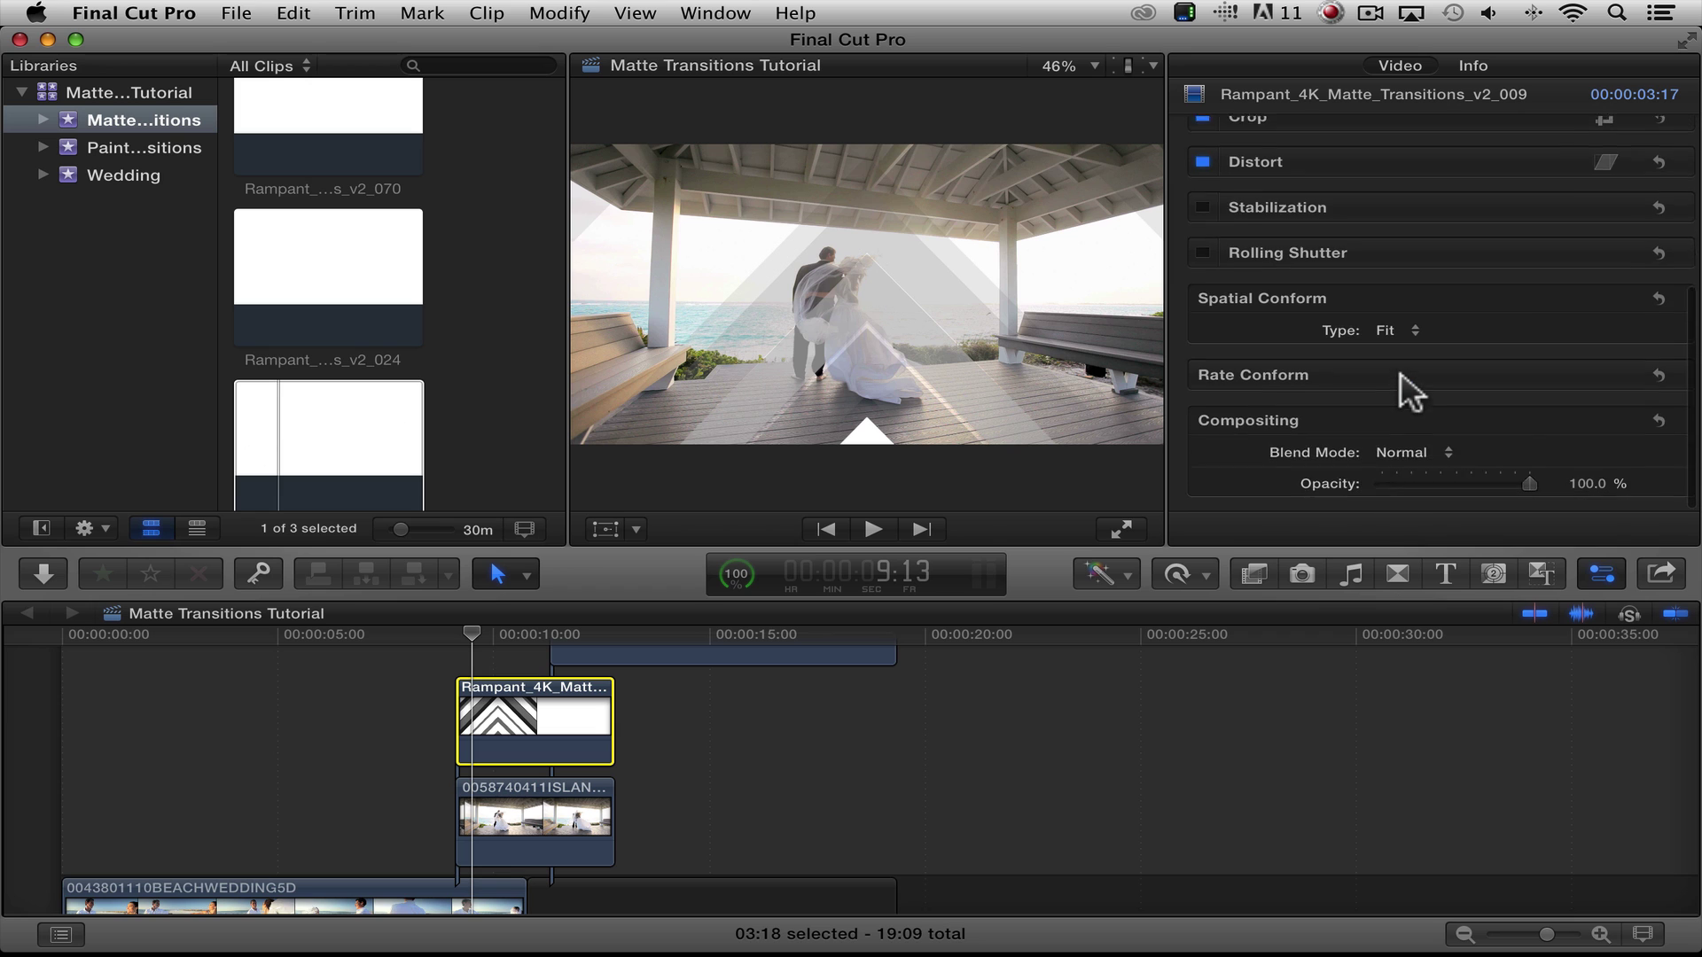
left_click(1416, 441)
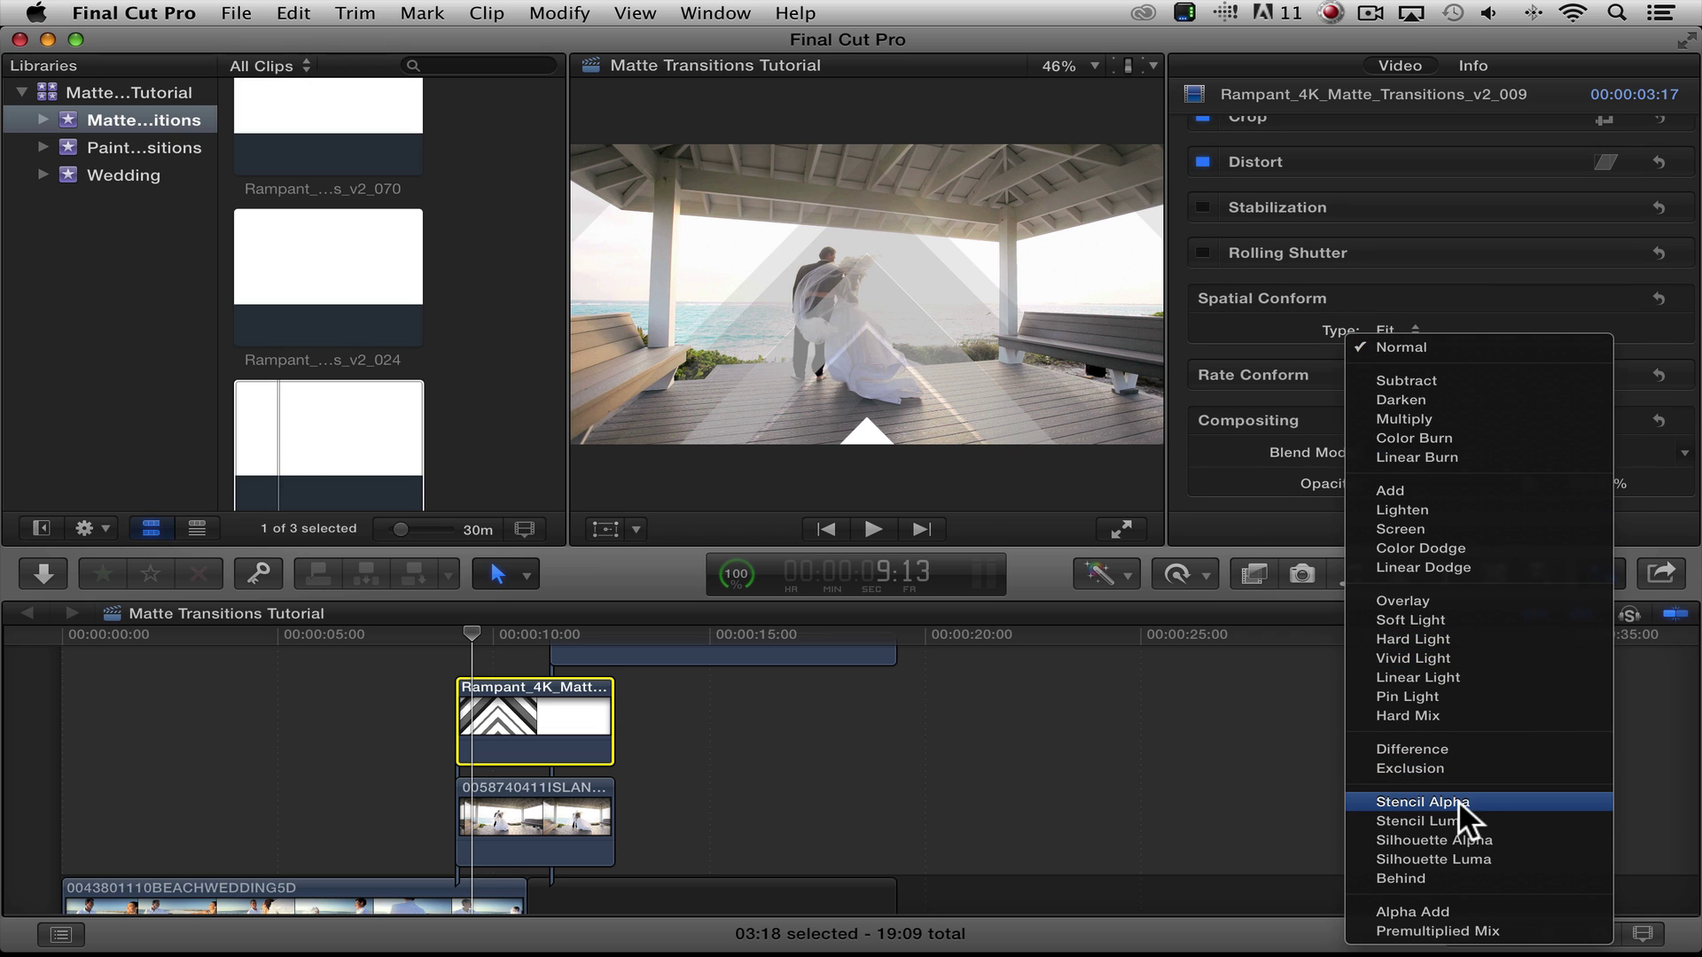
left_click(1453, 798)
left_click(457, 628)
left_click_drag(456, 621, 479, 617)
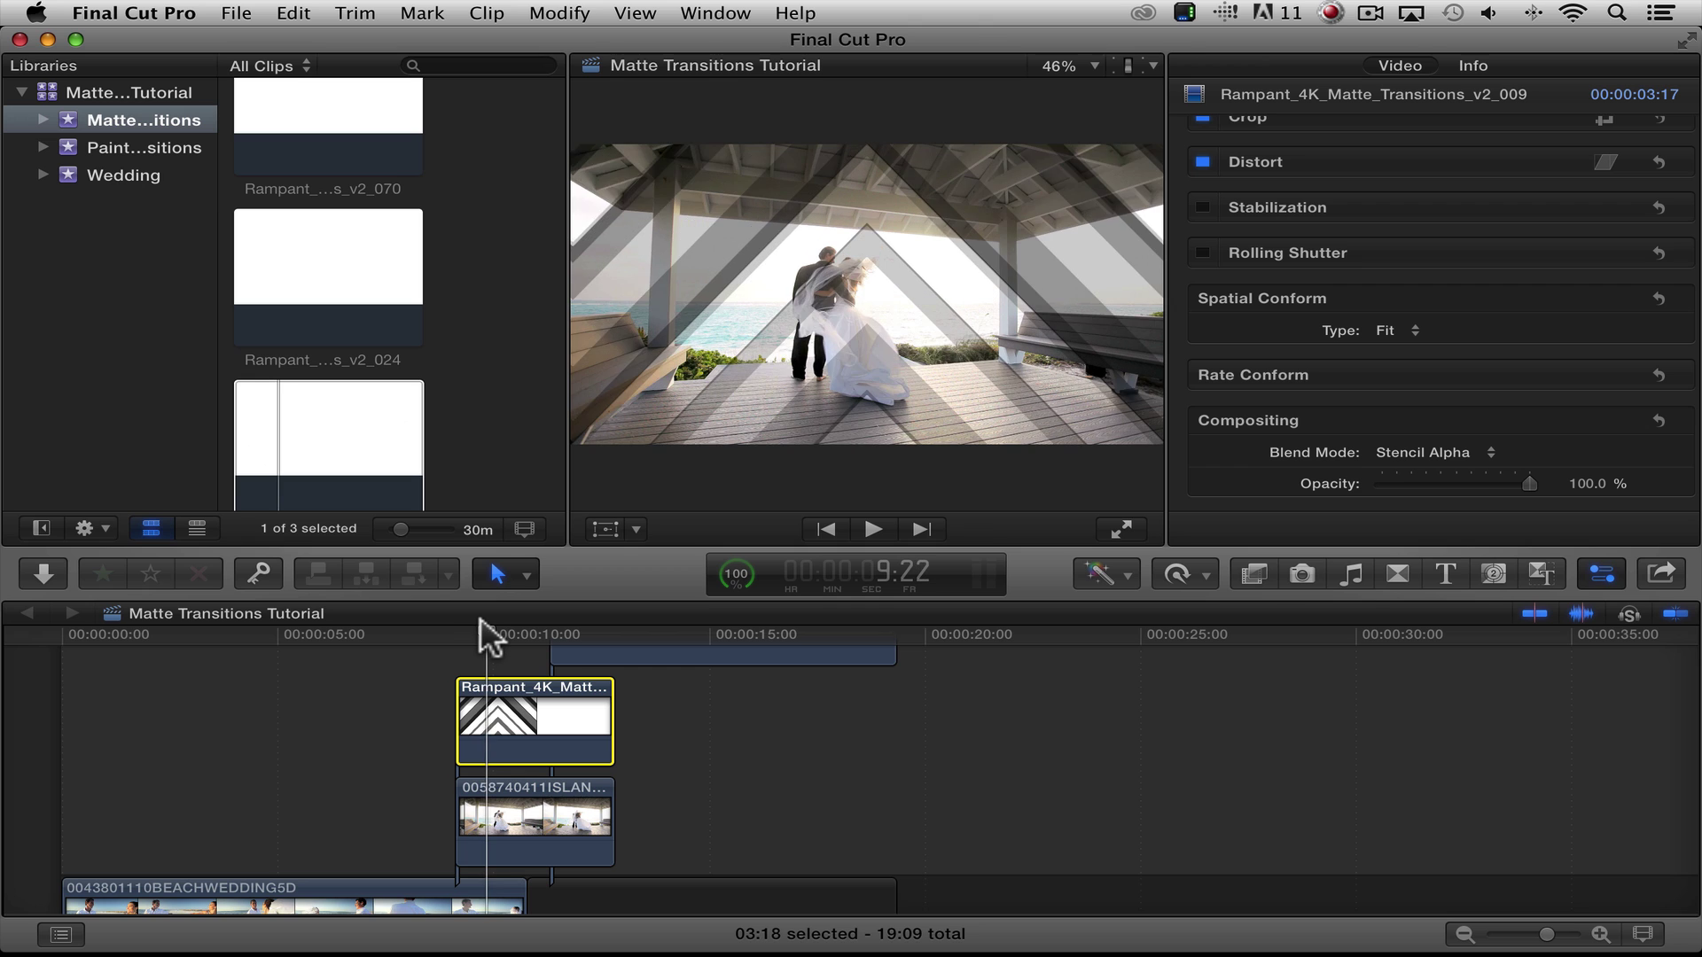
key("space")
left_click_drag(507, 620, 504, 621)
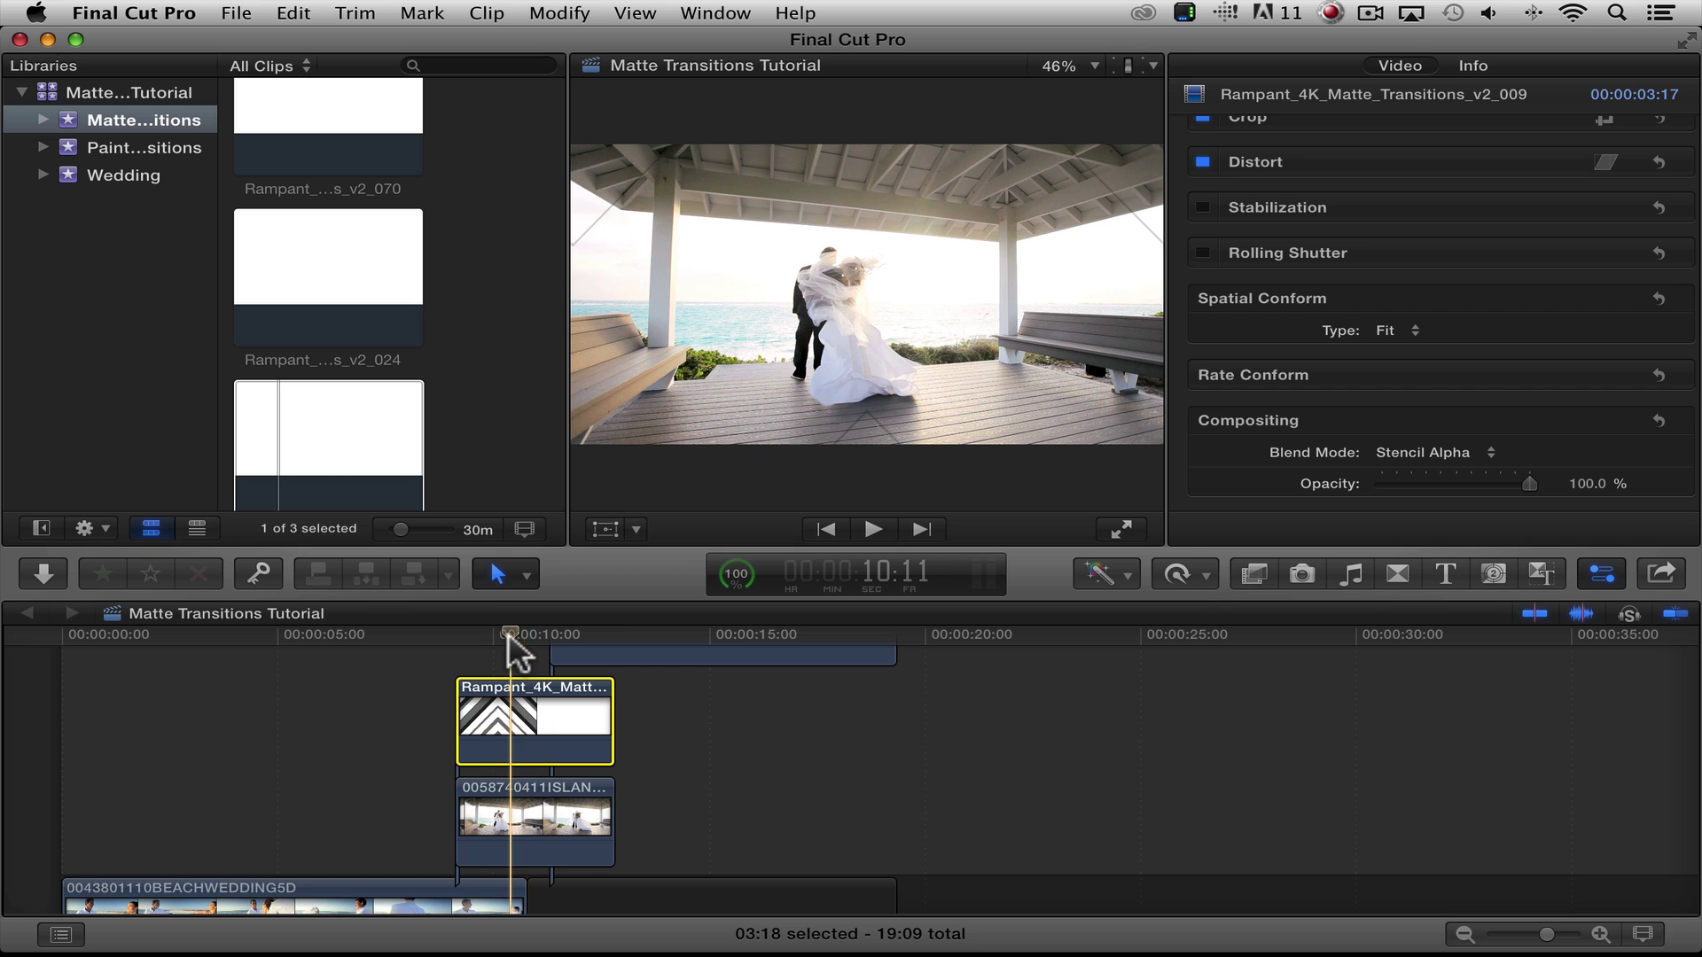
left_click_drag(503, 621, 470, 622)
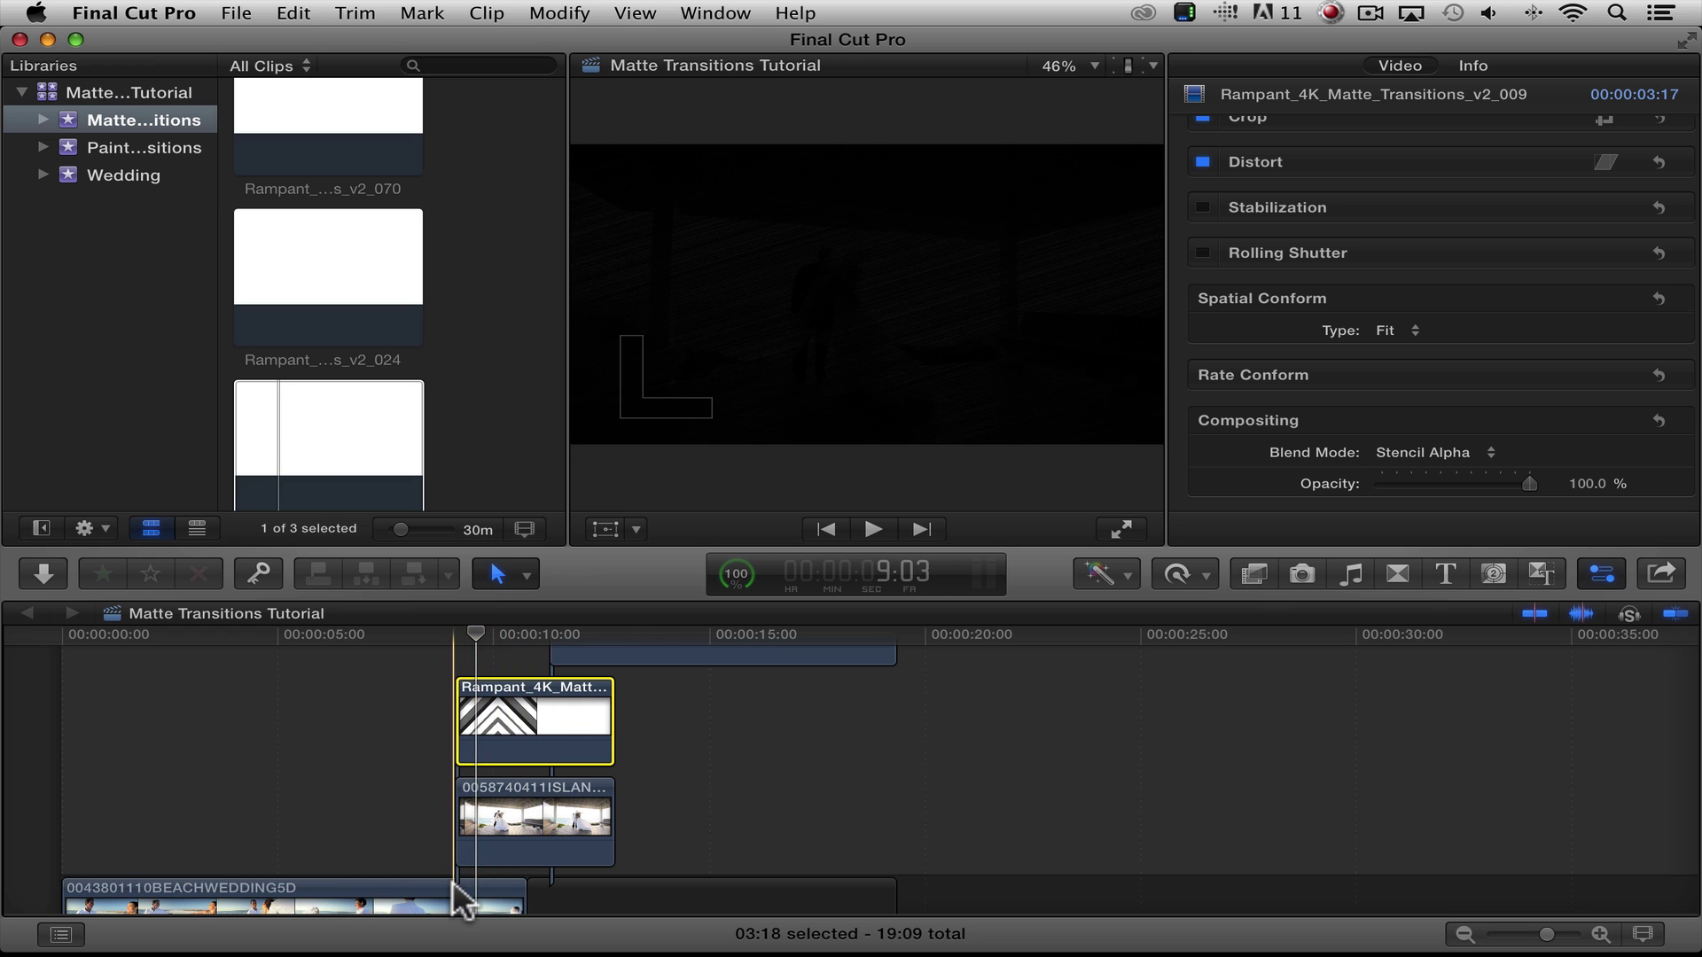
Step: Combine the v2_009 matte and the island clip into a compound clip in the Wedding event, and play through the transition
right_click(509, 788)
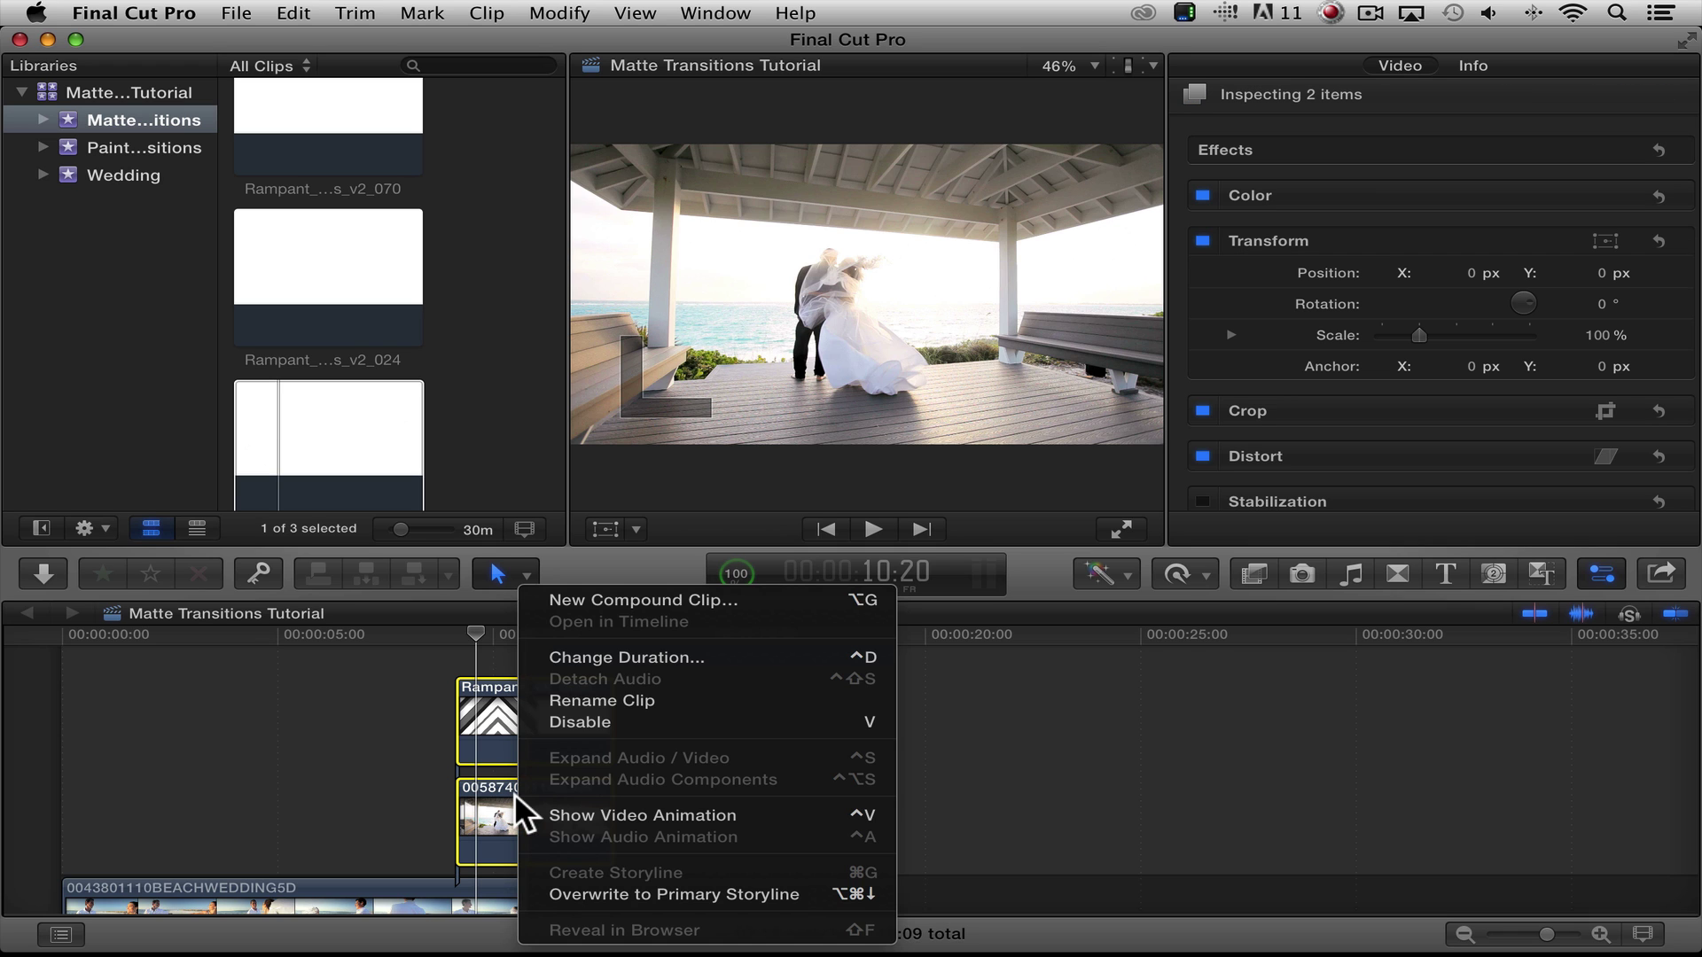
left_click(653, 598)
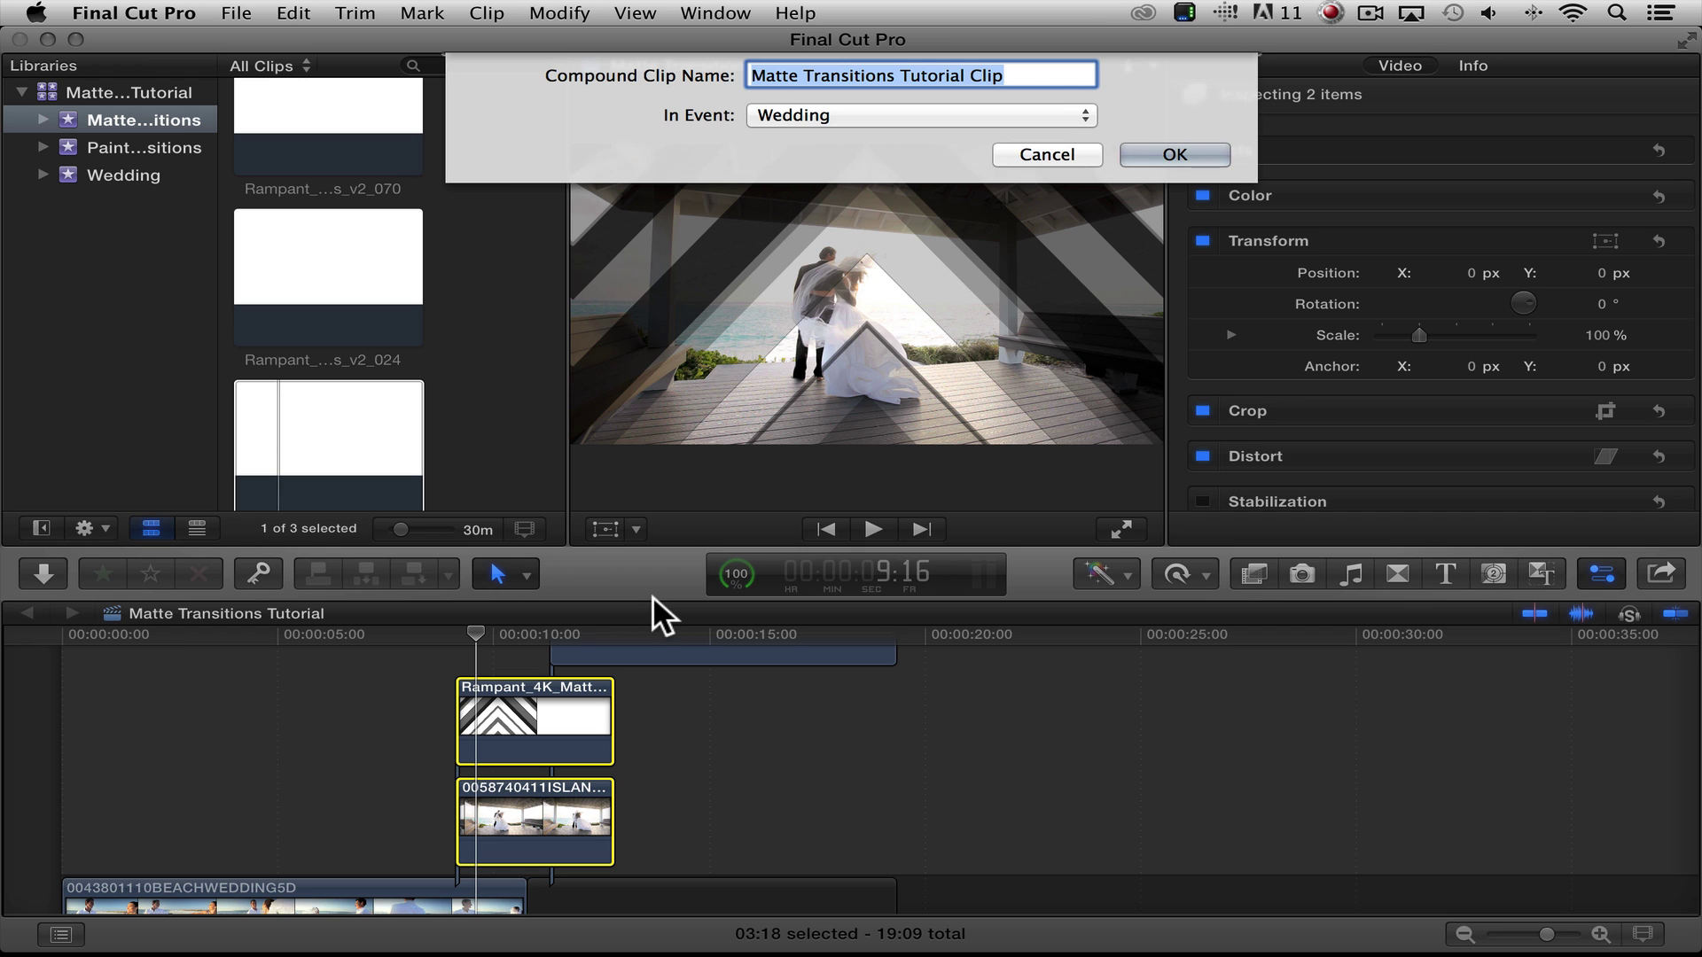
key("Return")
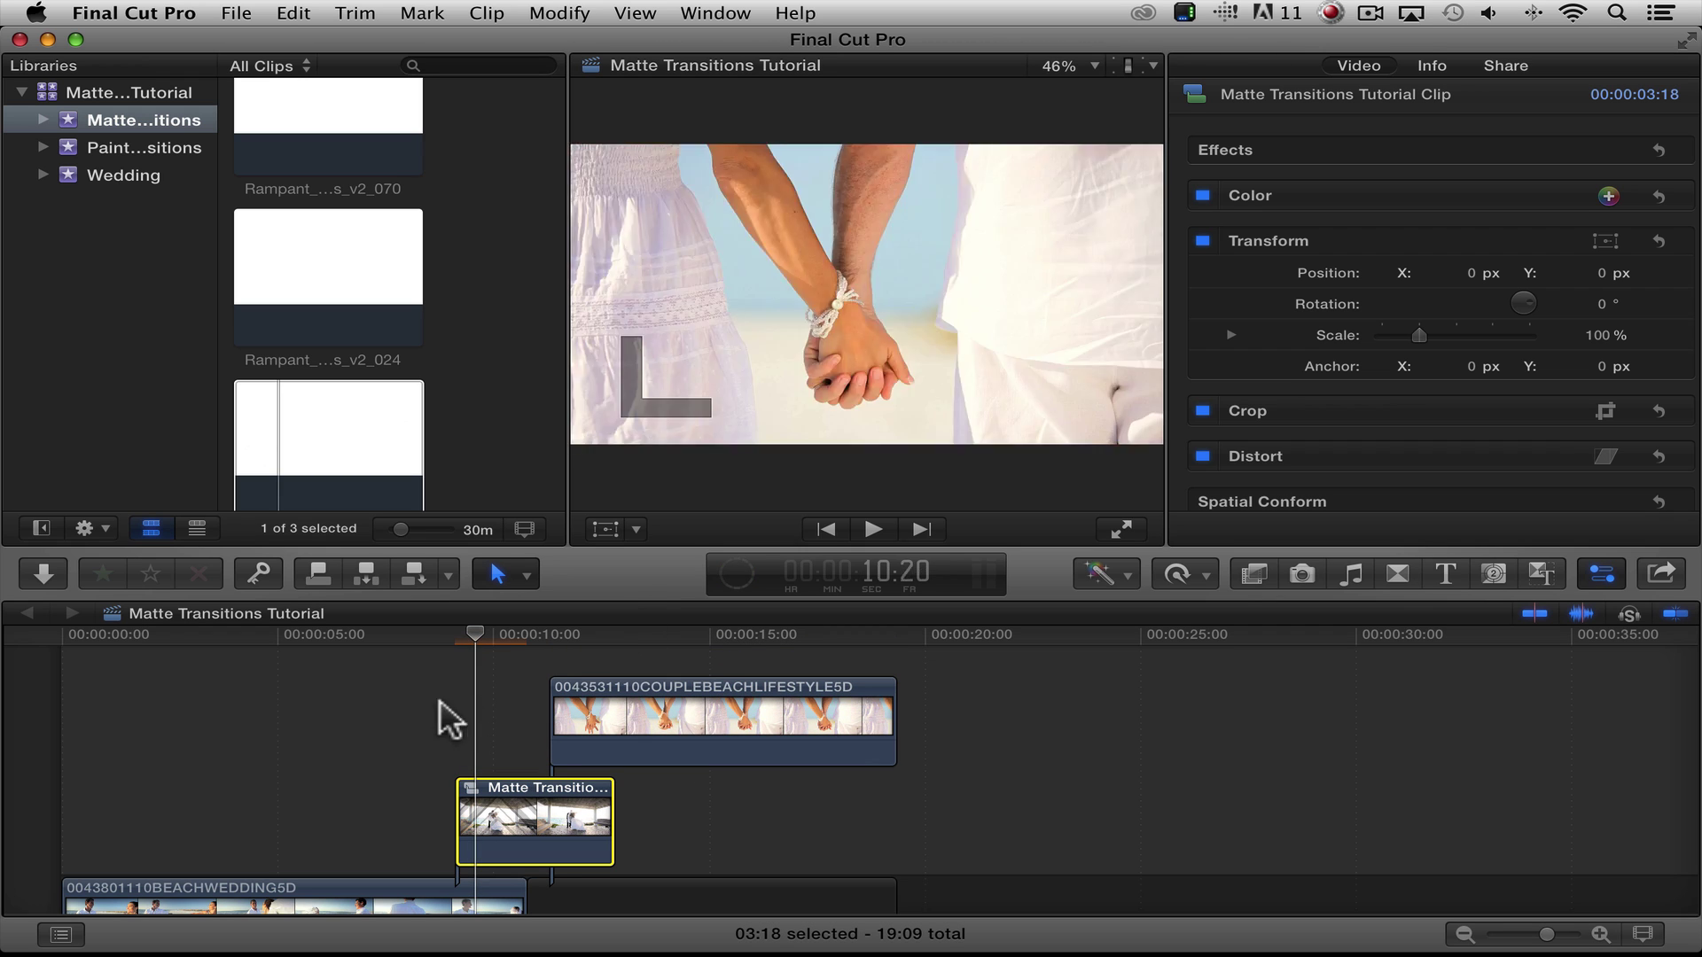
left_click_drag(468, 631, 404, 631)
key("space")
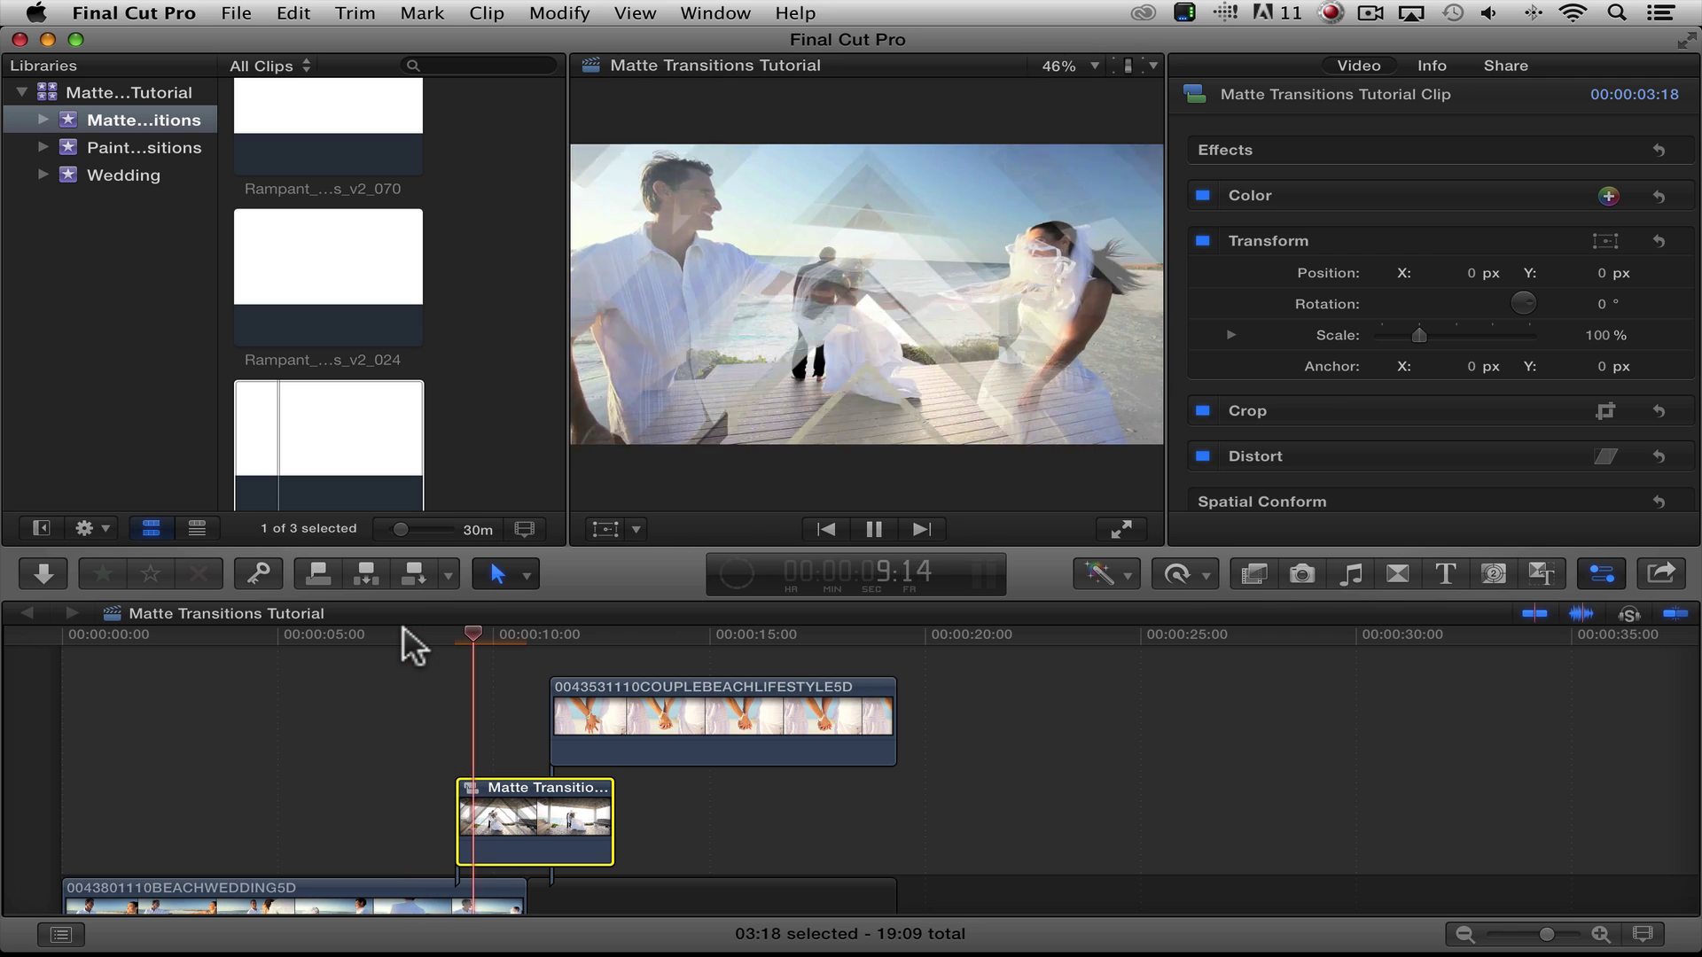
key("space")
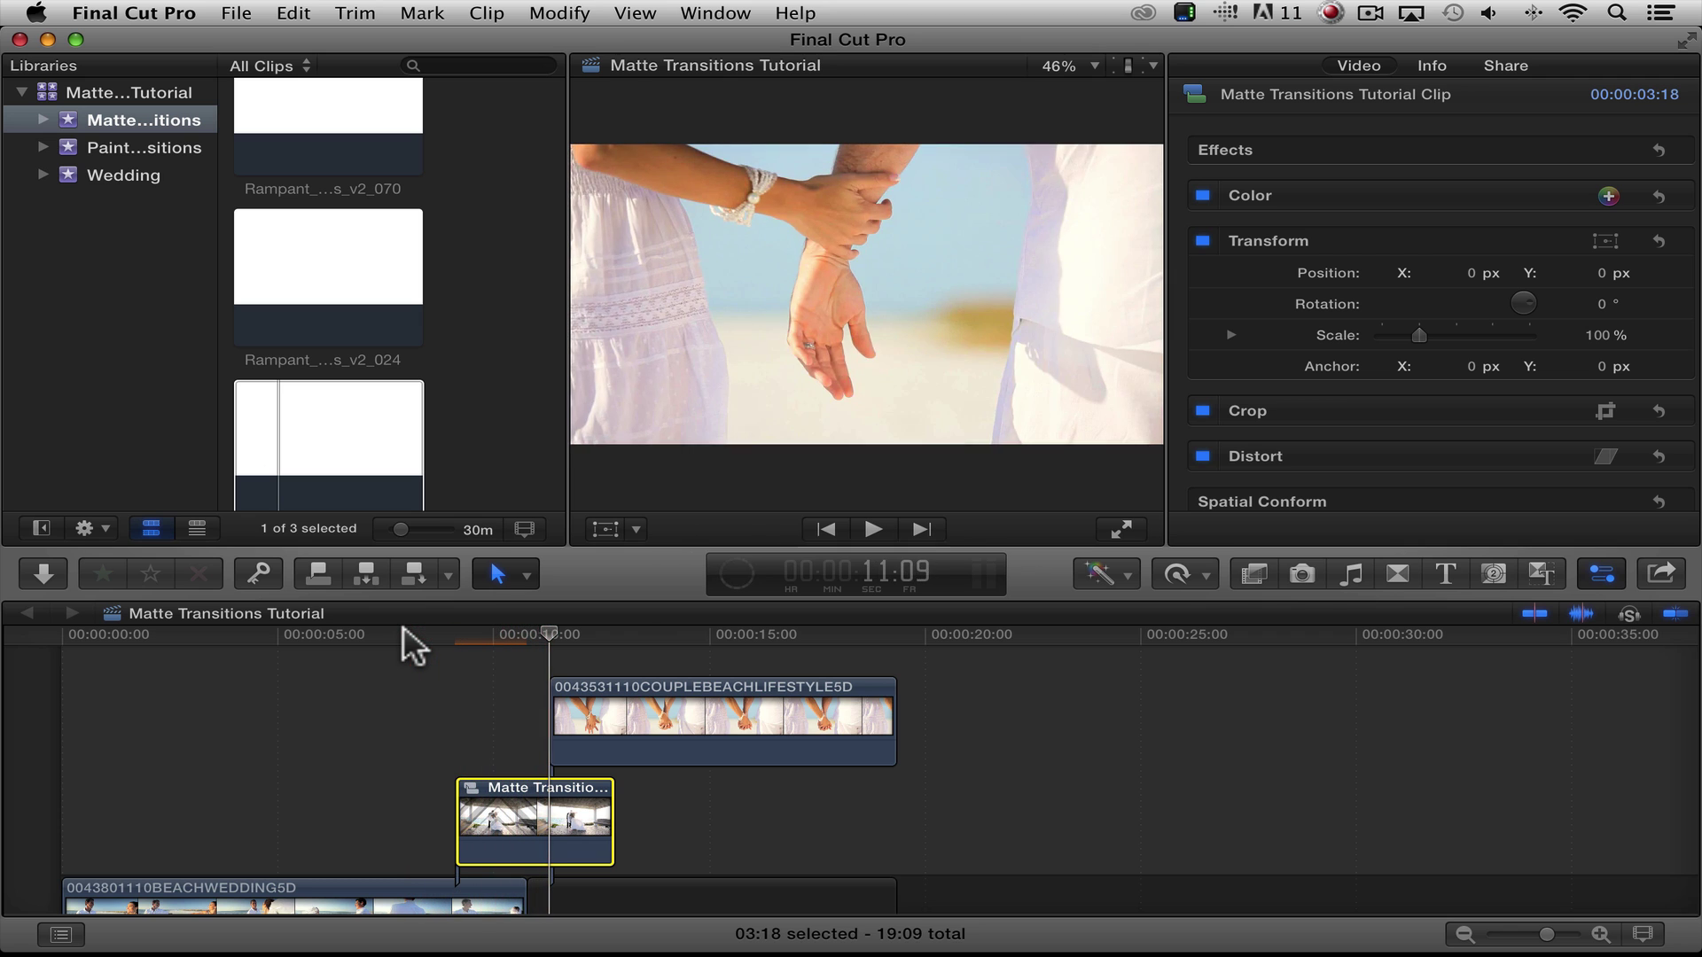
left_click_drag(543, 627, 491, 623)
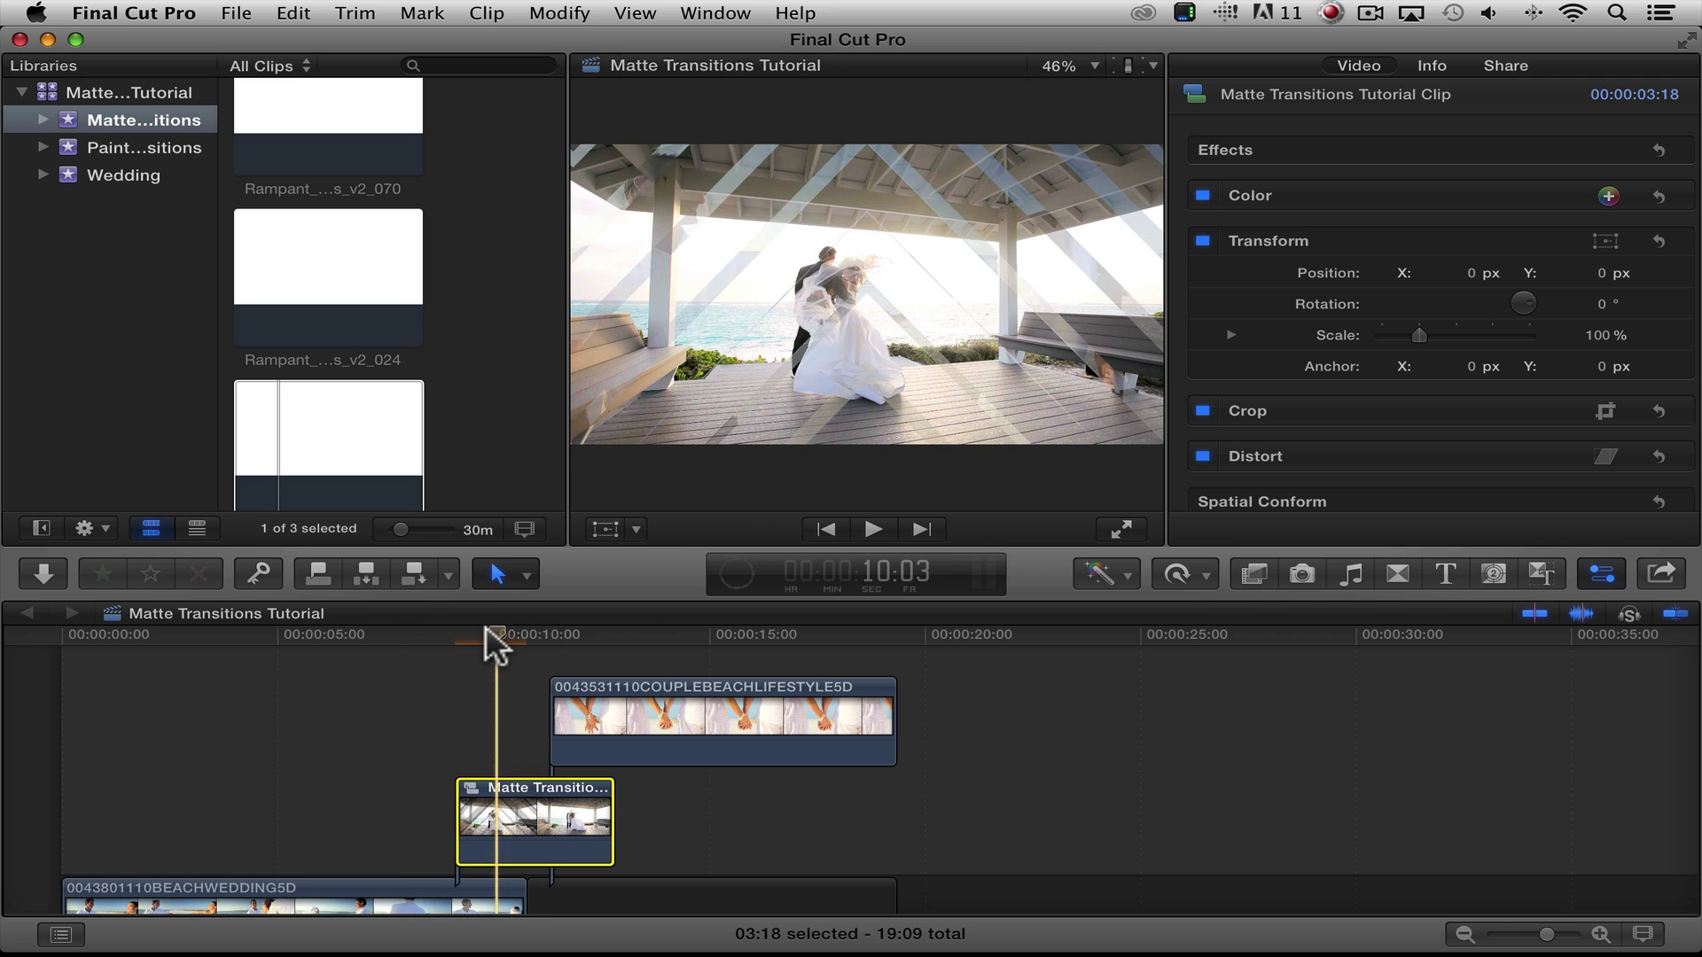
Step: Connect Rampant_4K_Matte_Transitions_v2_070 directly above the couple beach clip and trim it to that clip's end
scroll(606, 679, "up", 2)
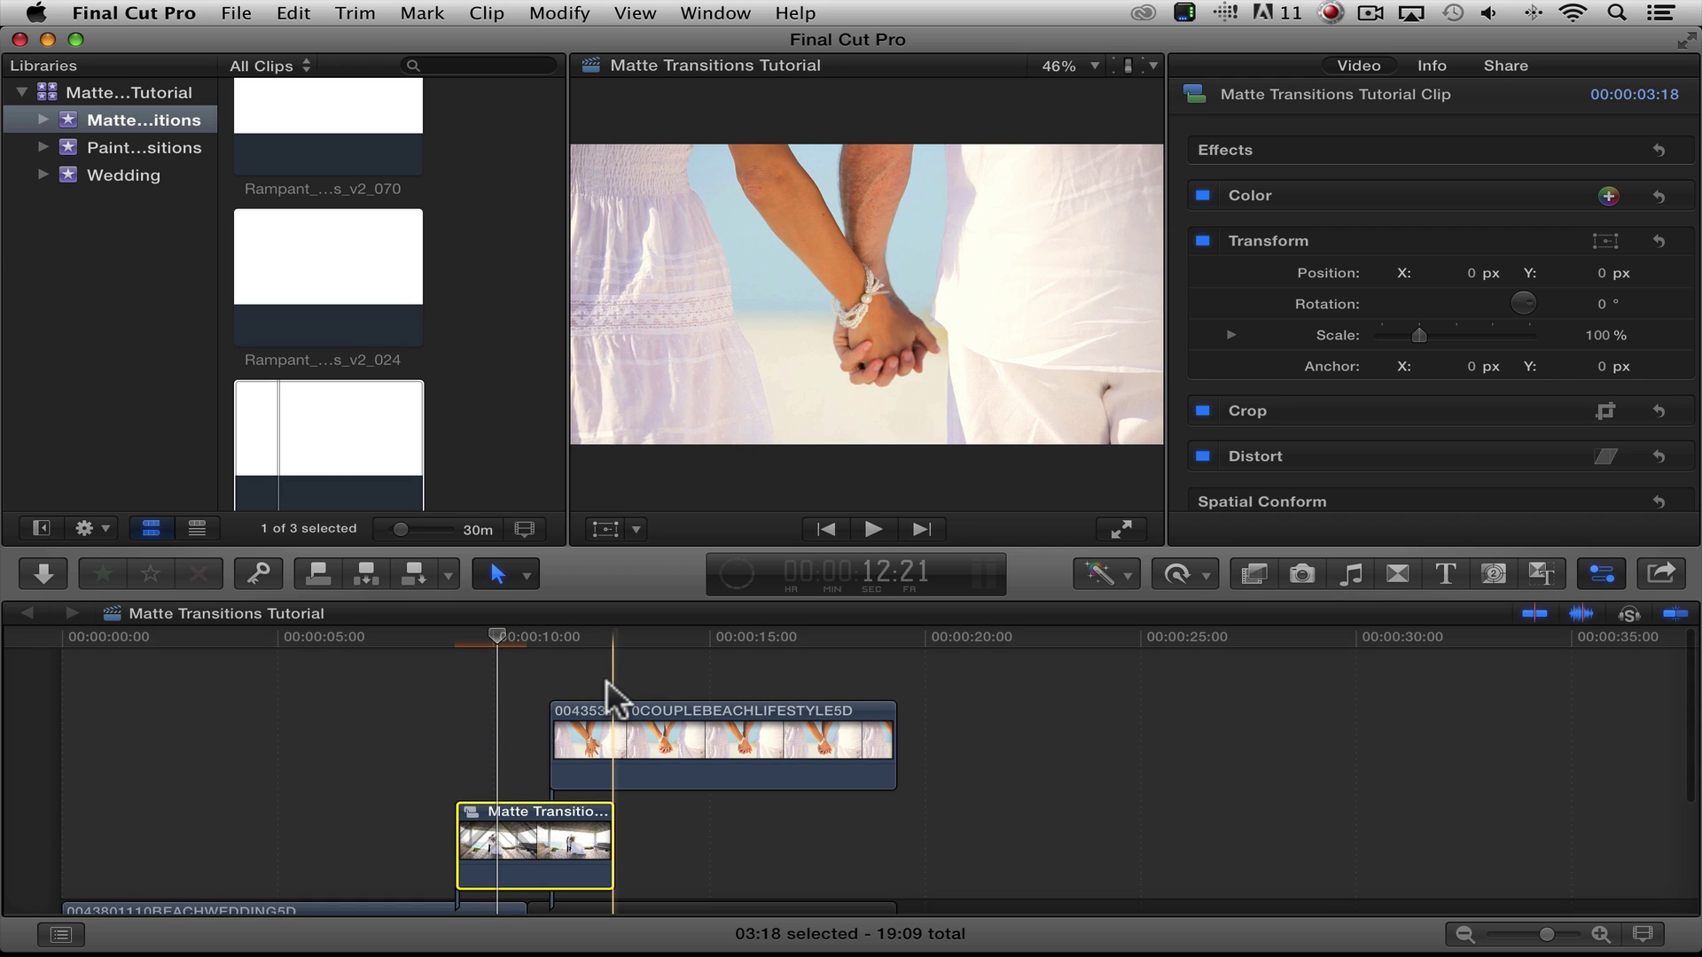
left_click(652, 745)
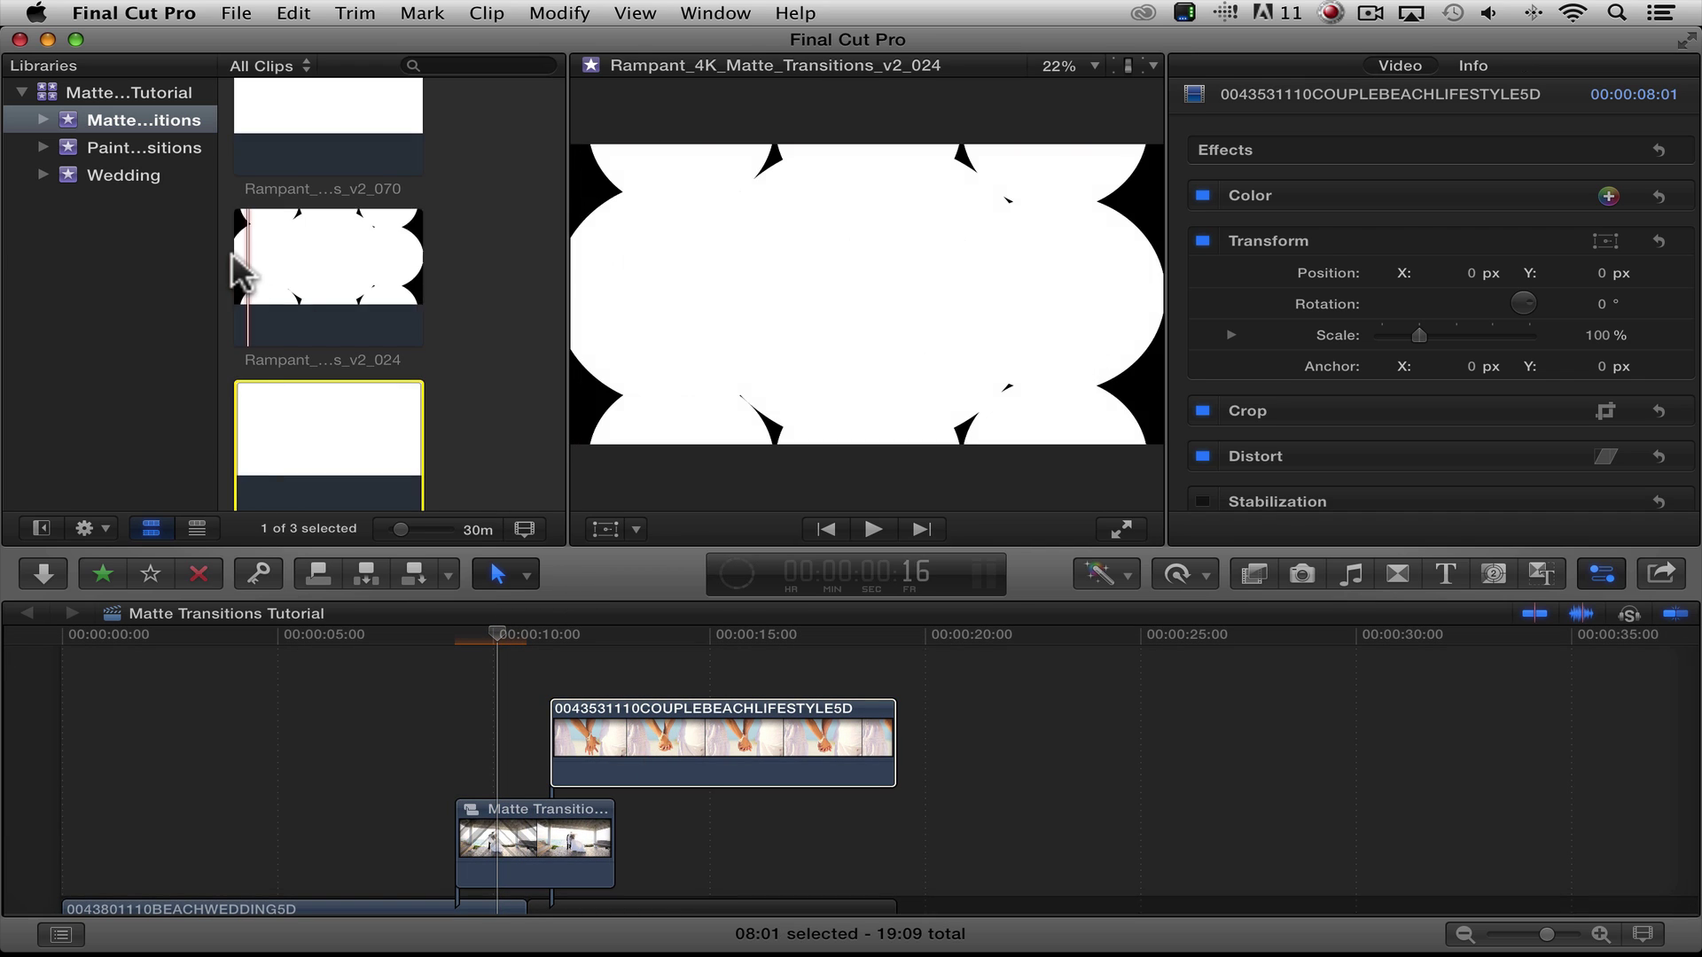
left_click(238, 255)
key("space")
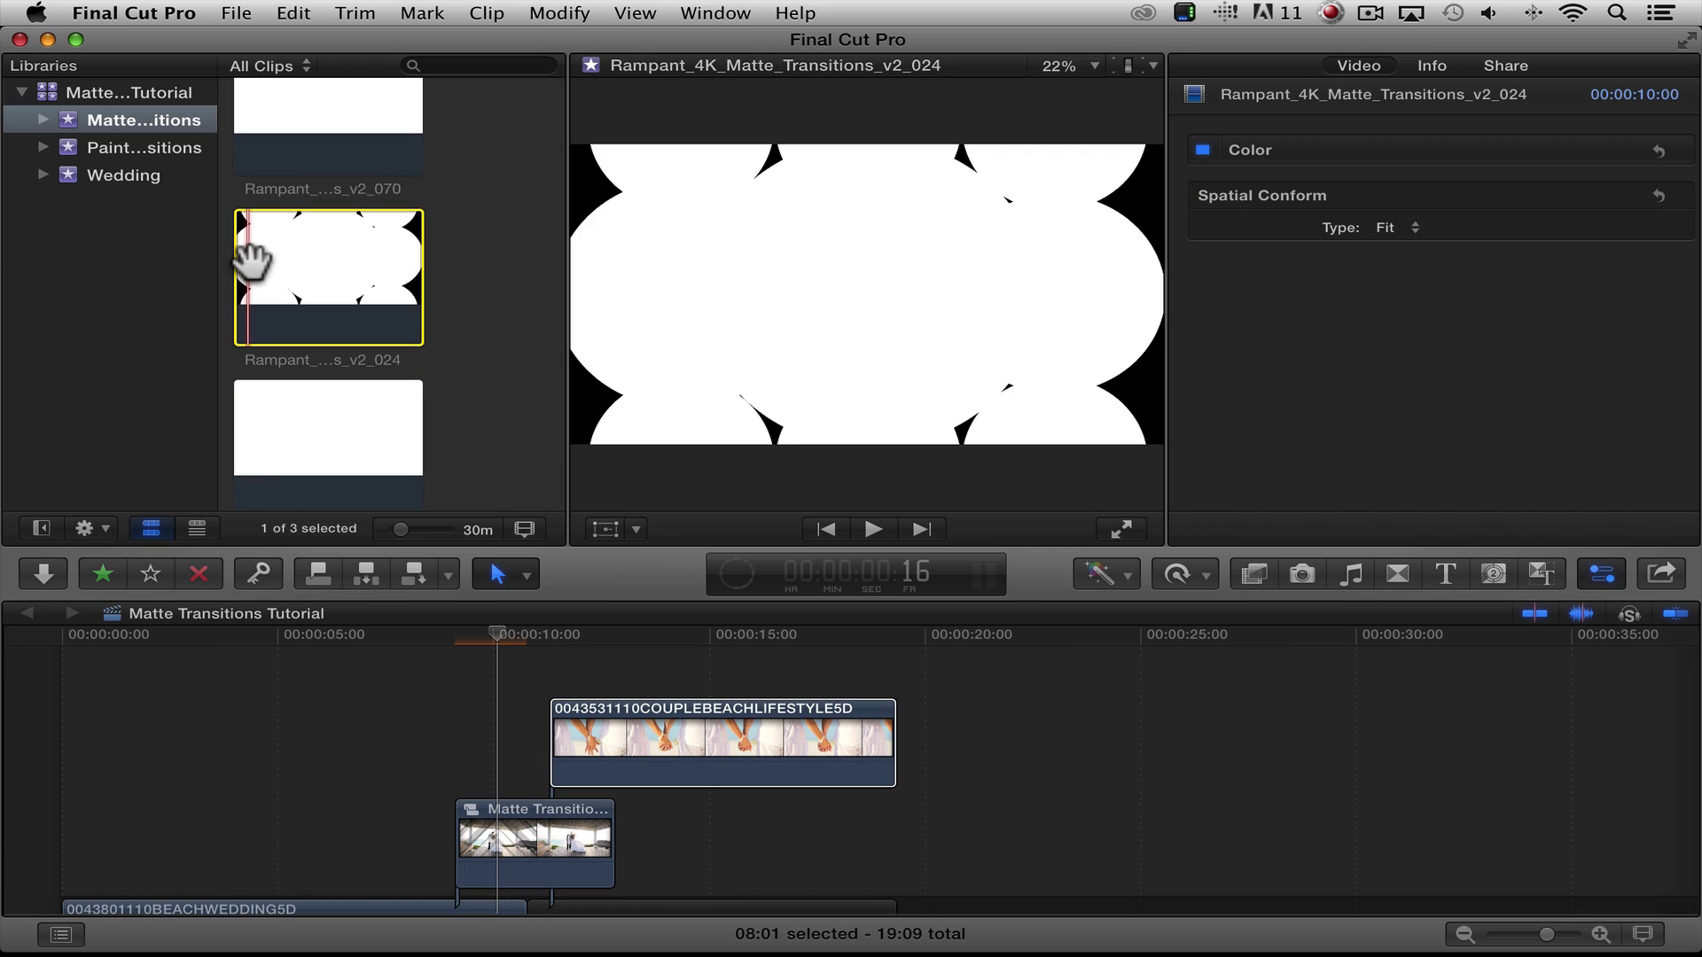
scroll(264, 133, "up", 1)
left_click_drag(290, 112, 543, 626)
left_click_drag(950, 673, 893, 678)
scroll(931, 688, "up", 3)
Step: Change the v2_070 matte clip's blend mode to Stencil Alpha
left_click(600, 721)
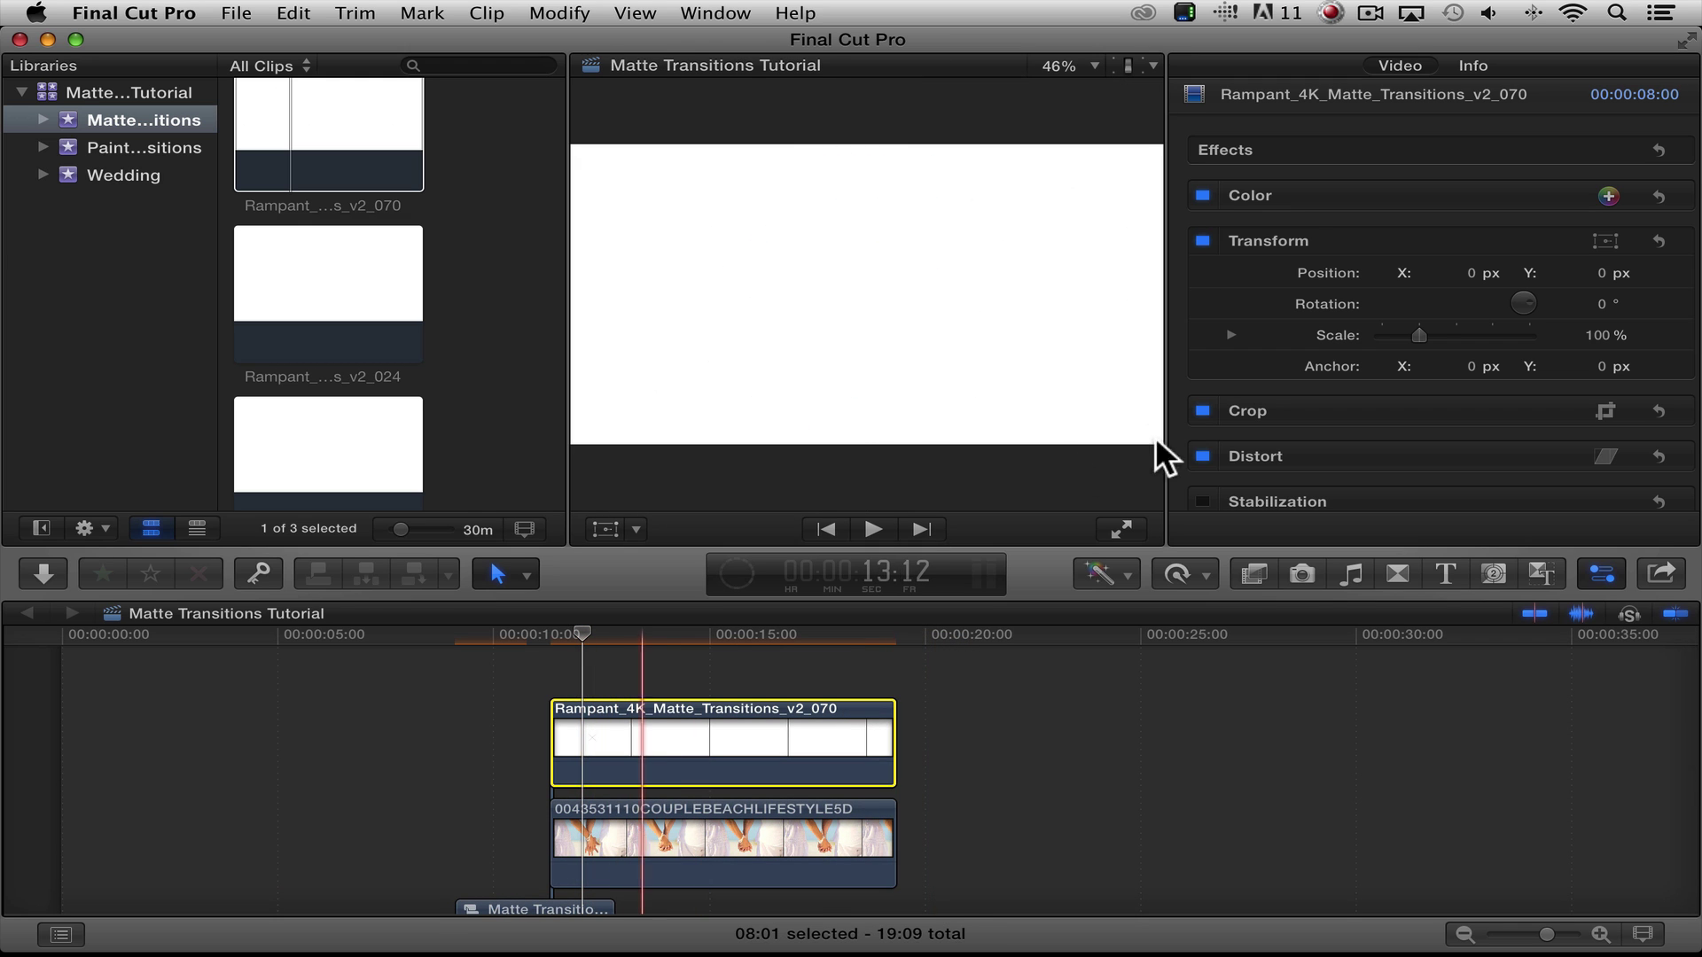
scroll(1420, 328, "down", 3)
scroll(1431, 337, "down", 4)
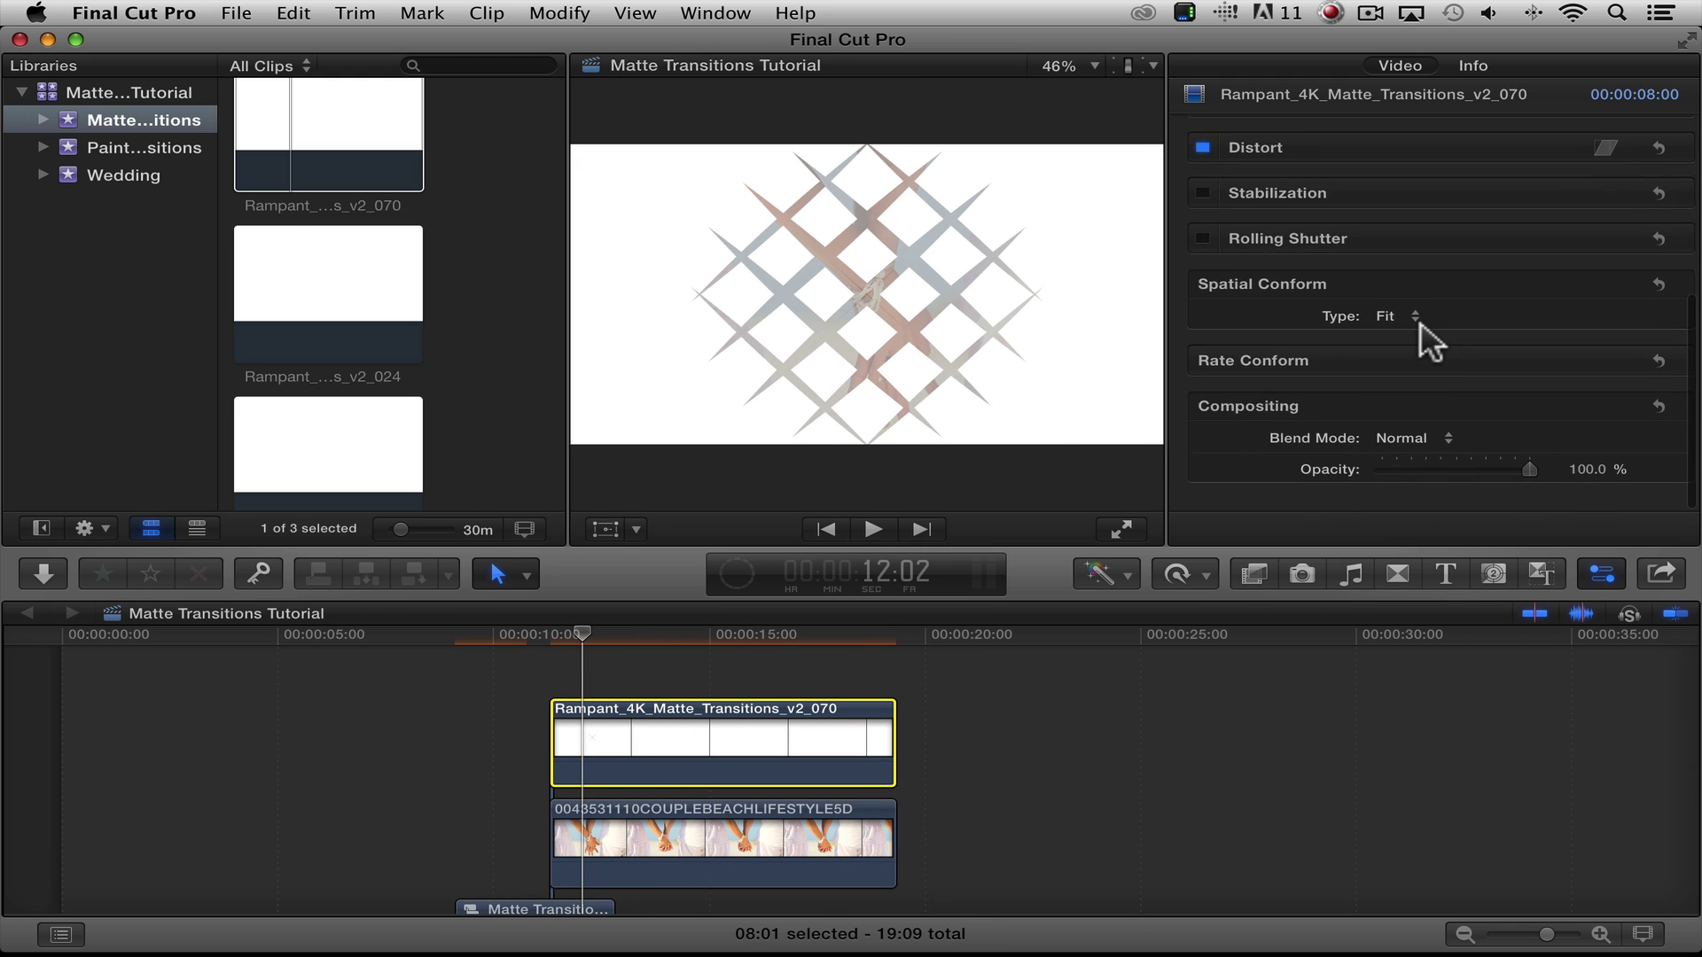
left_click(1430, 443)
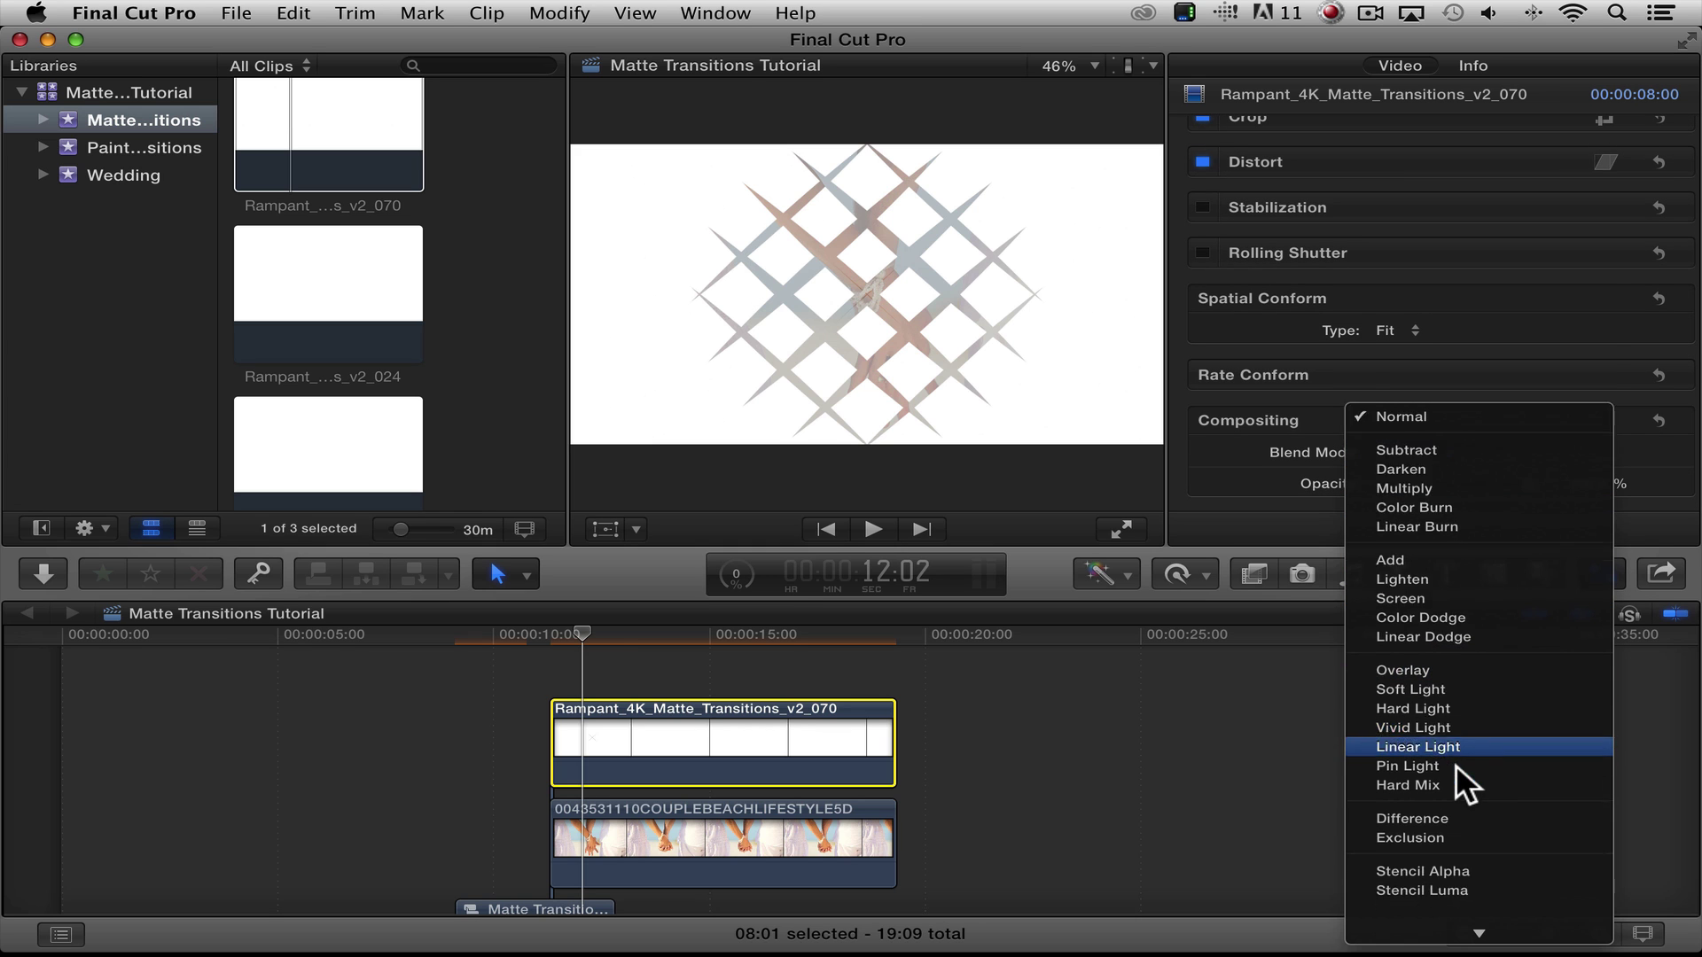
left_click(1432, 801)
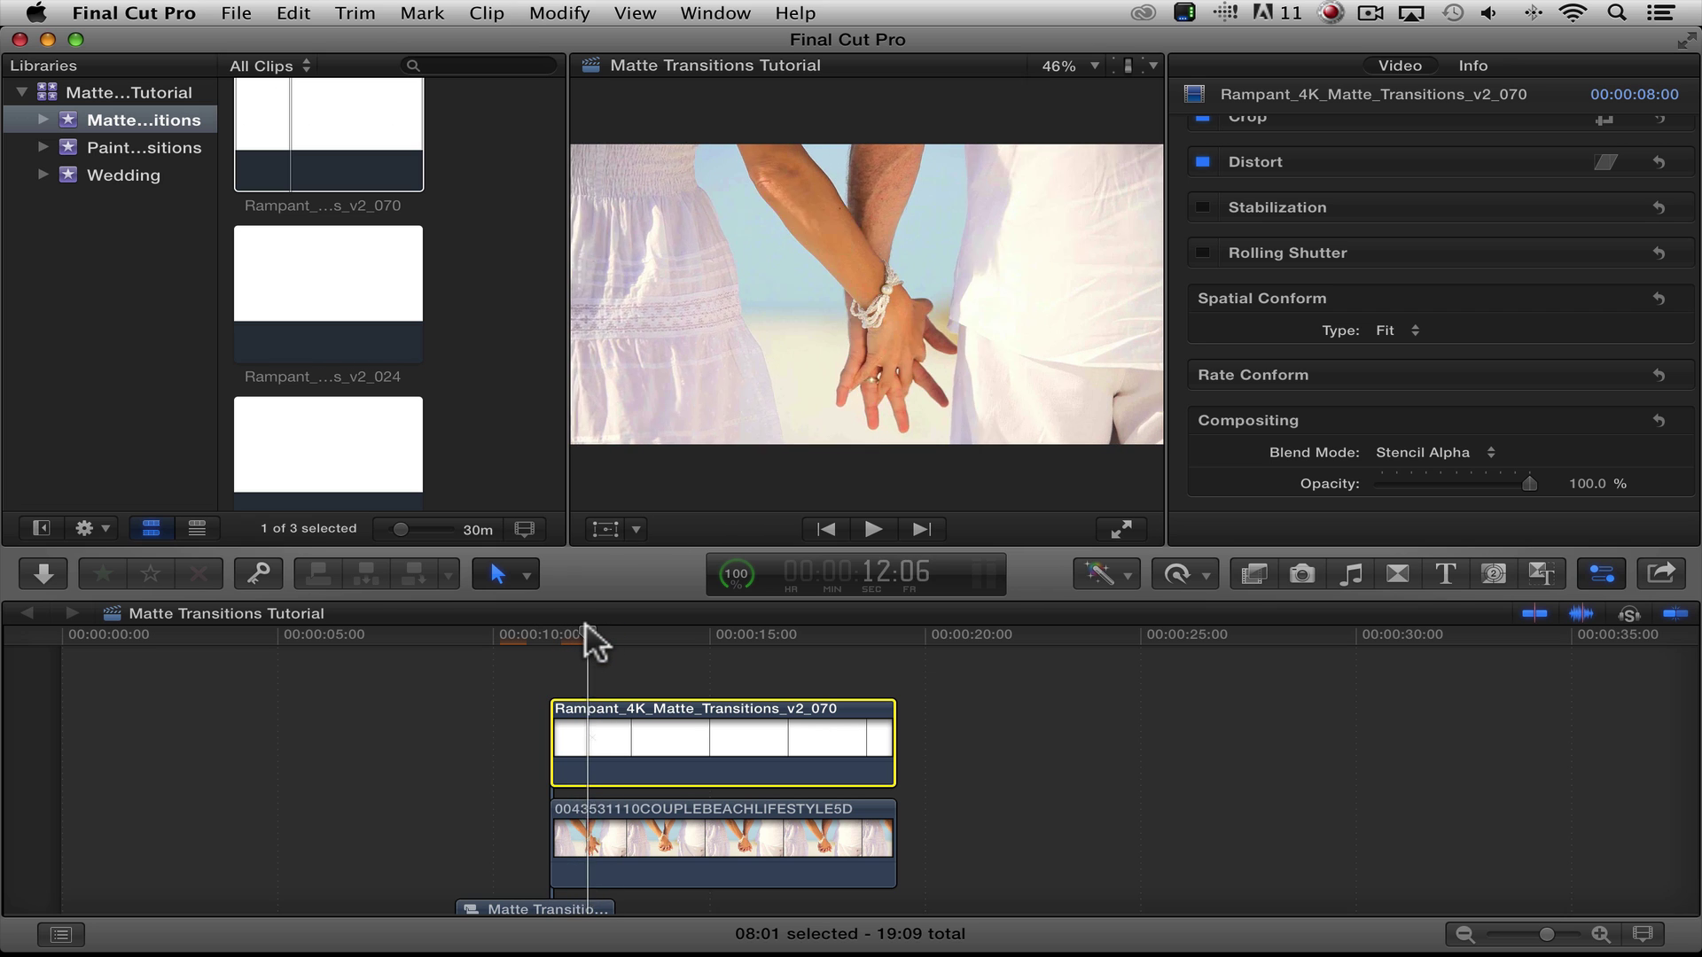
Step: Combine the v2_070 matte and the couple beach clip into a compound clip and play back the second transition
right_click(647, 812)
left_click(737, 598)
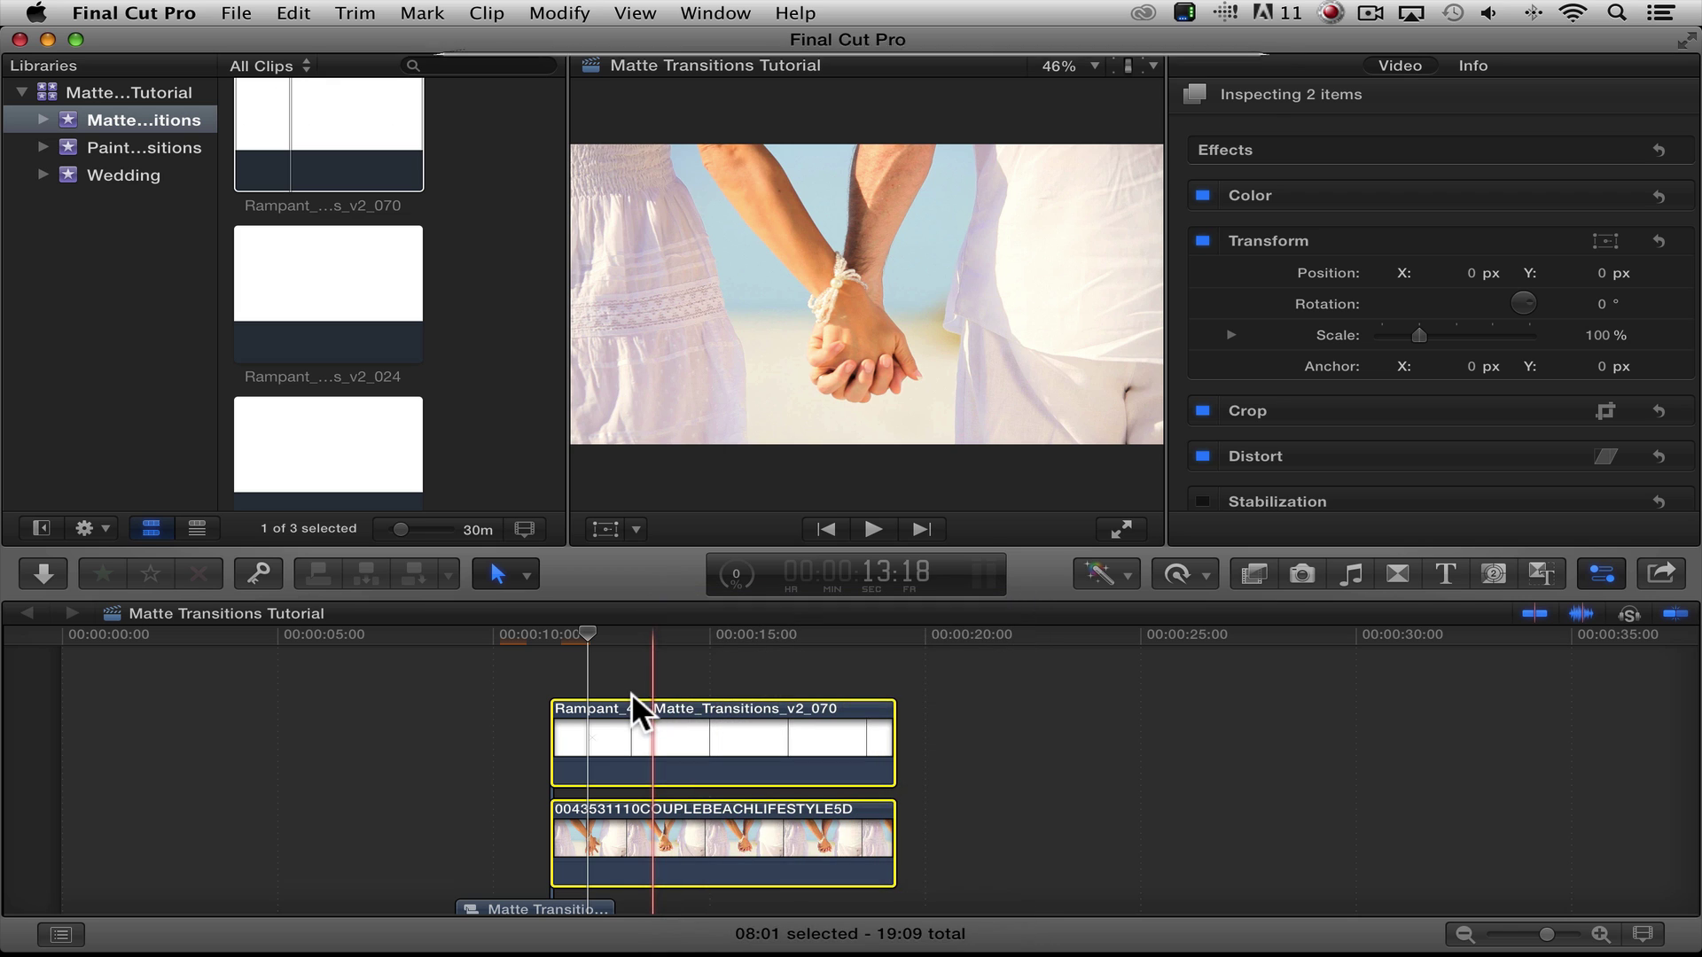
key("Return")
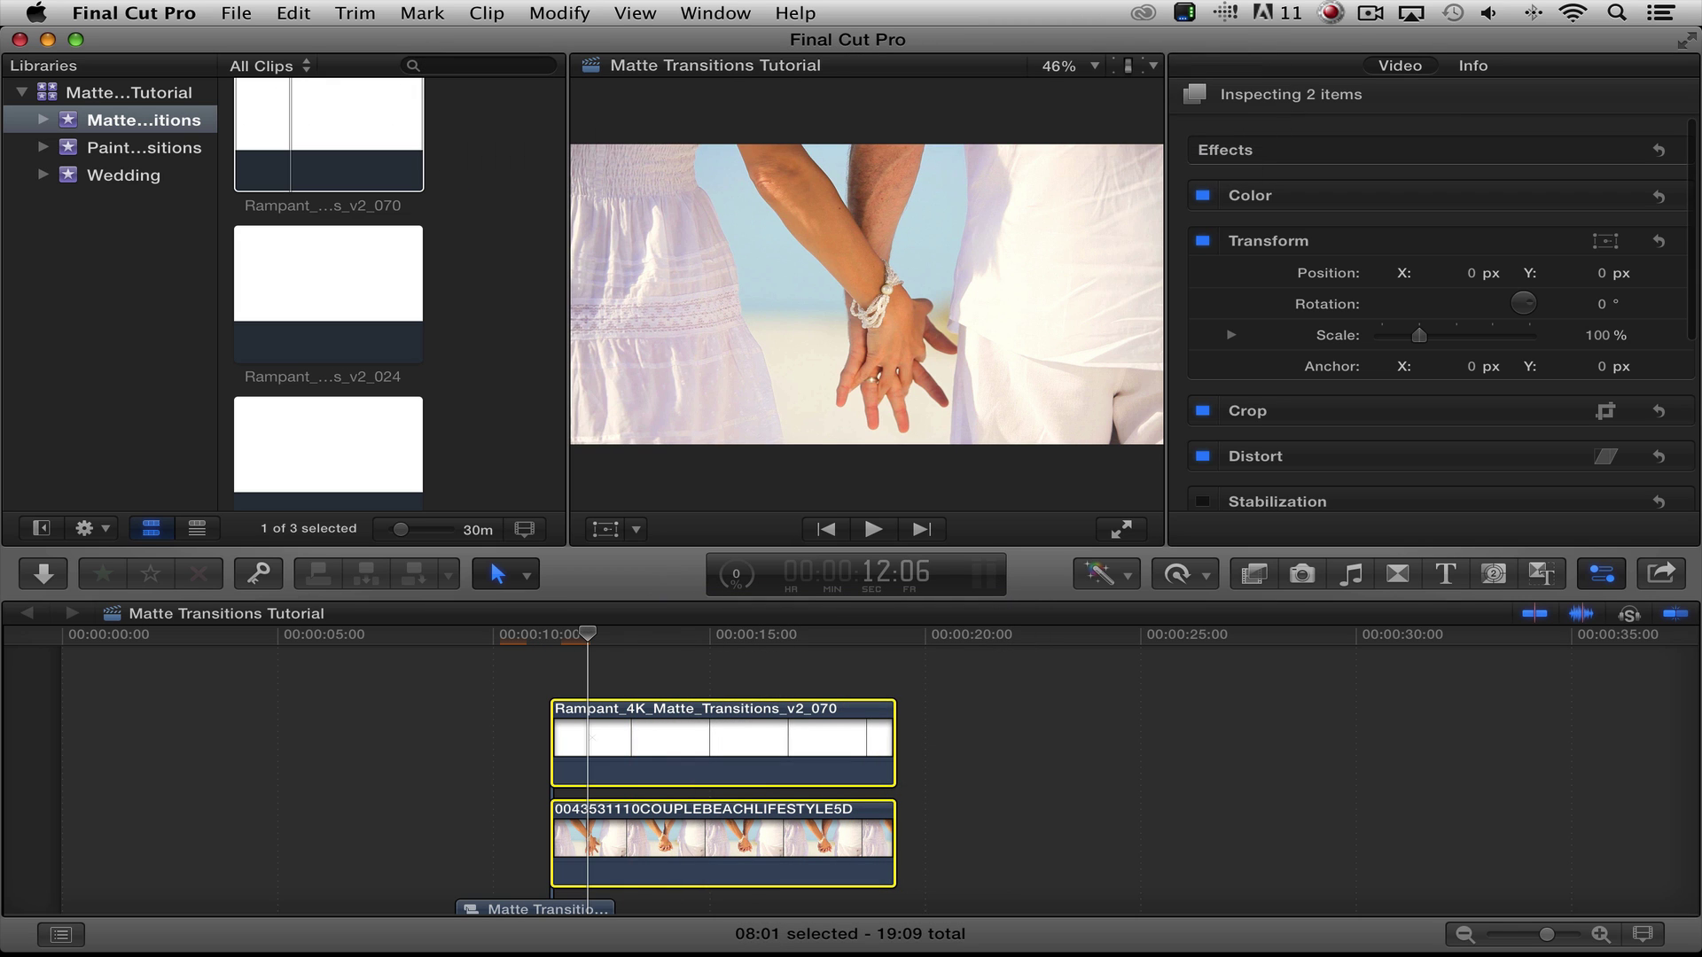
key("super+4")
left_click_drag(585, 635, 507, 635)
key("space")
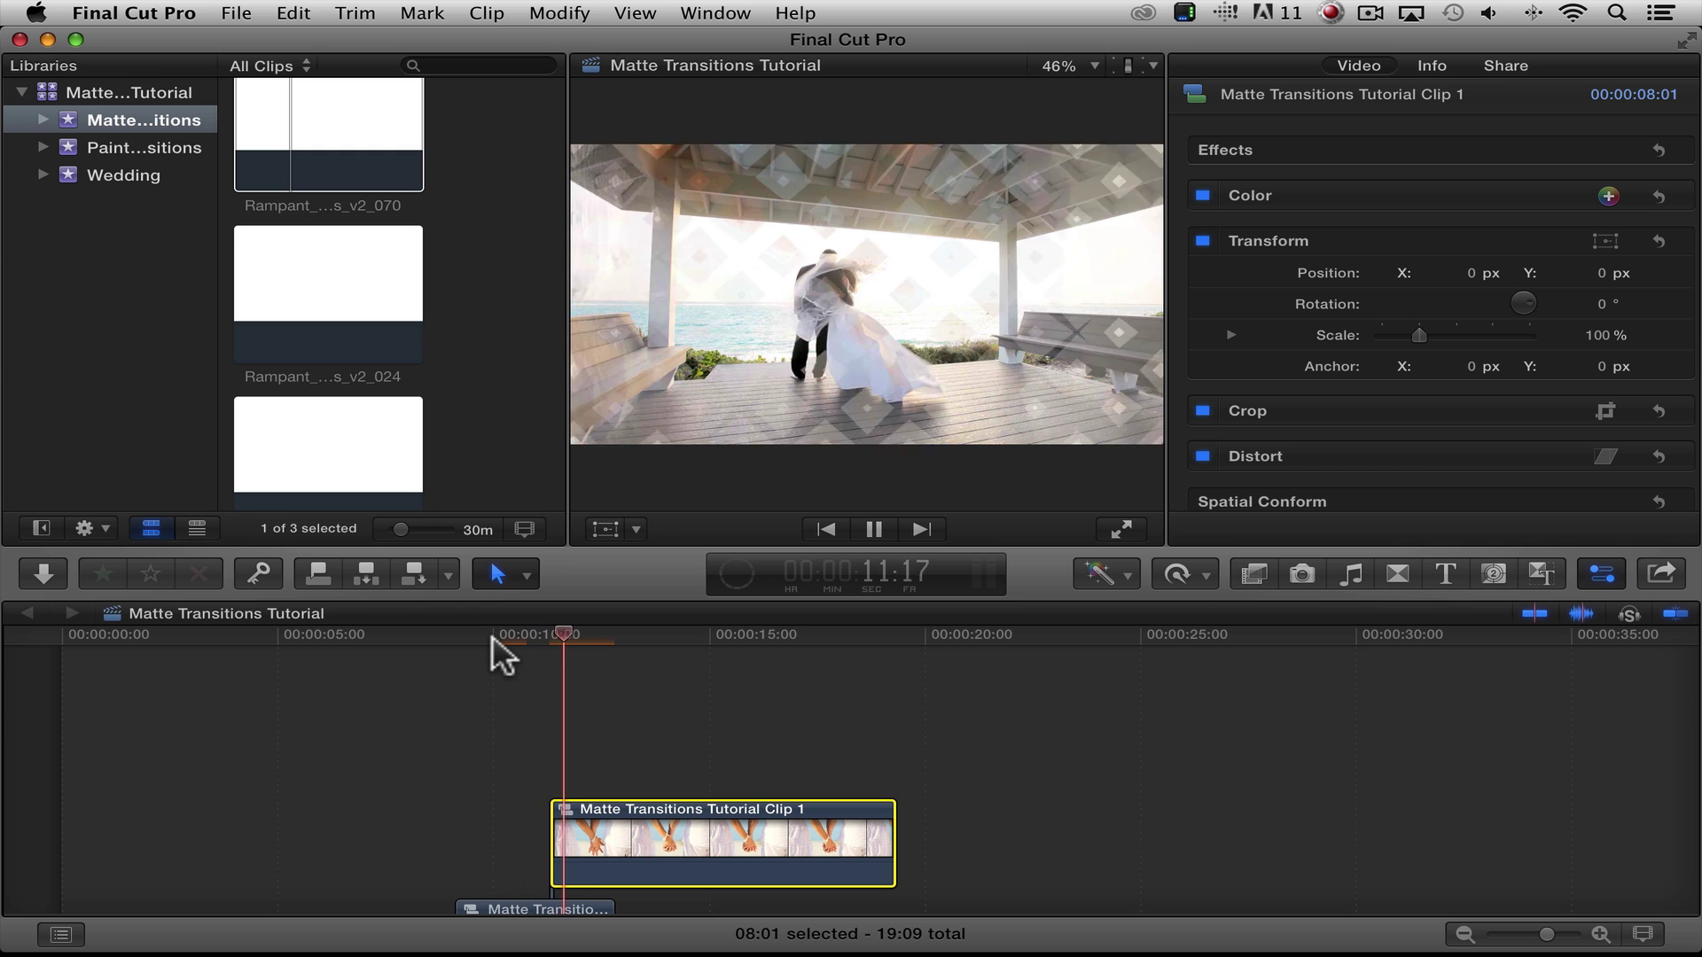
key("space")
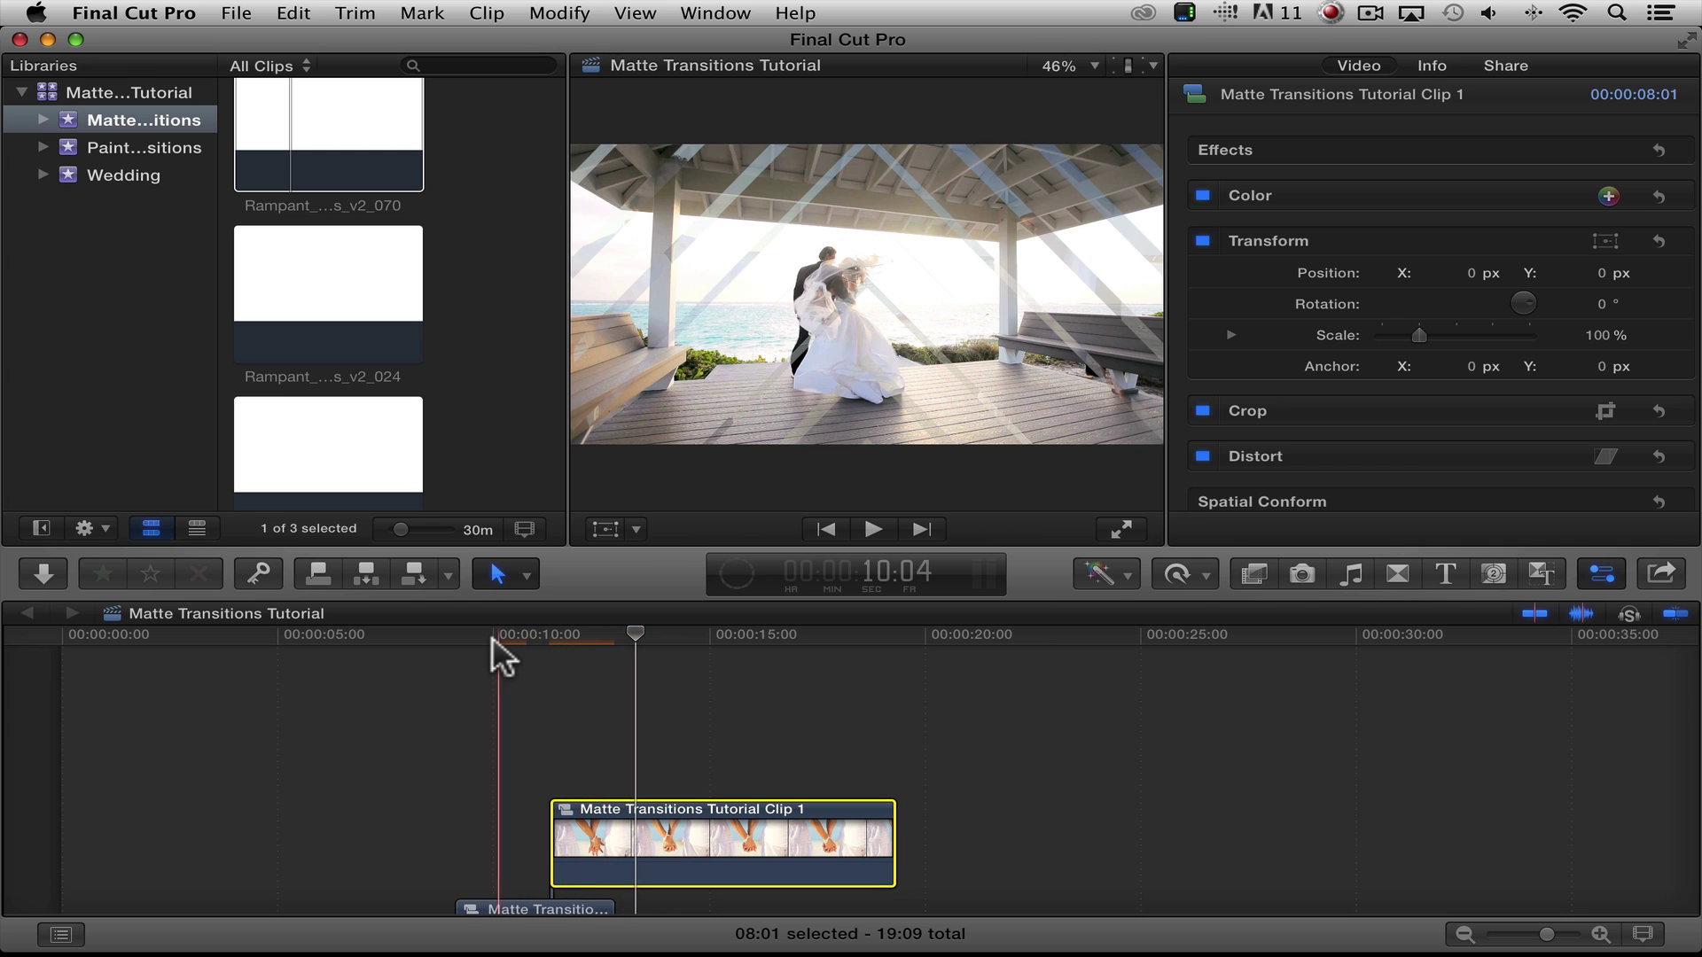
scroll(492, 637, "down", 5)
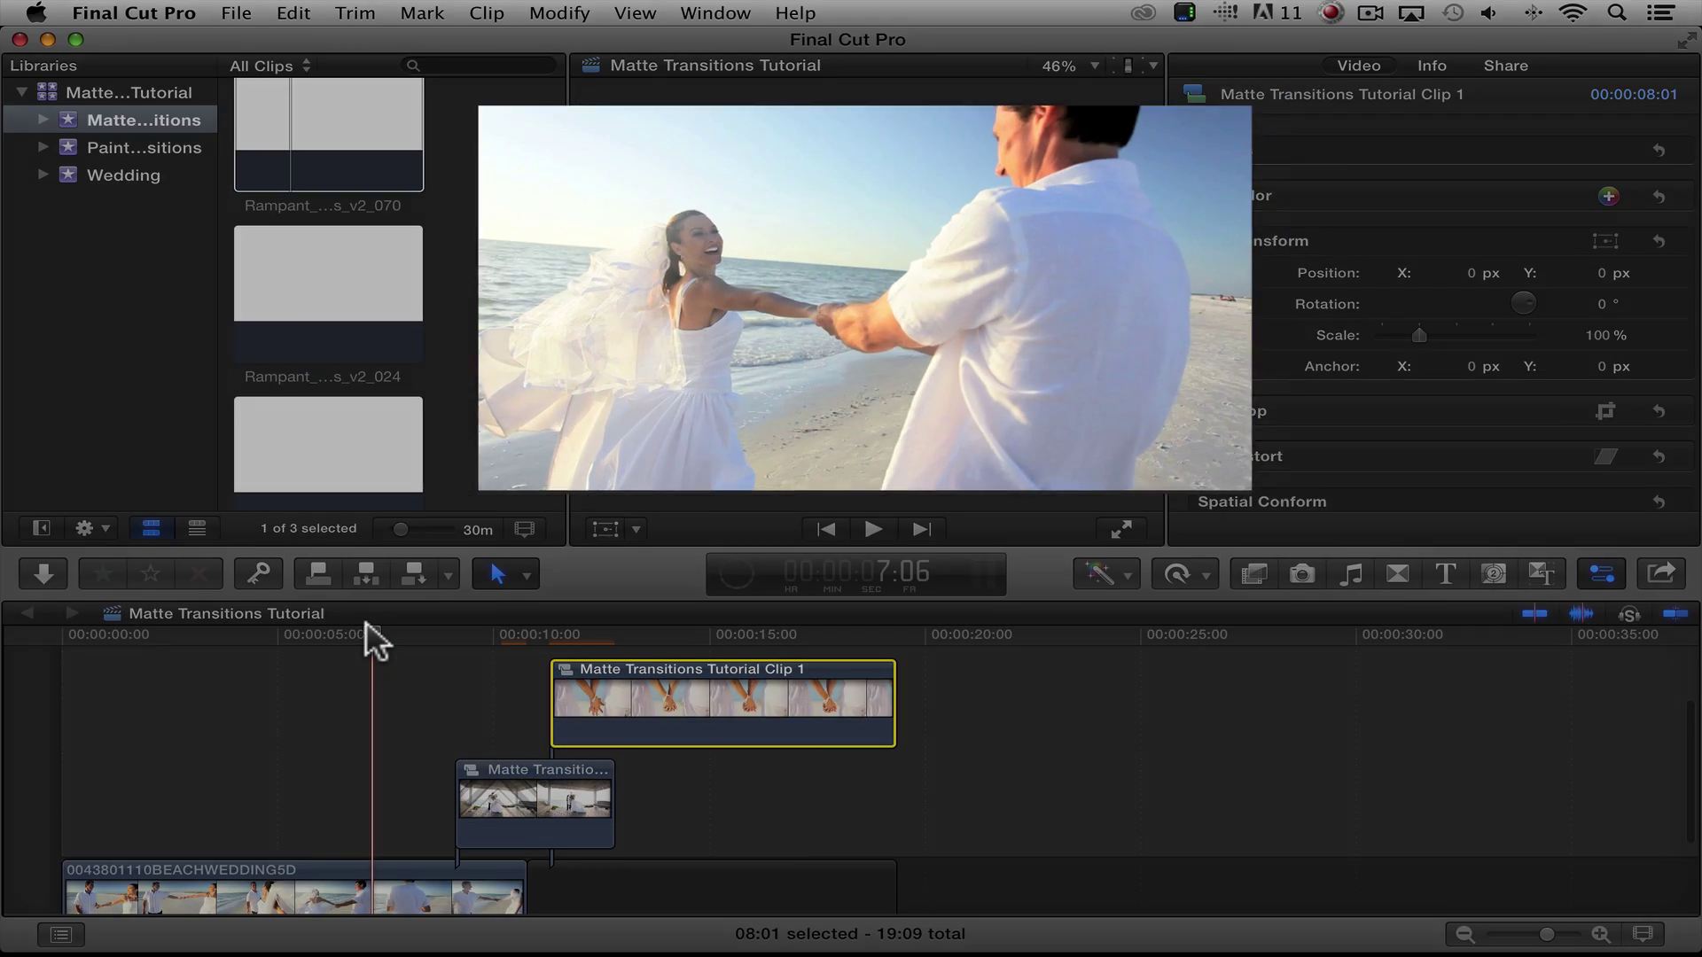
Step: Extend the gap to 13:05 and append the beach wedding, island couple and couple beach clips from the Wedding event after it
key("space")
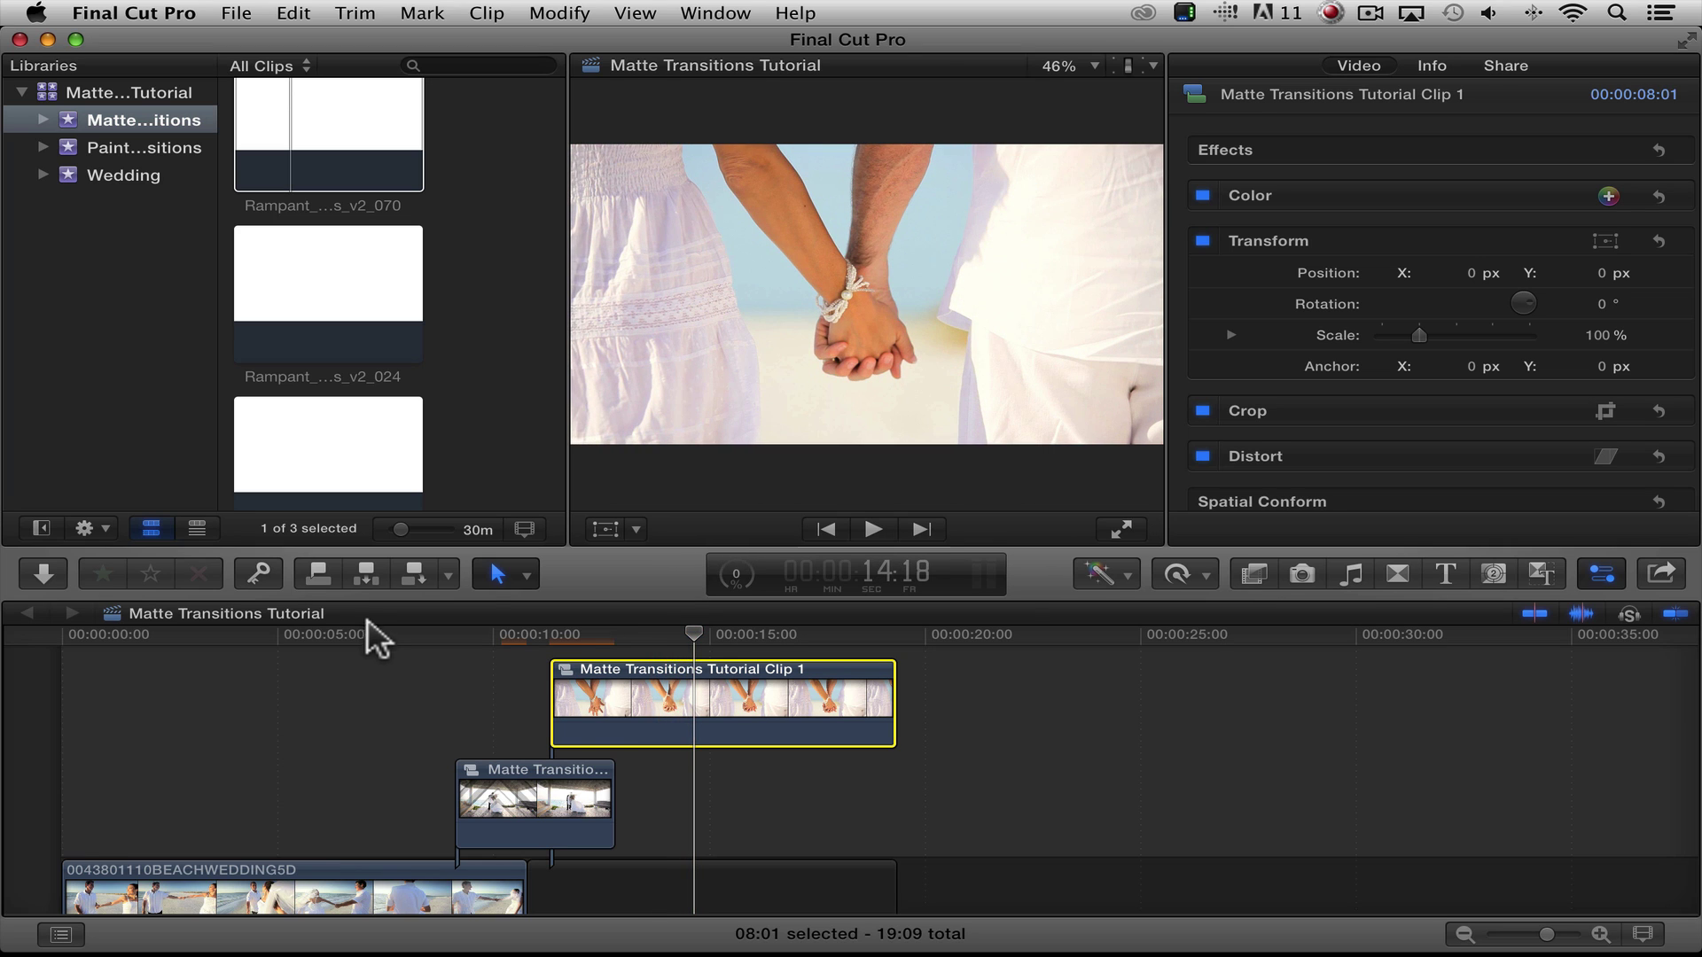
left_click_drag(895, 867, 1093, 869)
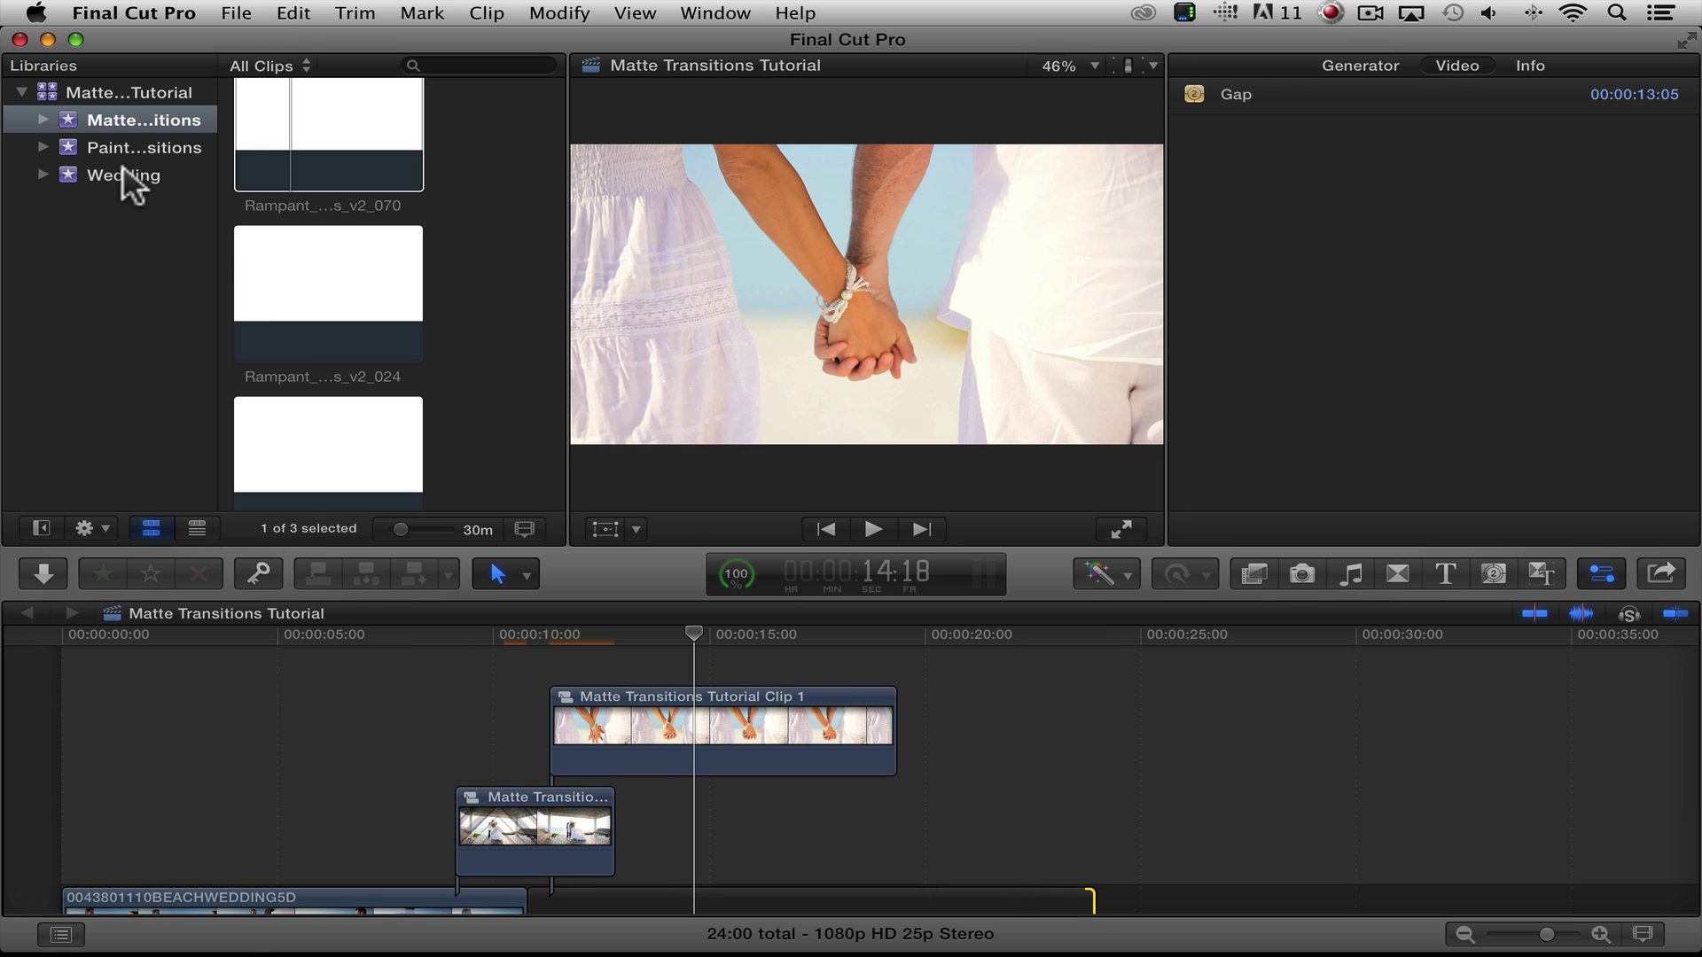
left_click(124, 174)
scroll(369, 290, "down", 5)
left_click(365, 297)
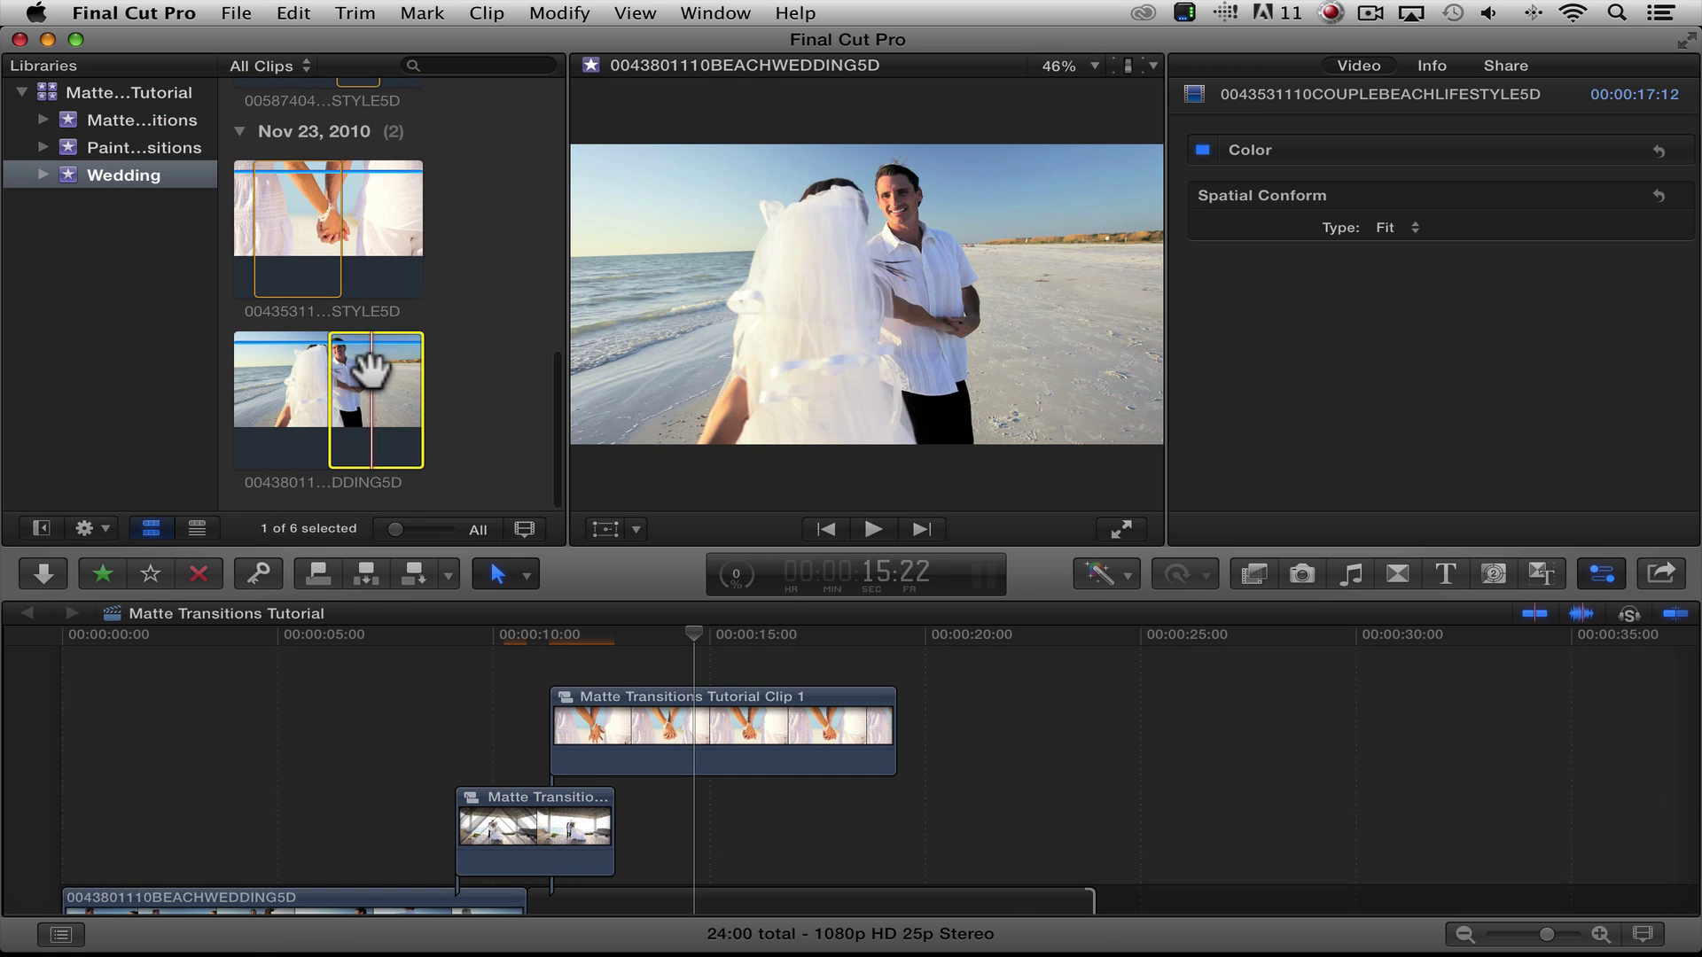
key("e")
scroll(368, 368, "up", 3)
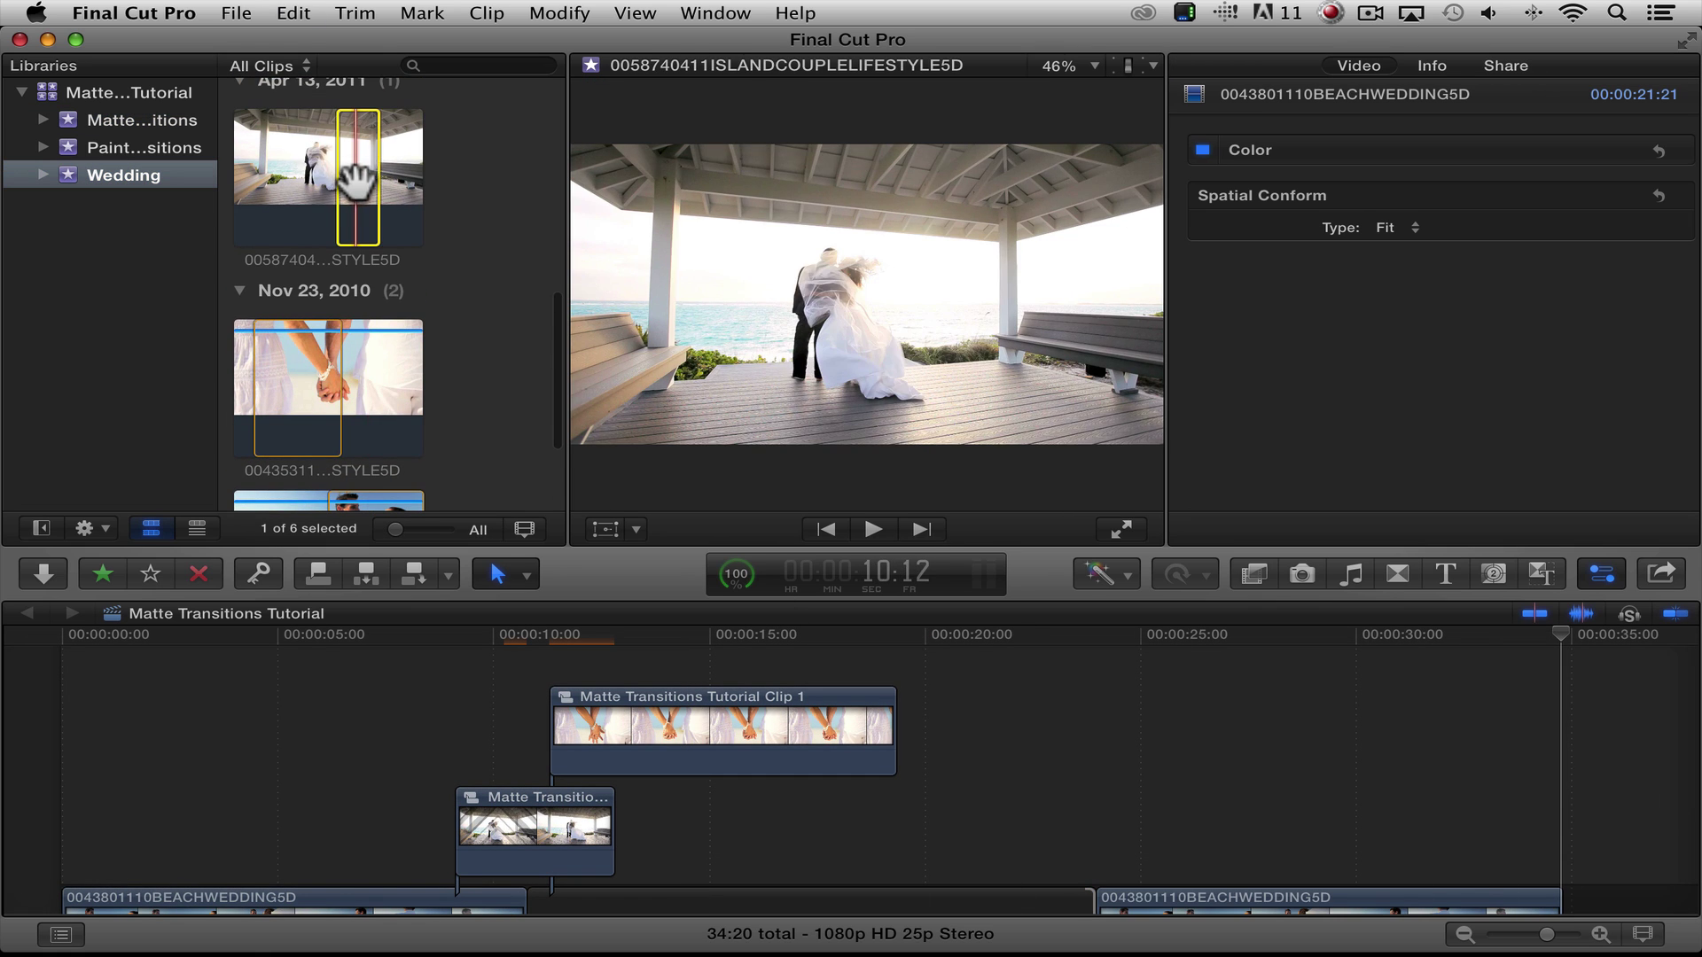
key("e")
left_click(302, 372)
key("e")
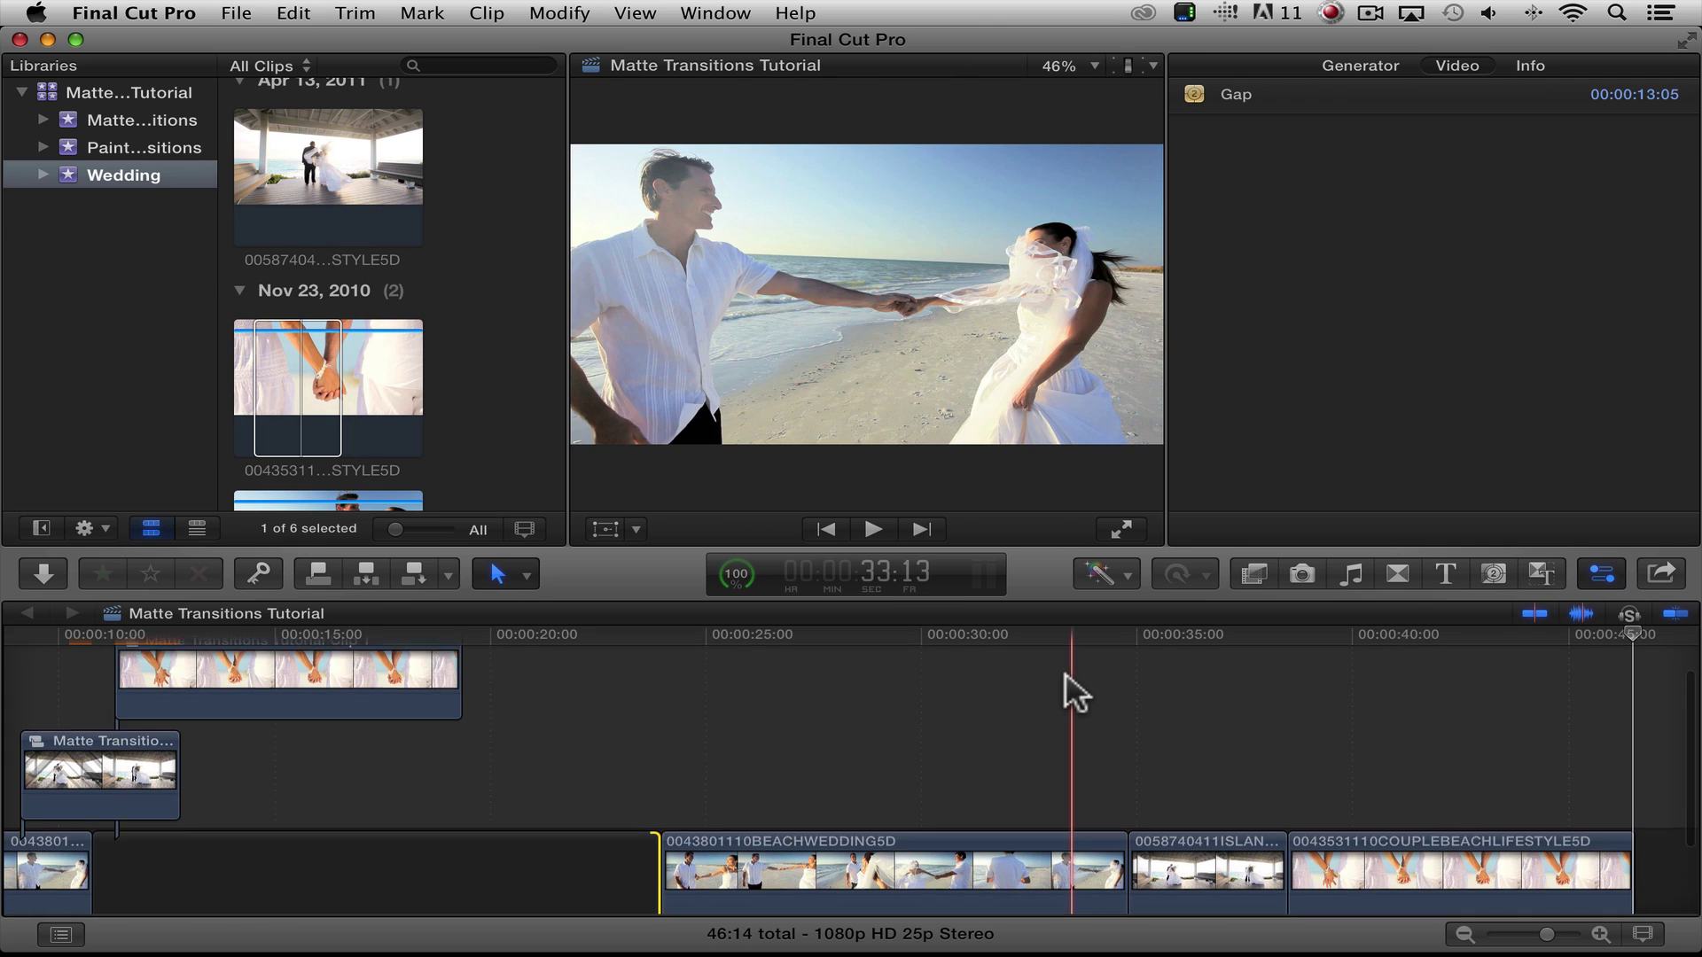
Step: Stack the island clip over the end of the second beach wedding clip and the couple beach clip over the island clip's end, extending the gap beneath
left_click_drag(1268, 888, 1196, 789)
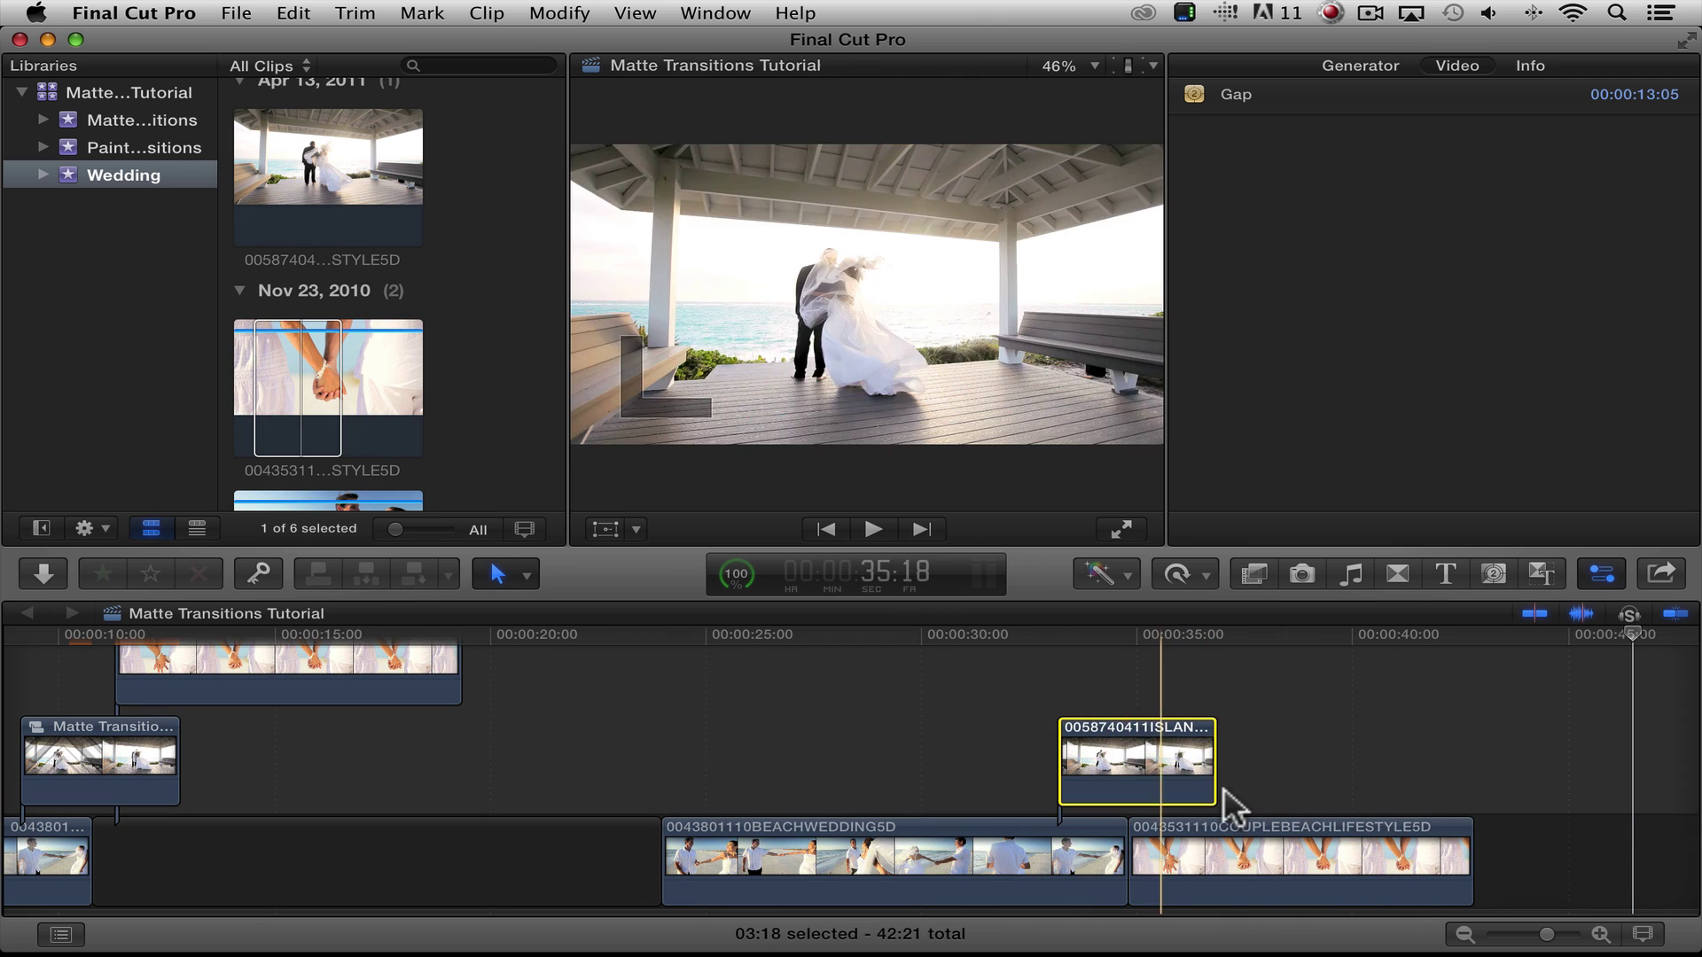
left_click_drag(1238, 866, 1303, 718)
mouse_move(1181, 710)
left_mouse_down()
mouse_move(1232, 705)
mouse_move(1204, 709)
left_mouse_up()
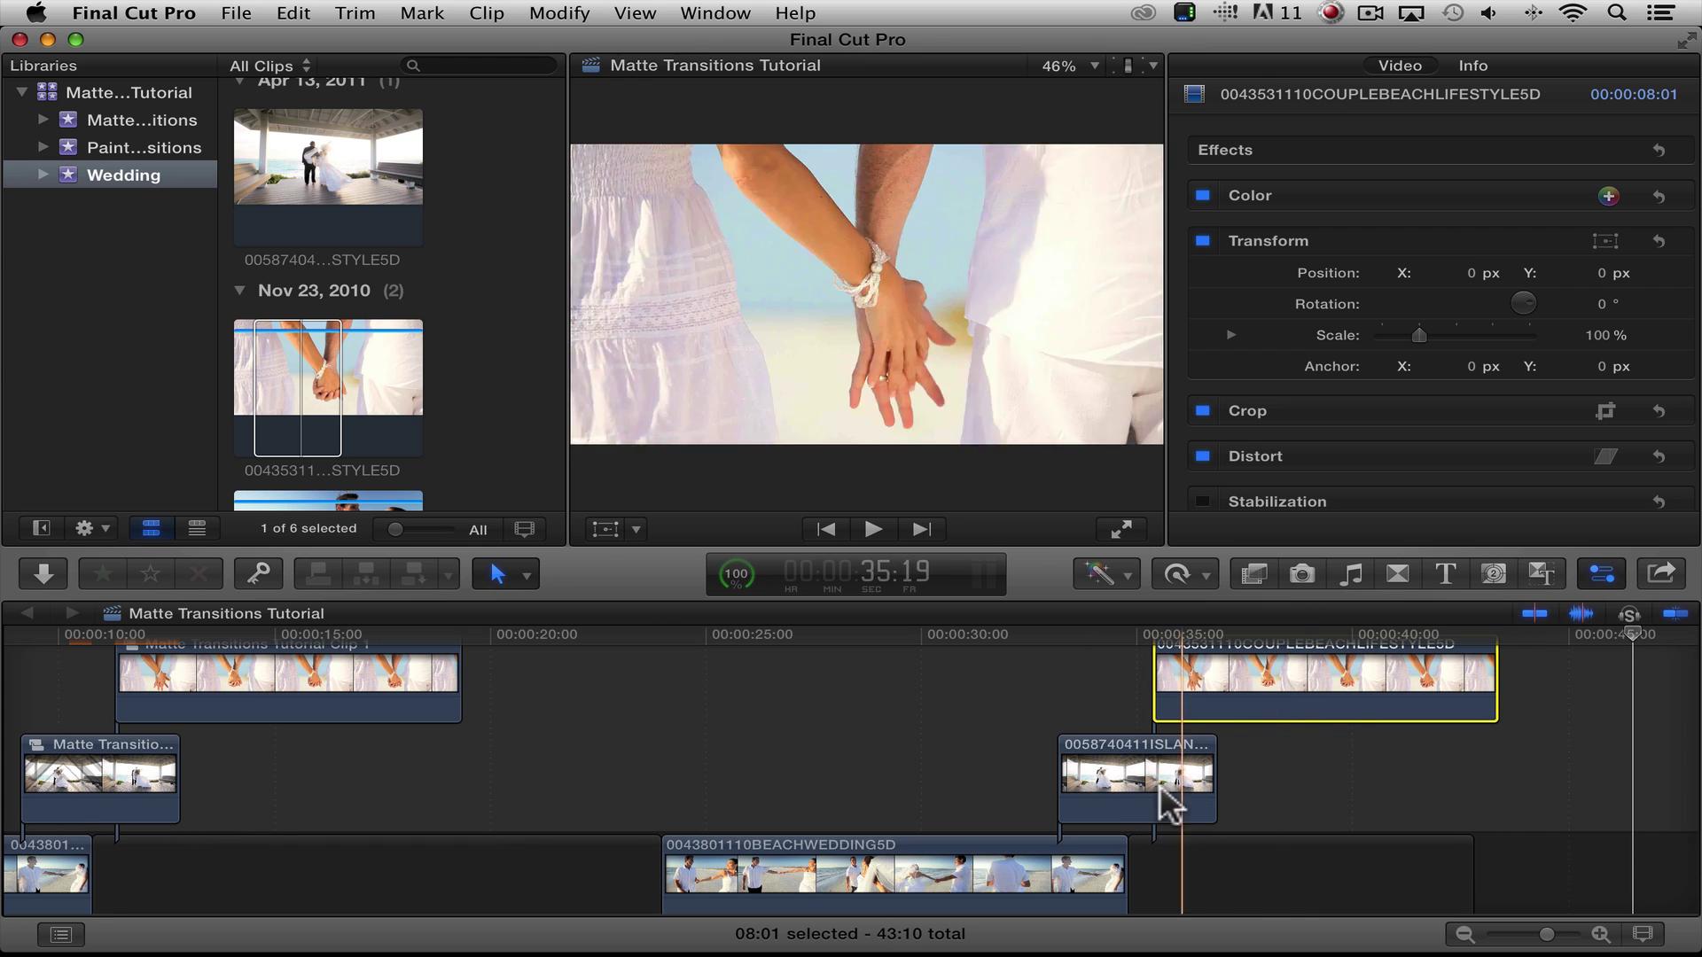
left_click_drag(1472, 869, 1496, 871)
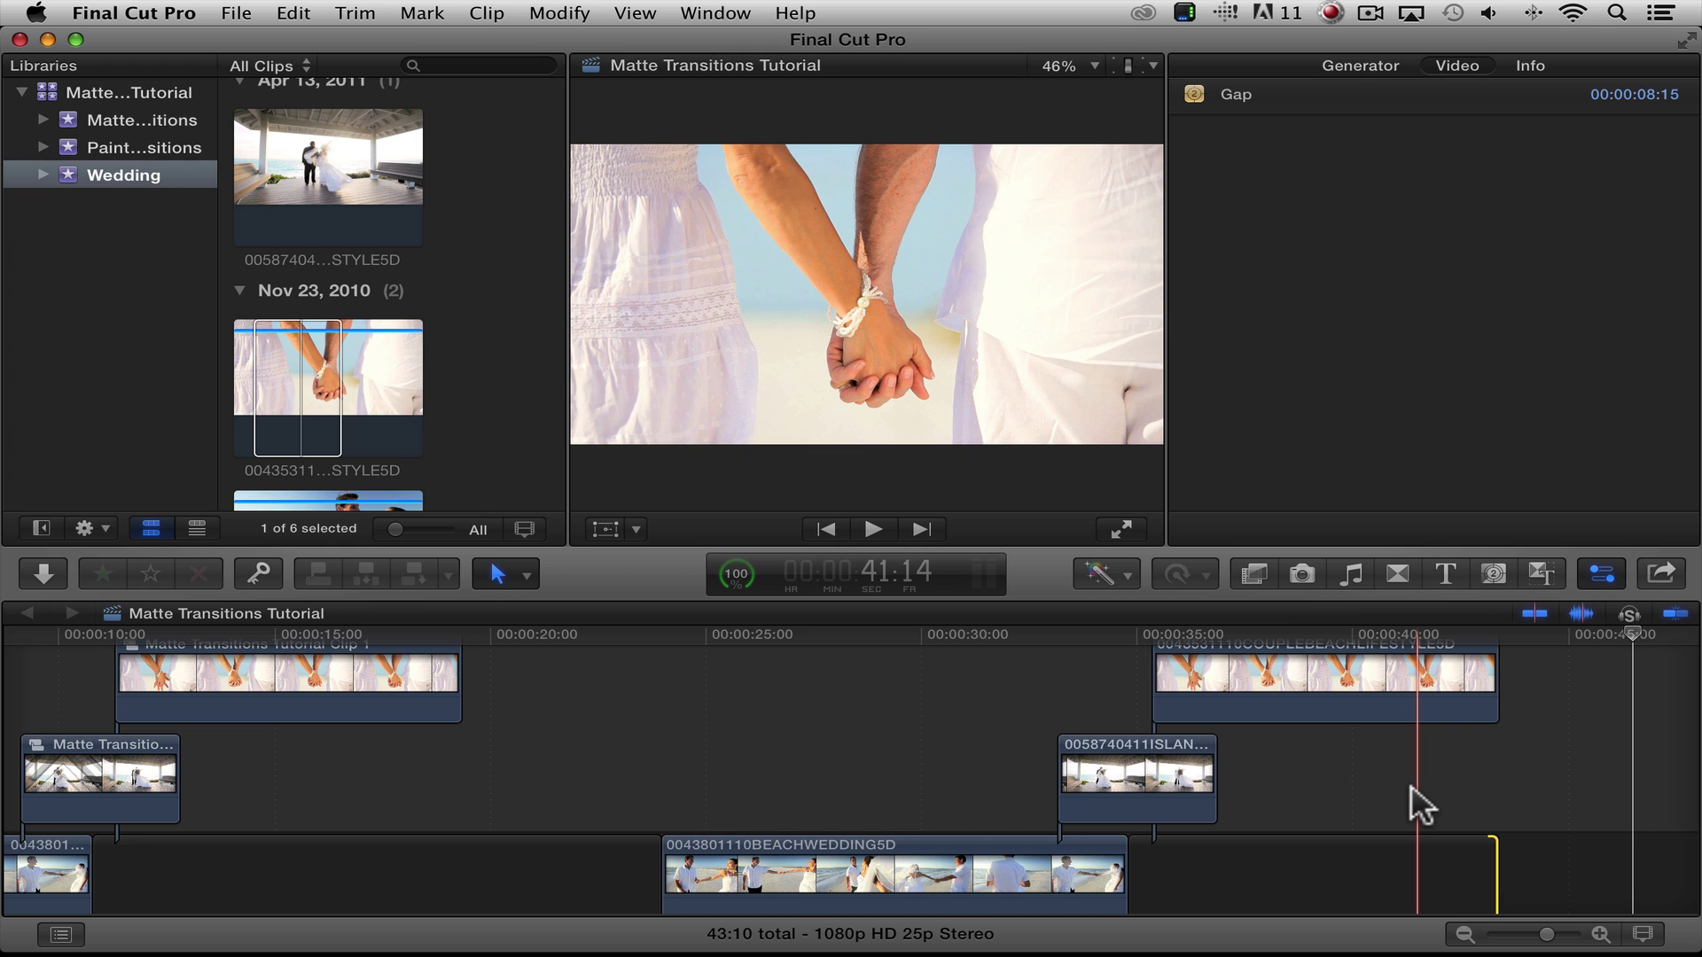
left_click(1169, 679)
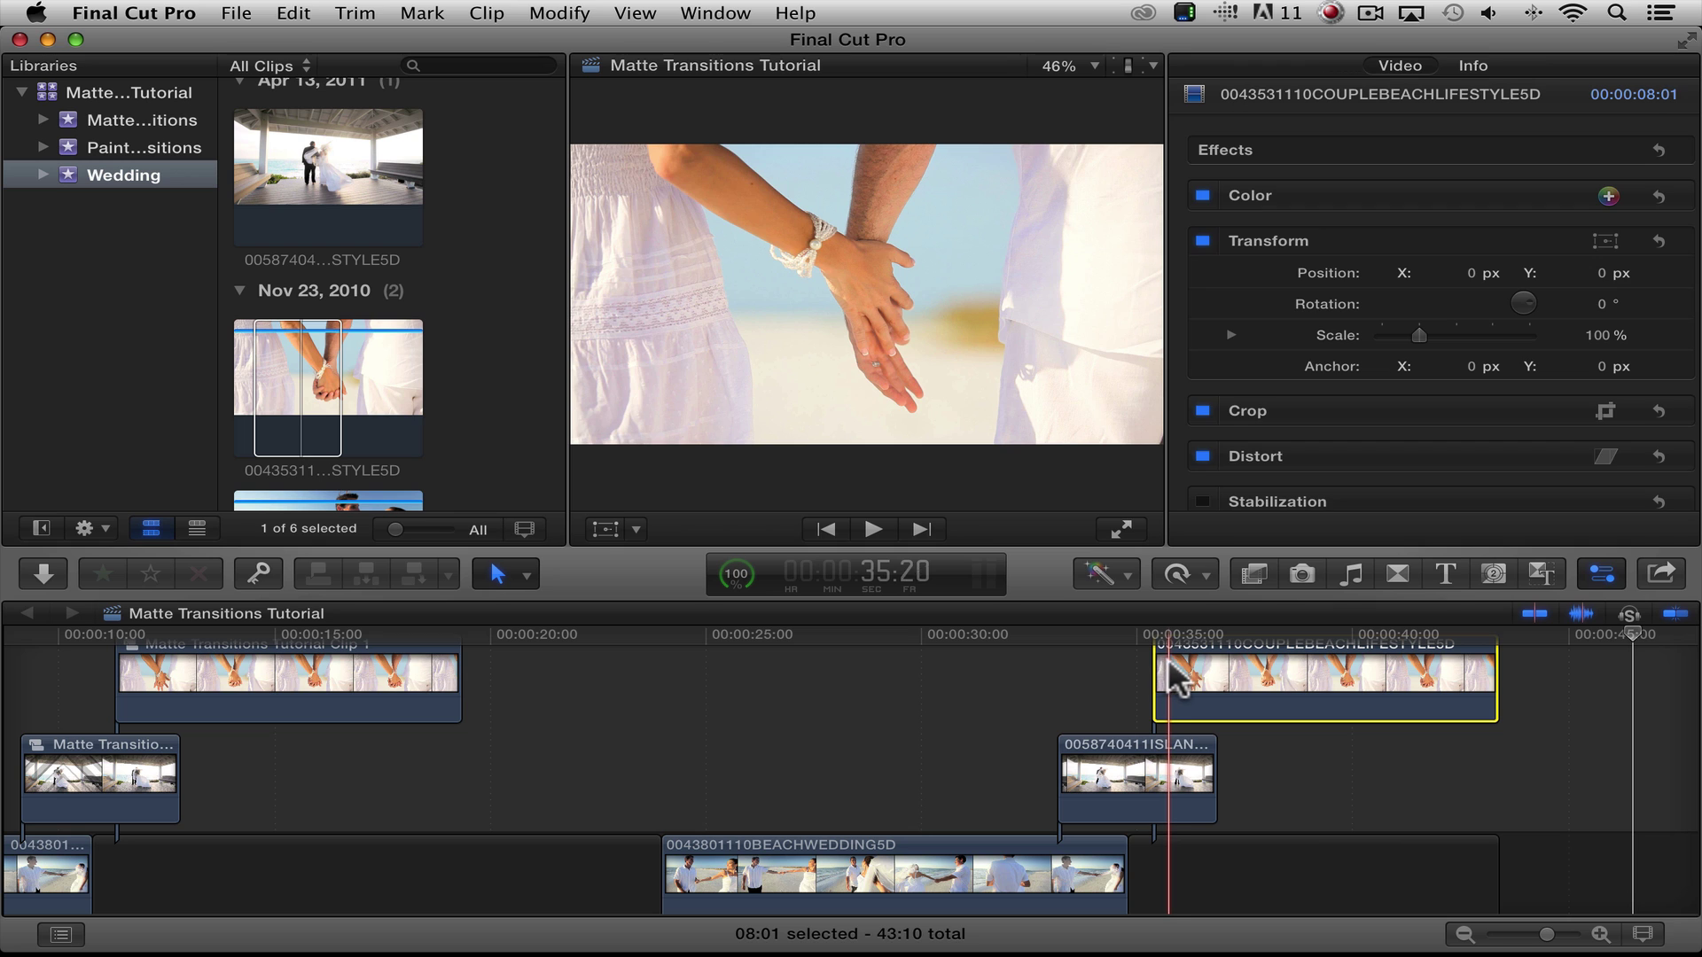
mouse_move(1173, 657)
left_mouse_down()
mouse_move(1200, 663)
mouse_move(1179, 657)
left_mouse_up()
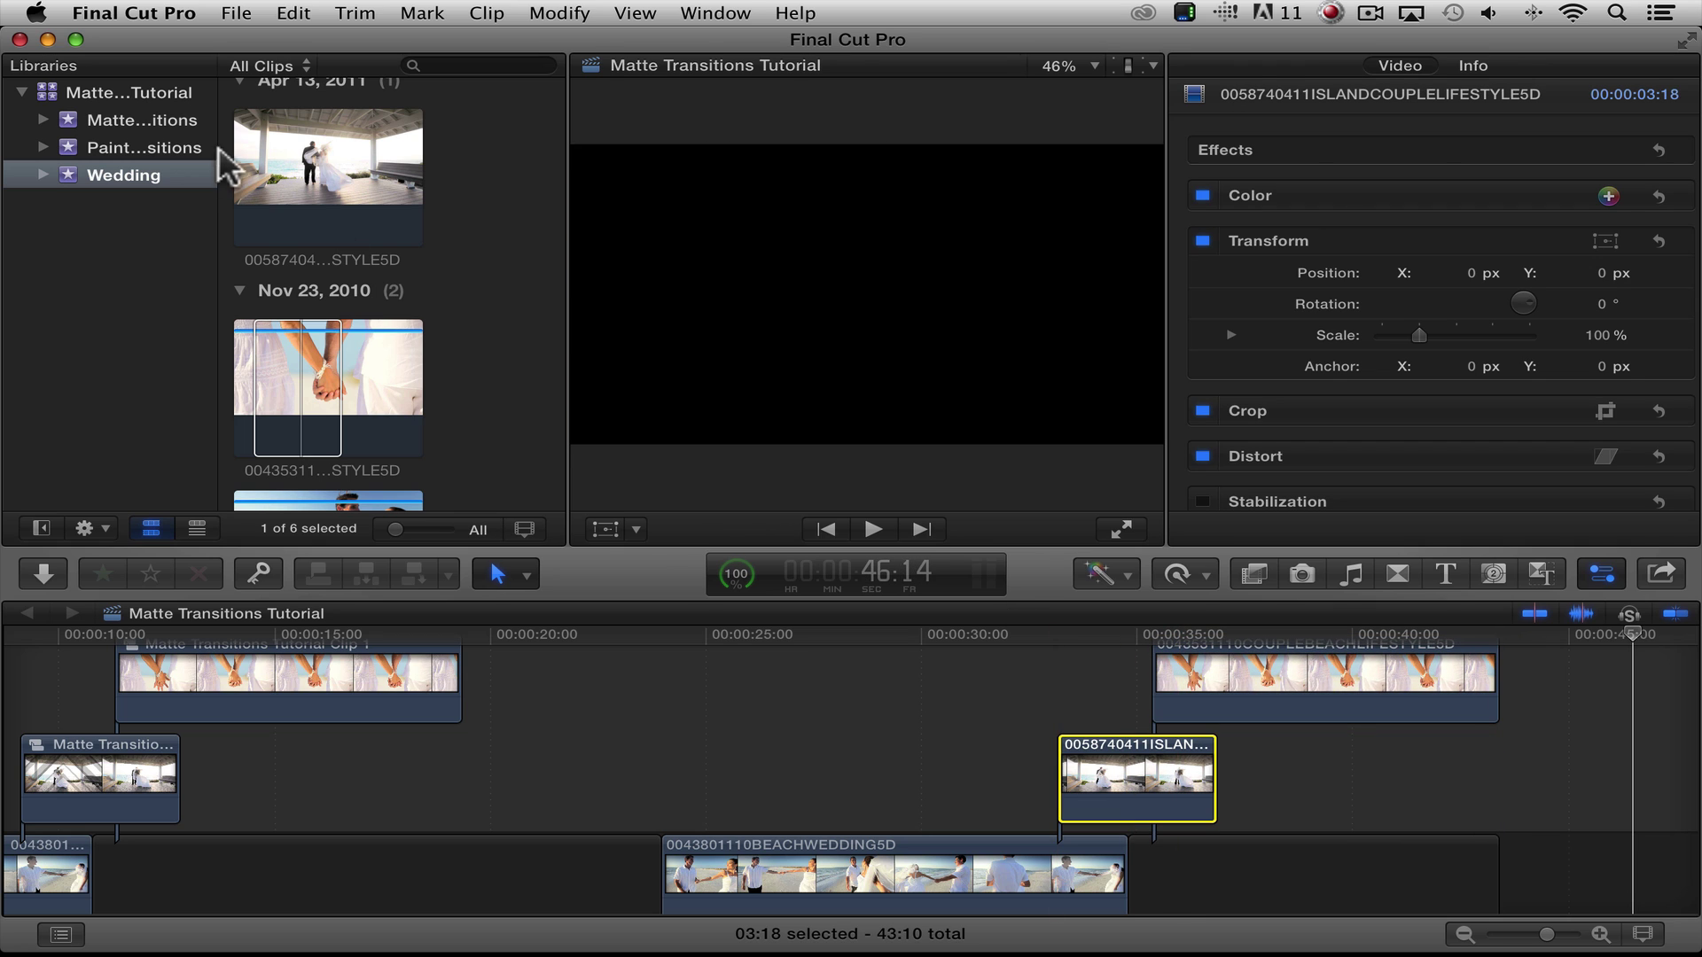
Step: Connect Rampant_4K_Matte_Transitions_v2_009 directly above the second island clip and trim it to that clip's end
left_click(179, 119)
scroll(283, 292, "down", 1)
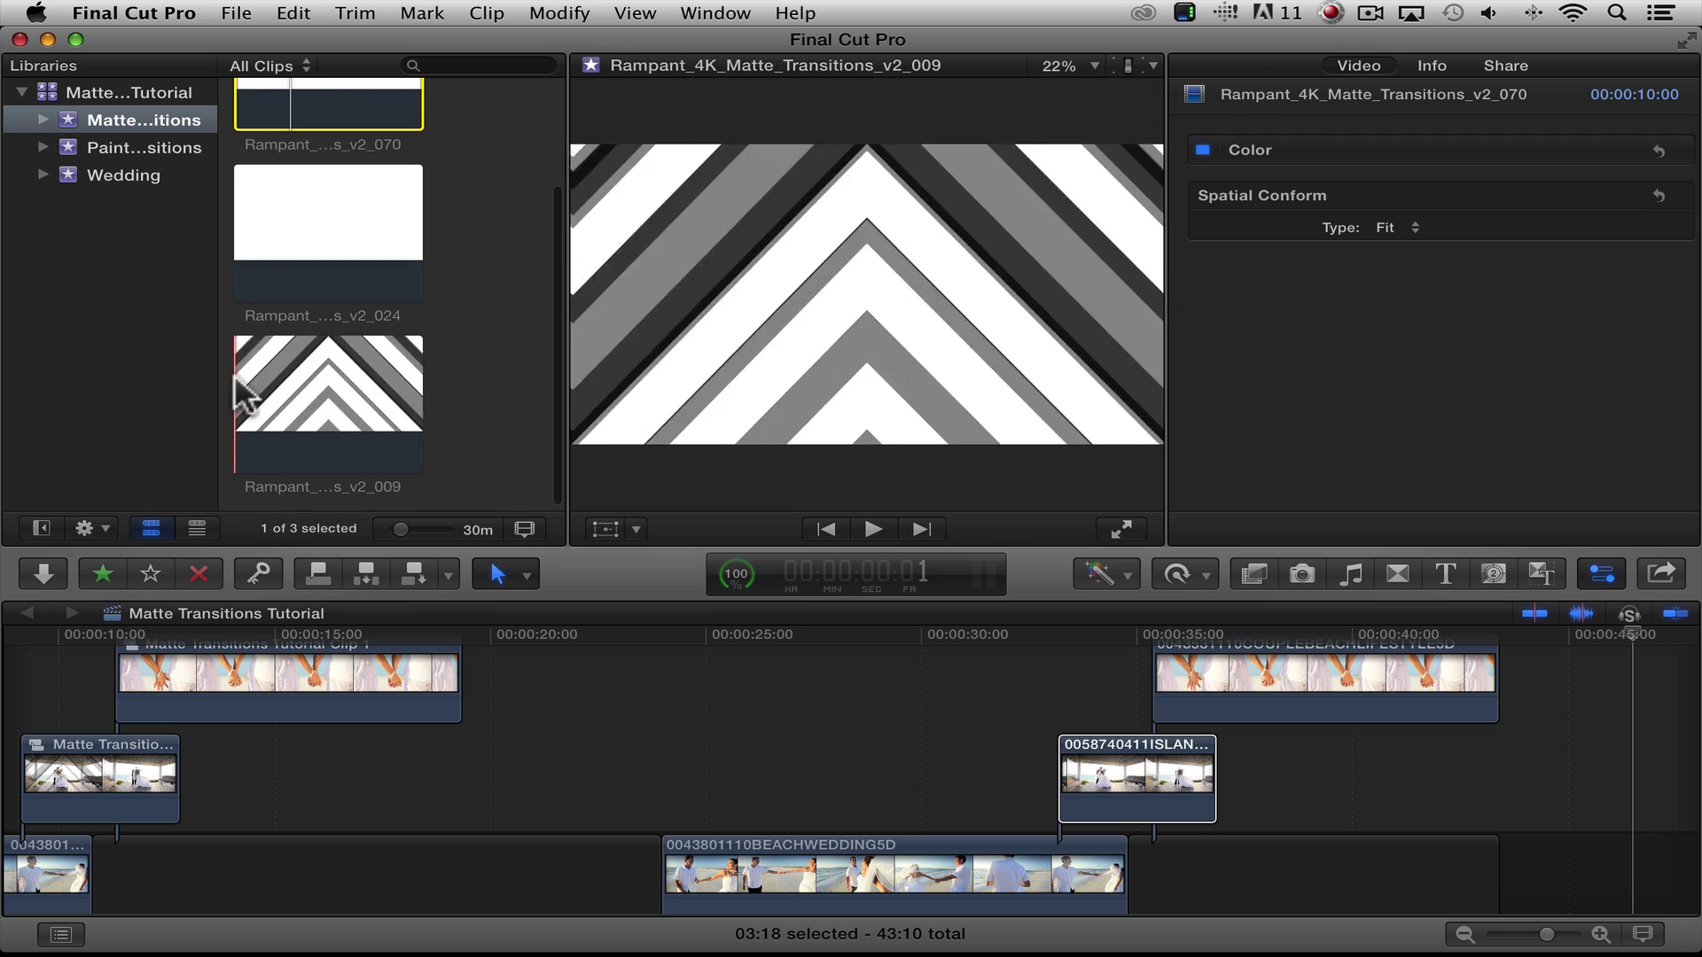
left_click(268, 369)
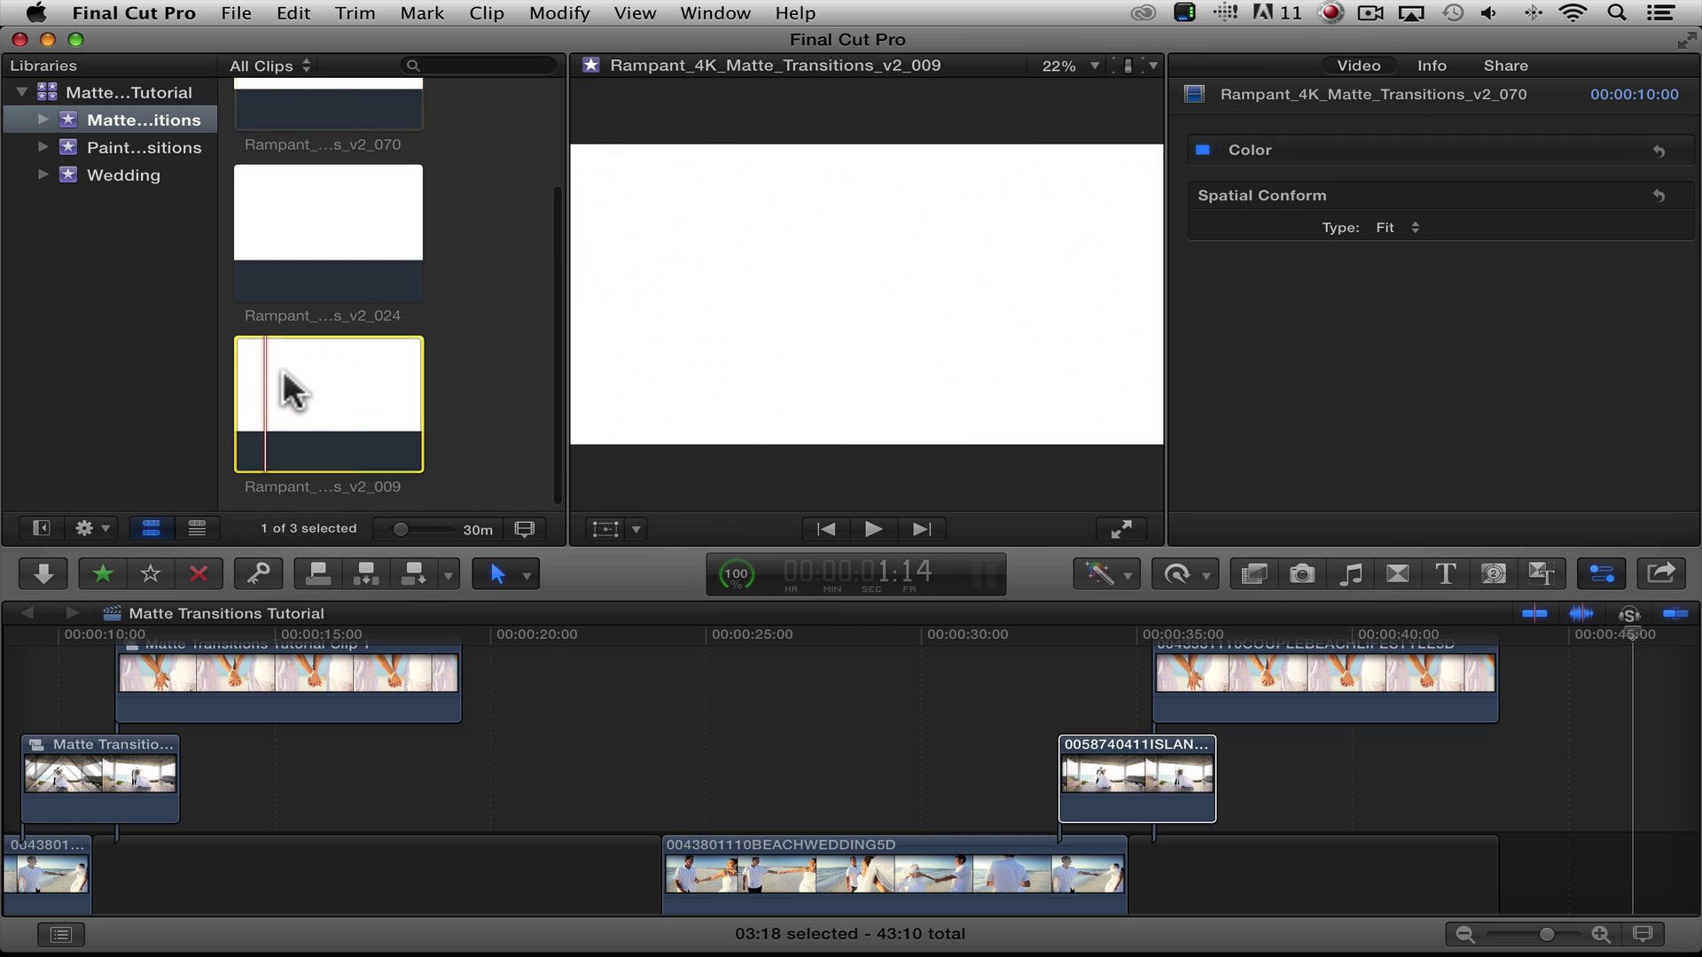
left_click_drag(1068, 672, 1051, 674)
left_click_drag(1389, 667, 1214, 668)
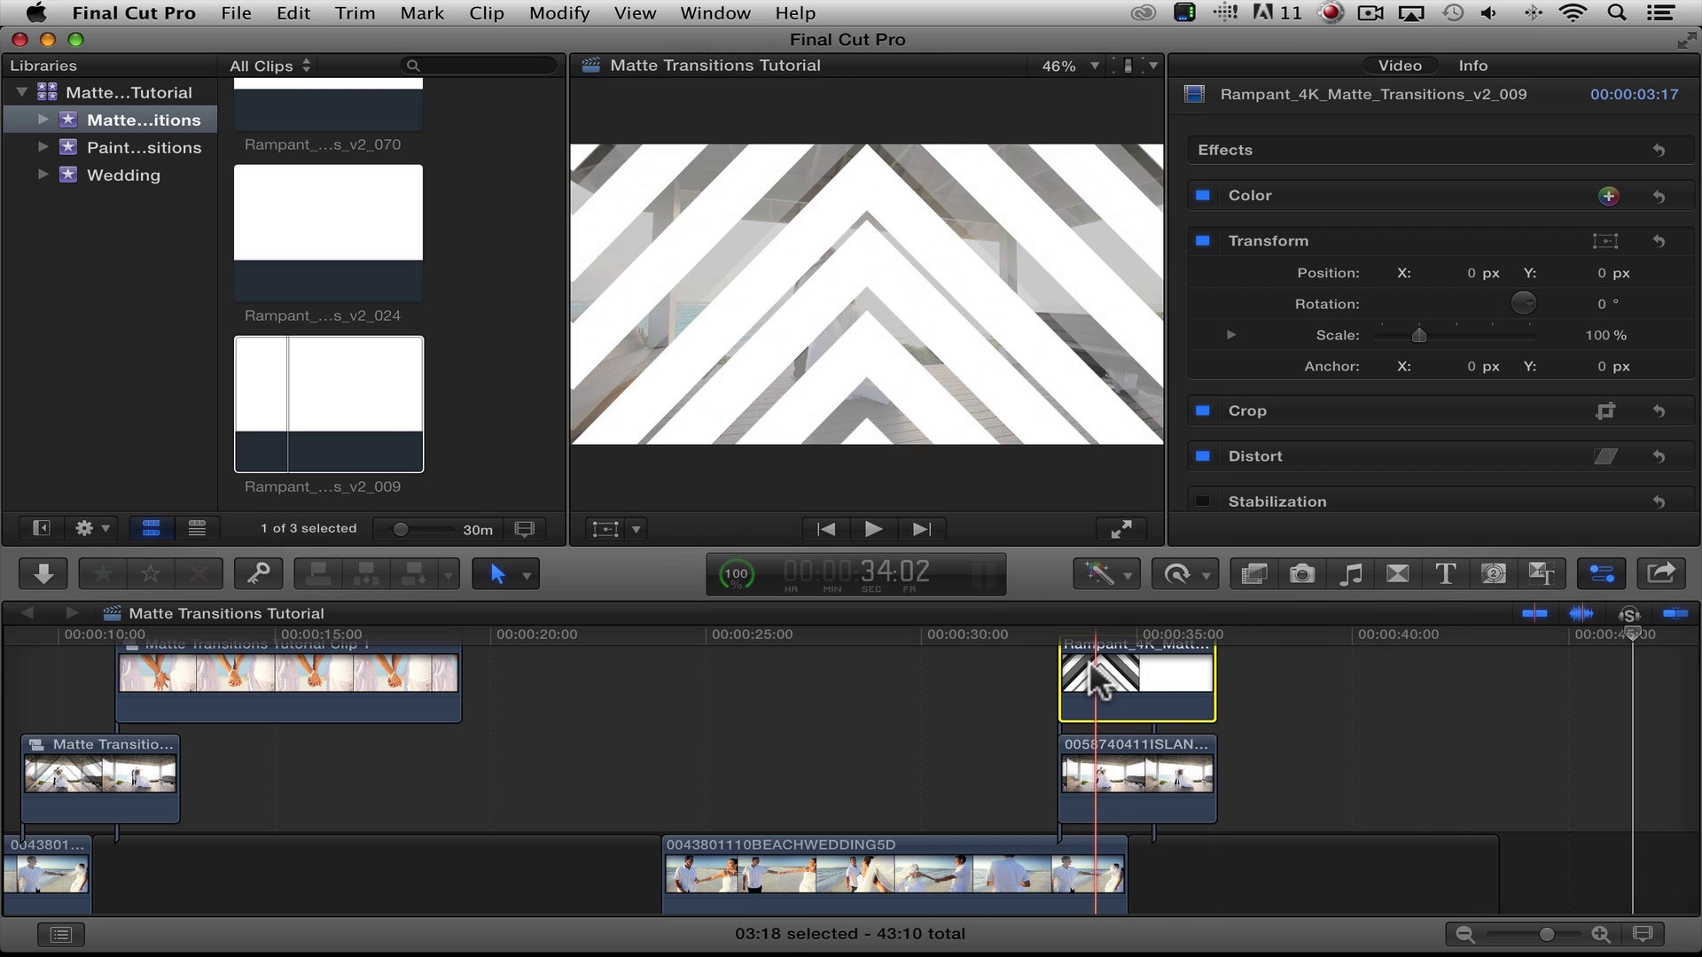
Step: Change the new v2_009 matte clip's blend mode to Stencil Alpha
left_click(1089, 659)
scroll(1394, 410, "down", 6)
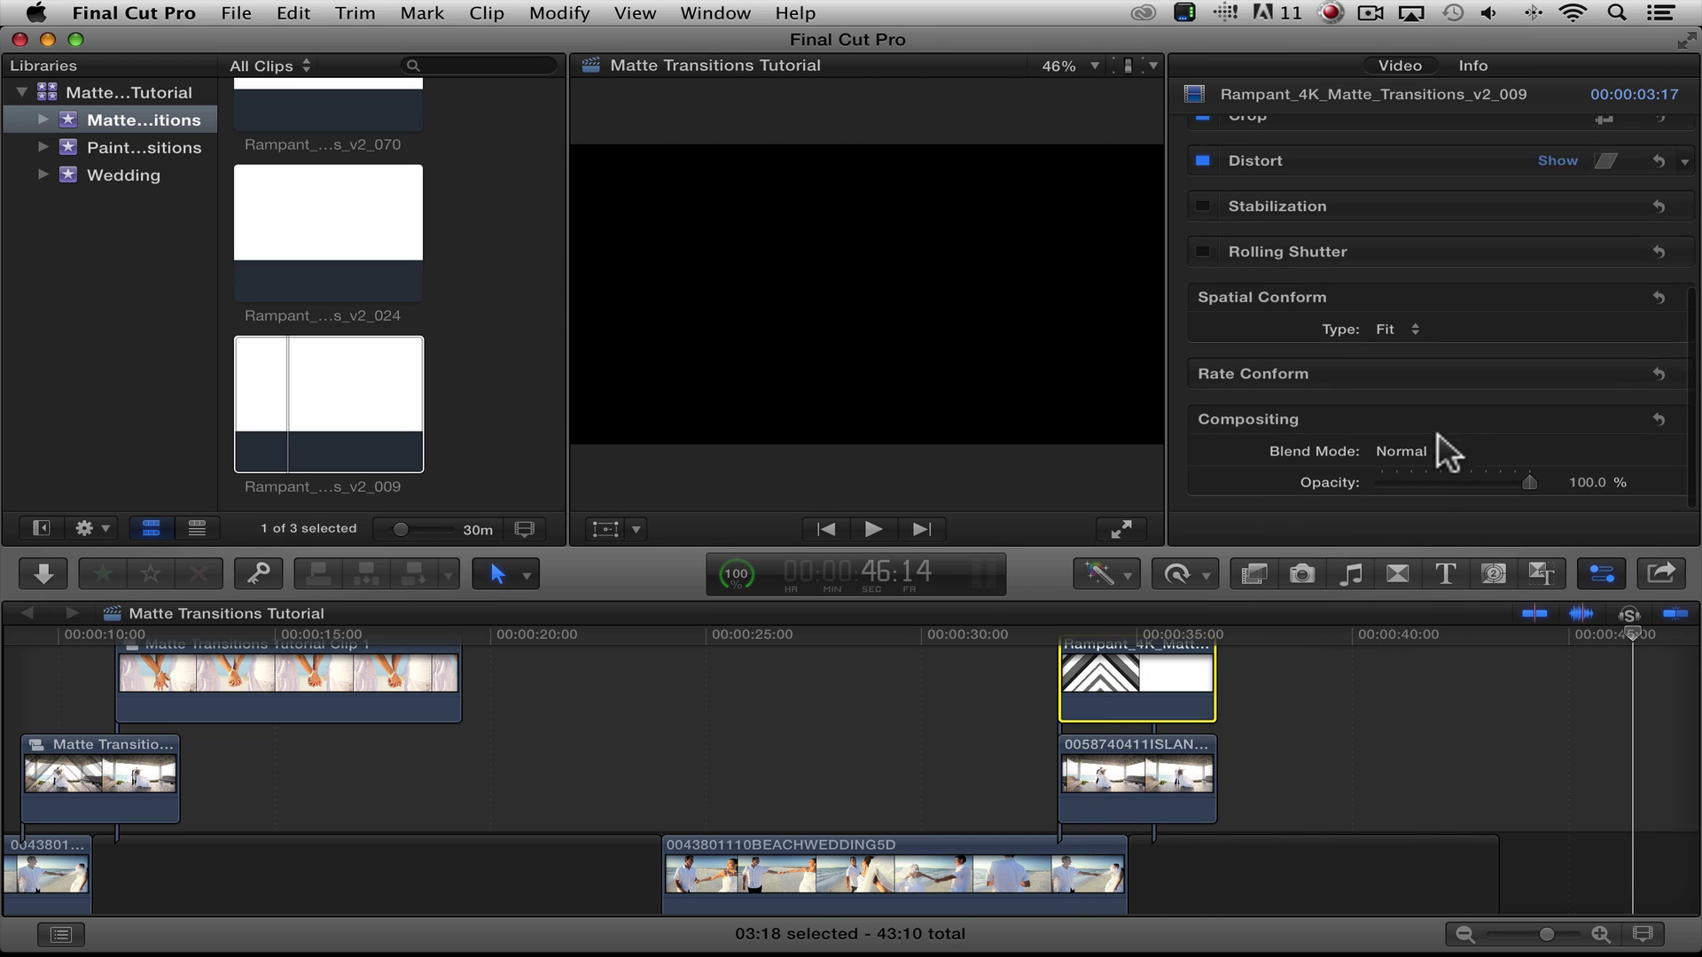
left_click(1436, 448)
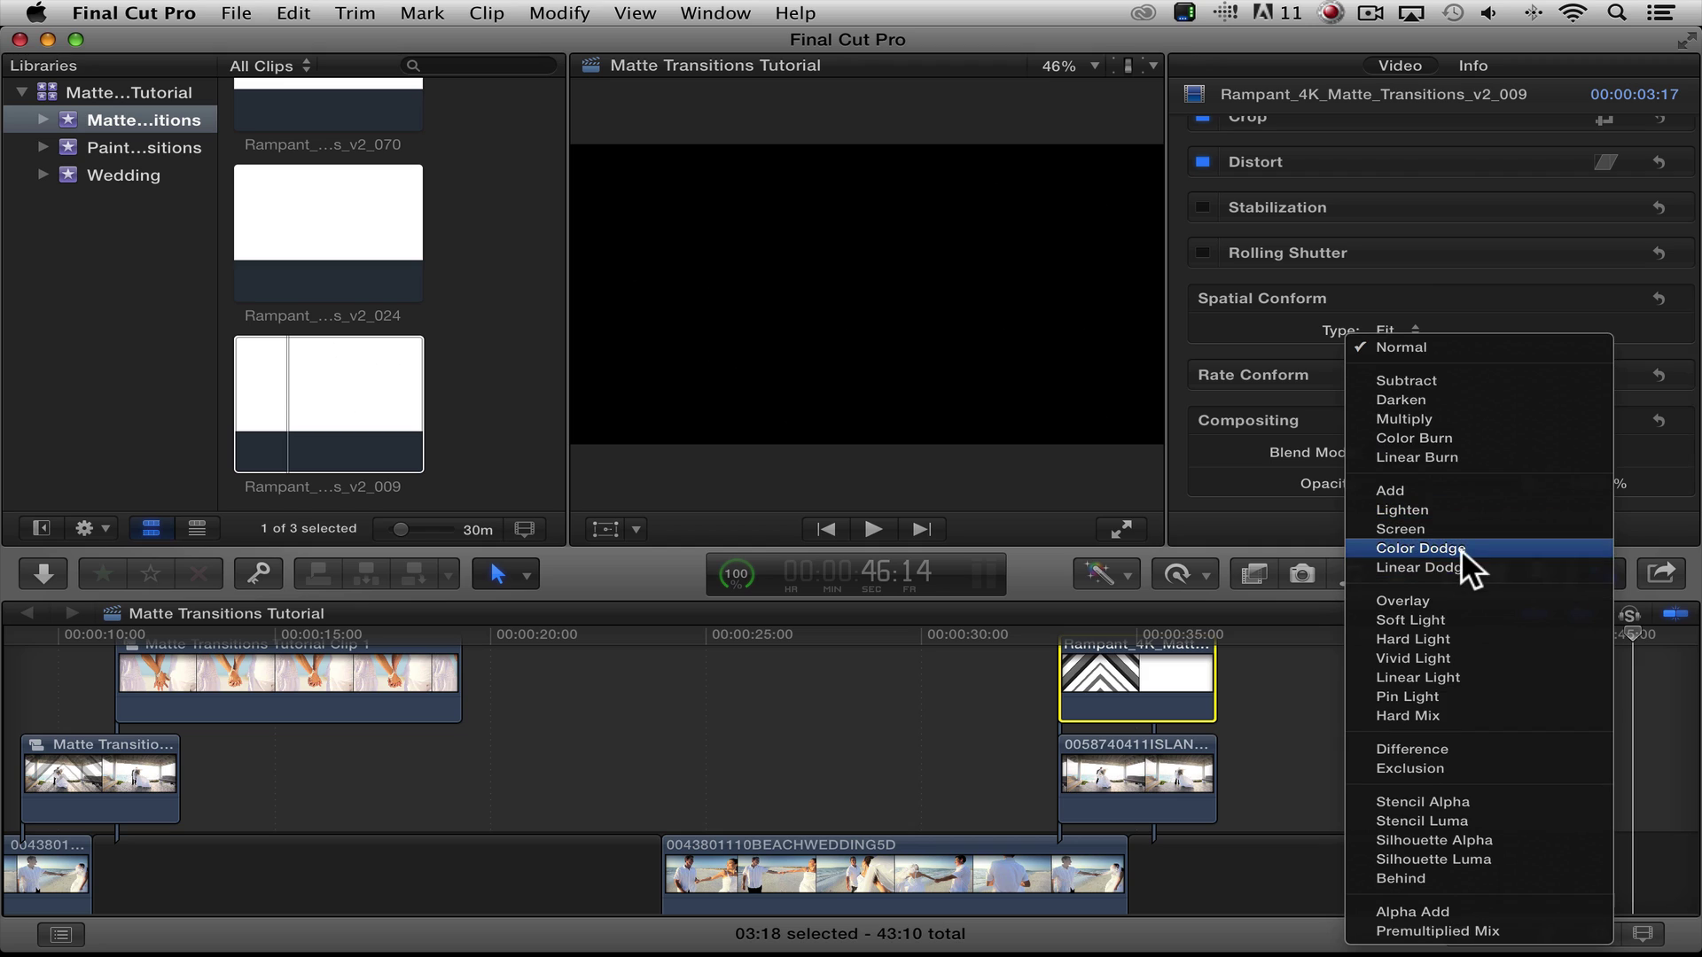
left_click(1434, 801)
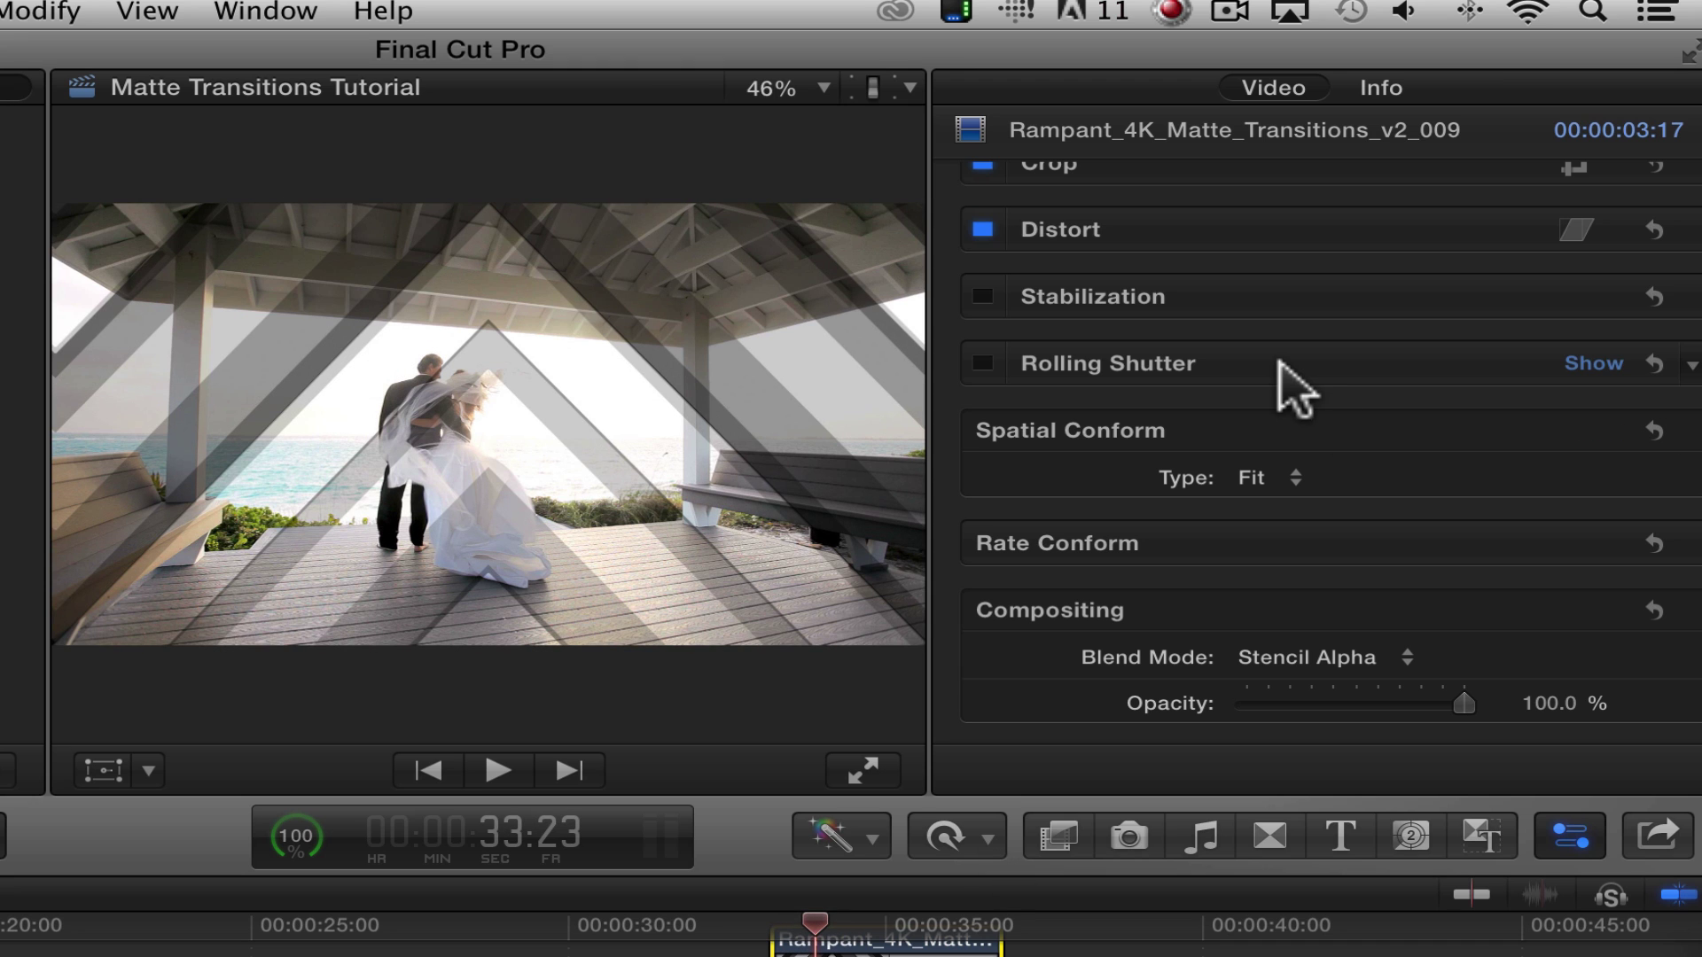
Step: Set the v2_009 matte clip's Spatial Conform type to None
scroll(1299, 382, "up", 5)
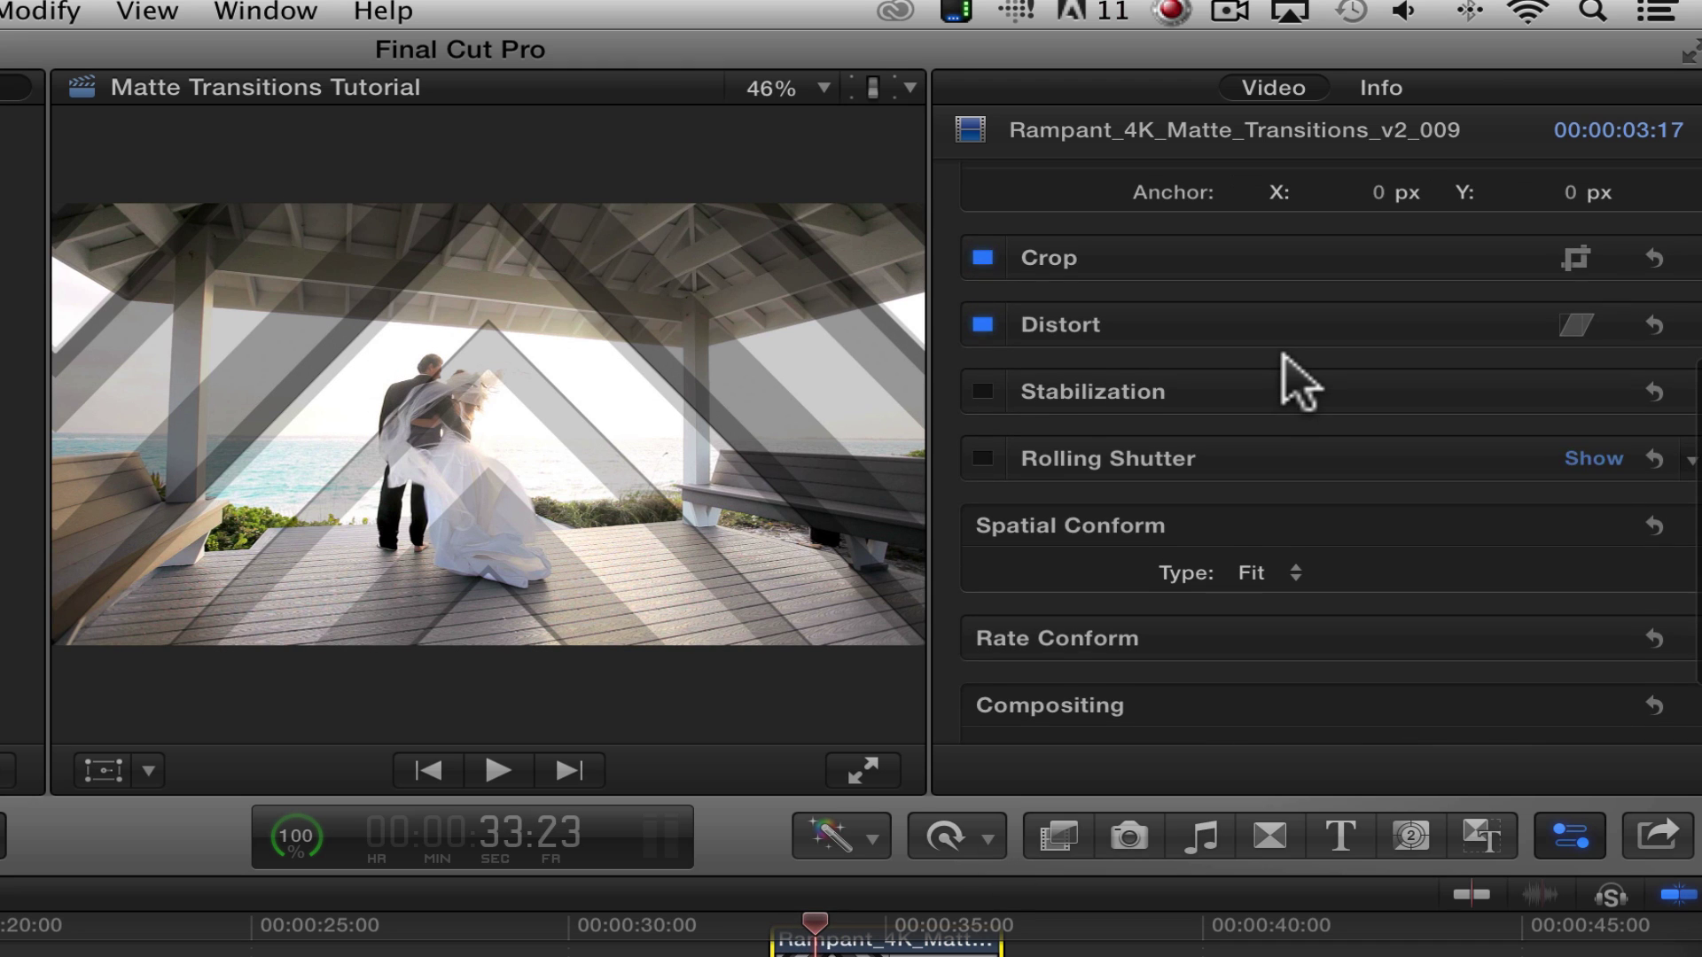
scroll(1299, 381, "down", 5)
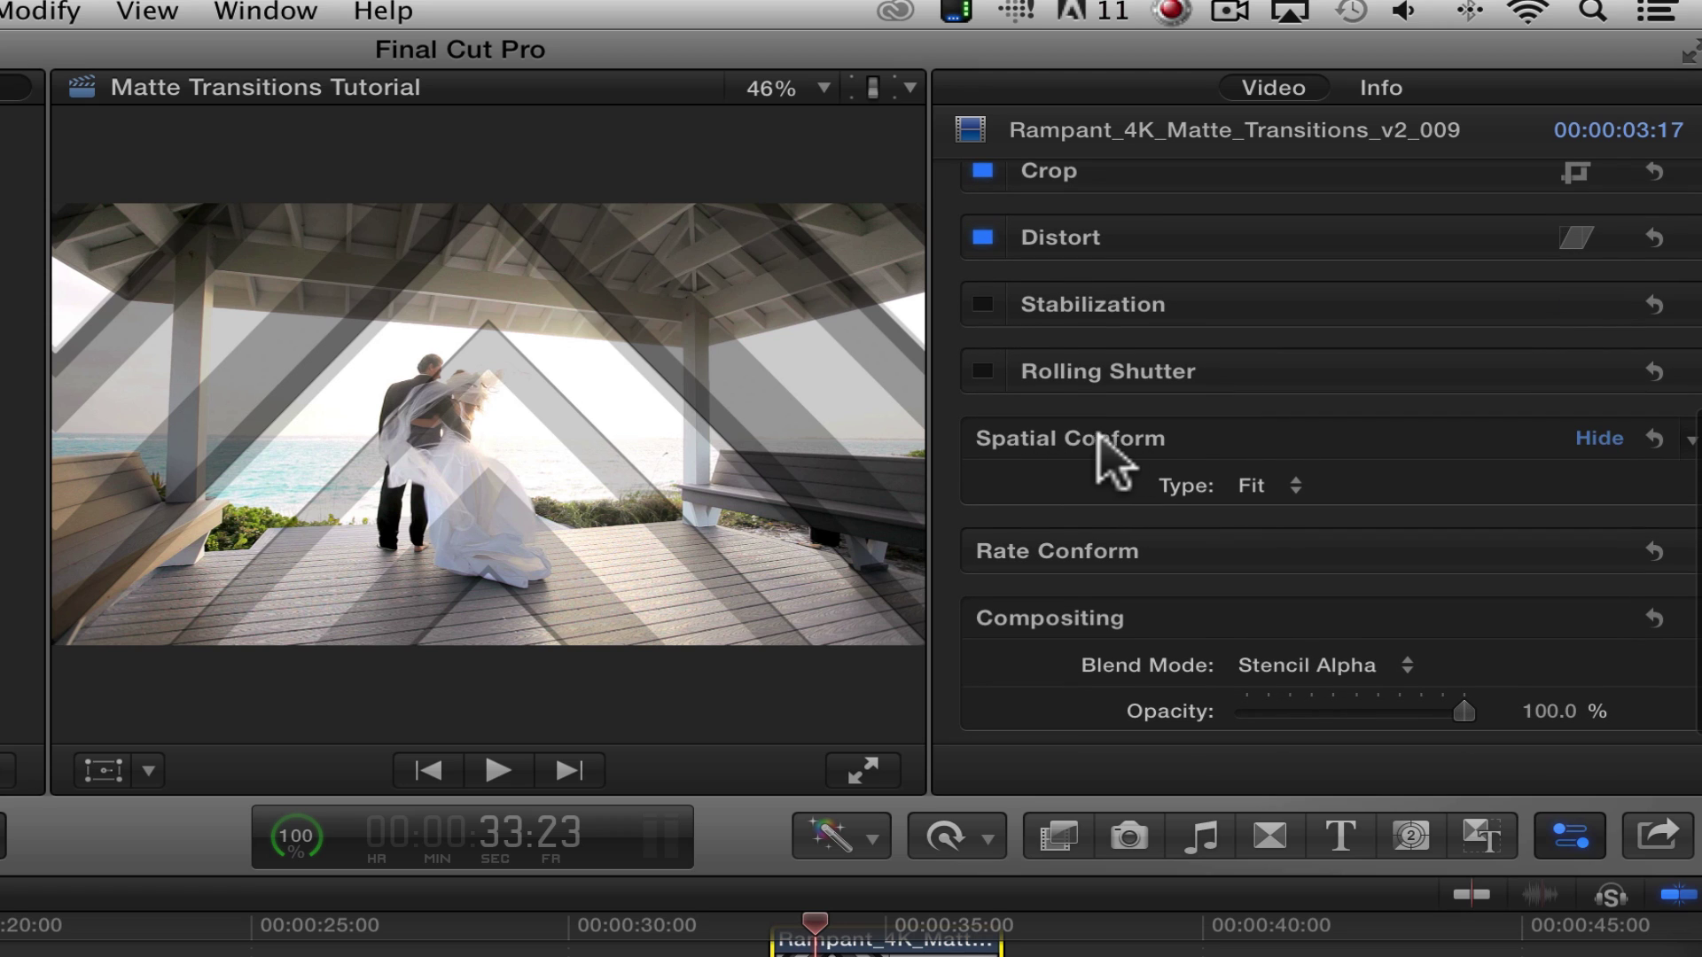
left_click(1291, 485)
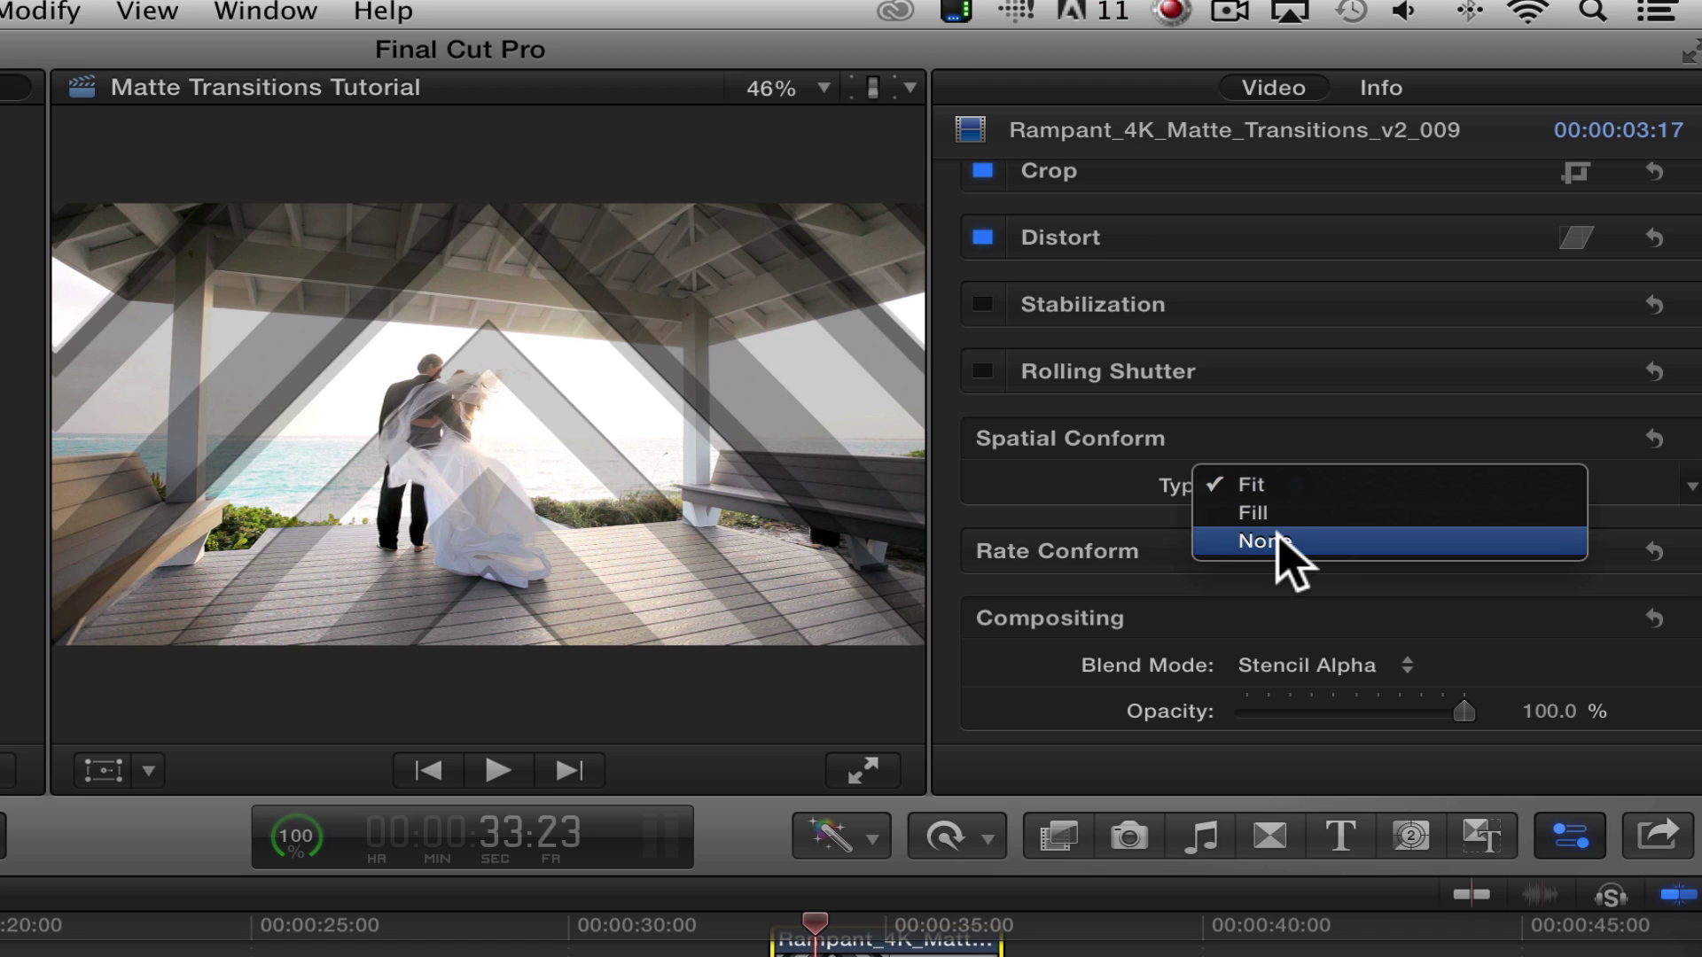
left_click(1278, 537)
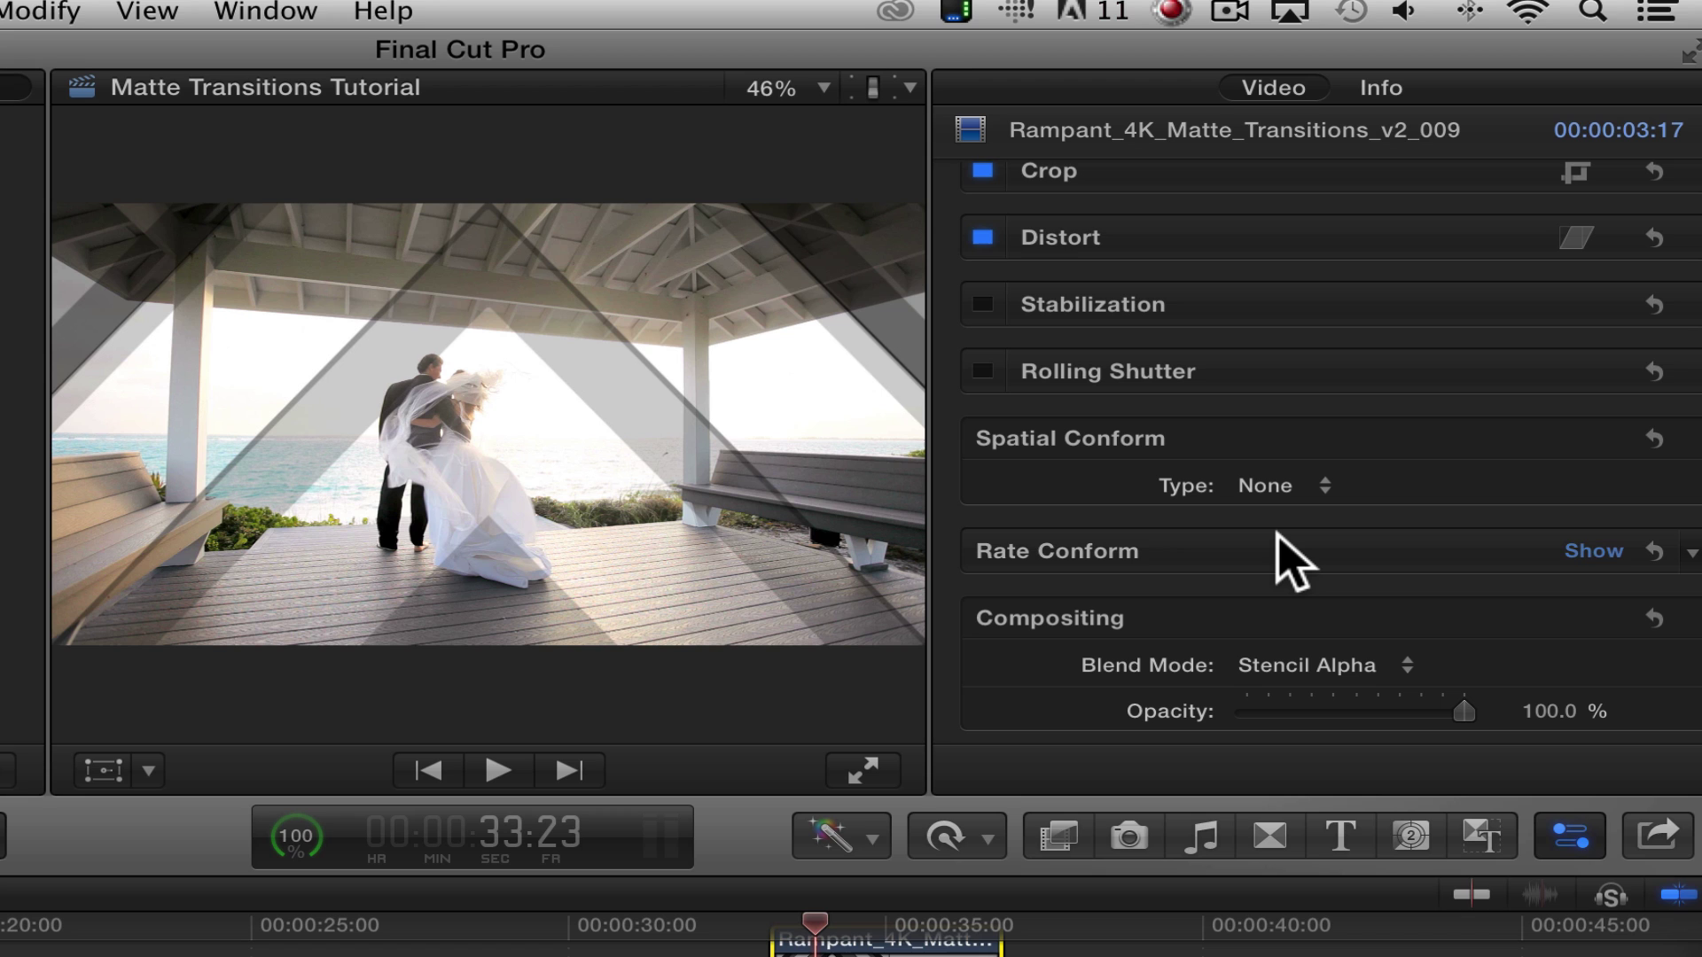
Step: Shift the matte's X position to -1077.5 px and play back the transition
scroll(1294, 545, "up", 8)
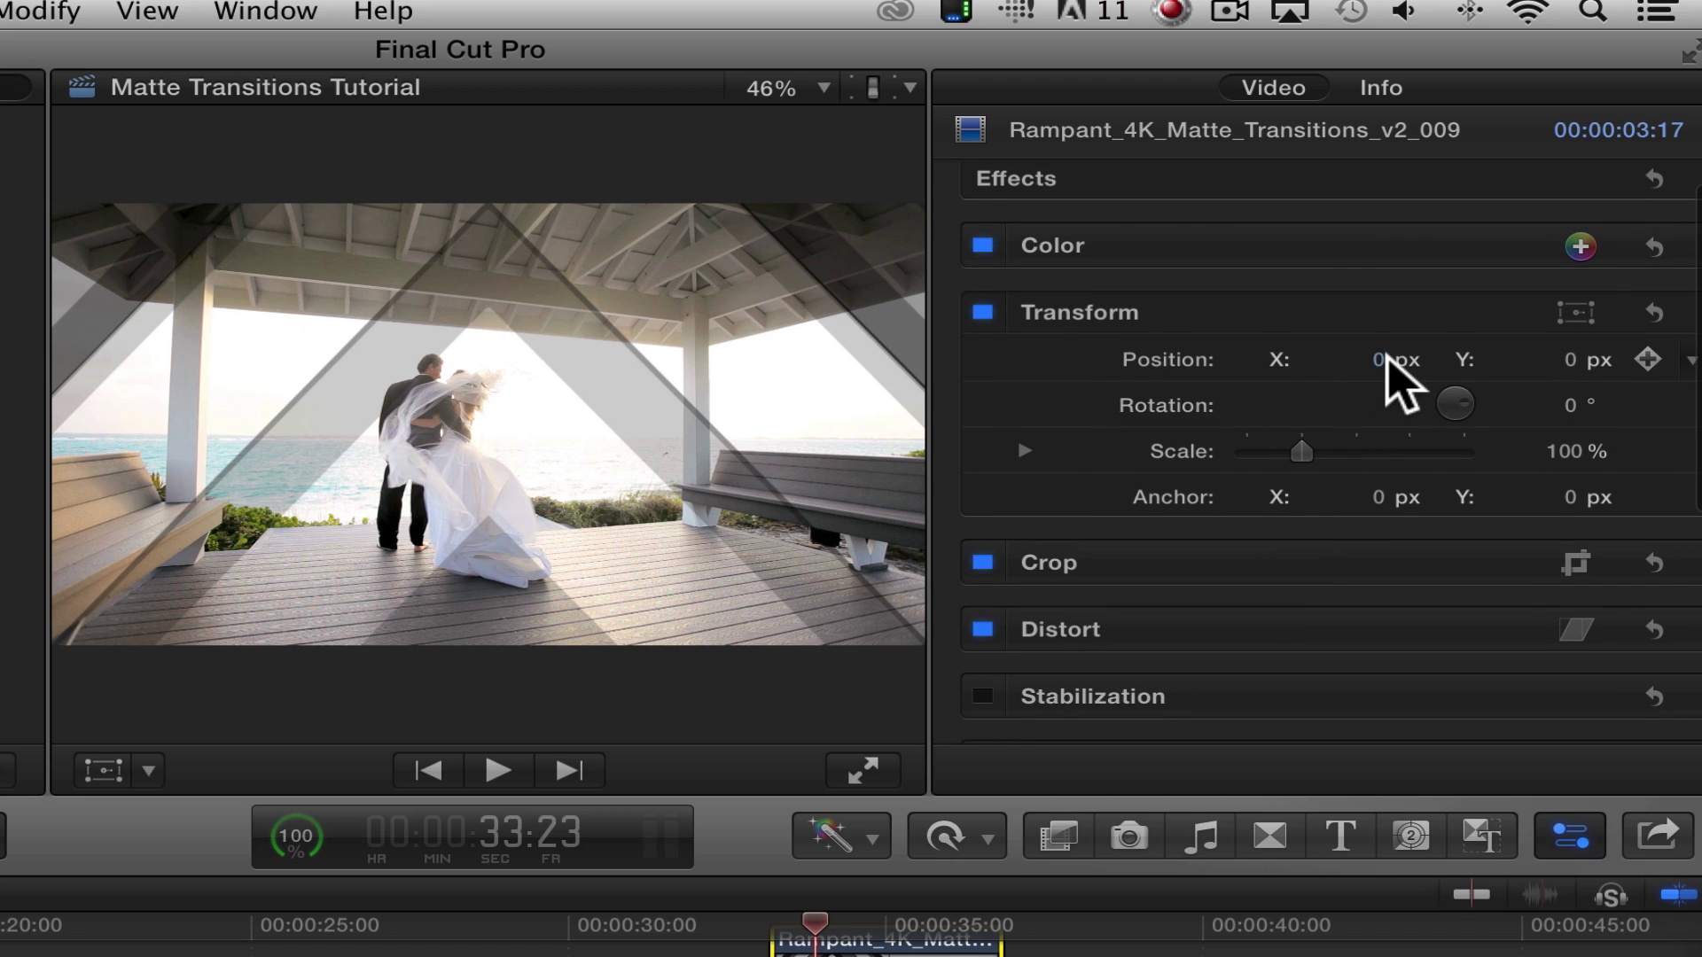
left_click_drag(1377, 356, 902, 356)
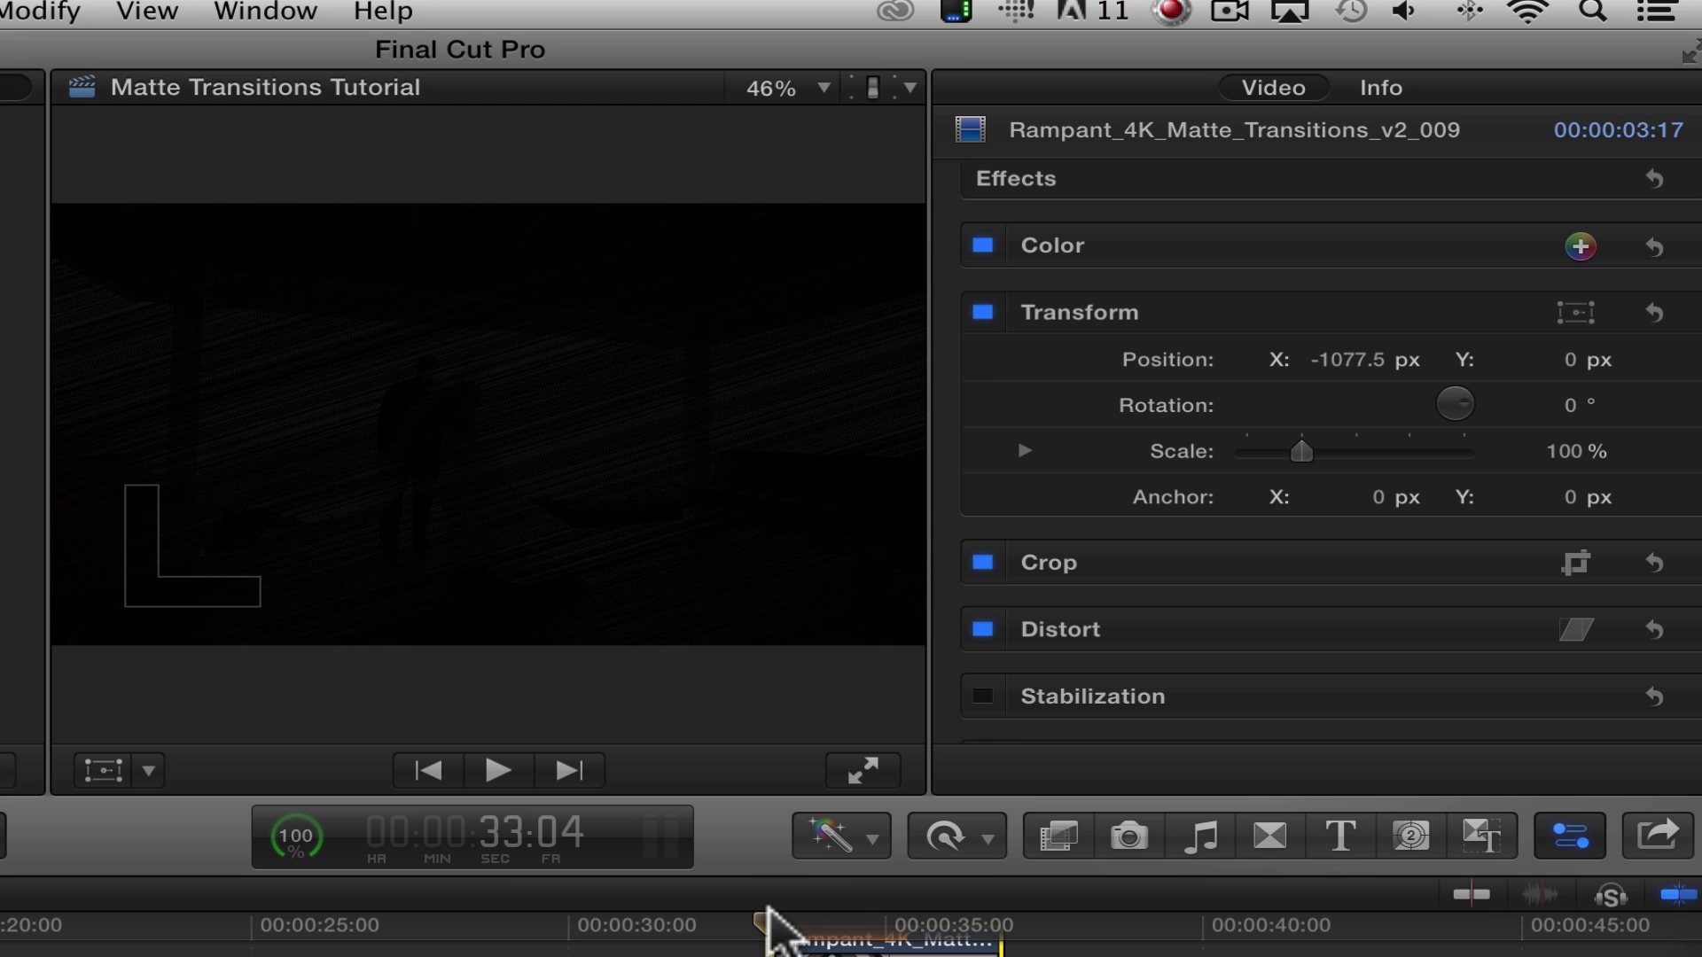
key("space")
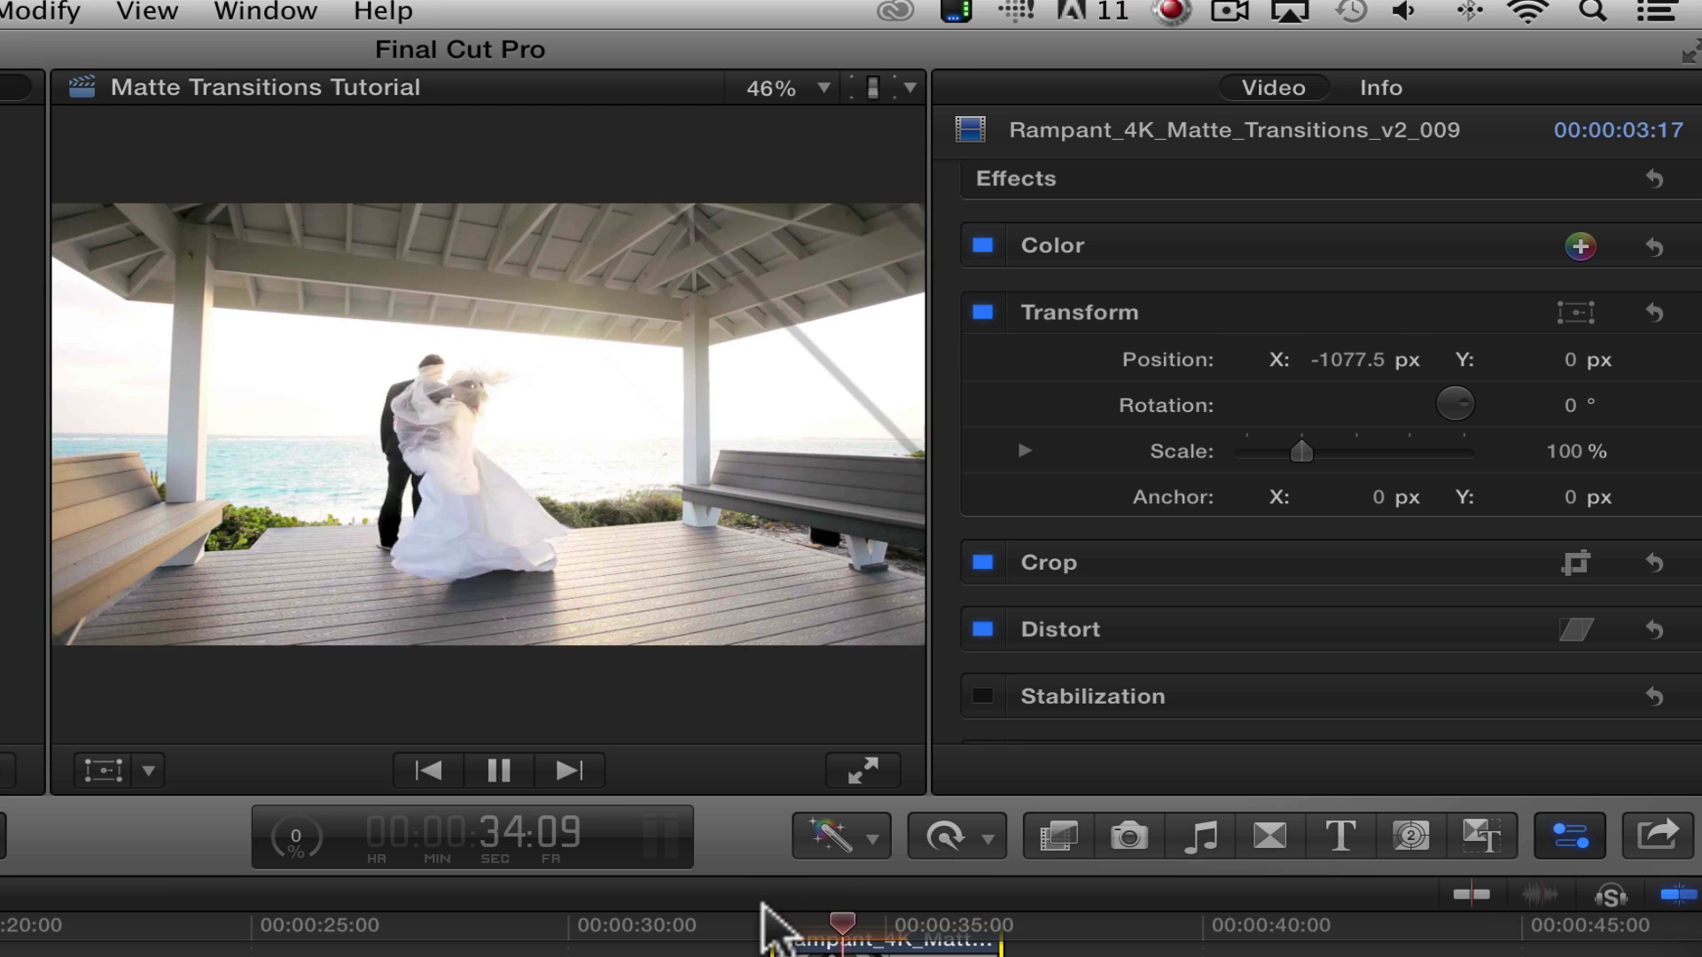
key("space")
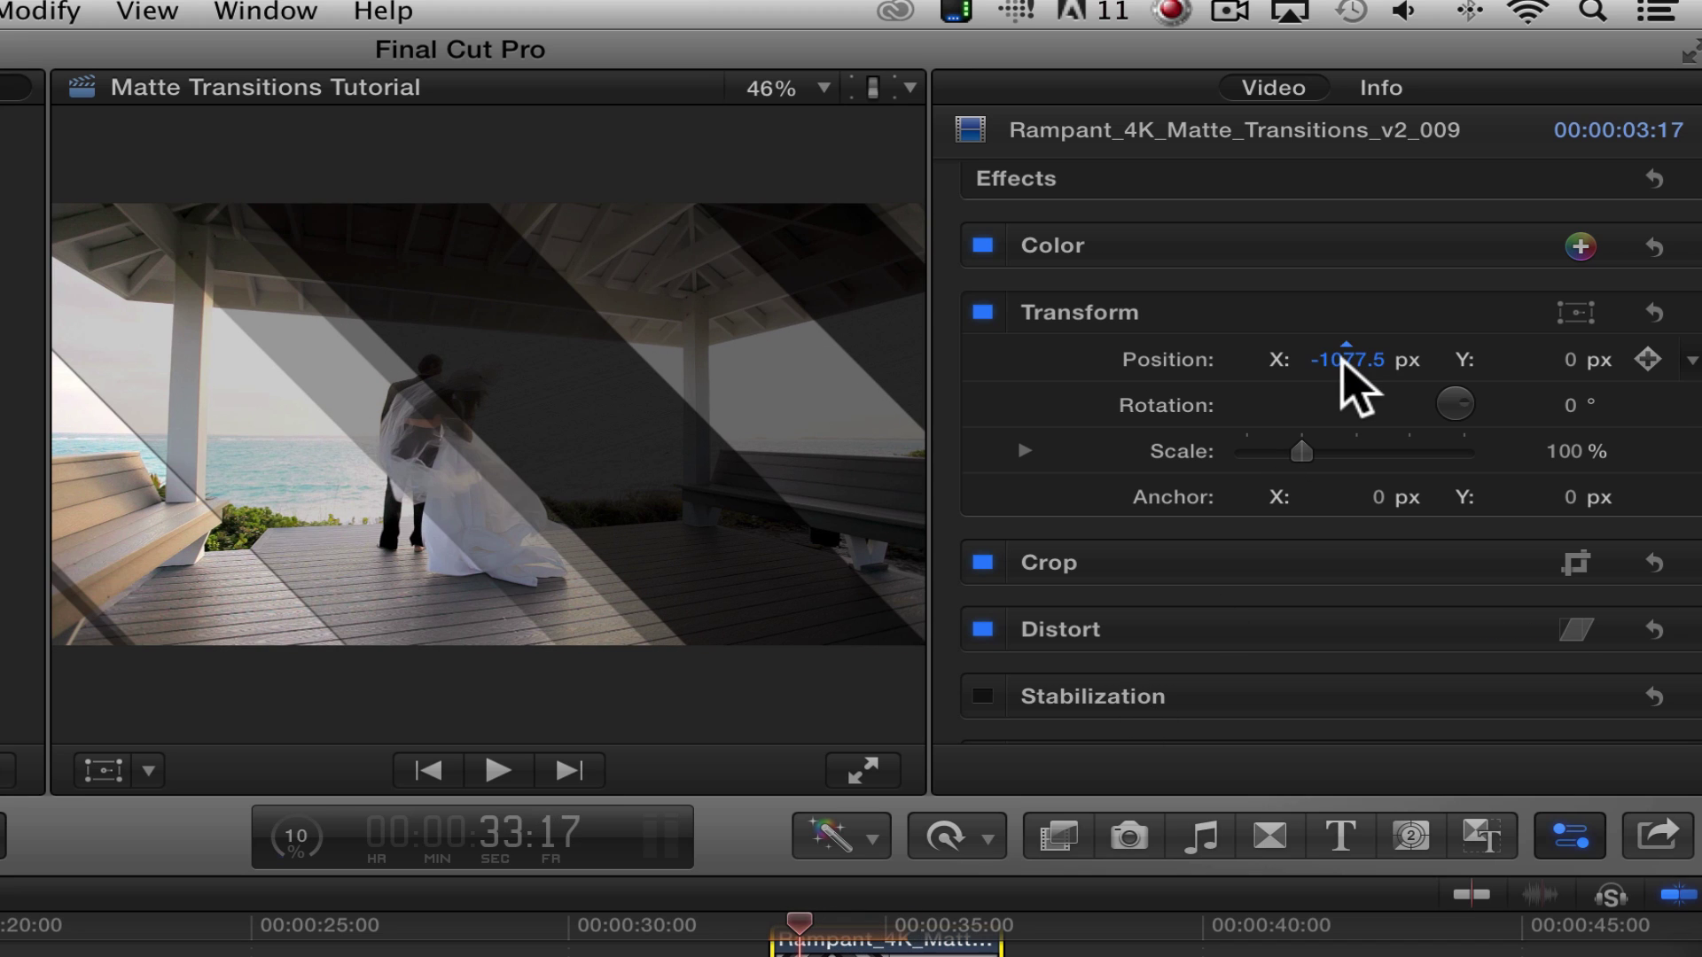
Step: Reset the matte's X position to 0 px
left_click(1343, 360)
type("0")
key("Return")
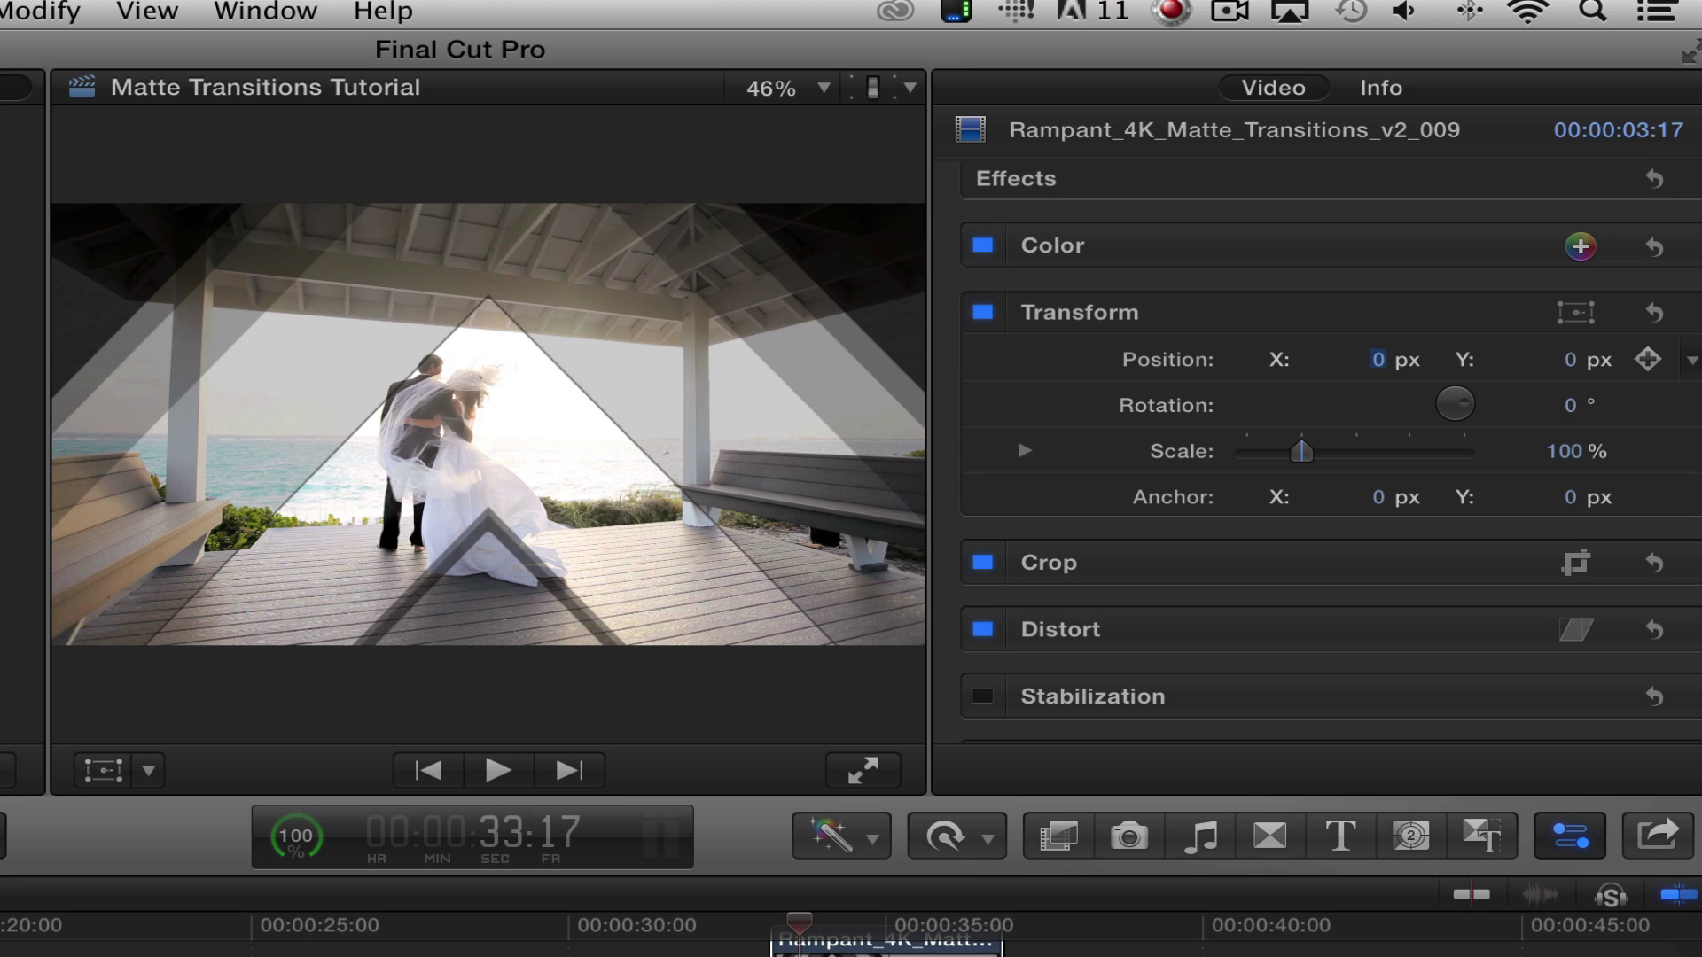
Step: Shift the matte's X position to 972 px and play back the transition
left_click_drag(1381, 355, 1382, 147)
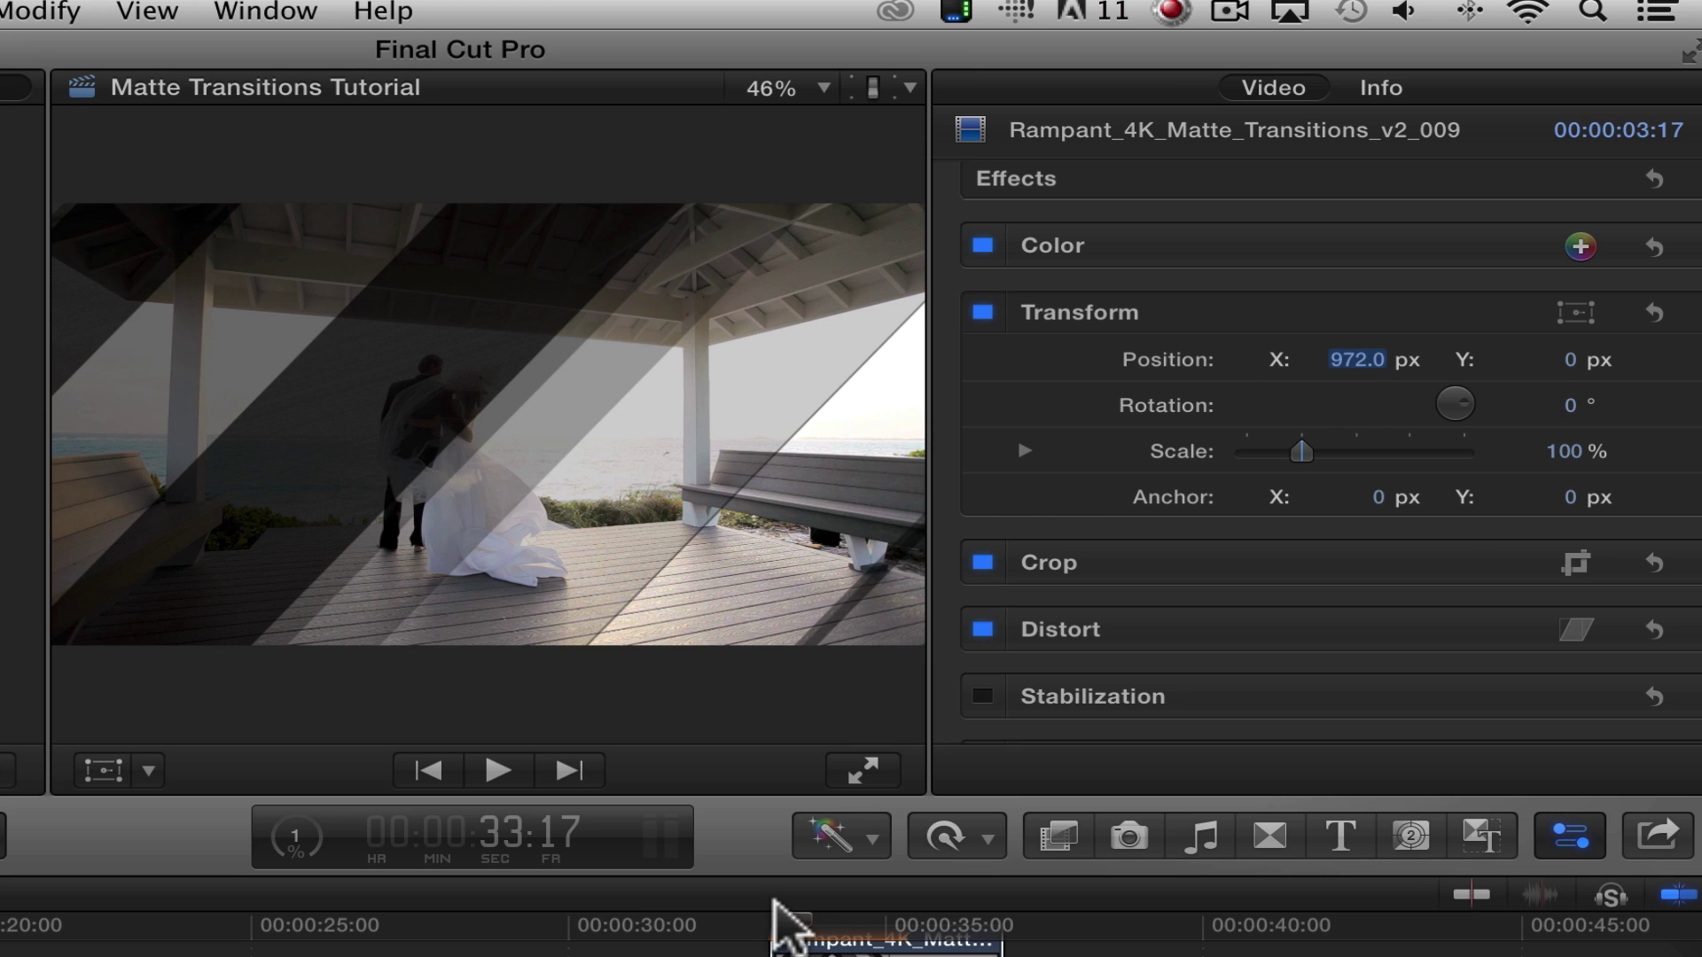
key("space")
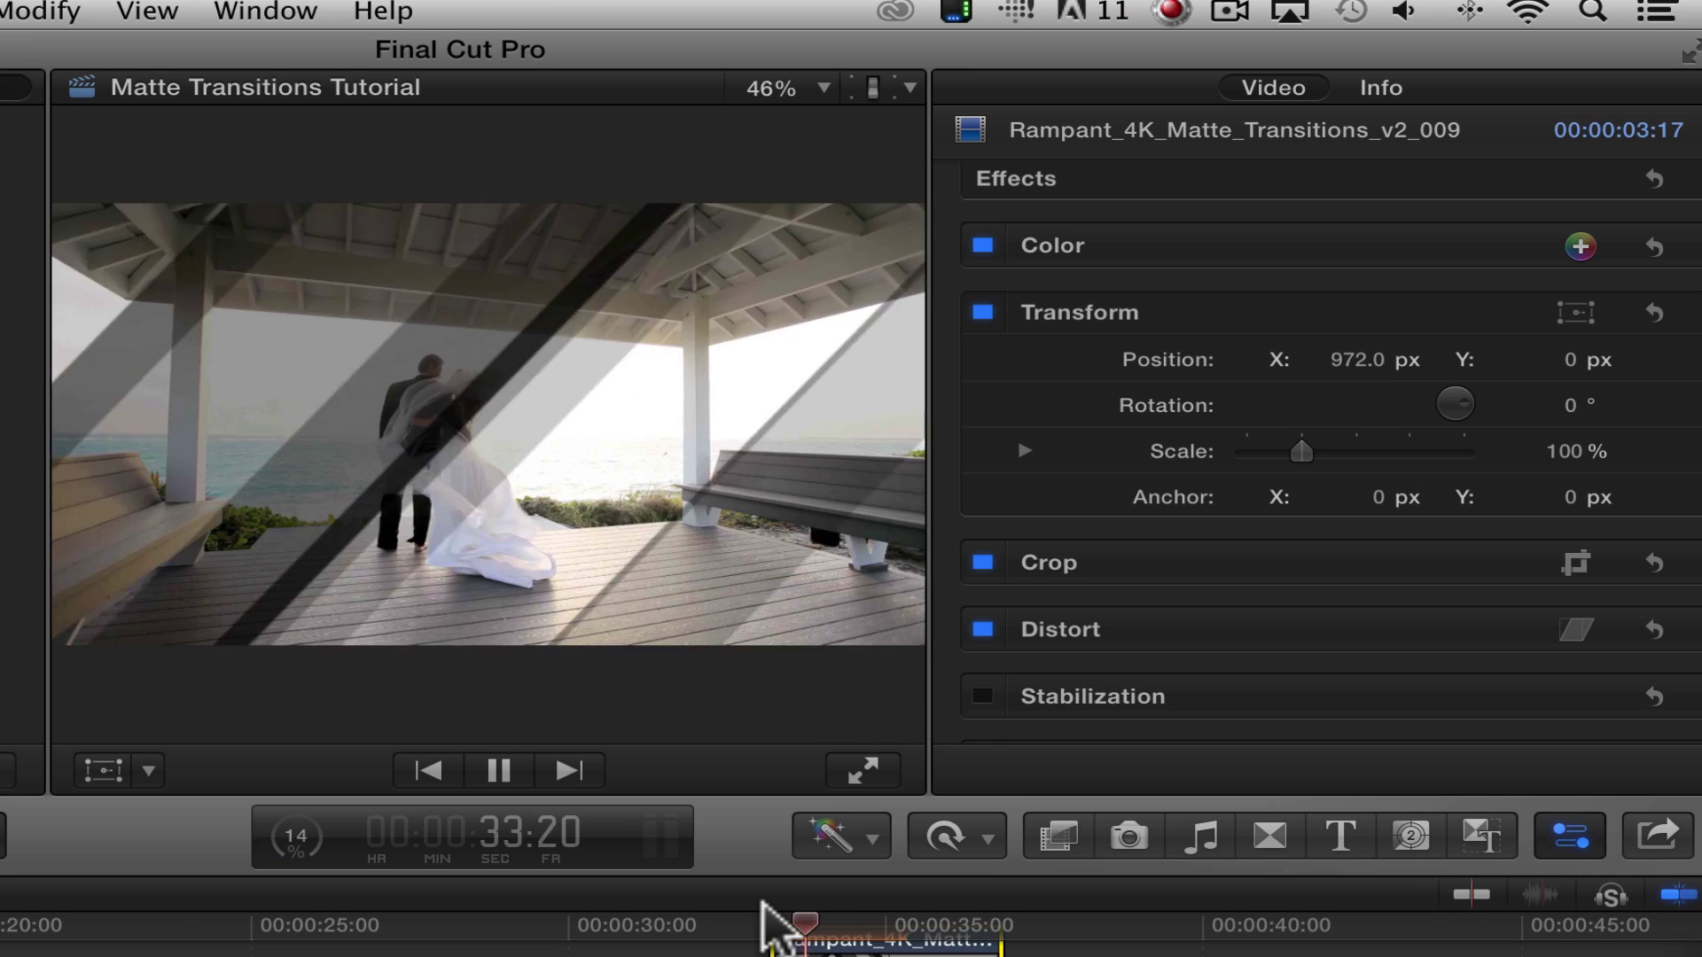
key("space")
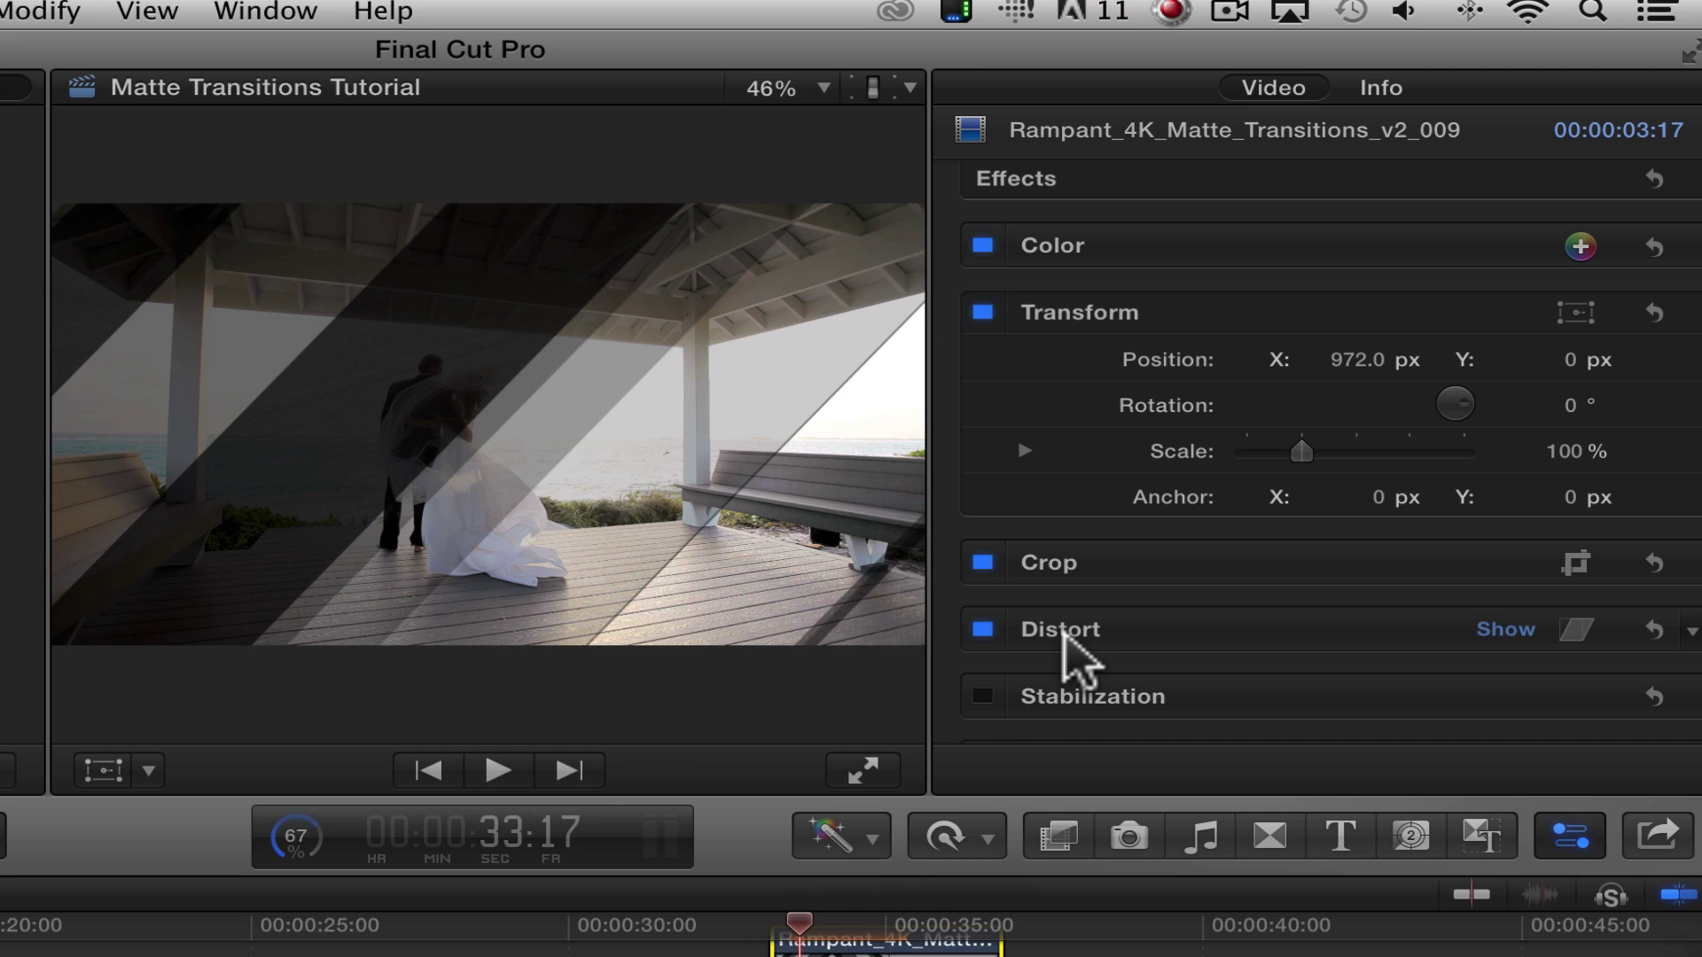
Step: Return the matte's X position to 0 px to center it again
left_click(1342, 359)
type("0")
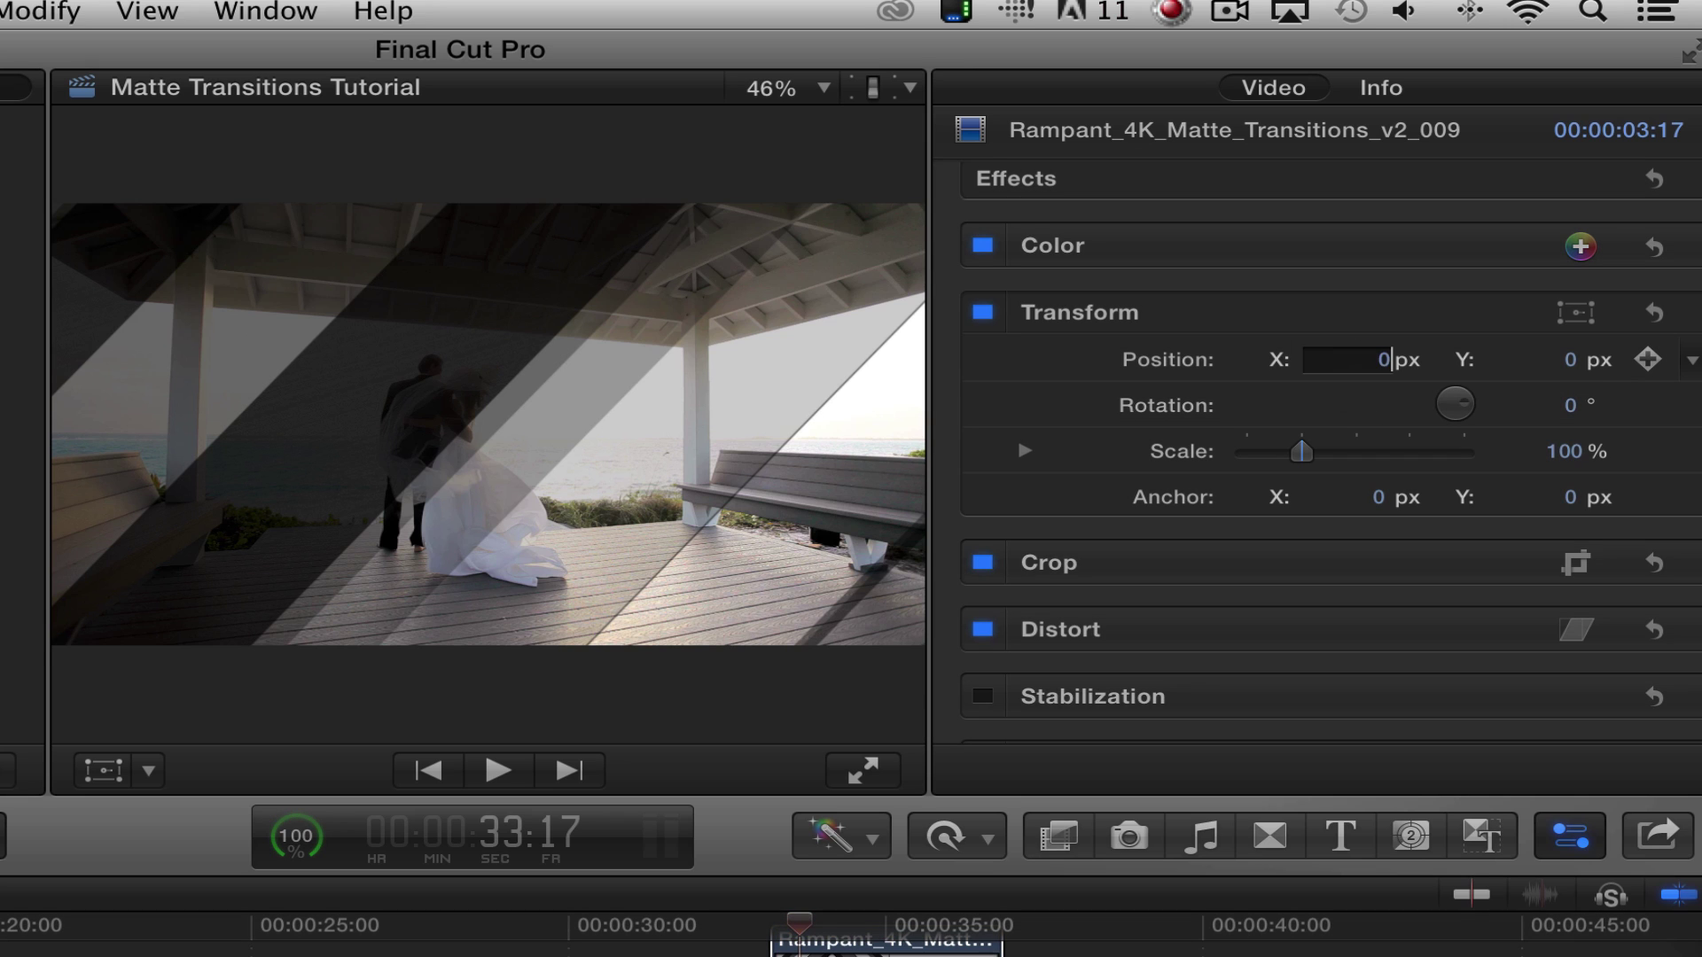
key("Return")
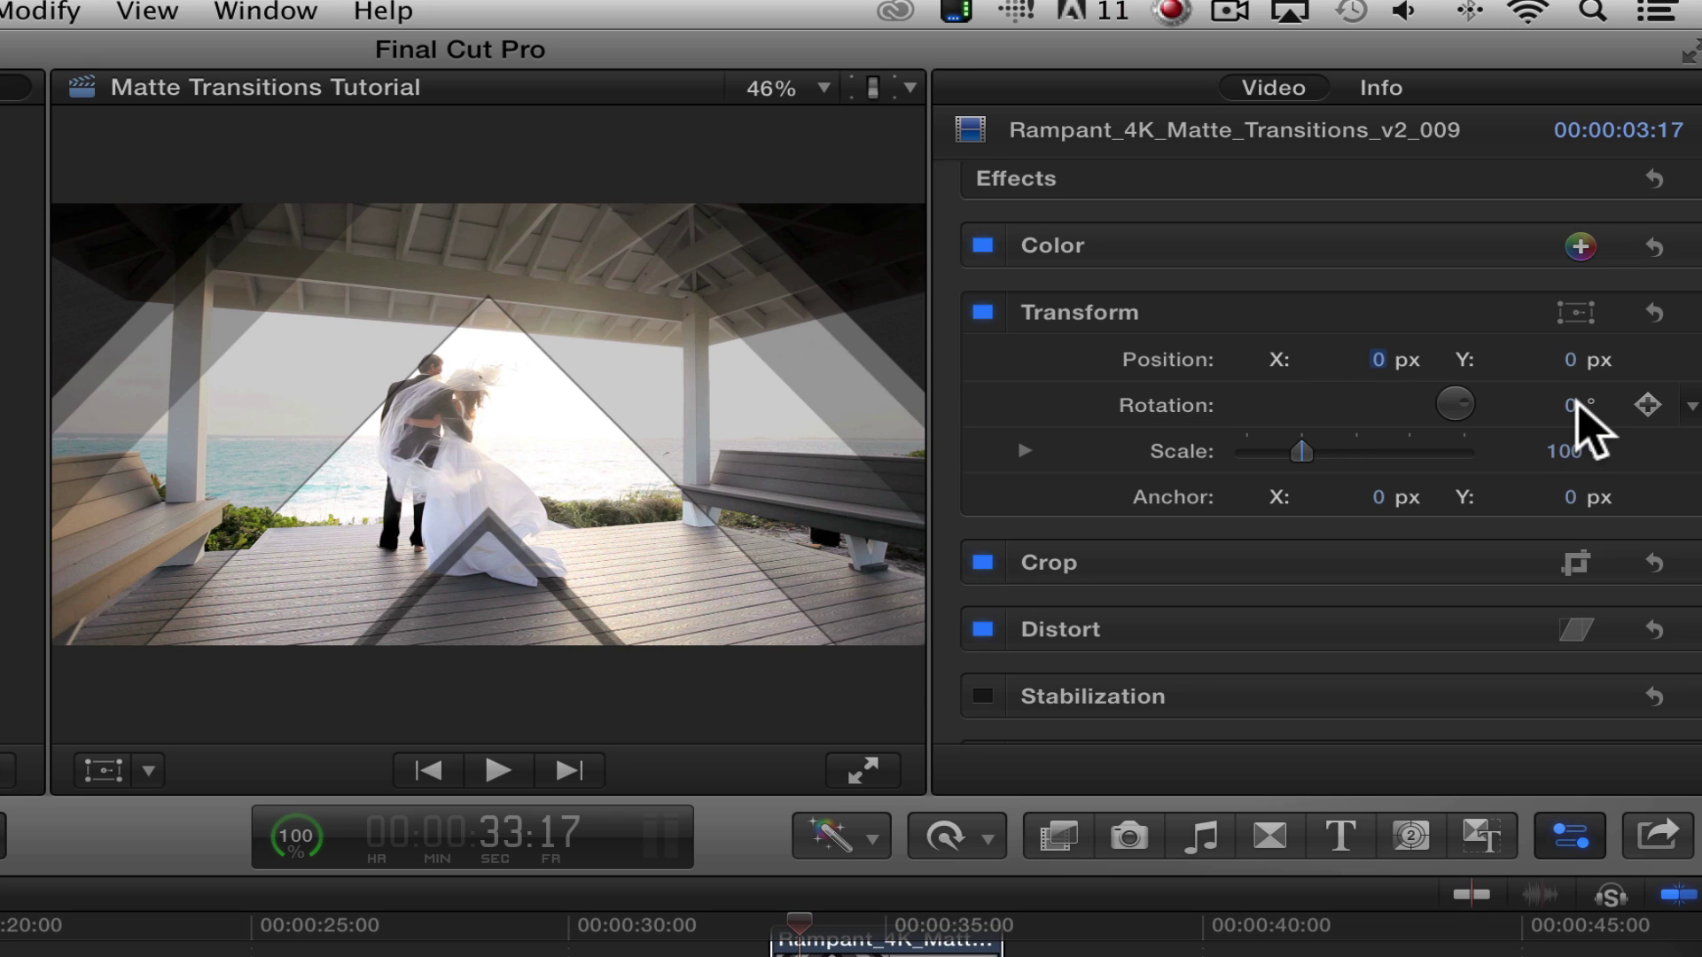
Step: Set the matte's rotation to 90° and scrub through the transition
left_click(1570, 405)
type("90")
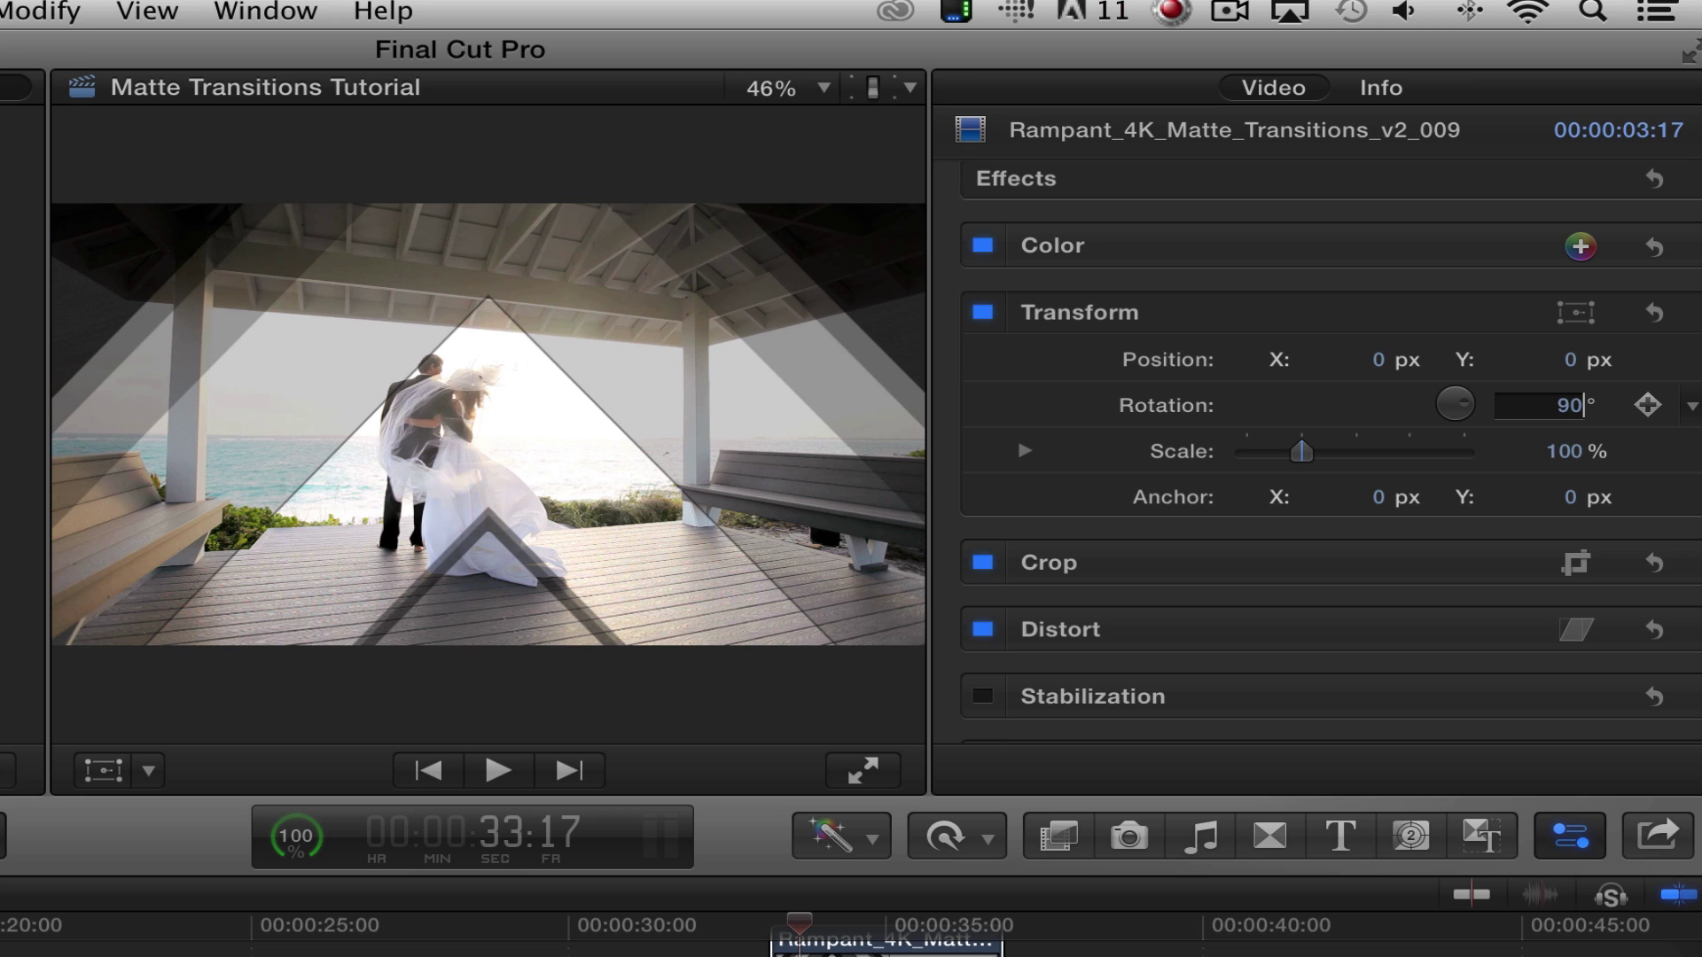
key("Return")
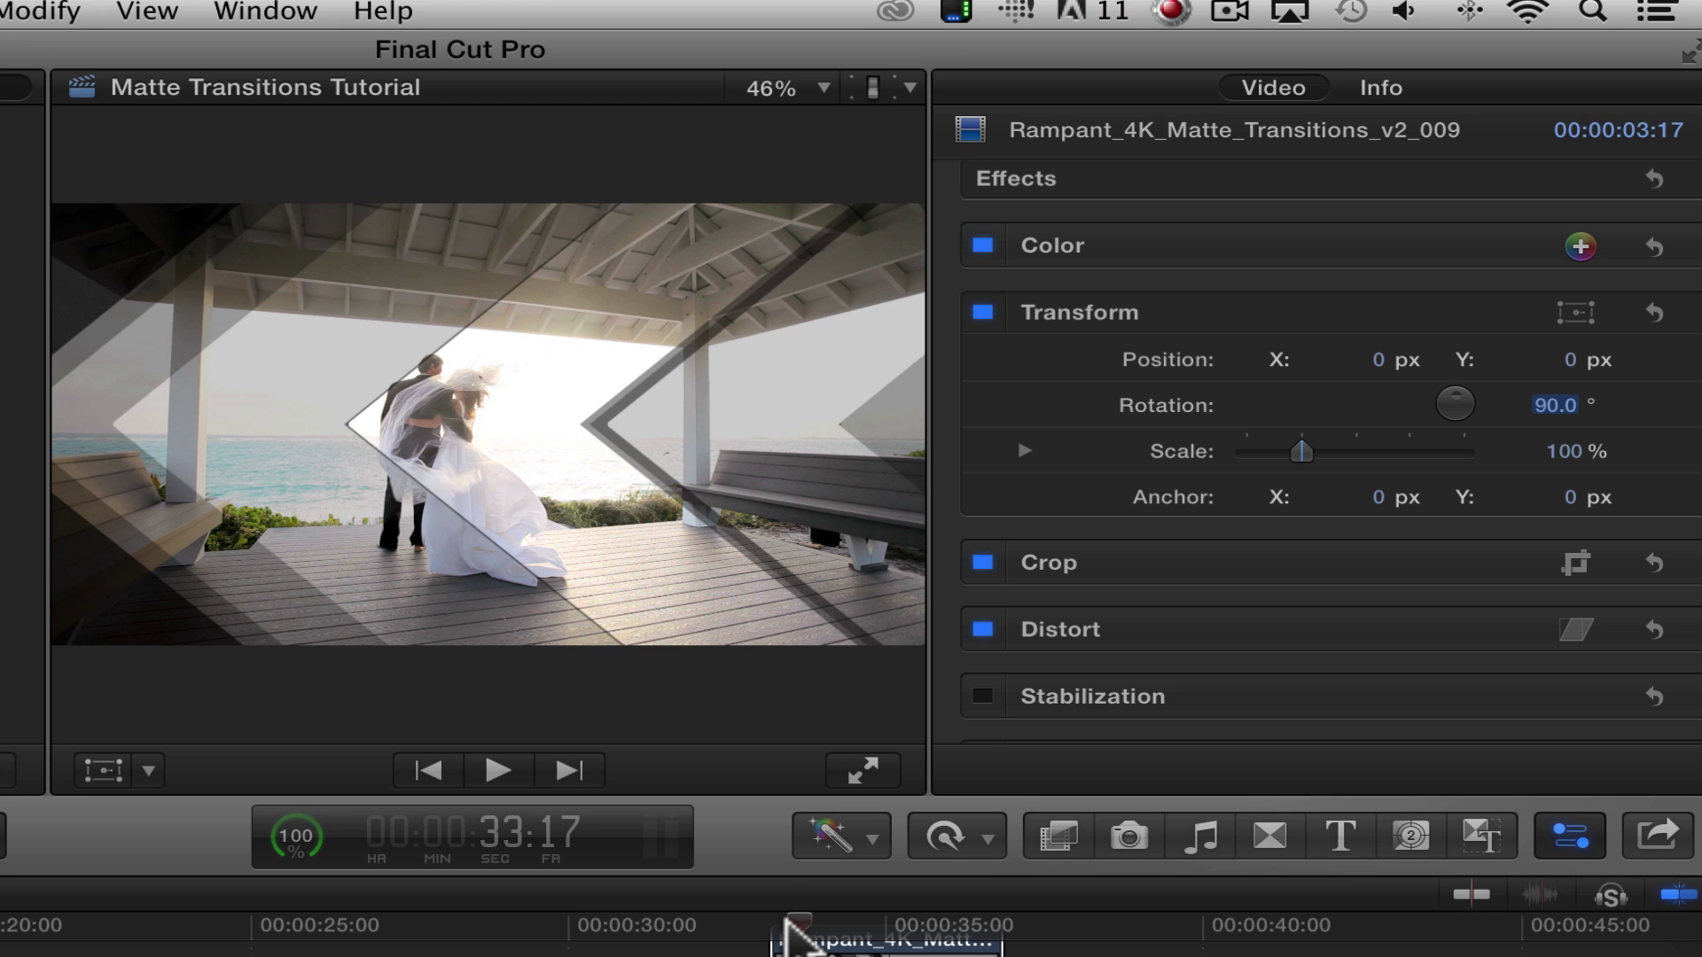
left_click_drag(789, 929, 821, 917)
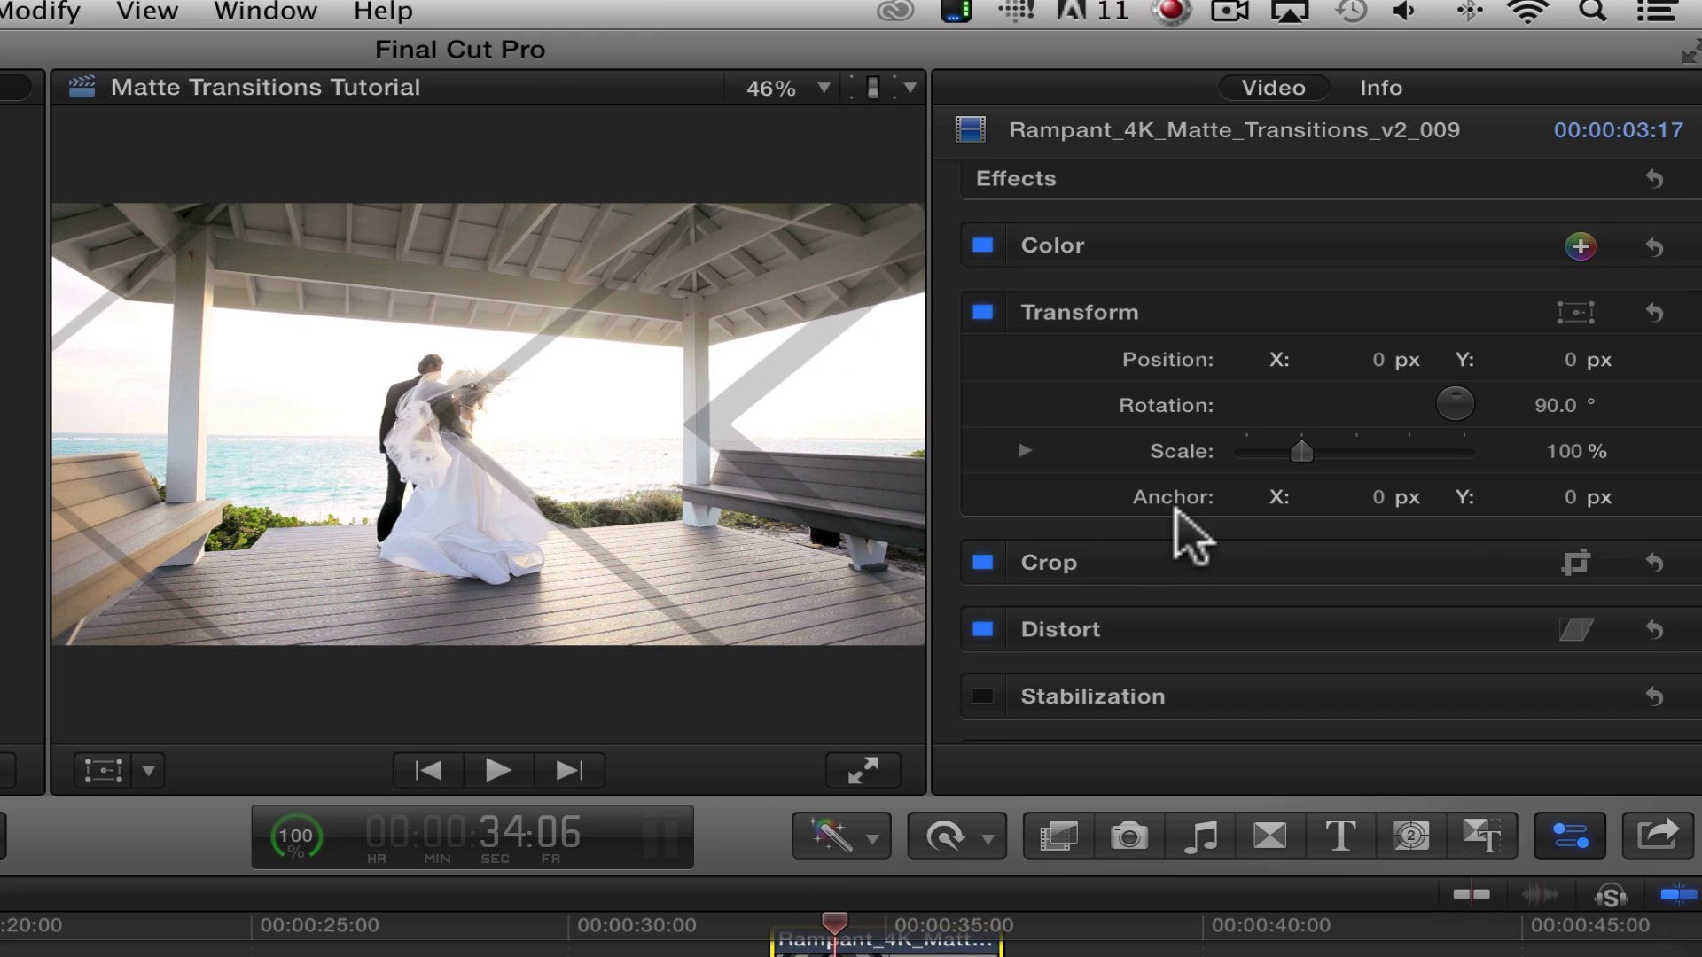
Step: Set the matte's rotation to -90° so the chevrons point the opposite way
left_click(1541, 408)
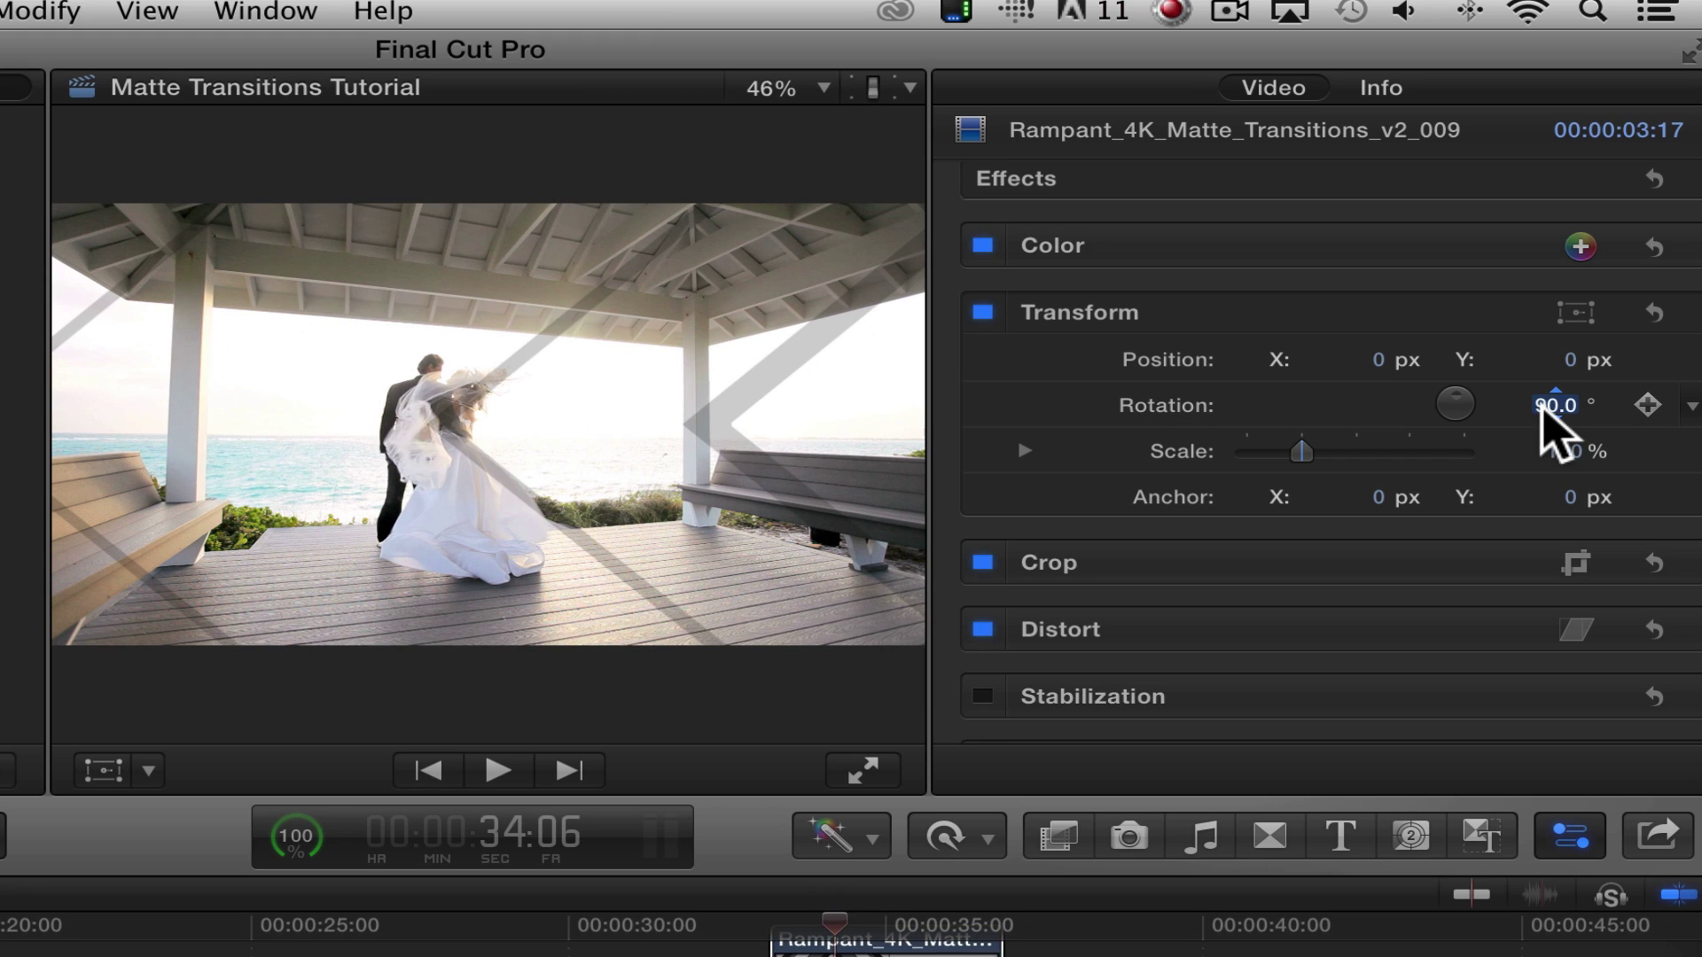
type("-9")
key("Return")
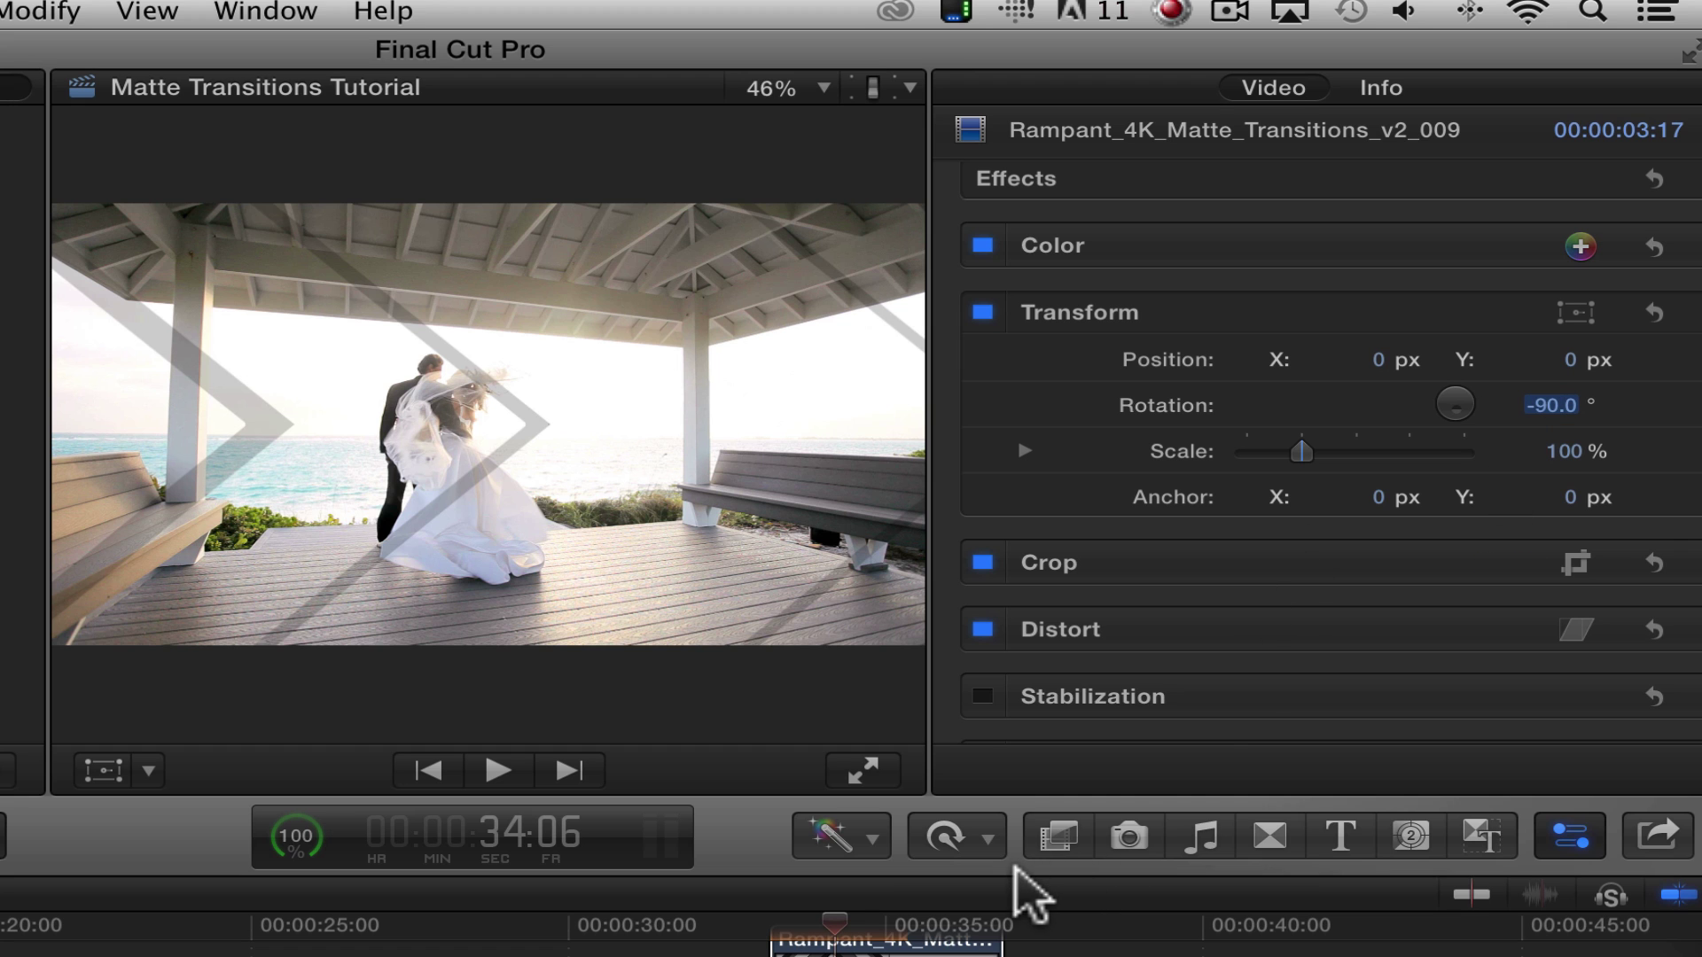
Step: Set the matte's rotation to 180° and scrub through the transition to compare the chevron direction
mouse_move(815, 901)
left_mouse_down()
mouse_move(760, 897)
mouse_move(787, 906)
left_mouse_up()
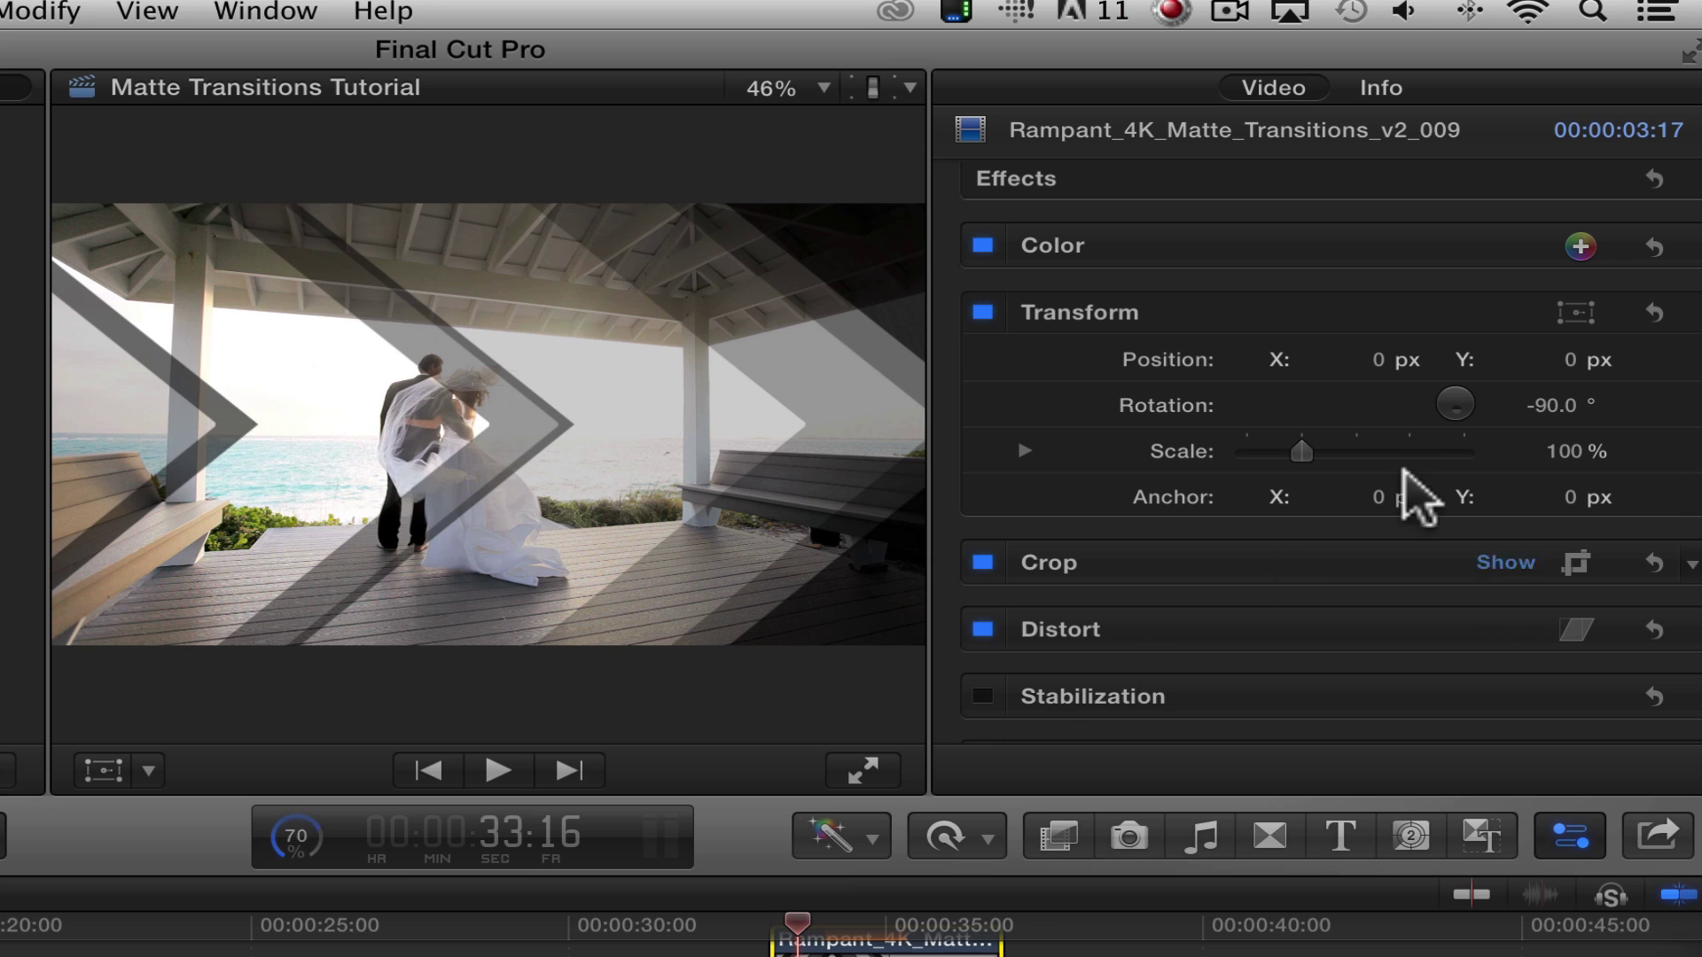
left_click(1543, 404)
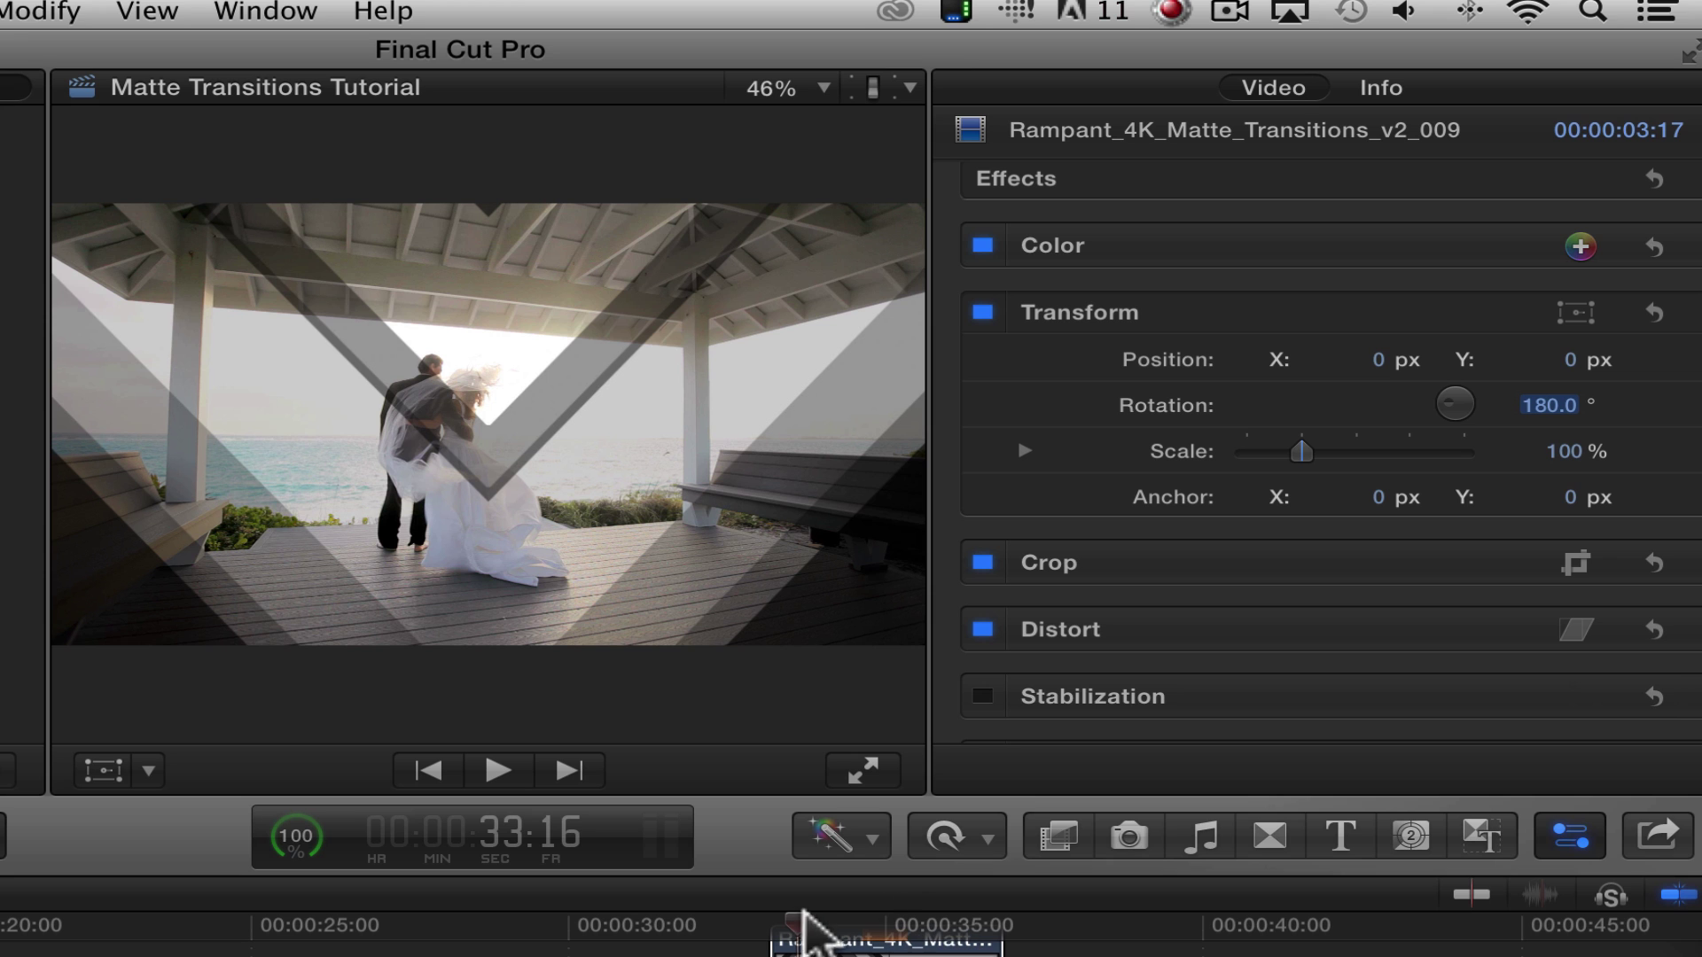
left_click(780, 913)
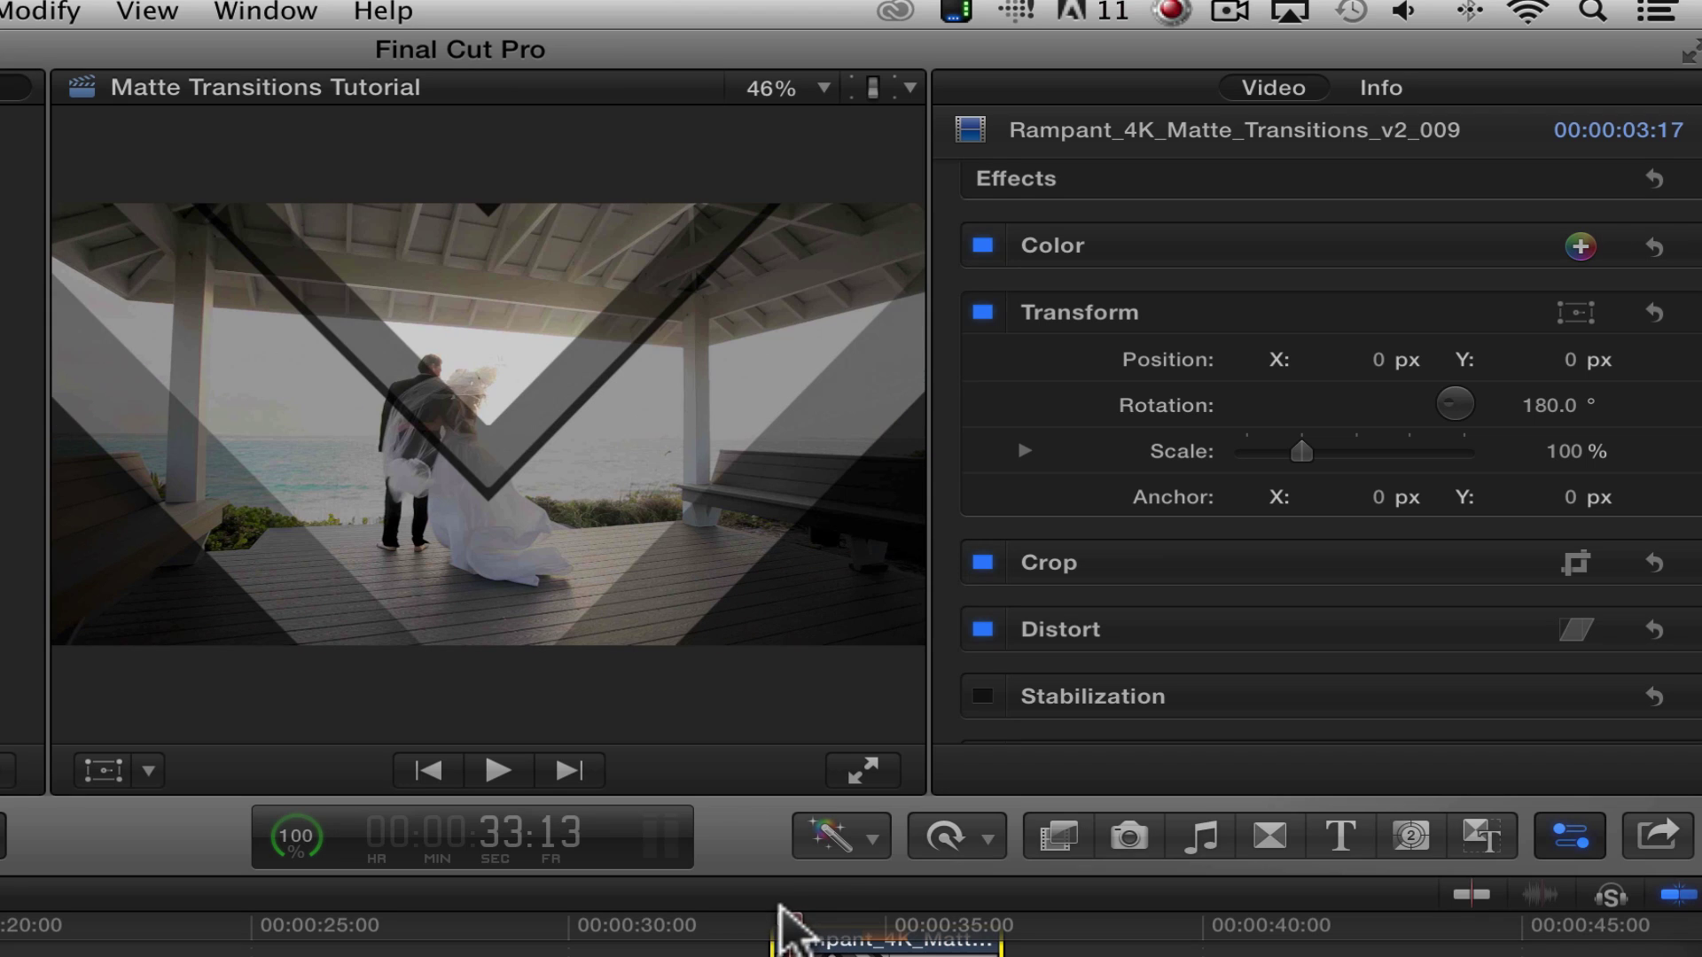
Step: Try the matte's rotation at 90° and then set it back to -90°
left_click(1532, 406)
type("90")
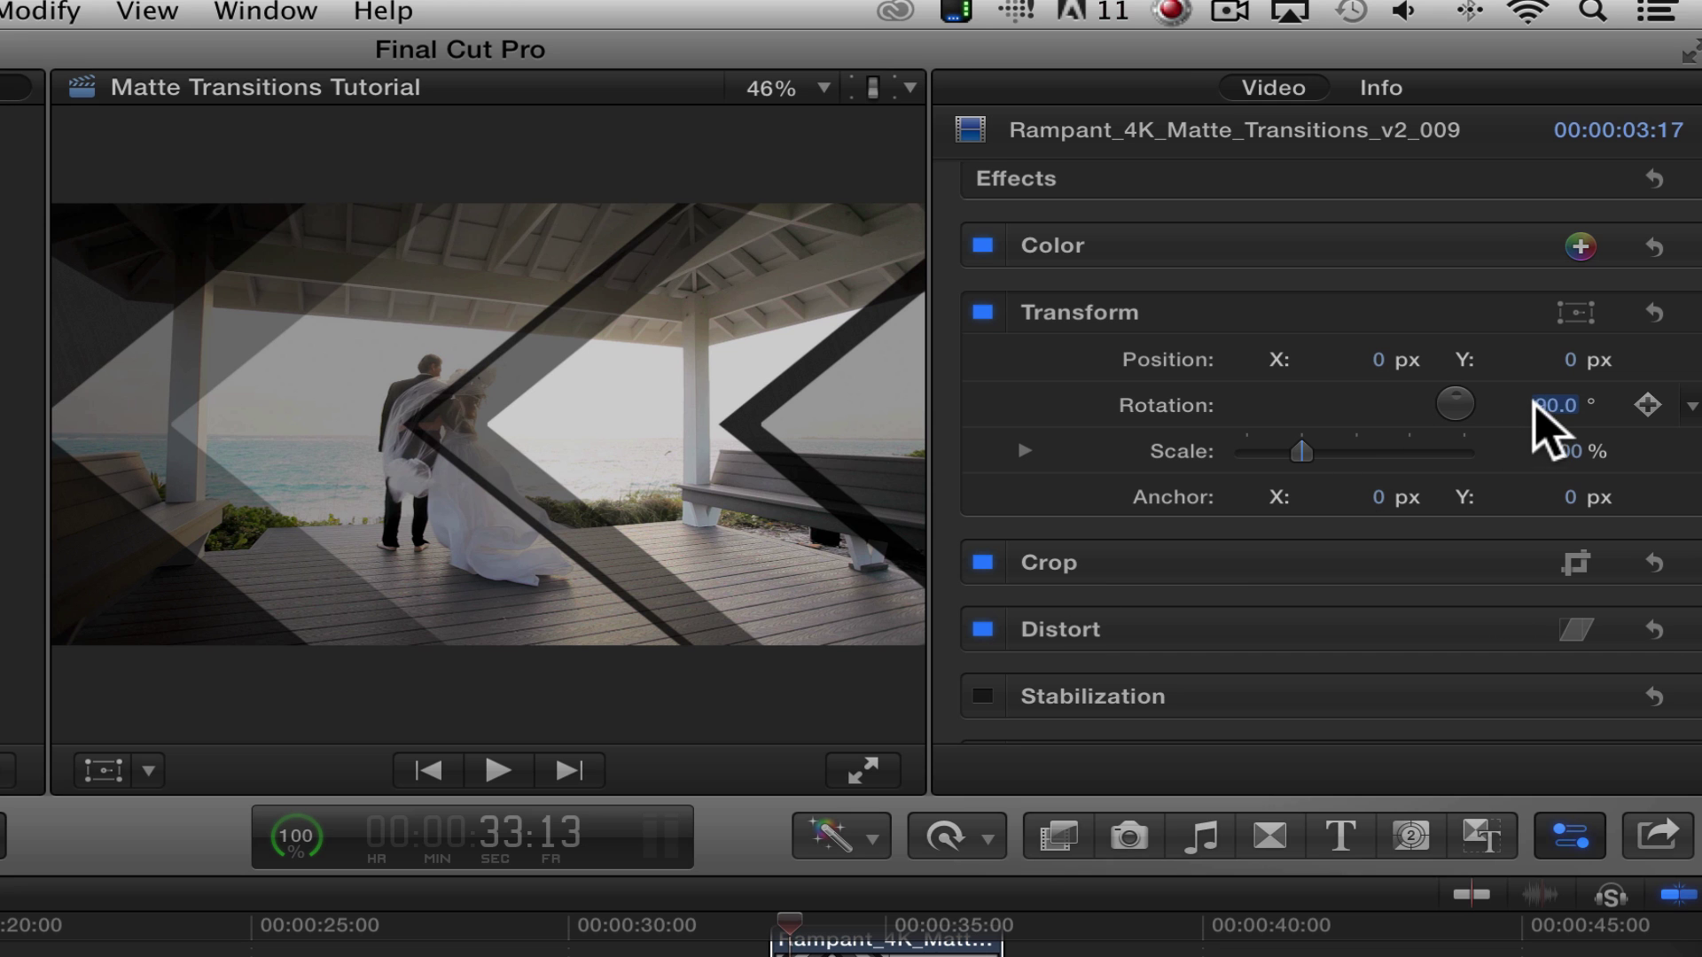
type("-90")
key("Return")
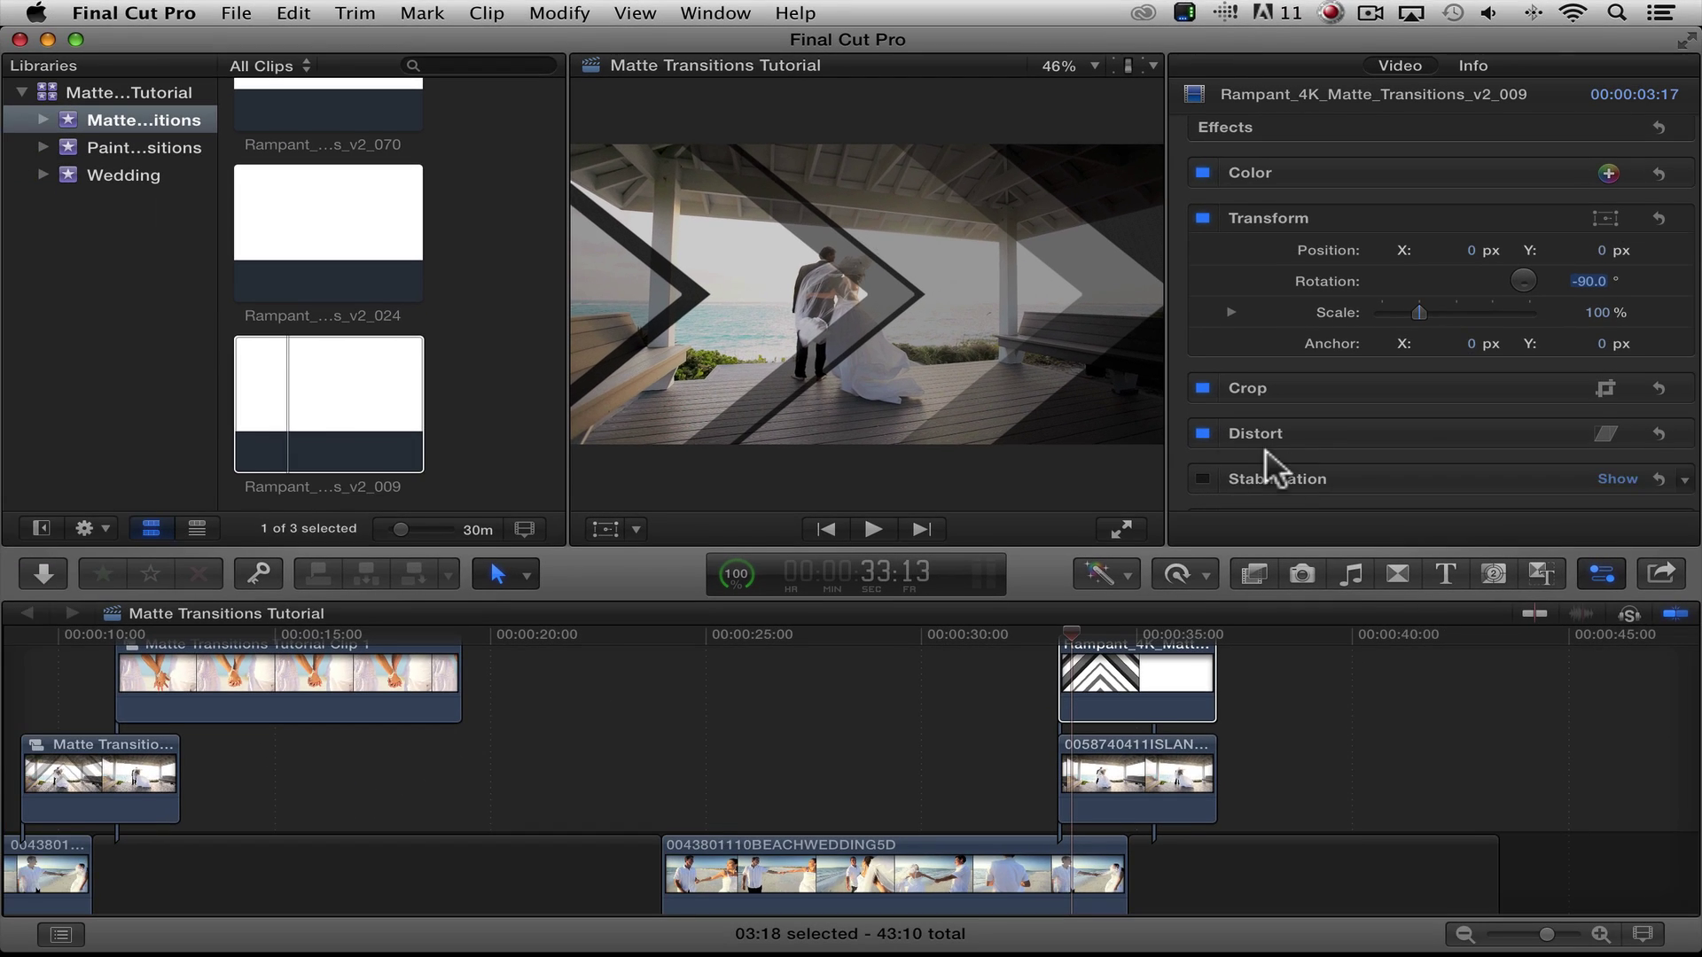
Step: Combine the rotated chevron matte and the gazebo clip beneath it into a compound clip in the Wedding event
left_click(1115, 708)
left_click(1113, 736, "super")
right_click(1121, 760)
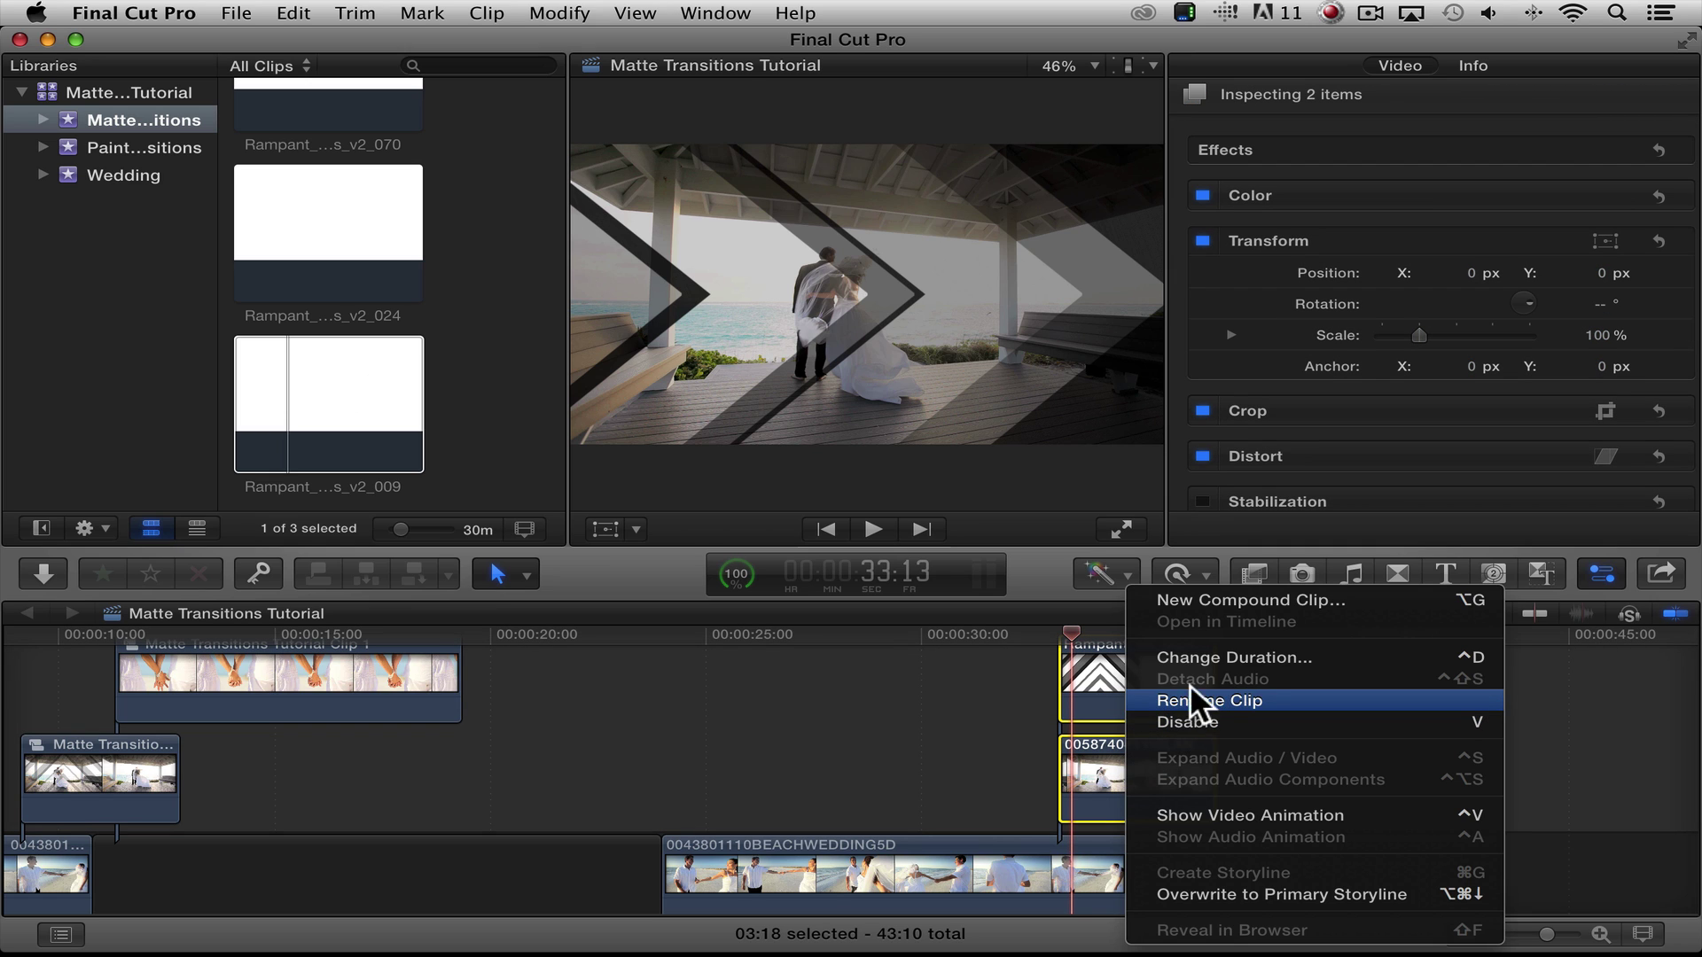
left_click(1196, 599)
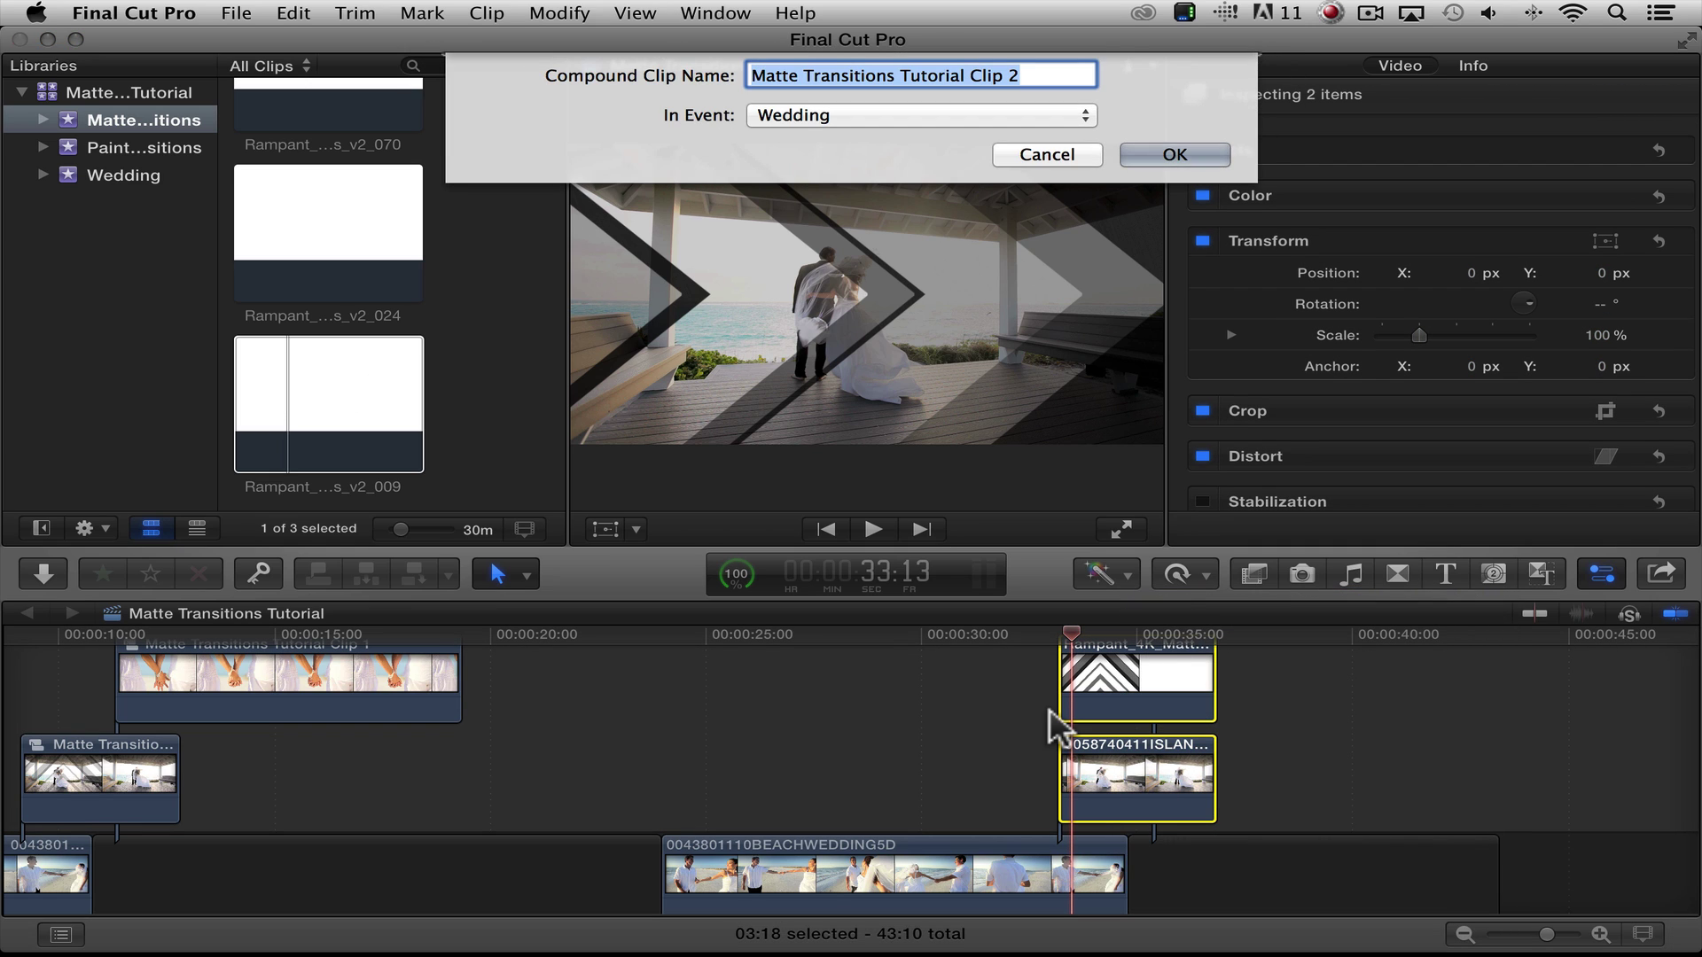
key("Return")
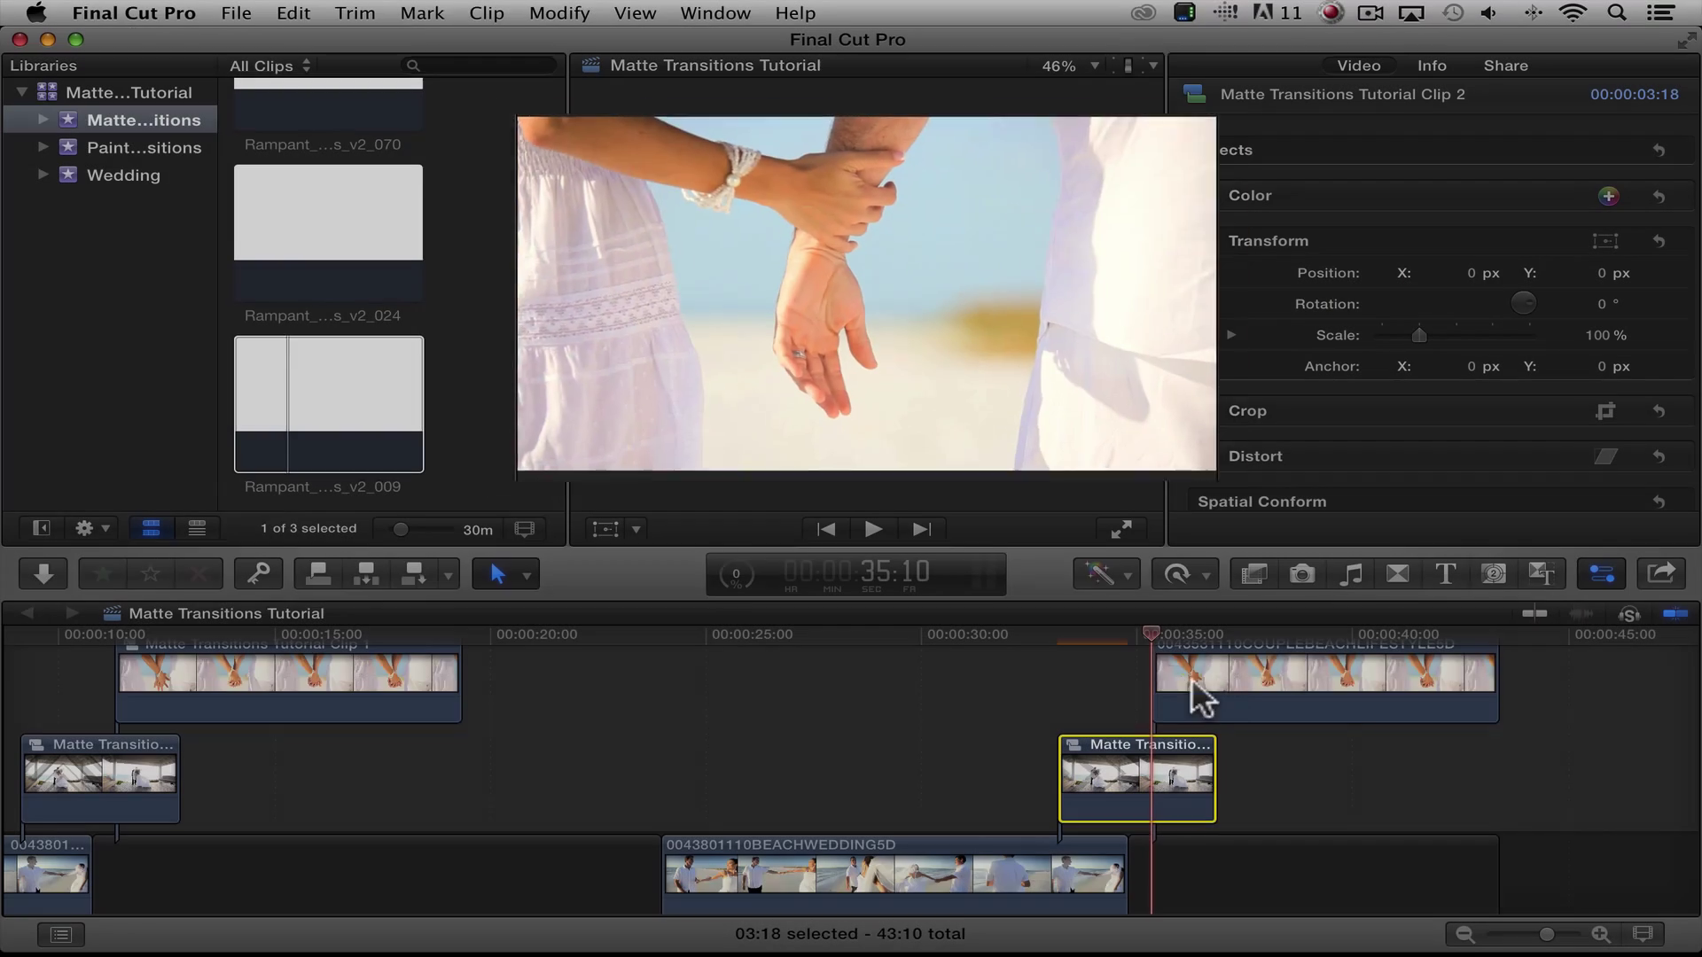
left_click_drag(1192, 677, 1308, 685)
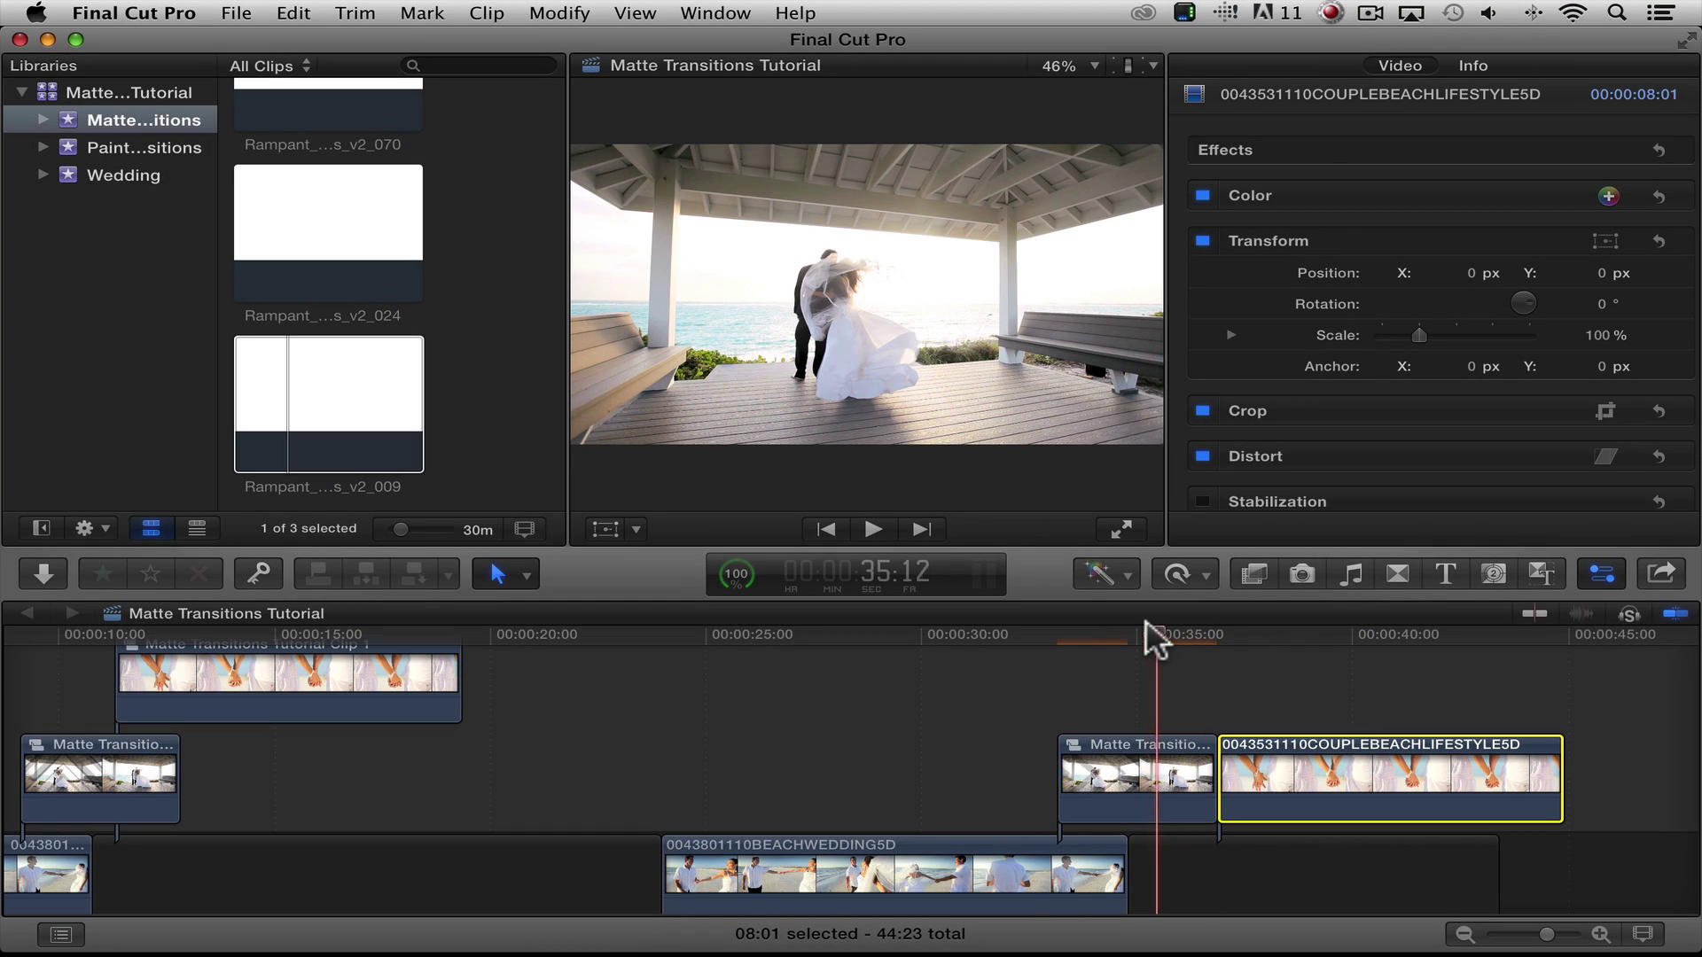
key("space")
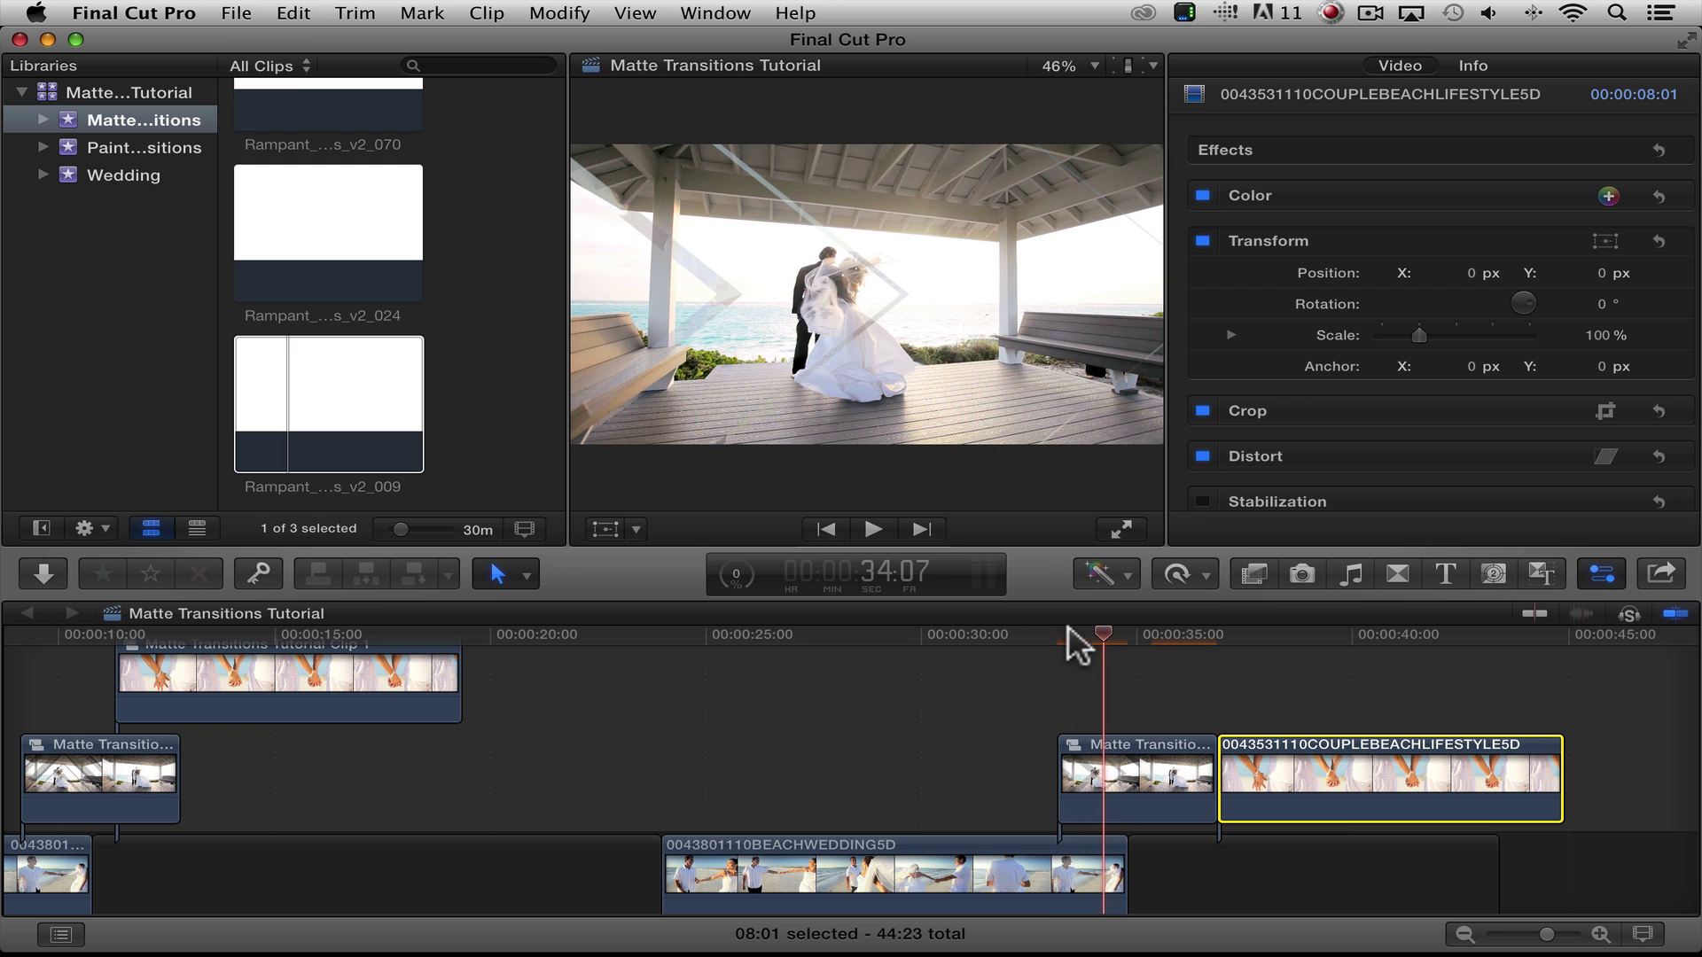
key("space")
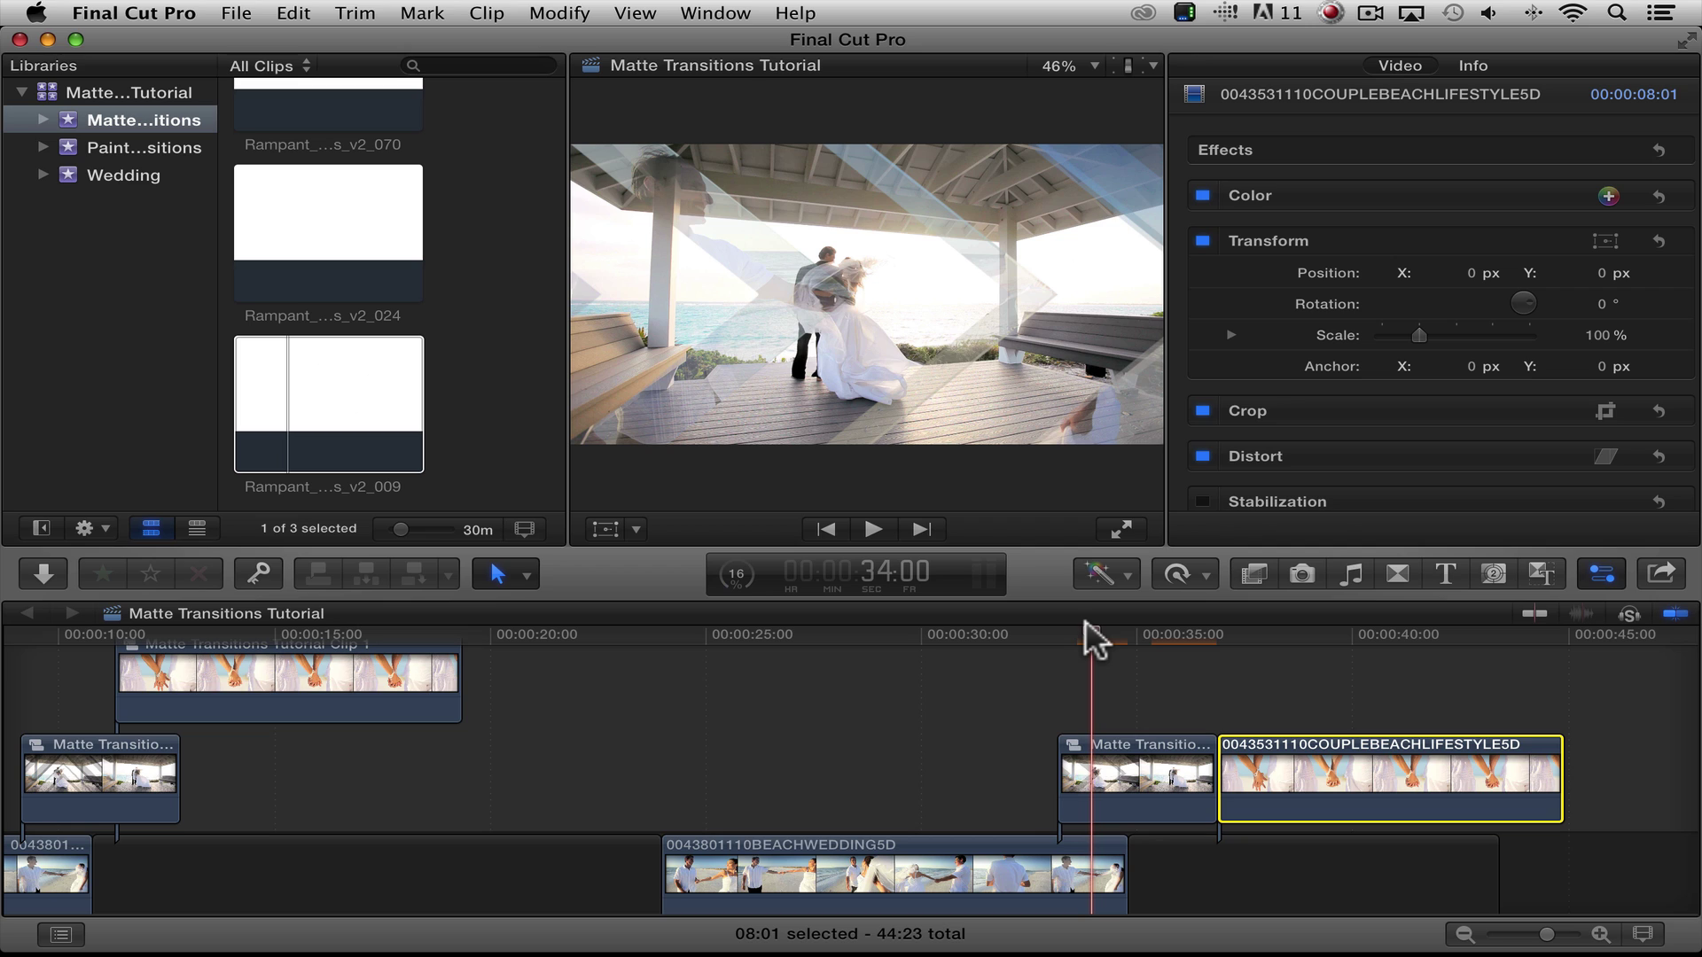
Step: Open the new compound clip, set its chevron matte's rotation to 90°, and return to the main project timeline
left_click(1103, 755)
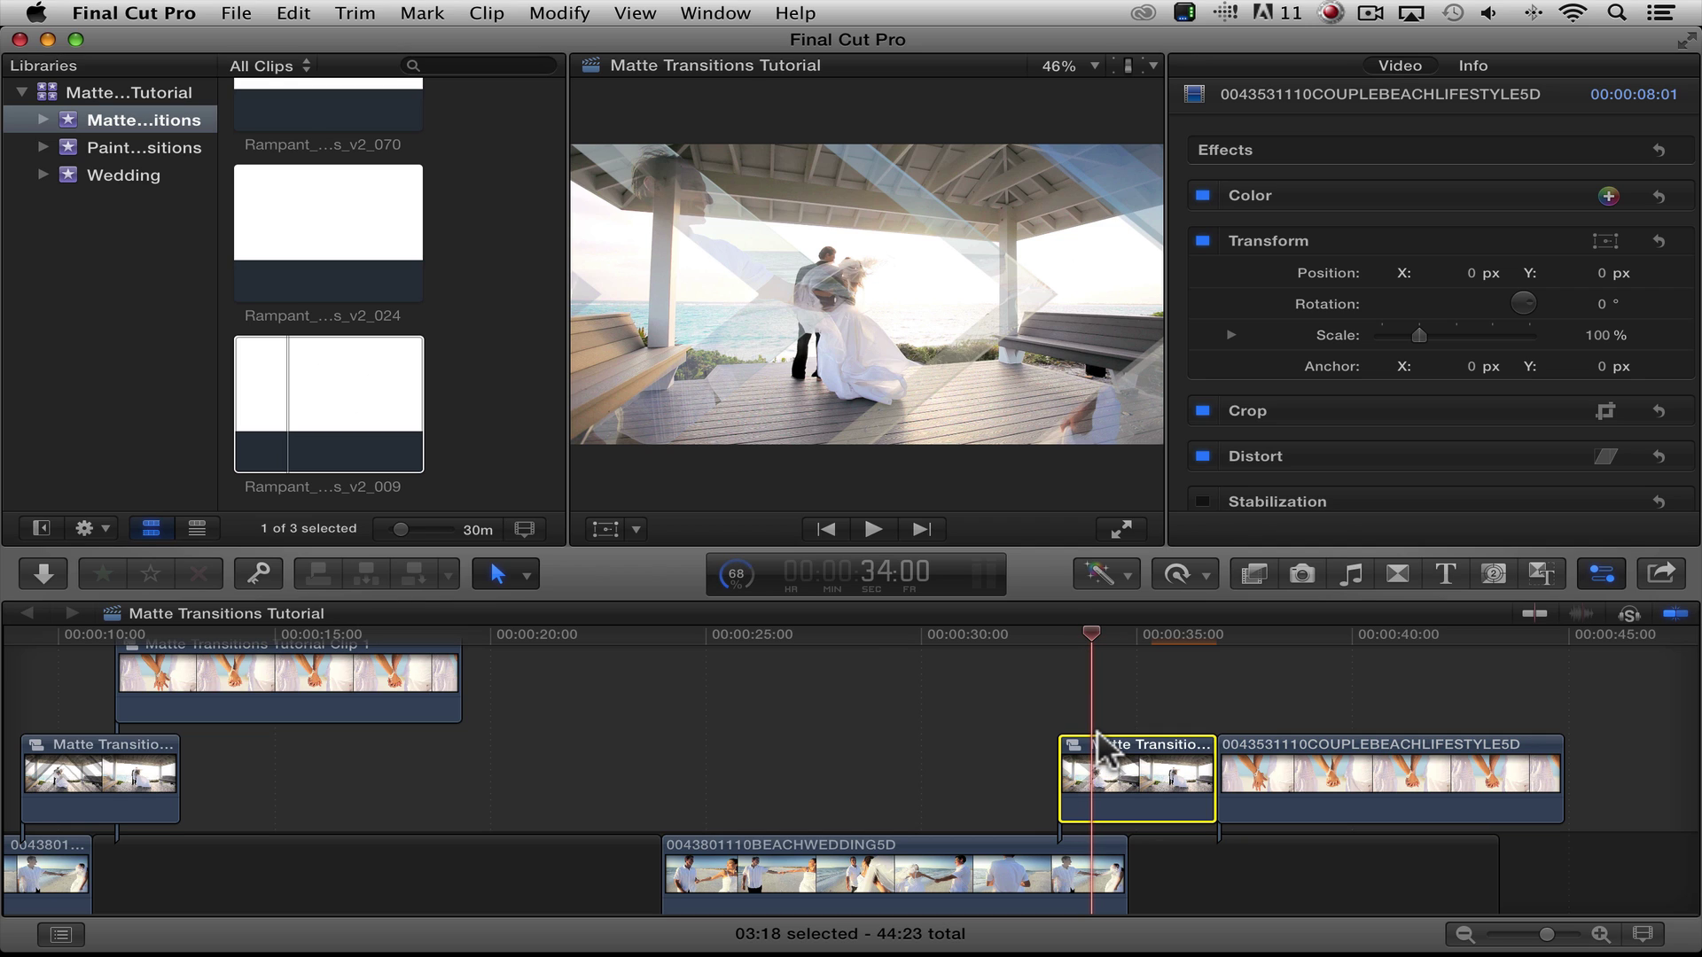
double_click(1103, 755)
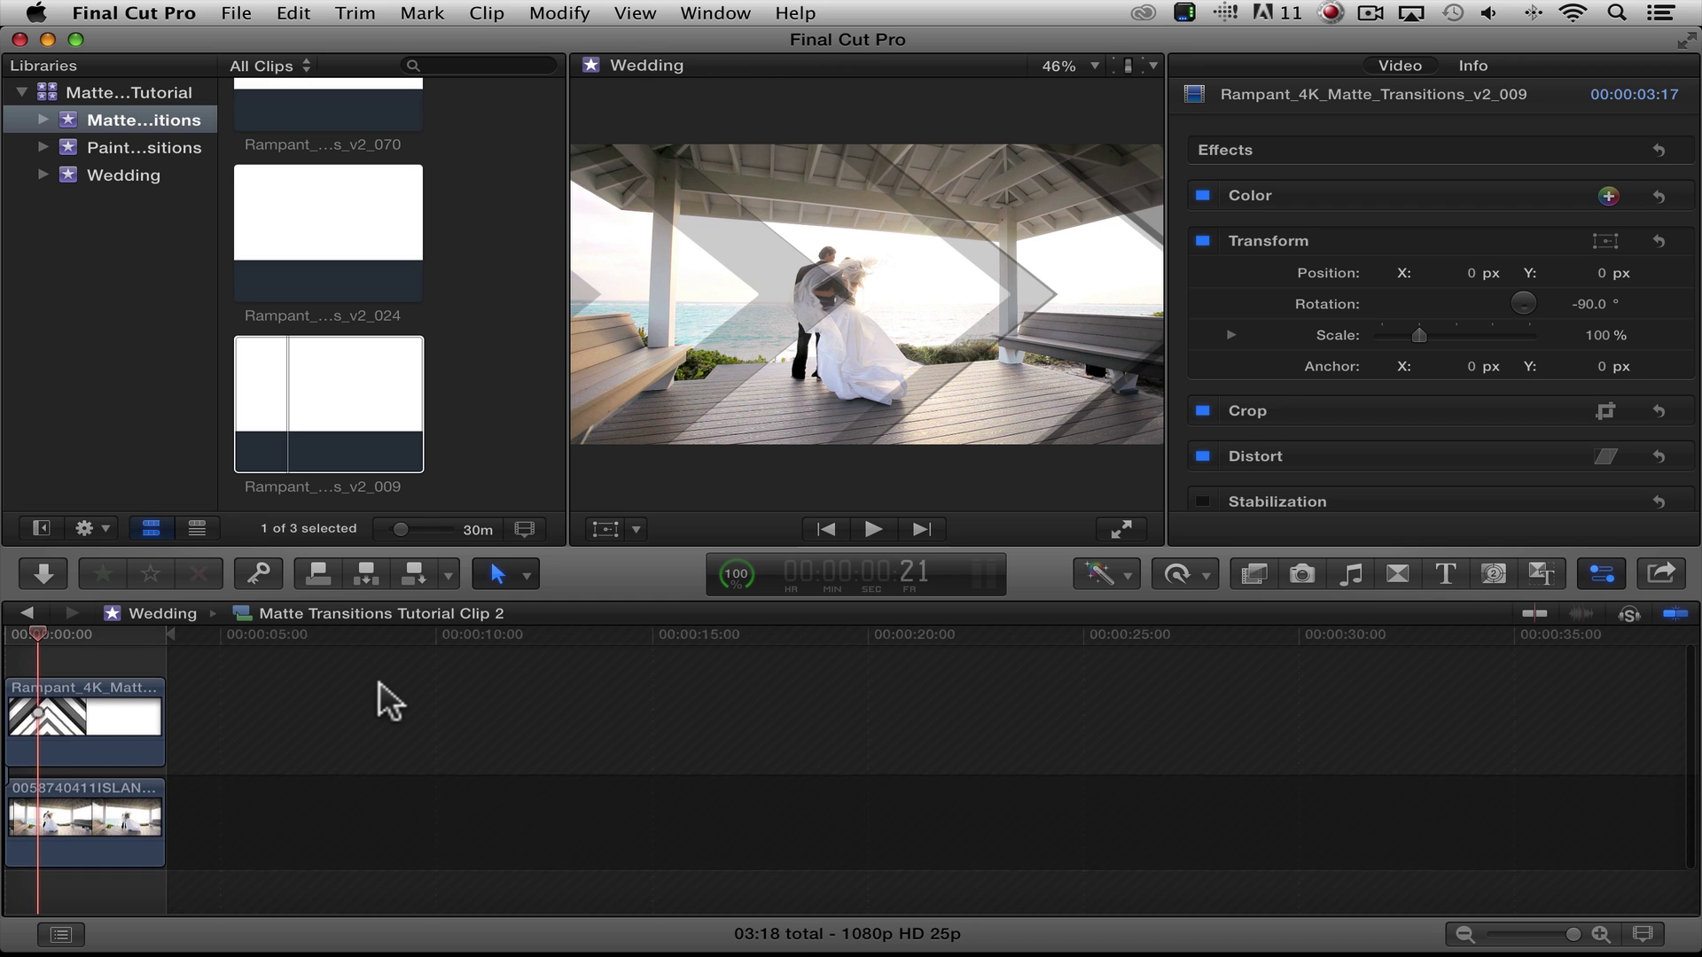
left_click(75, 638)
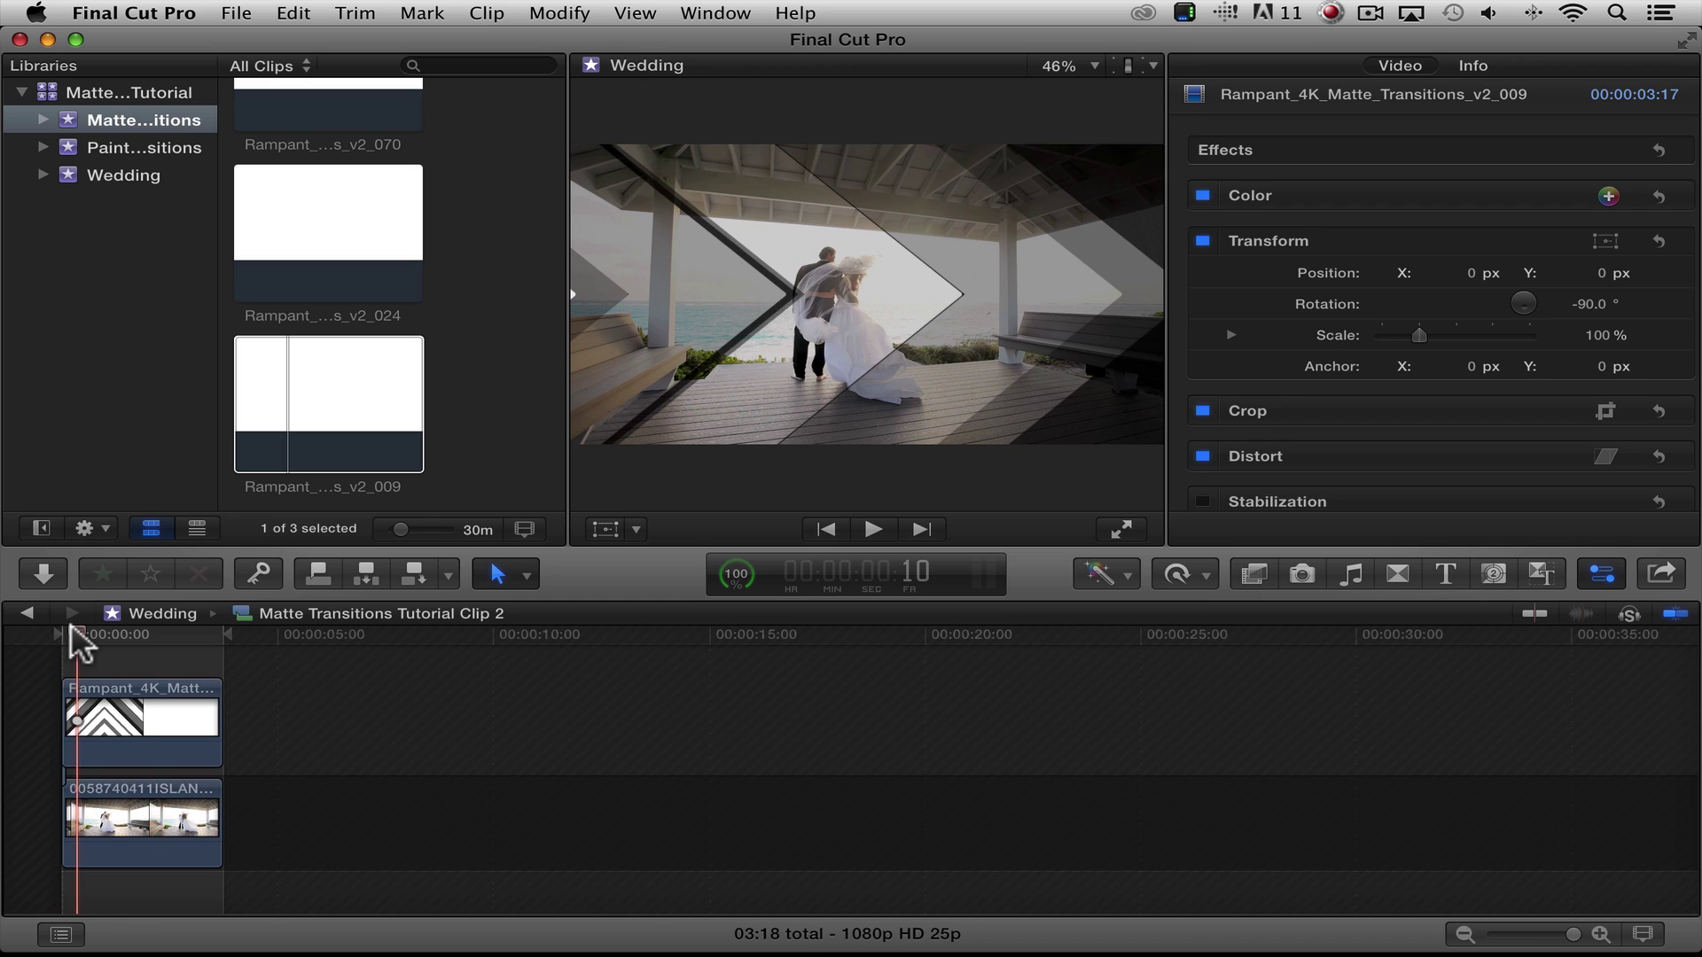
left_click(97, 709)
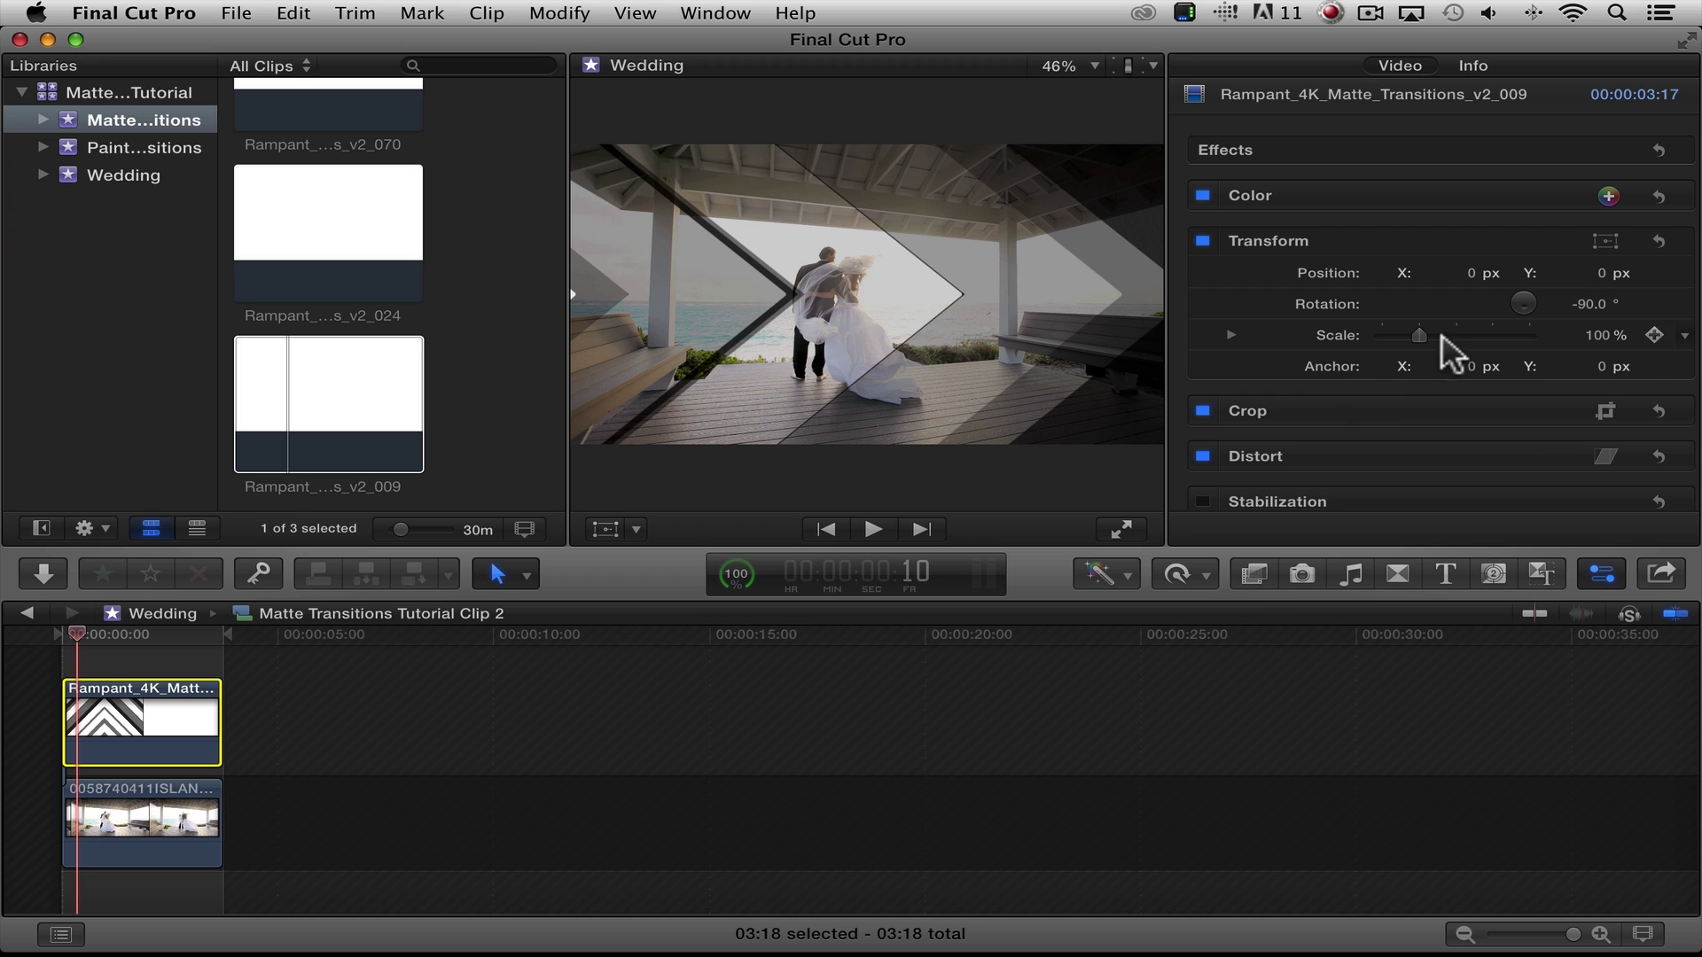
left_click(1587, 303)
type("90")
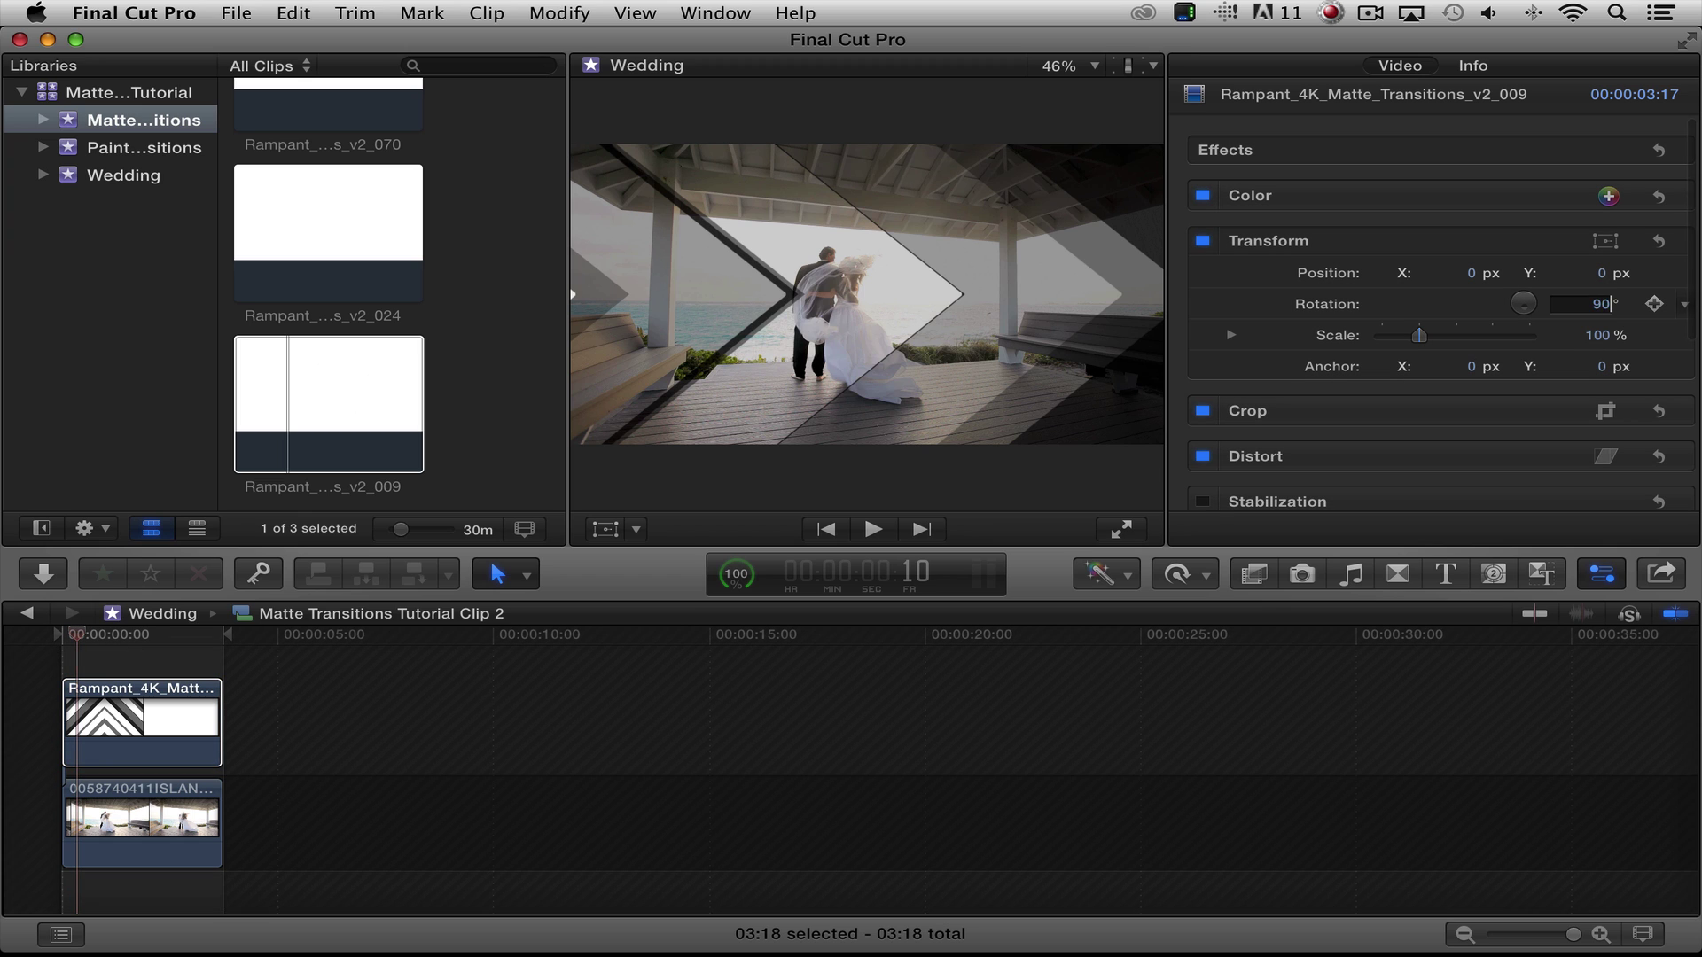
key("Return")
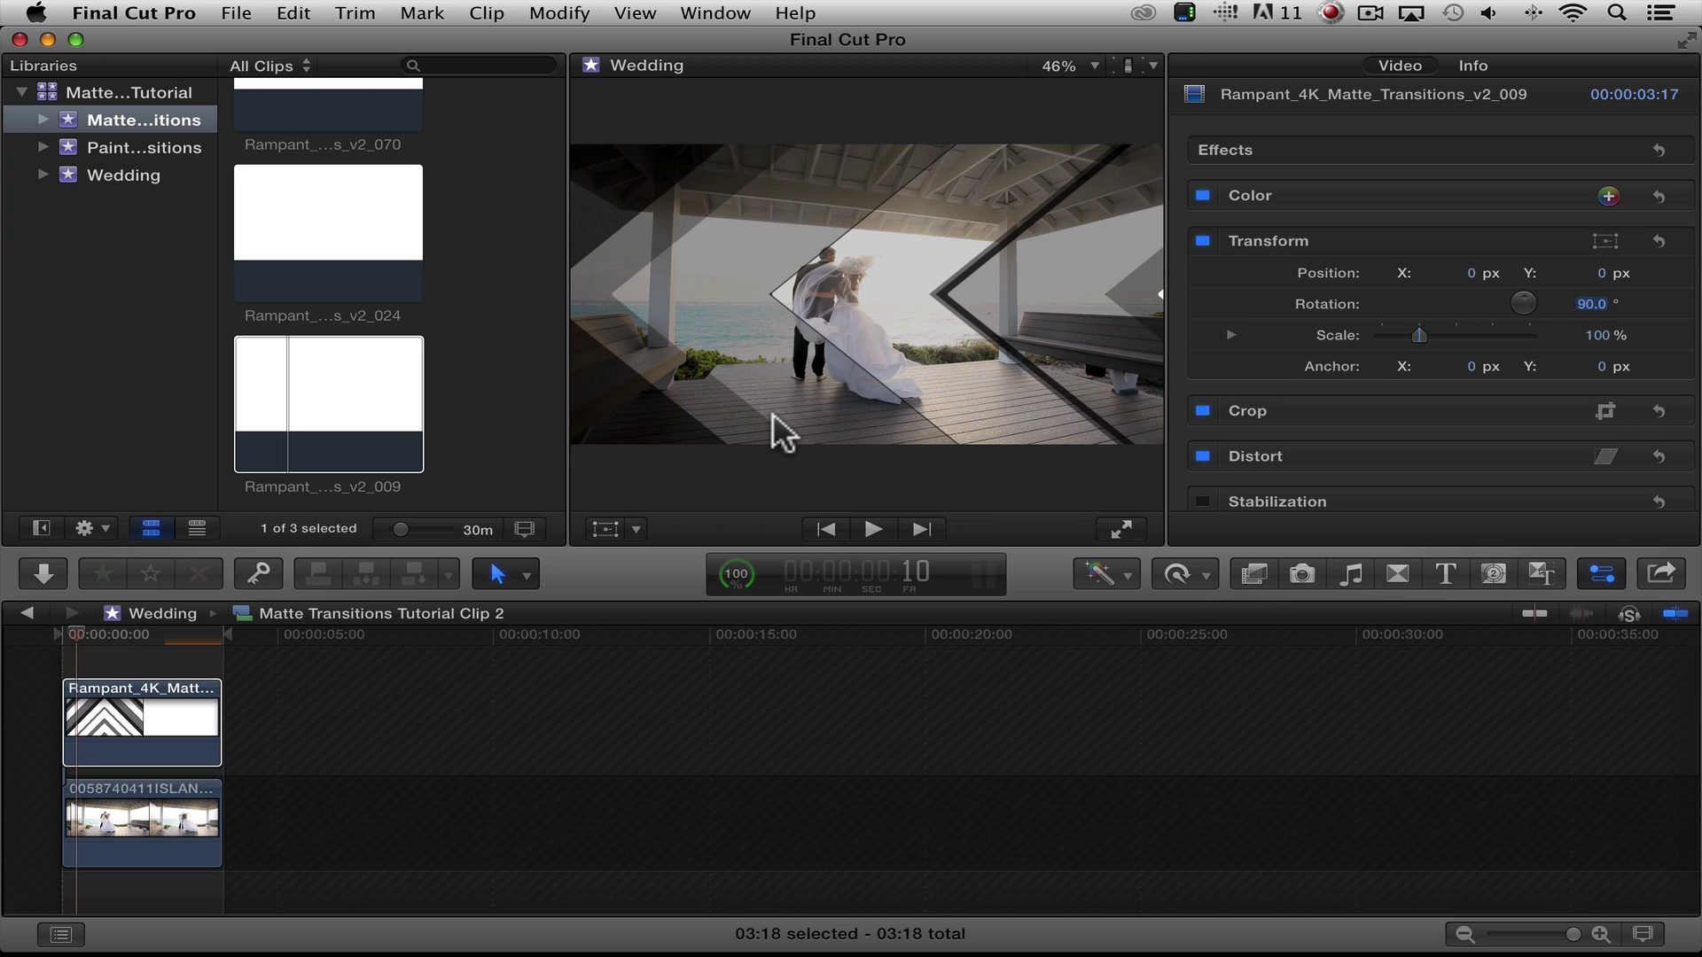
left_click(26, 612)
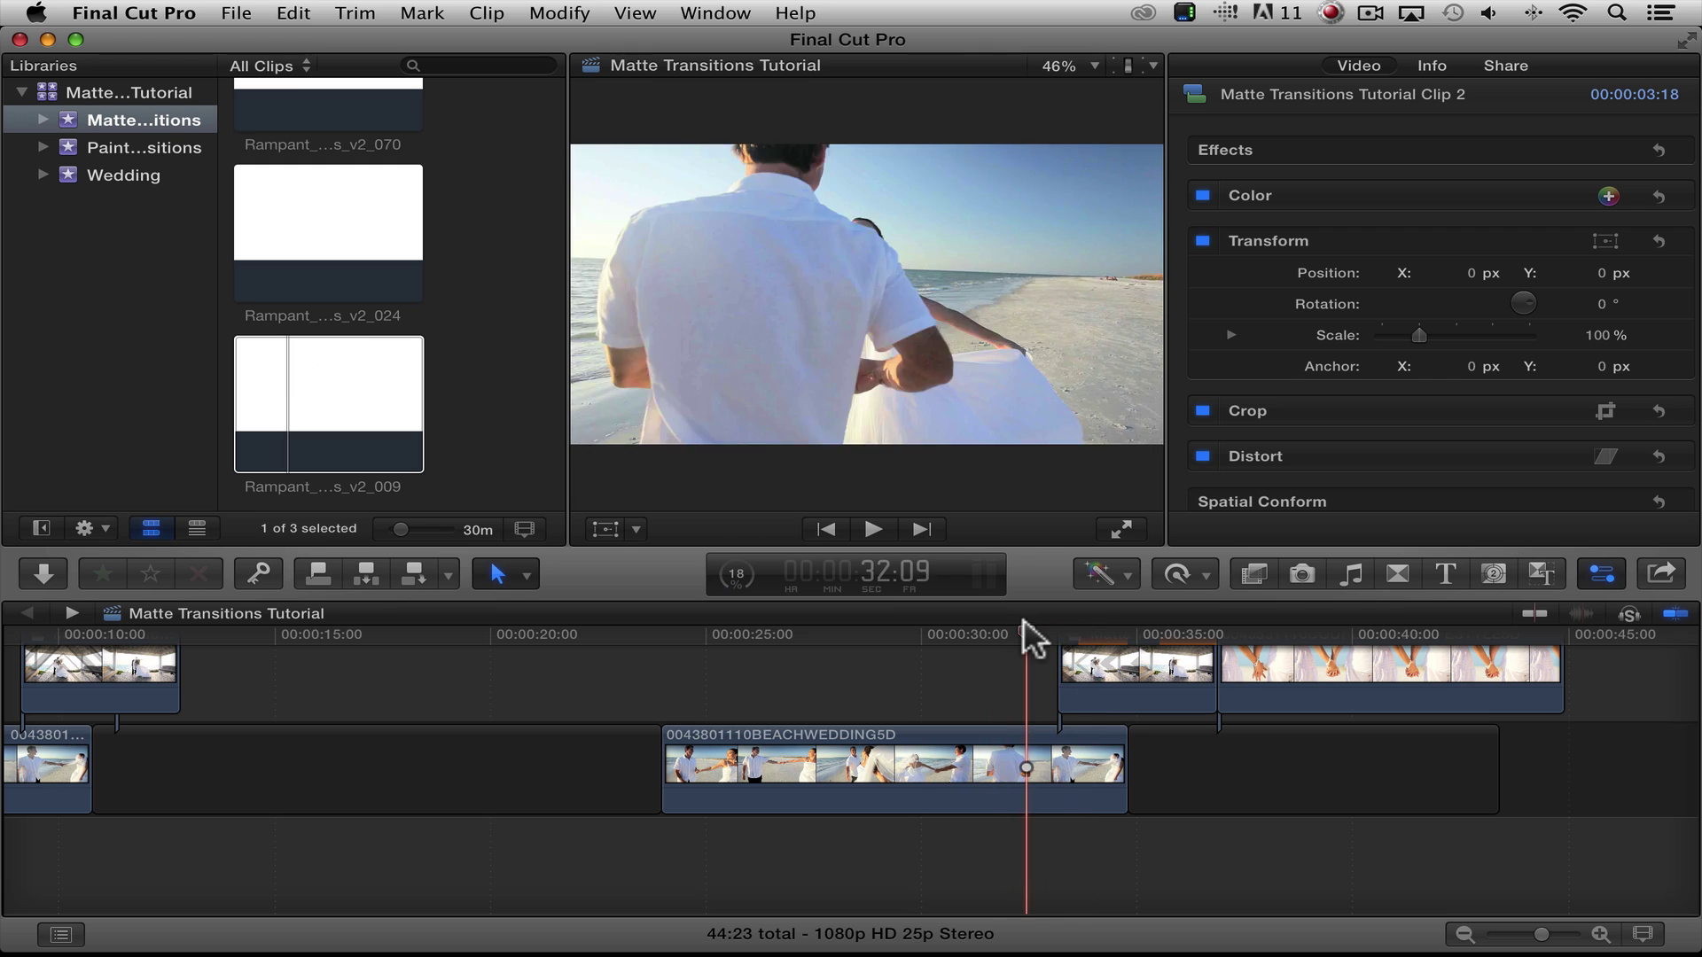
left_click(1053, 629)
scroll(1508, 736, "up", 5)
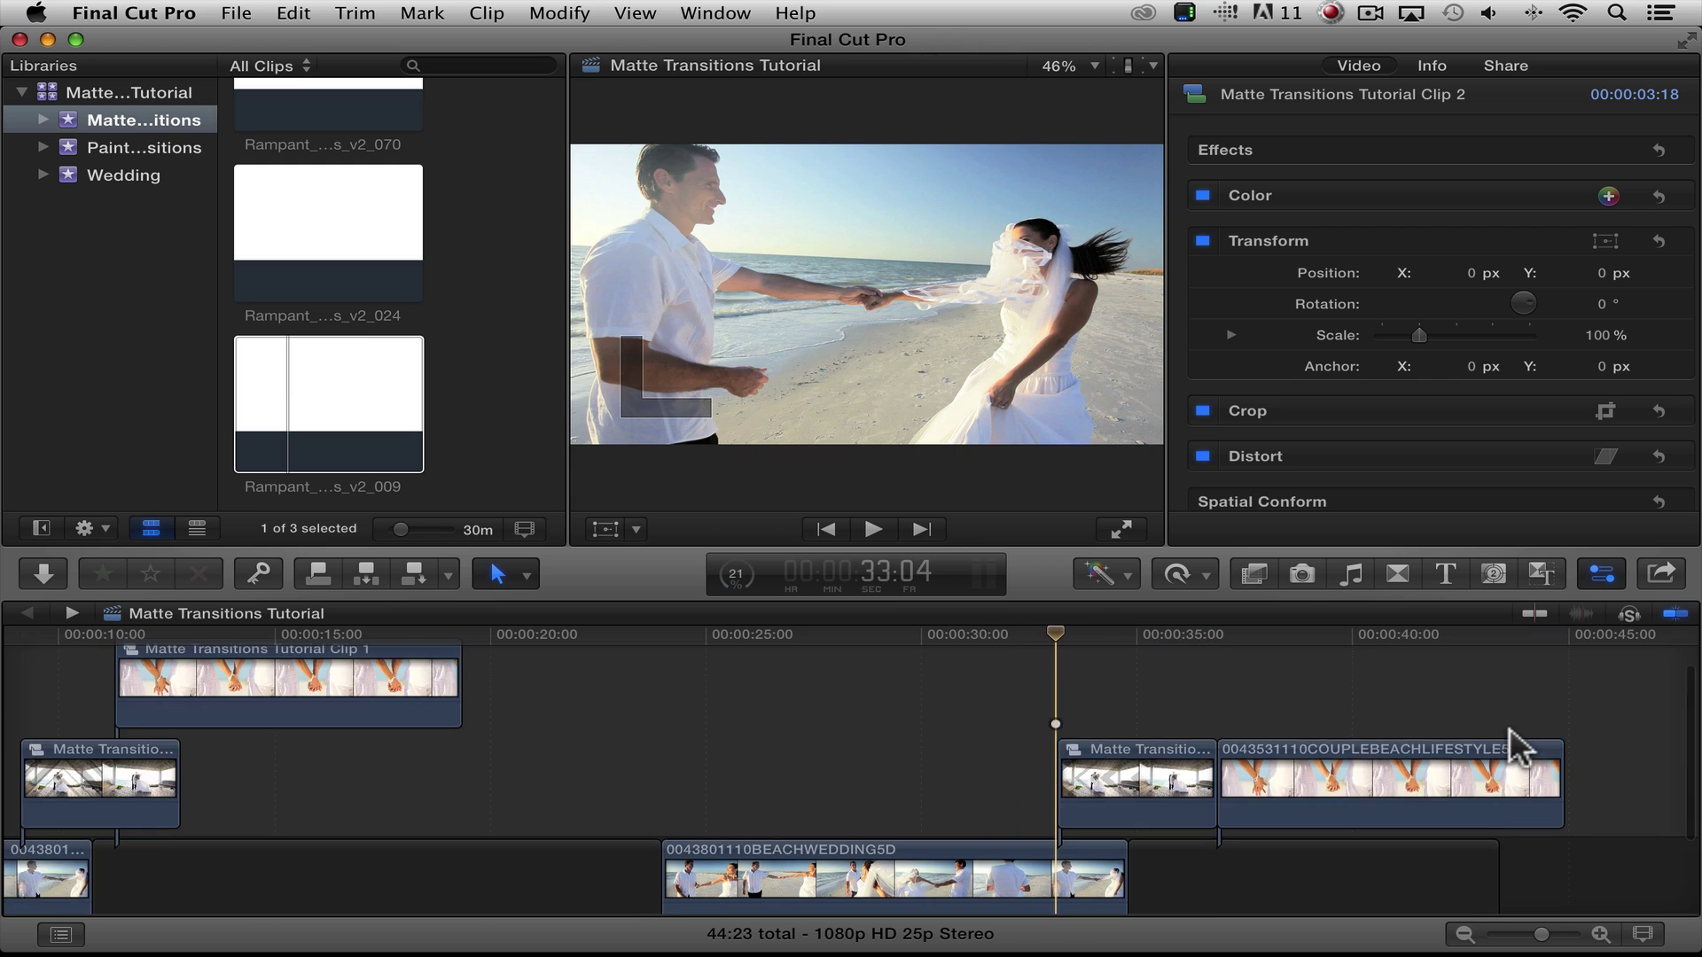
left_click_drag(1320, 829, 1272, 727)
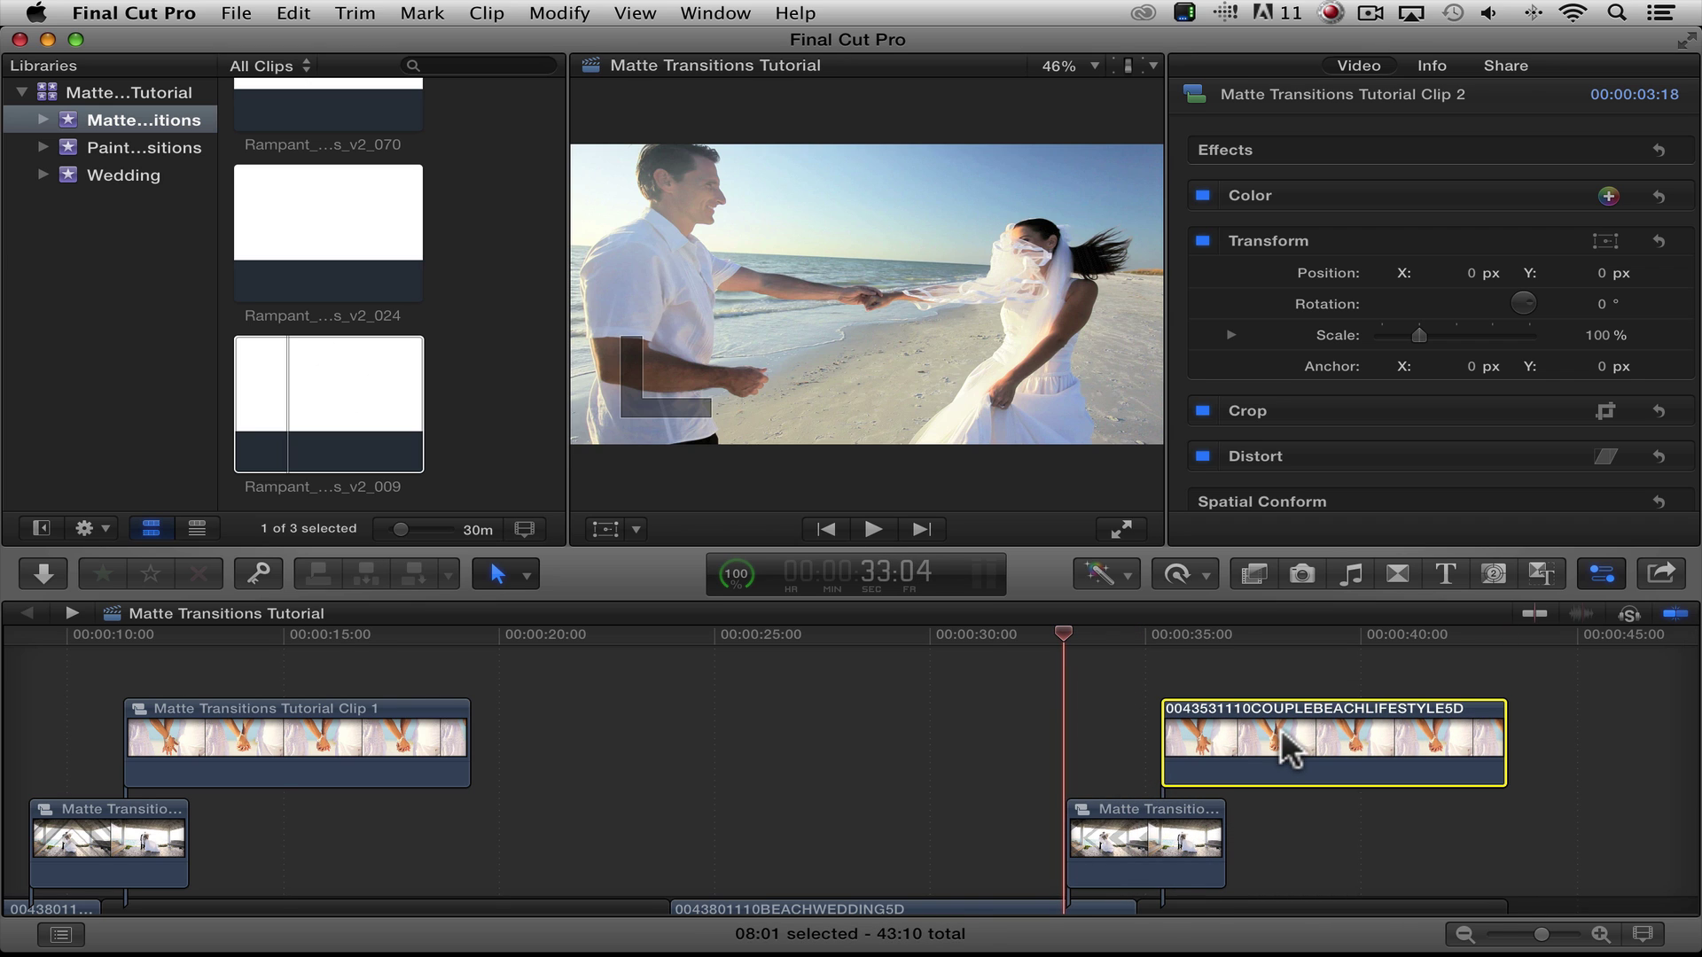
Step: Add the Rampant_4K_Matte_Transitions_v2_024 matte above the couple clip and trim its end to the couple clip's end
left_click(252, 212)
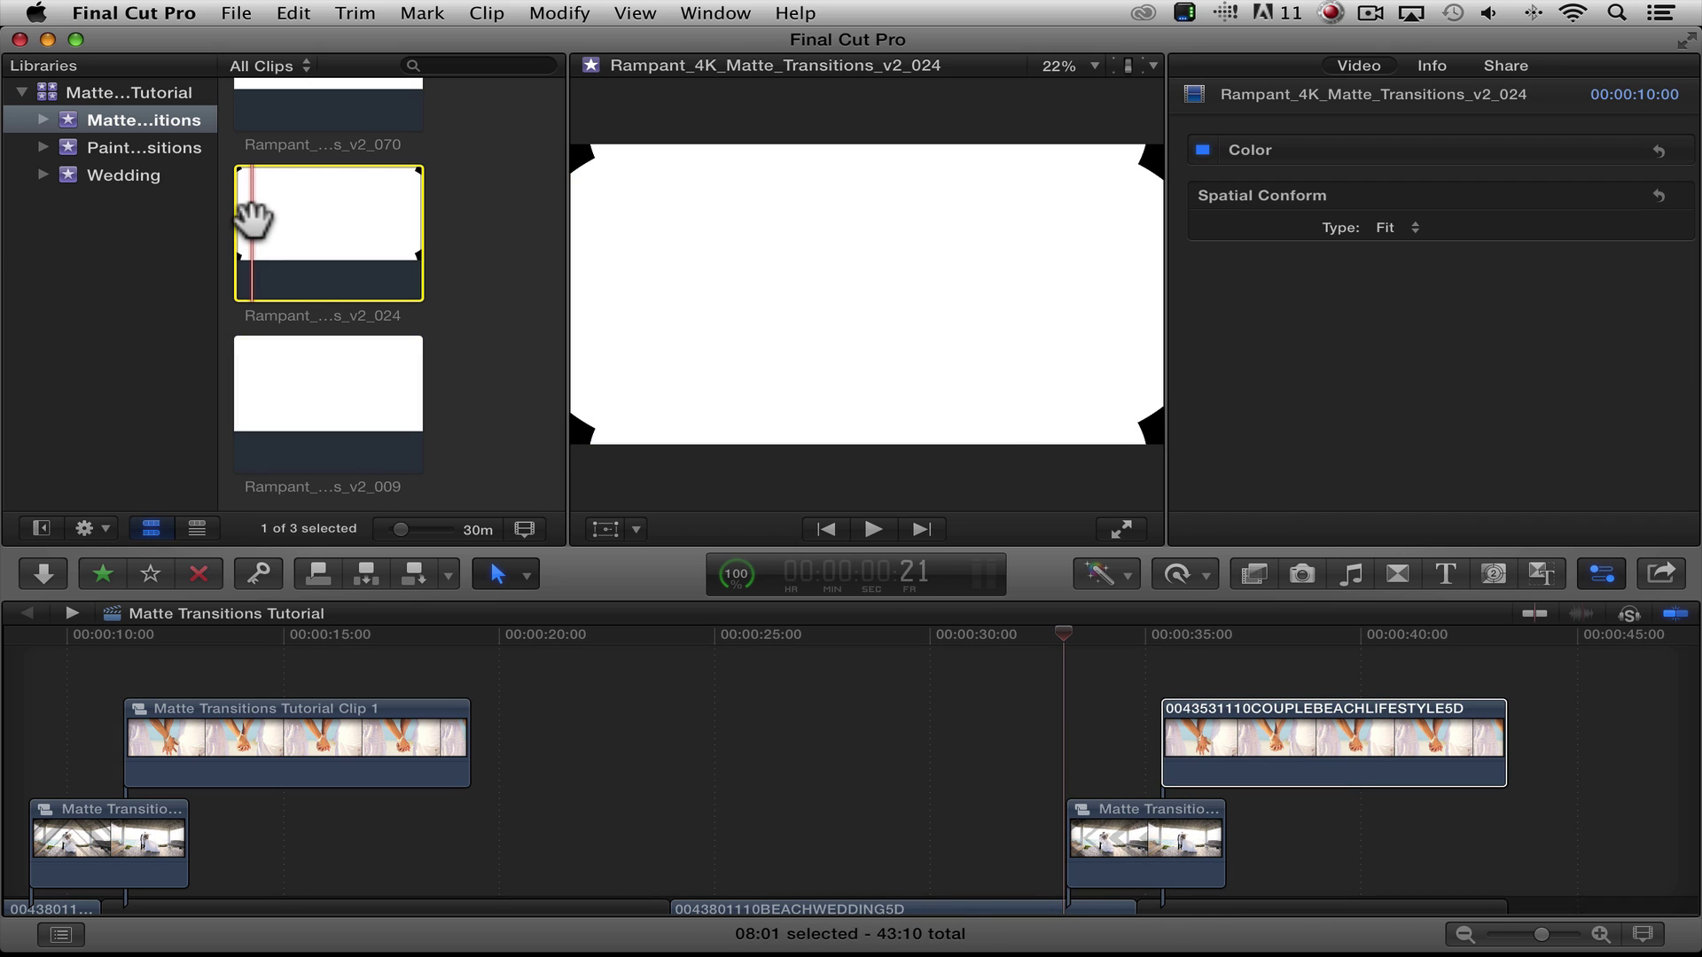
left_click_drag(287, 213, 1163, 635)
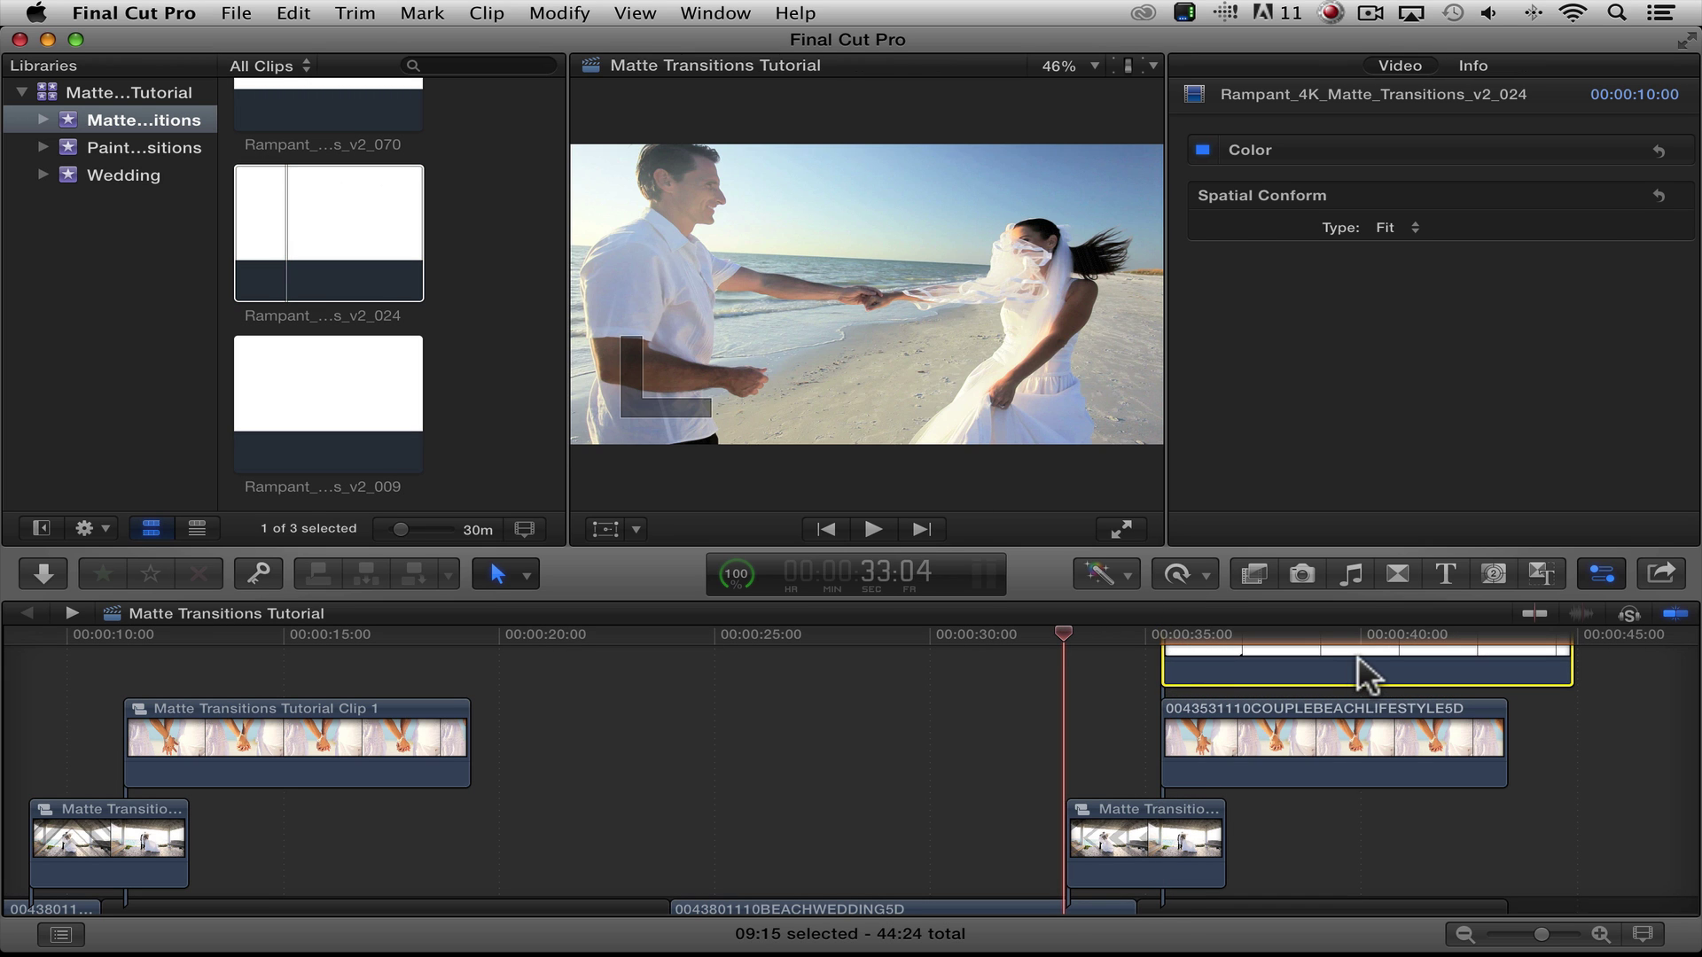
left_click_drag(1571, 664, 1504, 664)
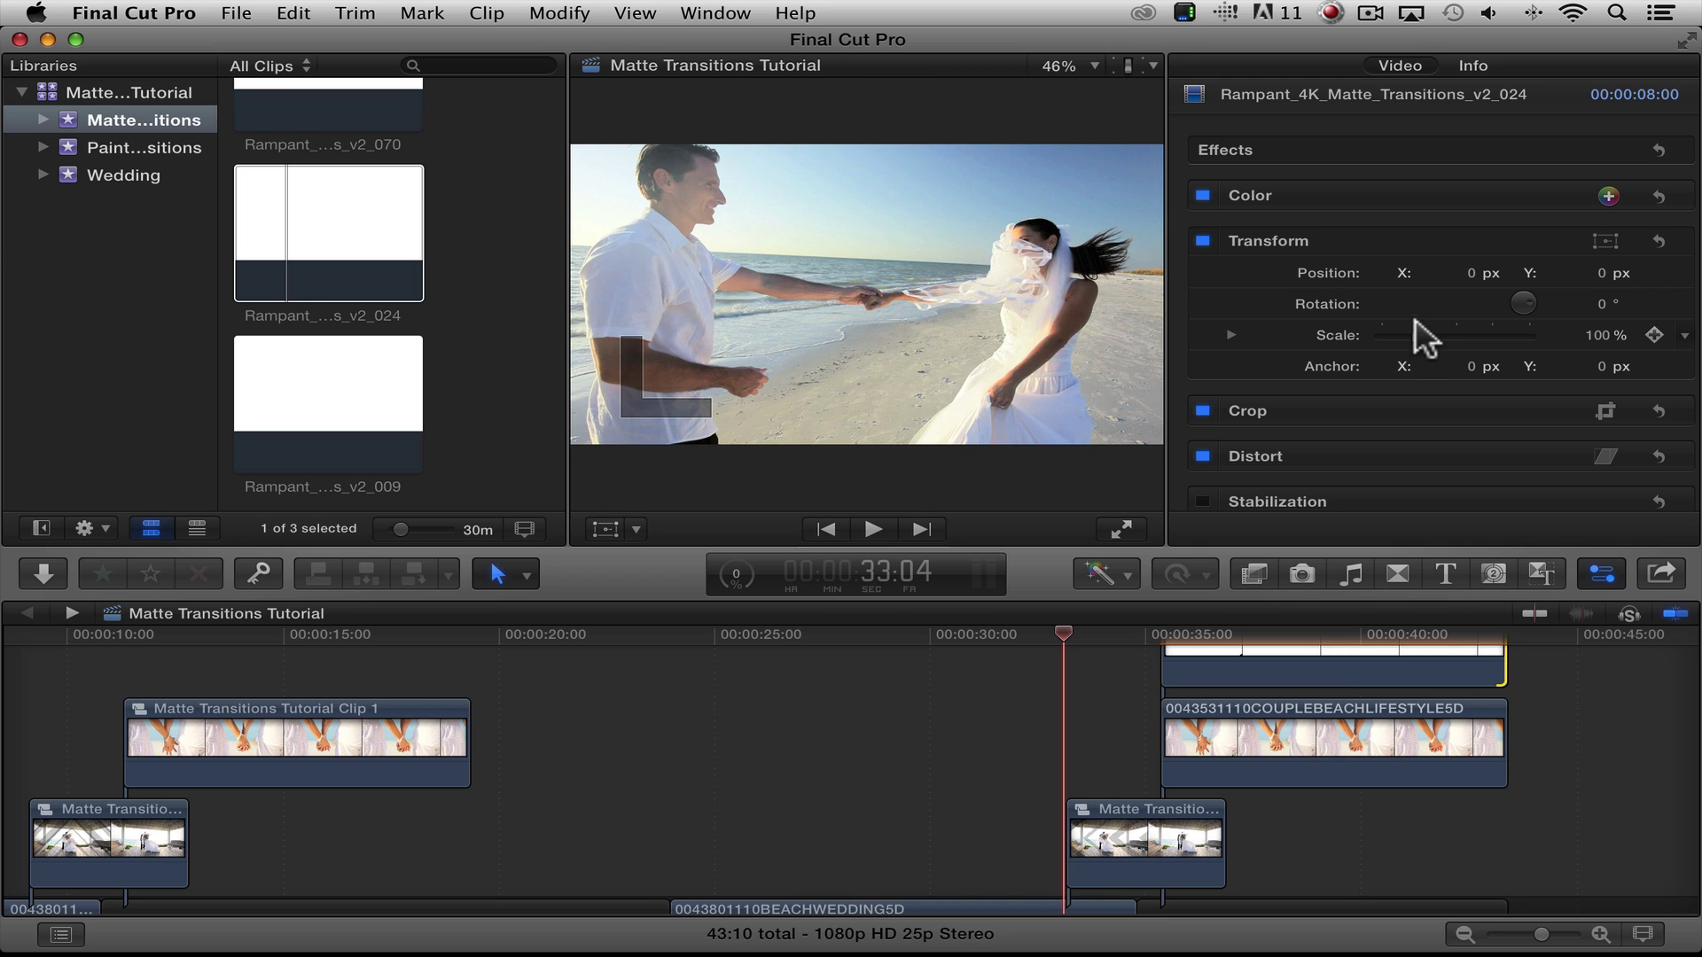
Step: Set the new matte's Spatial Conform type to None and its blend mode to Stencil Alpha
scroll(1423, 337, "down", 5)
left_click(1411, 406)
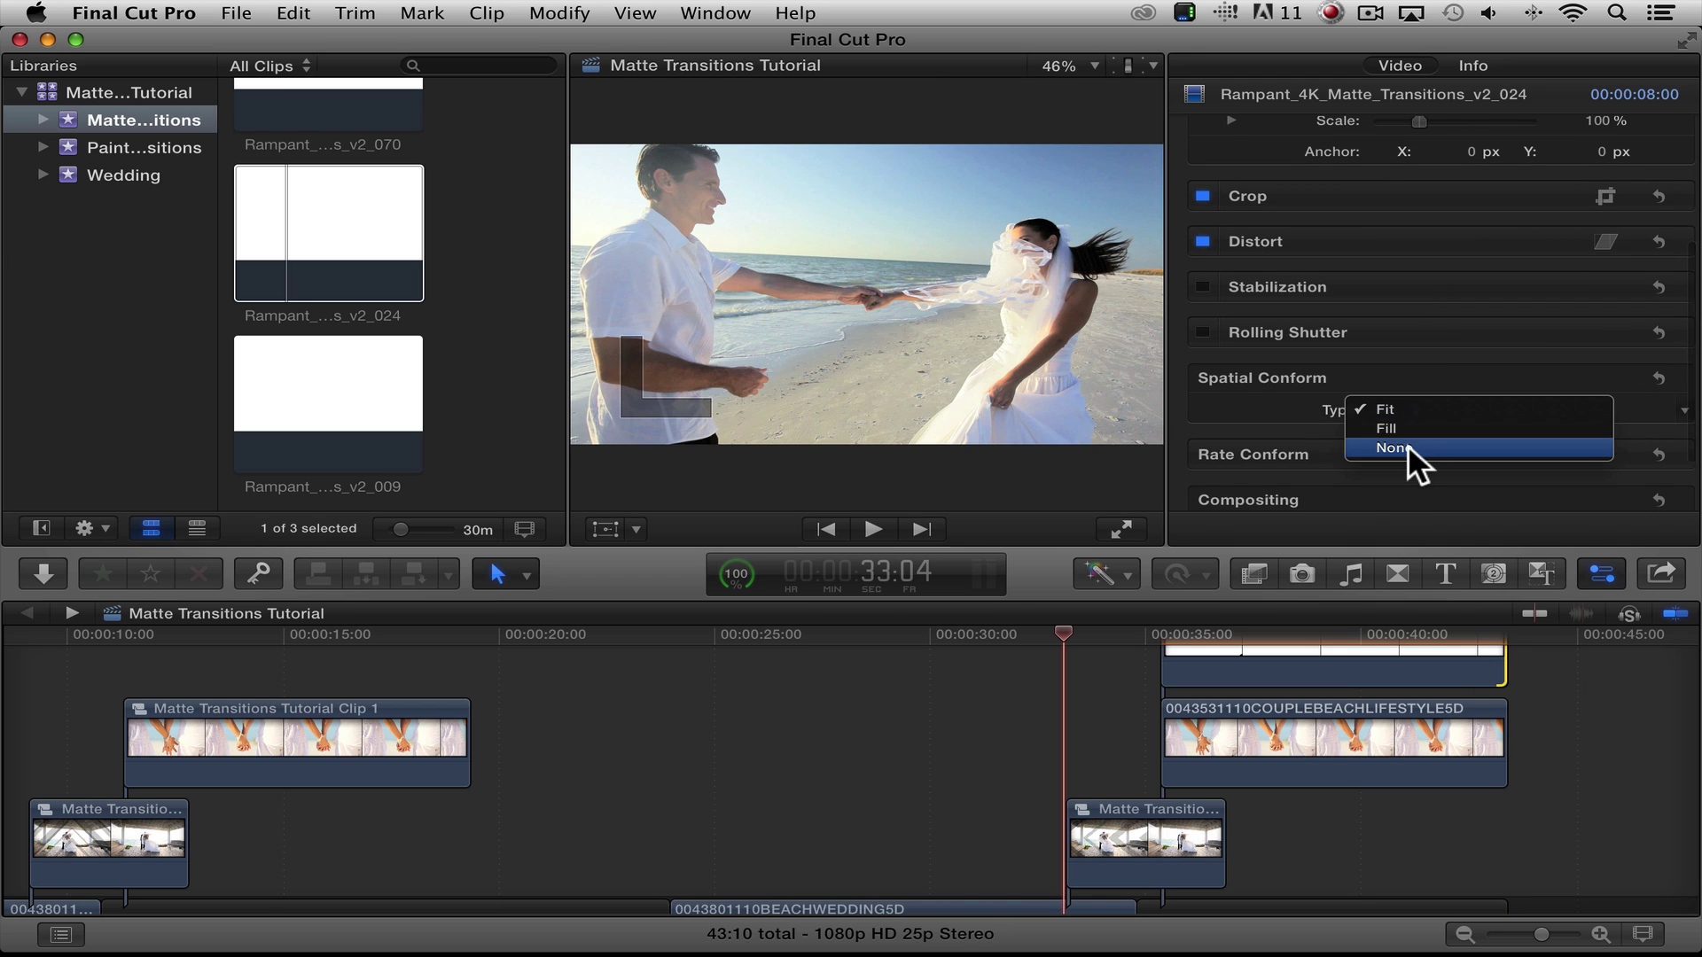
left_click(1407, 444)
scroll(1408, 434, "down", 2)
left_click(1441, 451)
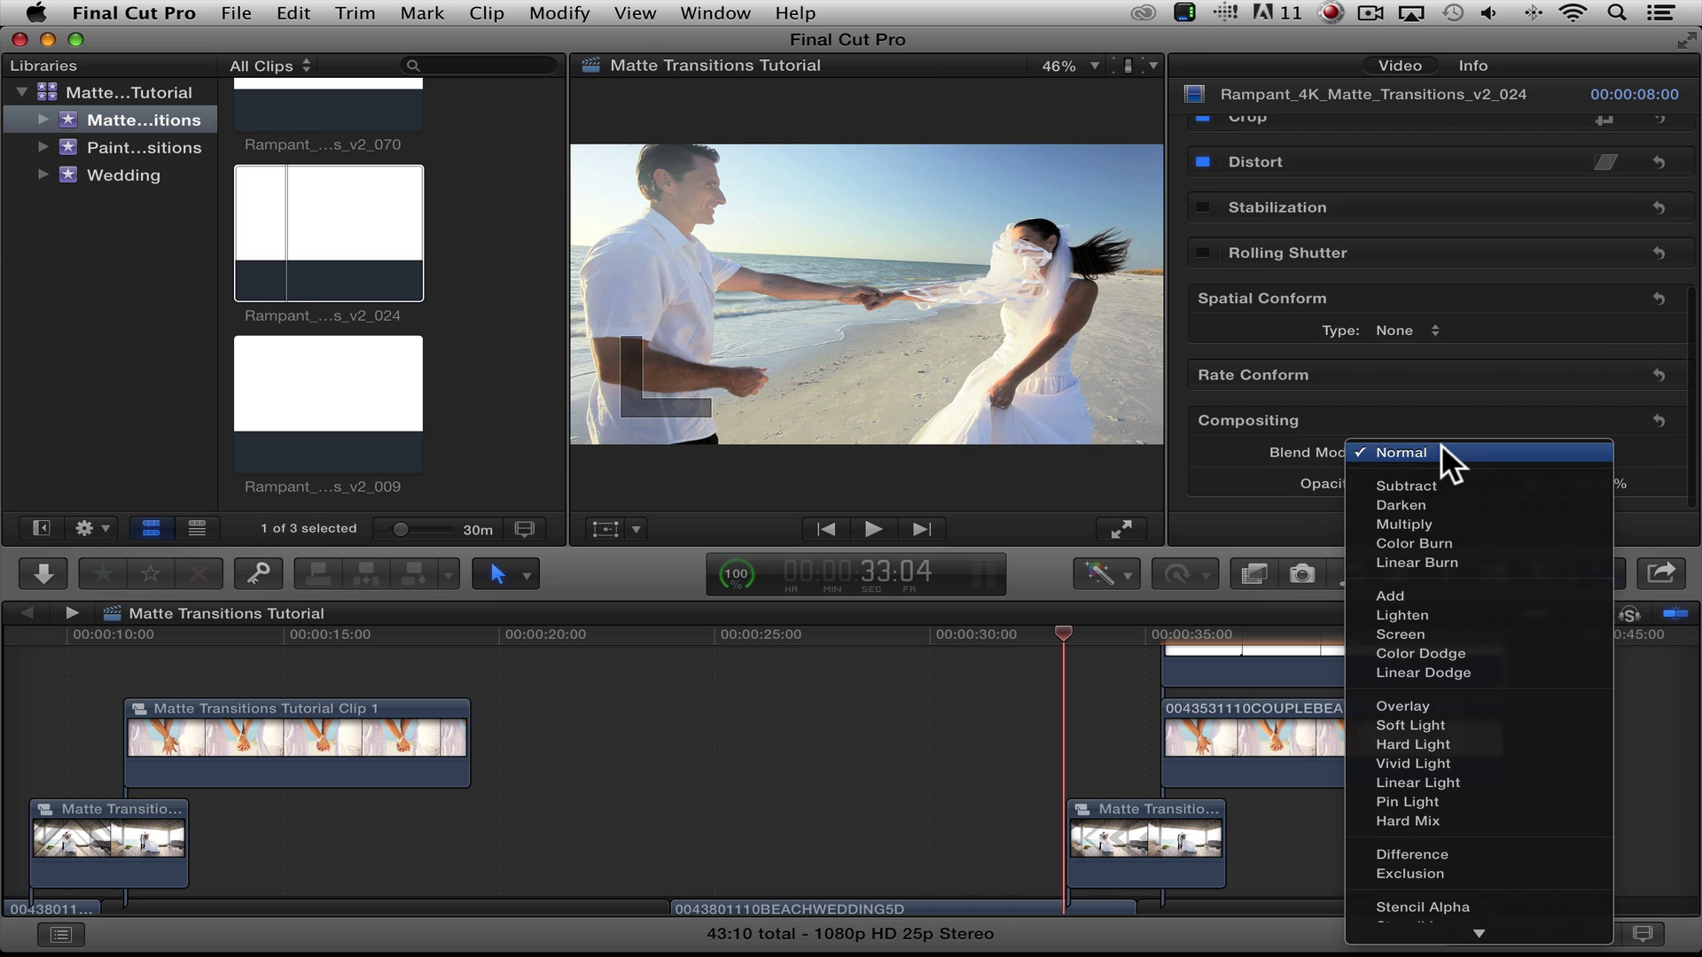
scroll(1437, 448, "down", 3)
left_click(1416, 802)
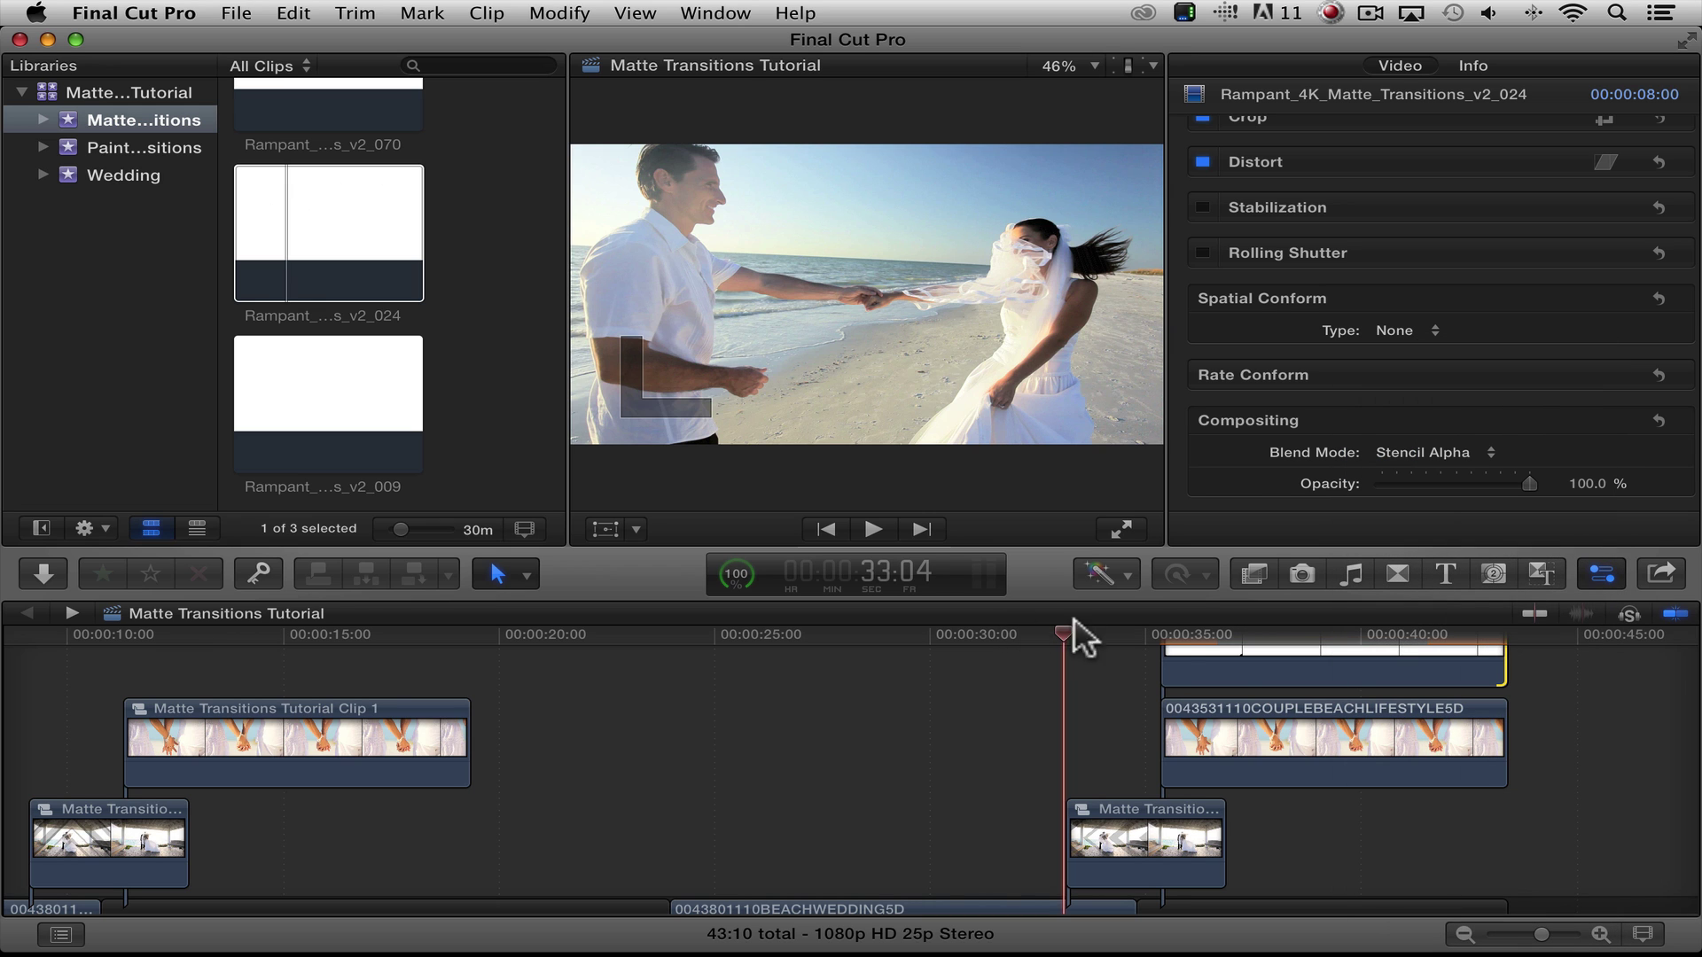
Step: Scrub through the start of the circle matte transition and turn on skimming
left_click(1167, 620)
mouse_move(1211, 621)
left_mouse_down()
mouse_move(1156, 619)
mouse_move(1187, 618)
left_mouse_up()
key("s")
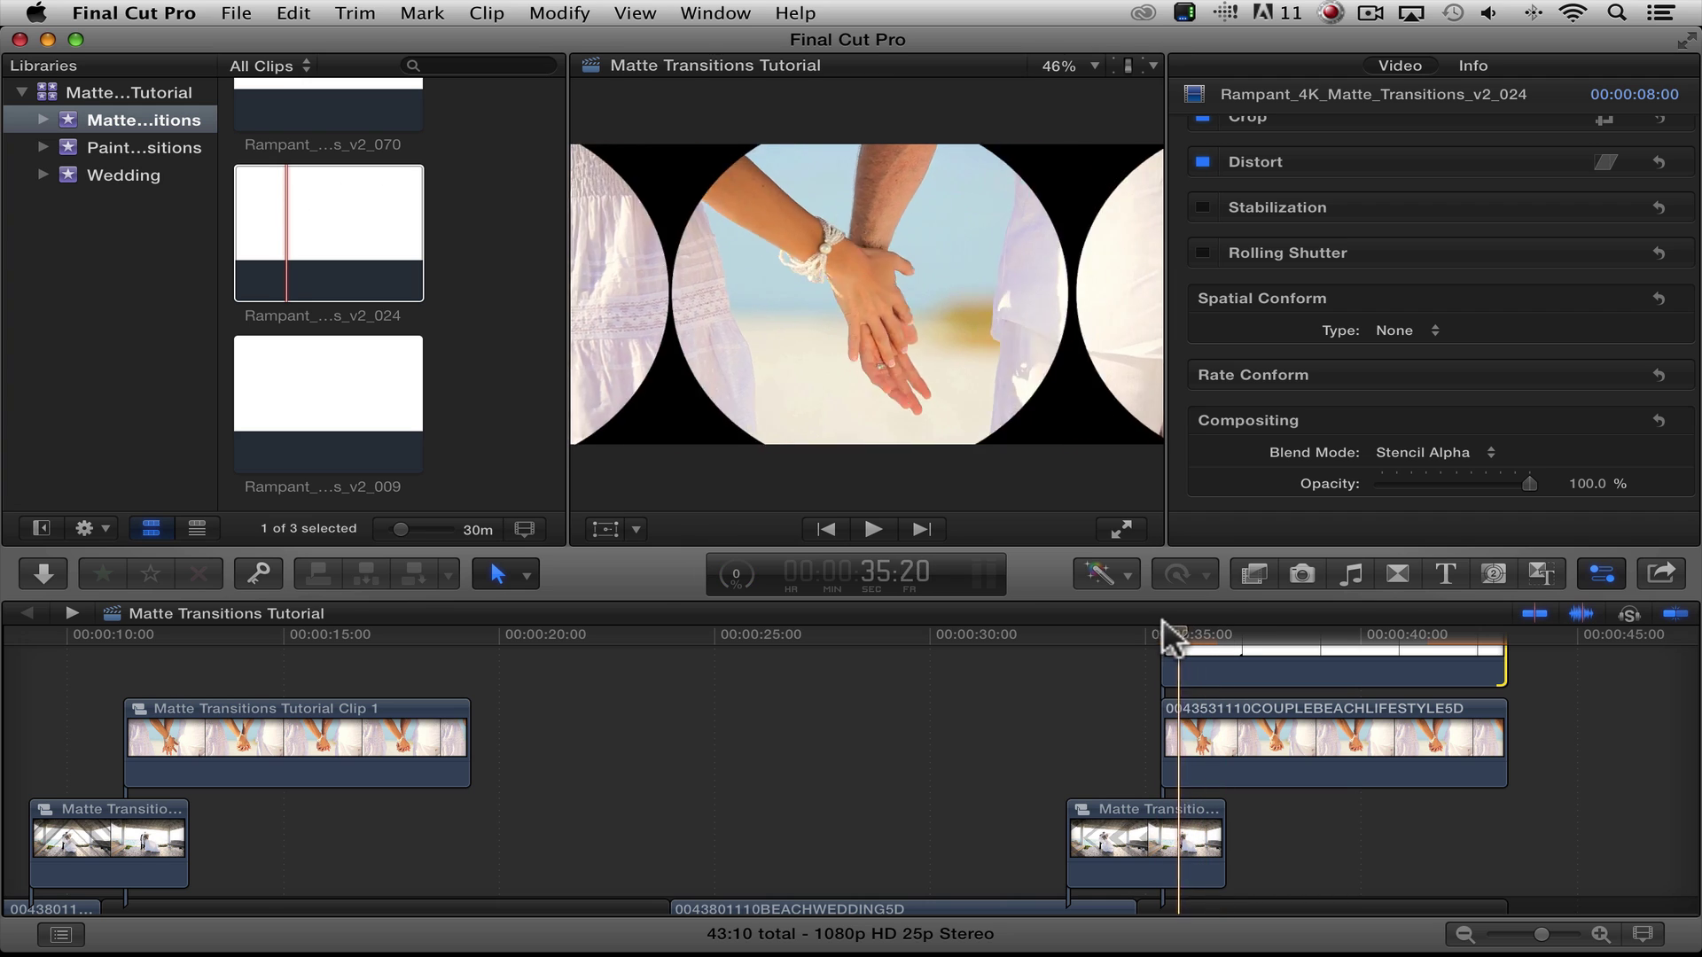
Step: Set the circle matte's Spatial Conform type to Fit and scrub through the transition to compare the circle size
left_click(1428, 330)
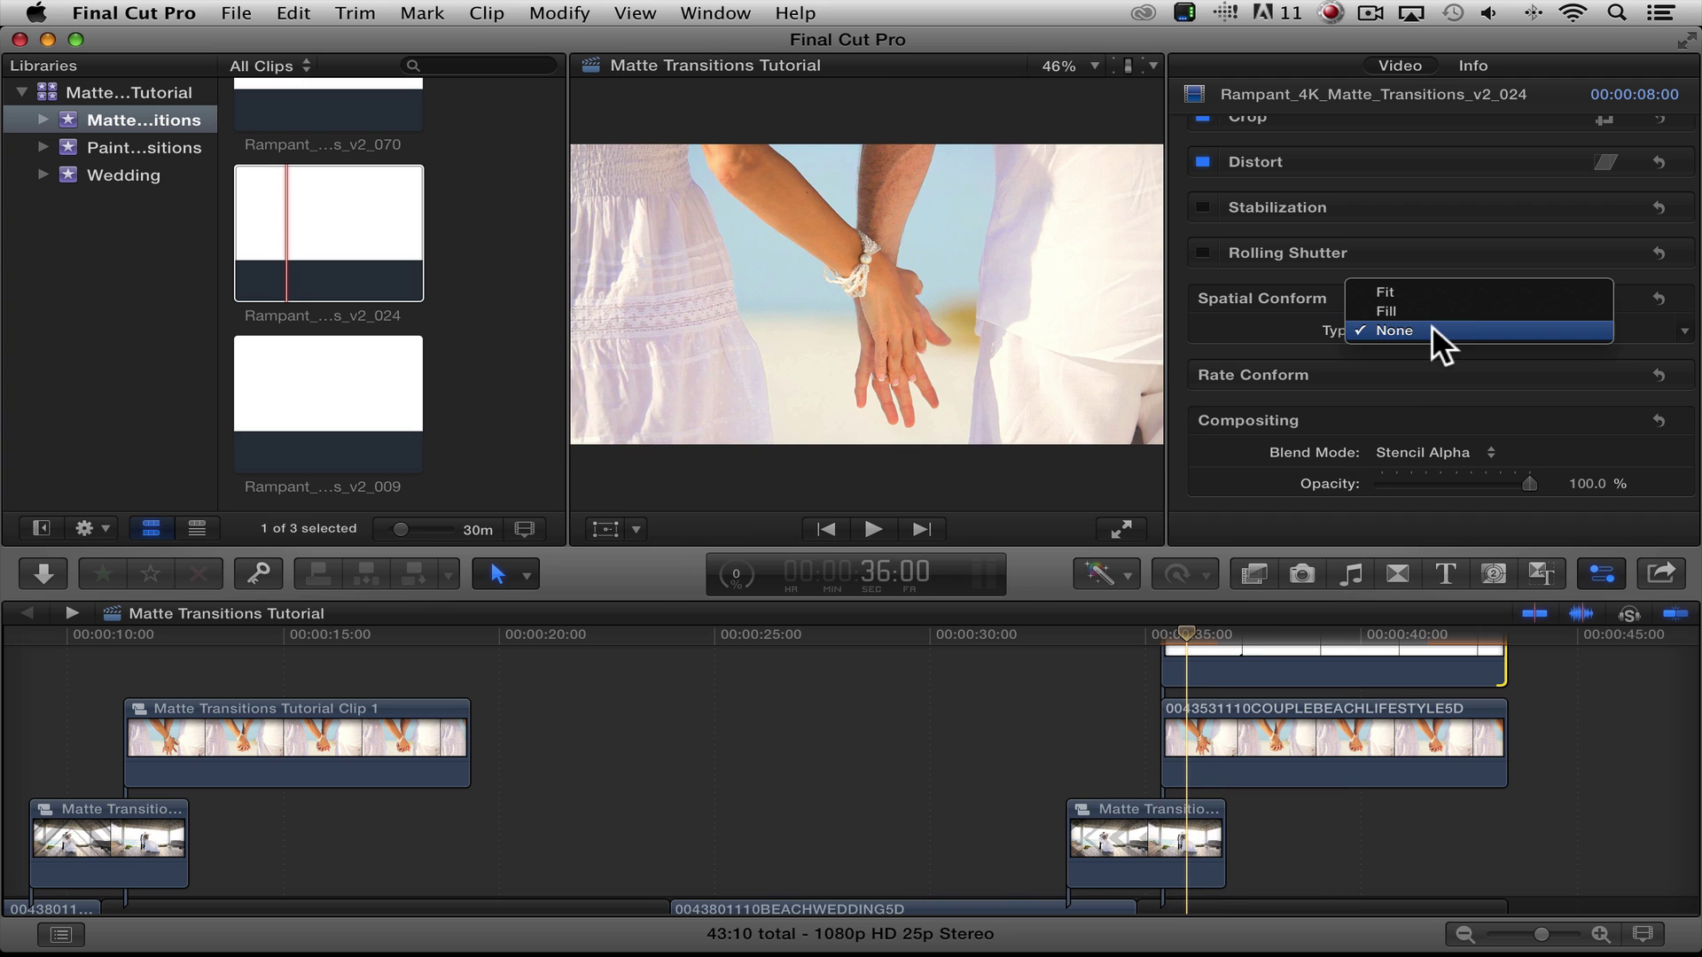
left_click(1418, 282)
mouse_move(1179, 617)
left_mouse_down()
mouse_move(1157, 619)
mouse_move(1171, 619)
left_mouse_up()
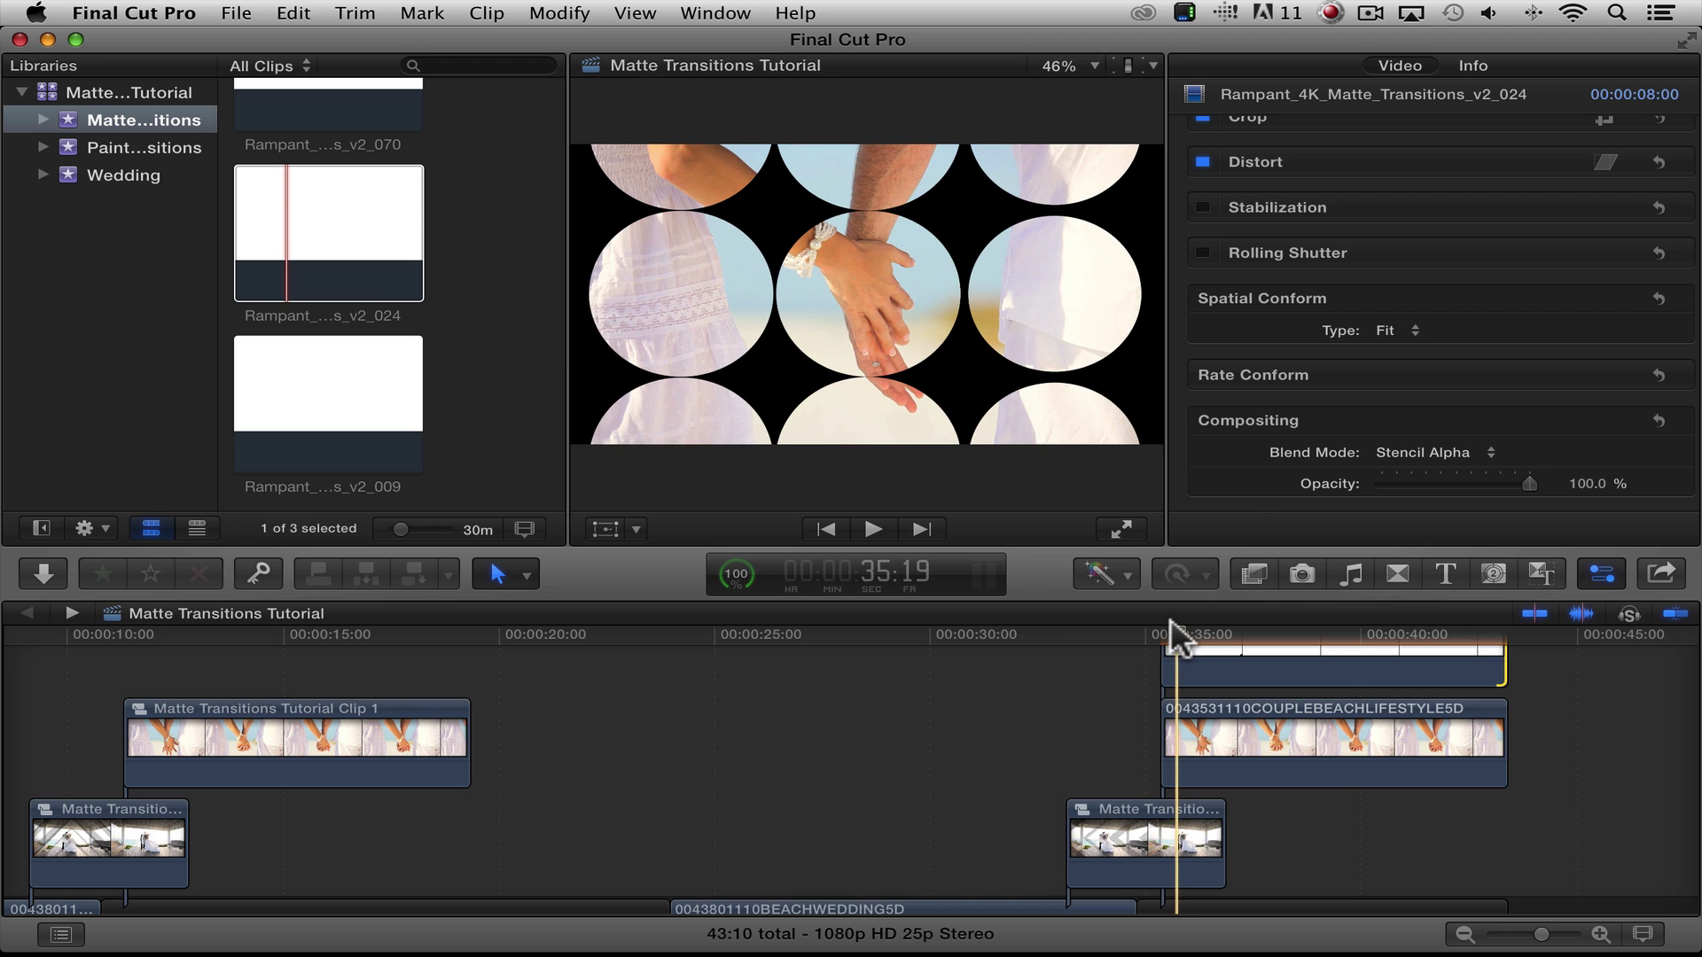
Step: Return the circle matte's Spatial Conform type to None and scrub back to the transition's start
left_click(1398, 331)
left_click(1397, 360)
mouse_move(1177, 631)
left_mouse_down()
mouse_move(1136, 630)
mouse_move(1172, 616)
mouse_move(1158, 621)
left_mouse_up()
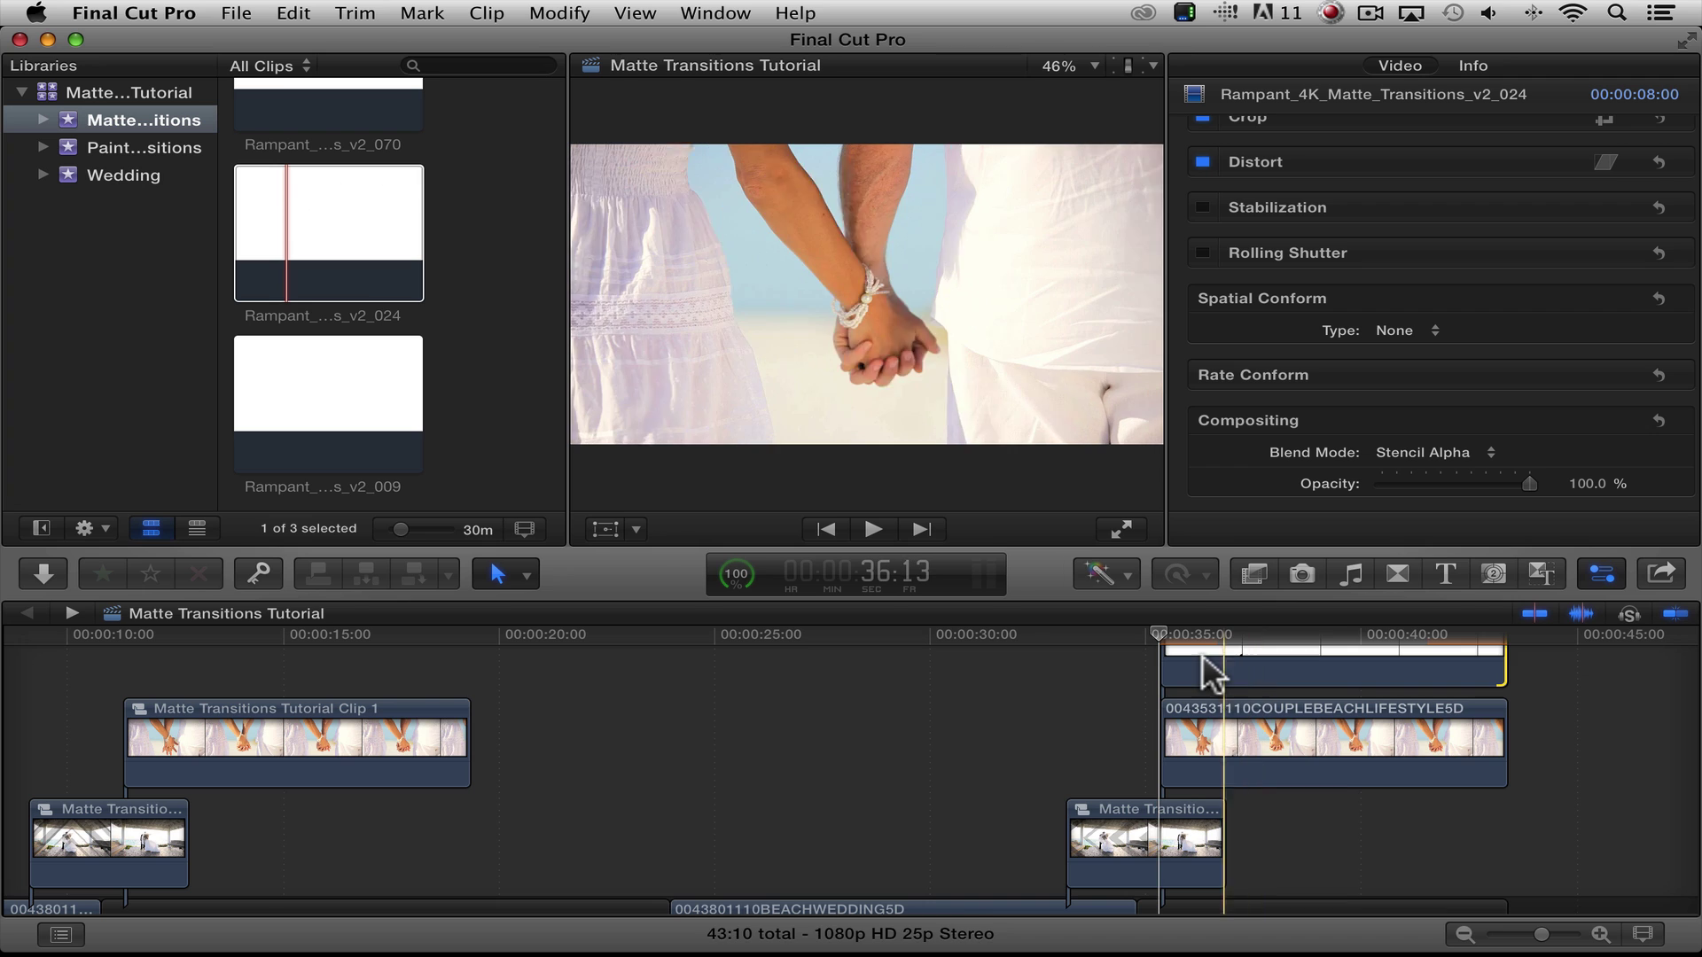
Step: Combine the circle matte and the couple clip into a compound clip in the Wedding event and play back the transition
left_click(1224, 728)
right_click(1224, 704)
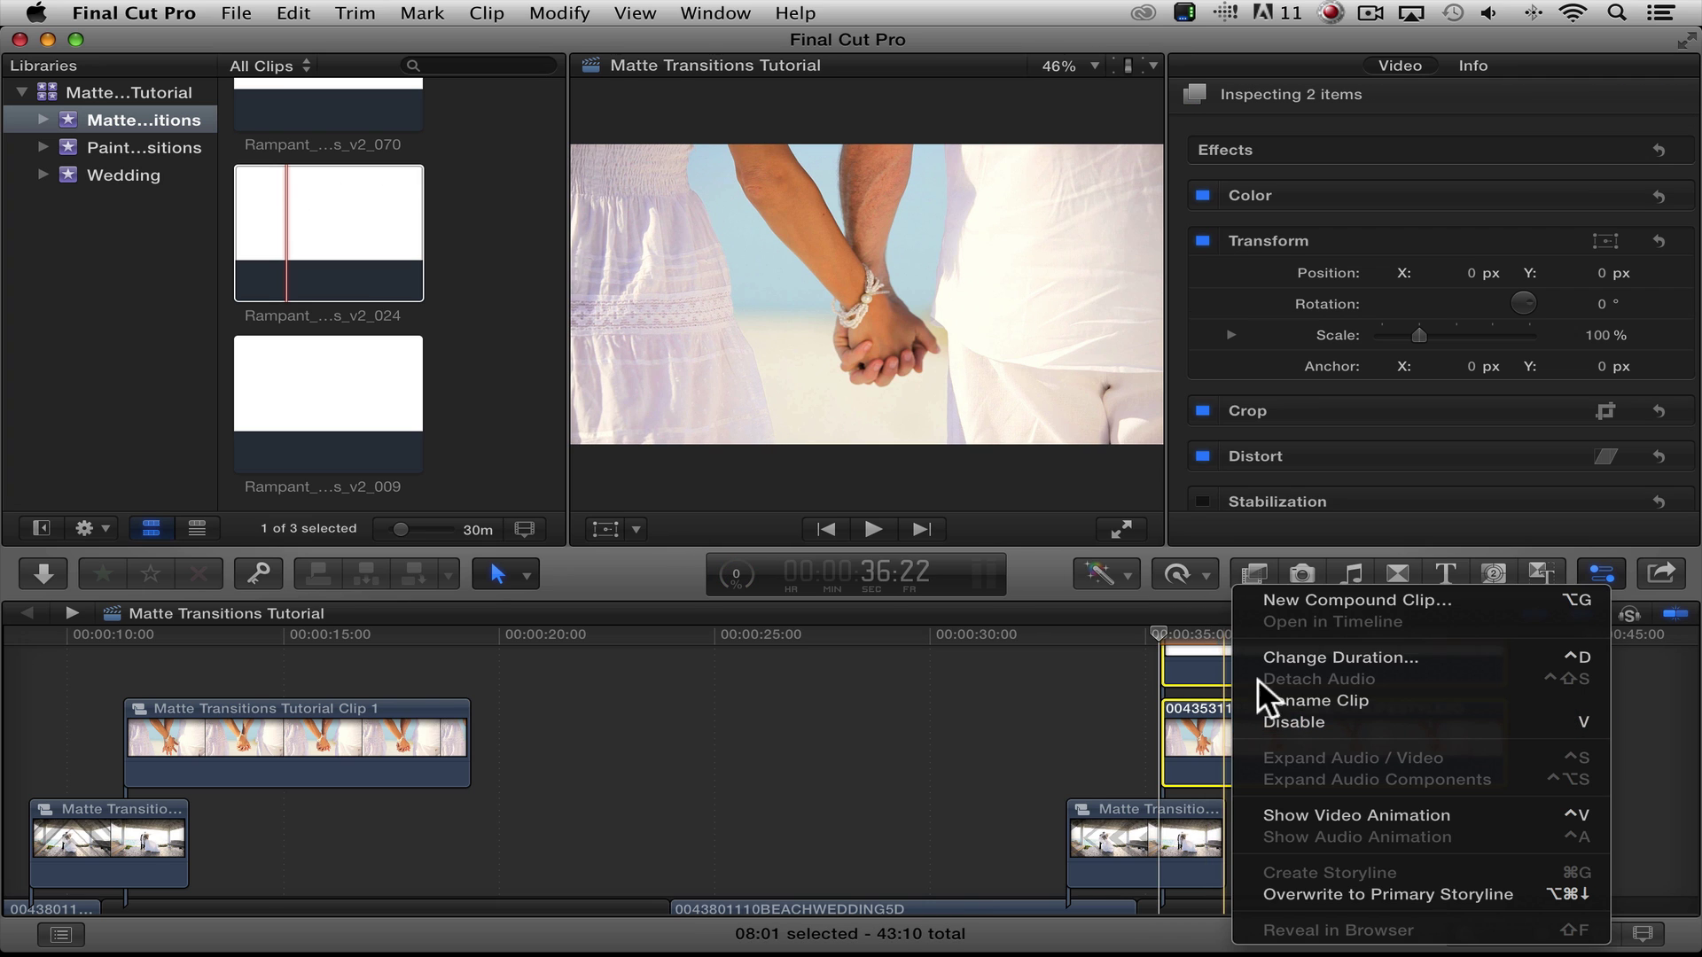
left_click(1310, 585)
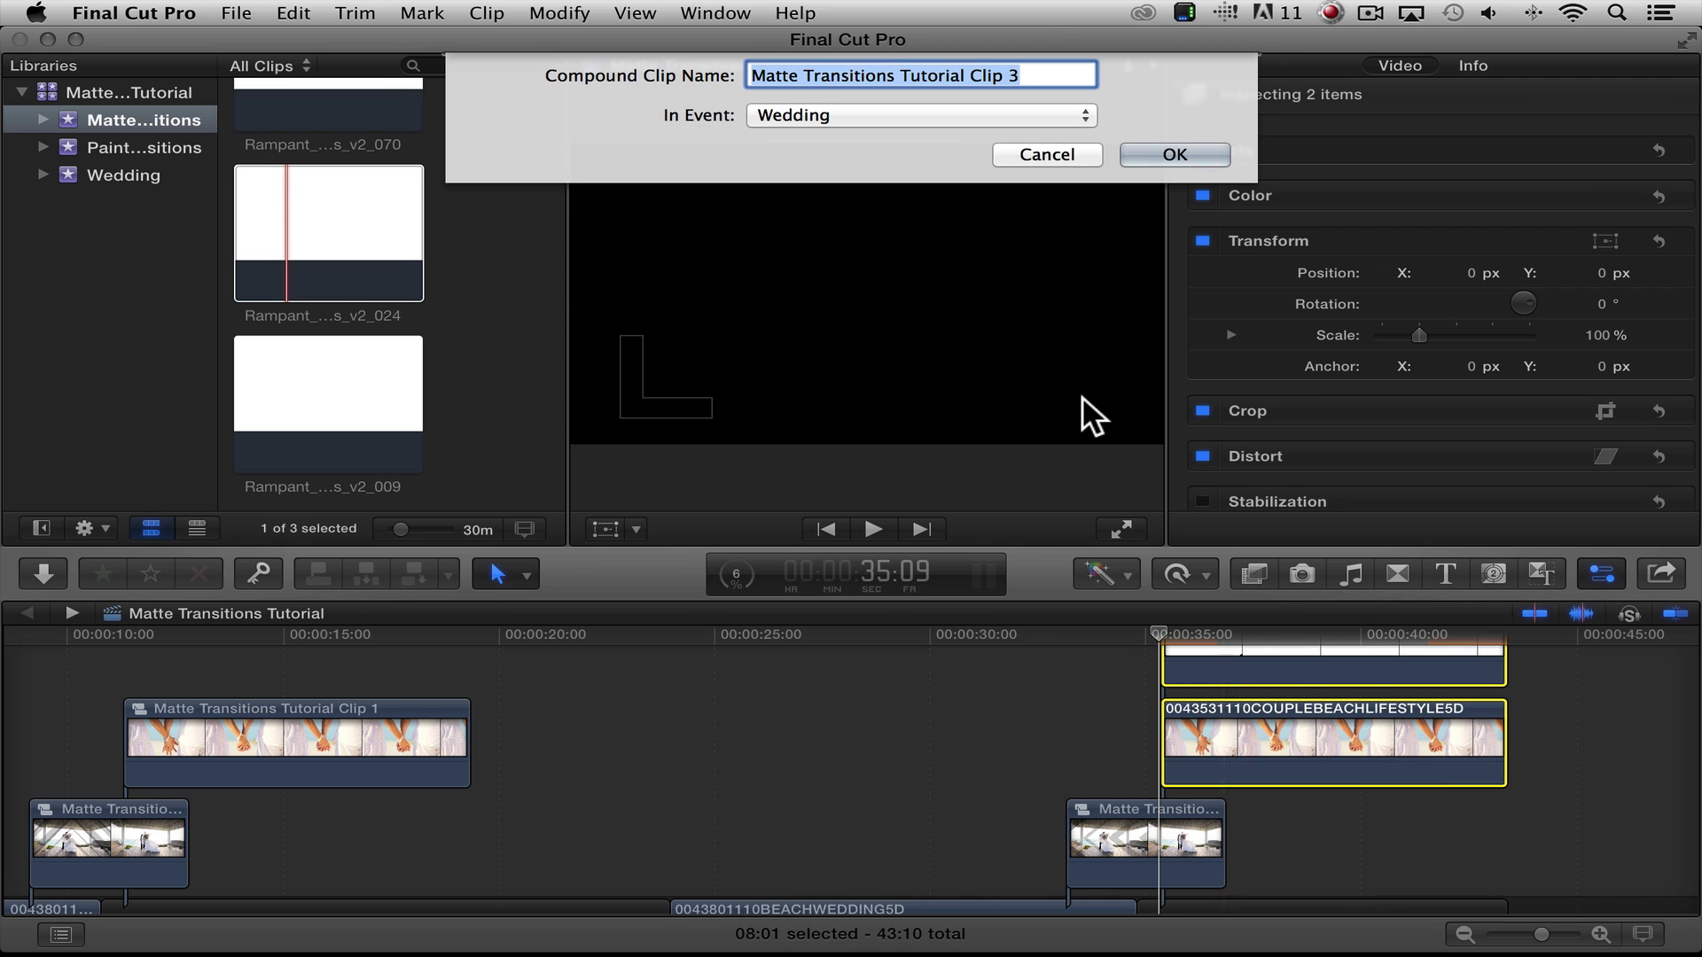
key("Return")
key("cmd+4")
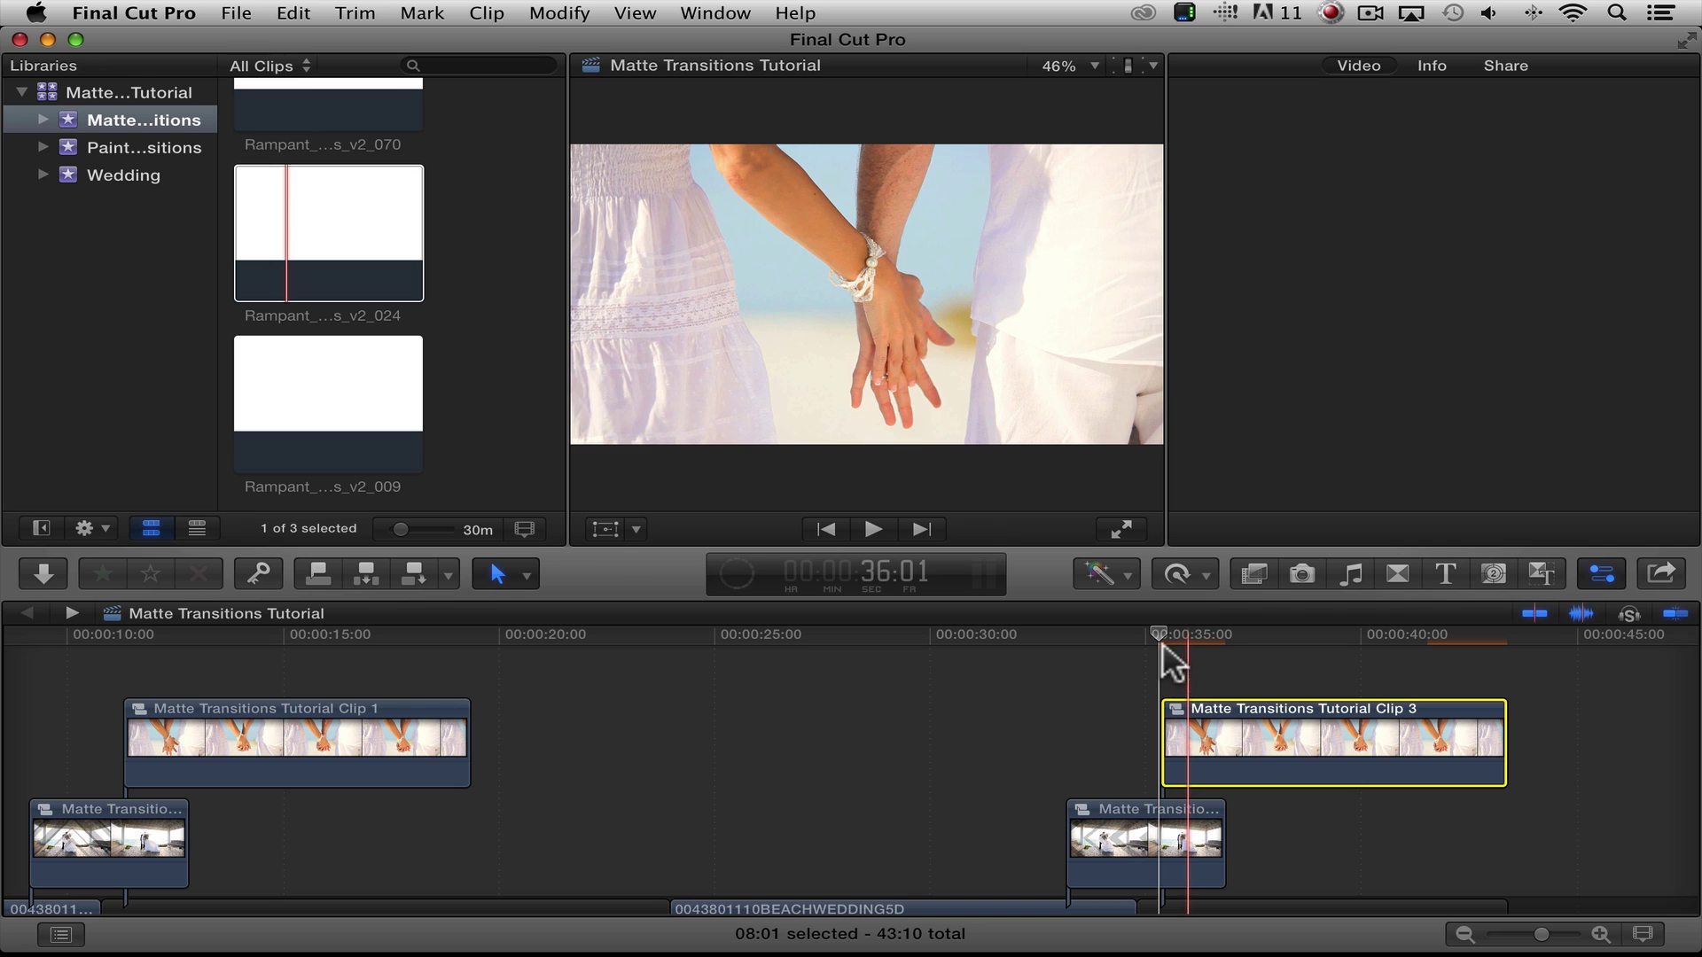
key("space")
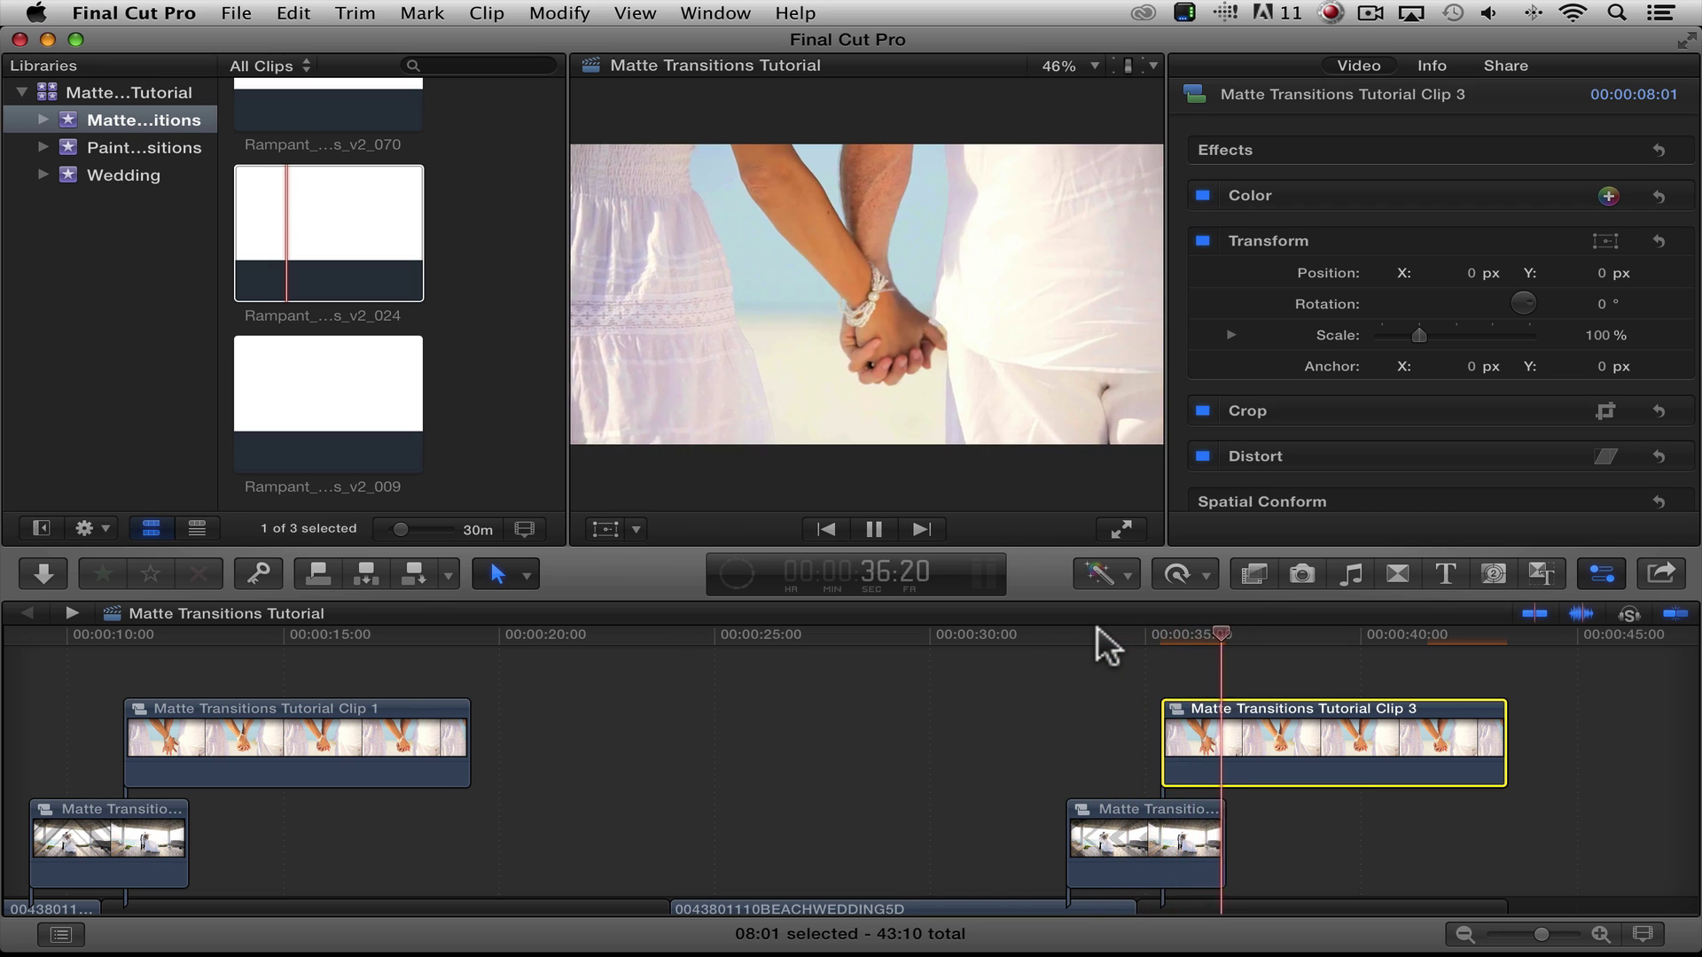
key("space")
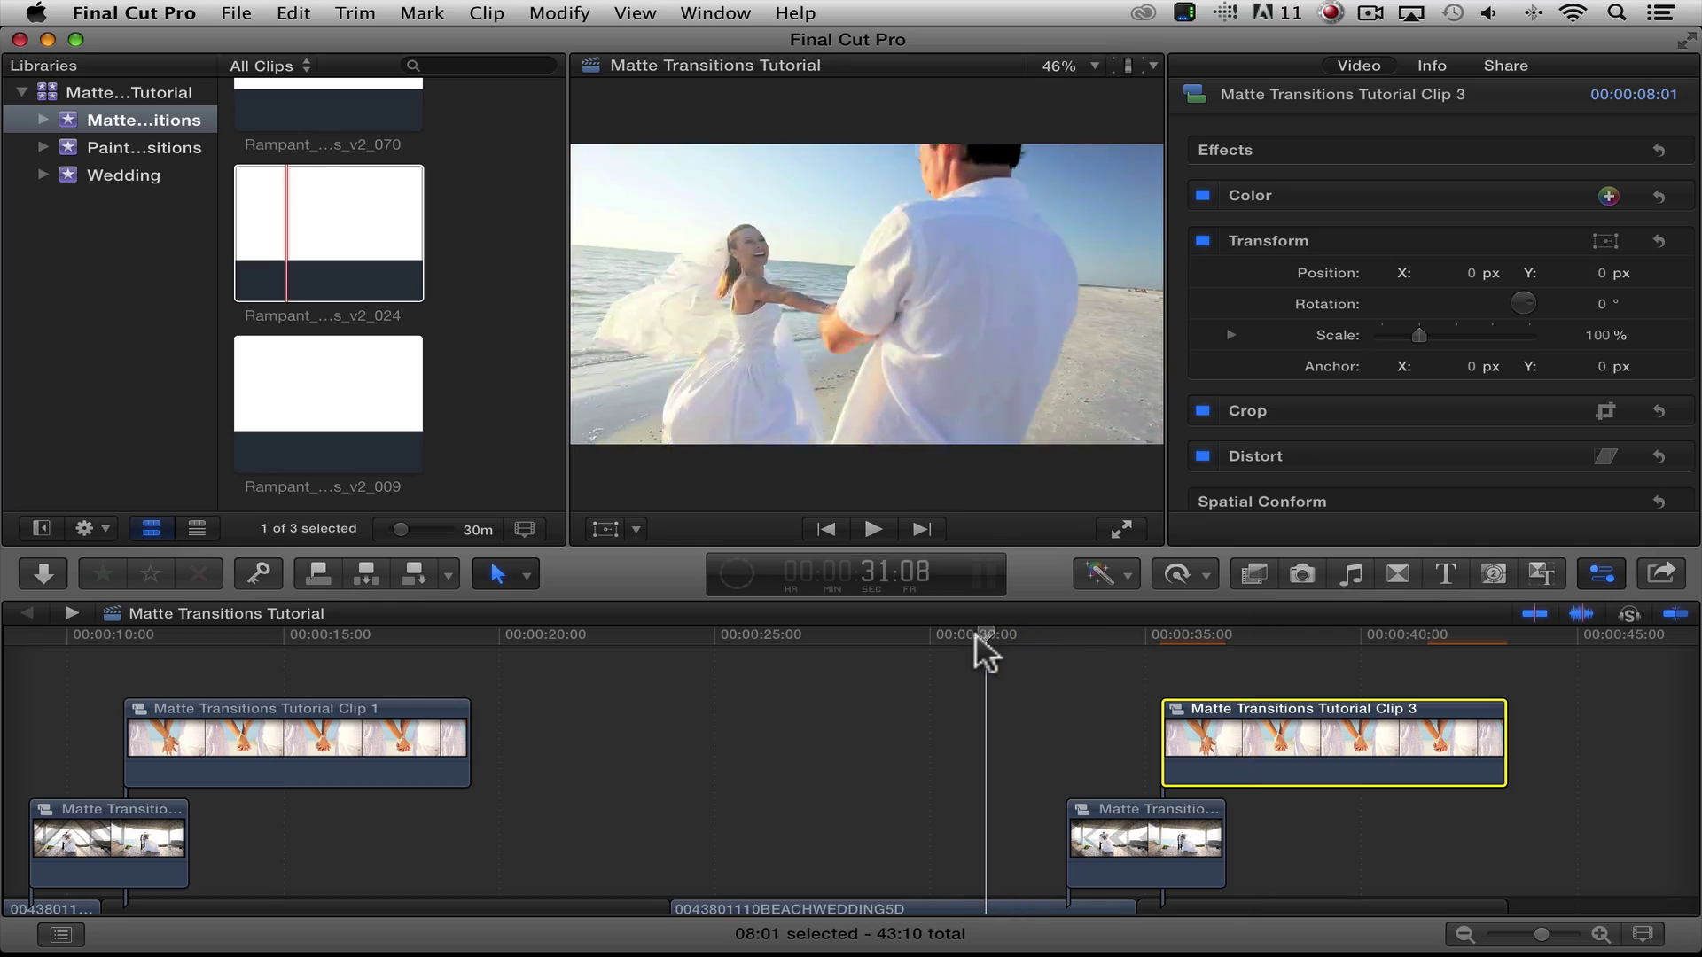
Step: Play the finished circle matte transition full screen
key("shift+super+f")
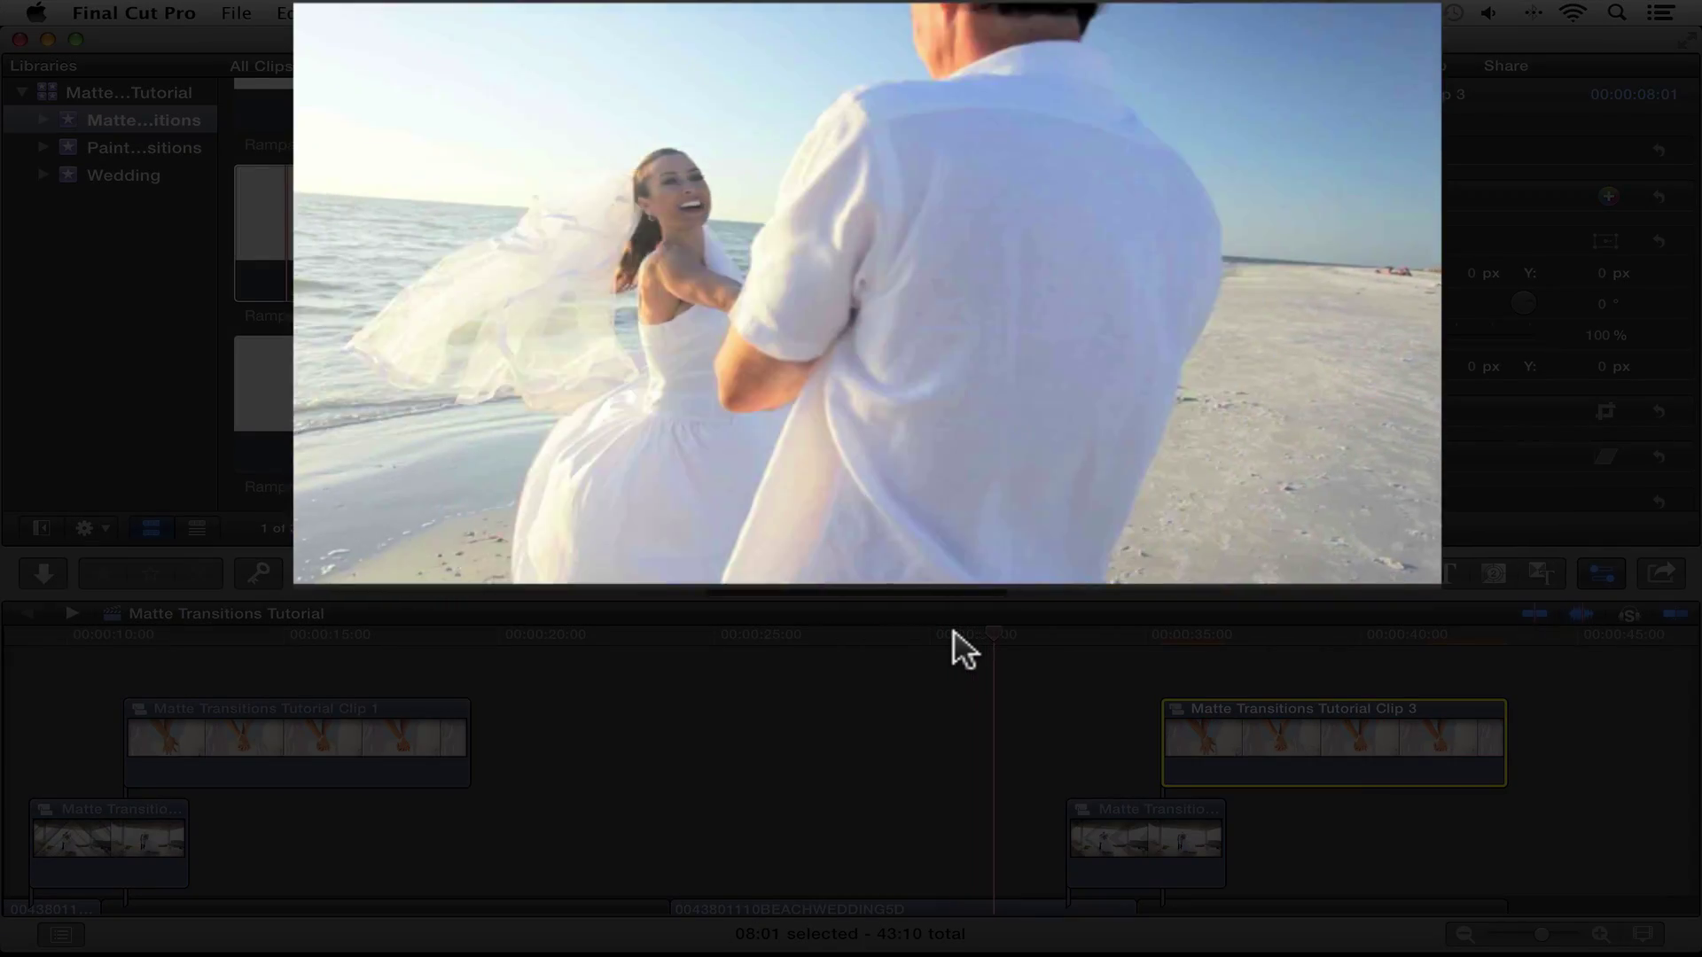
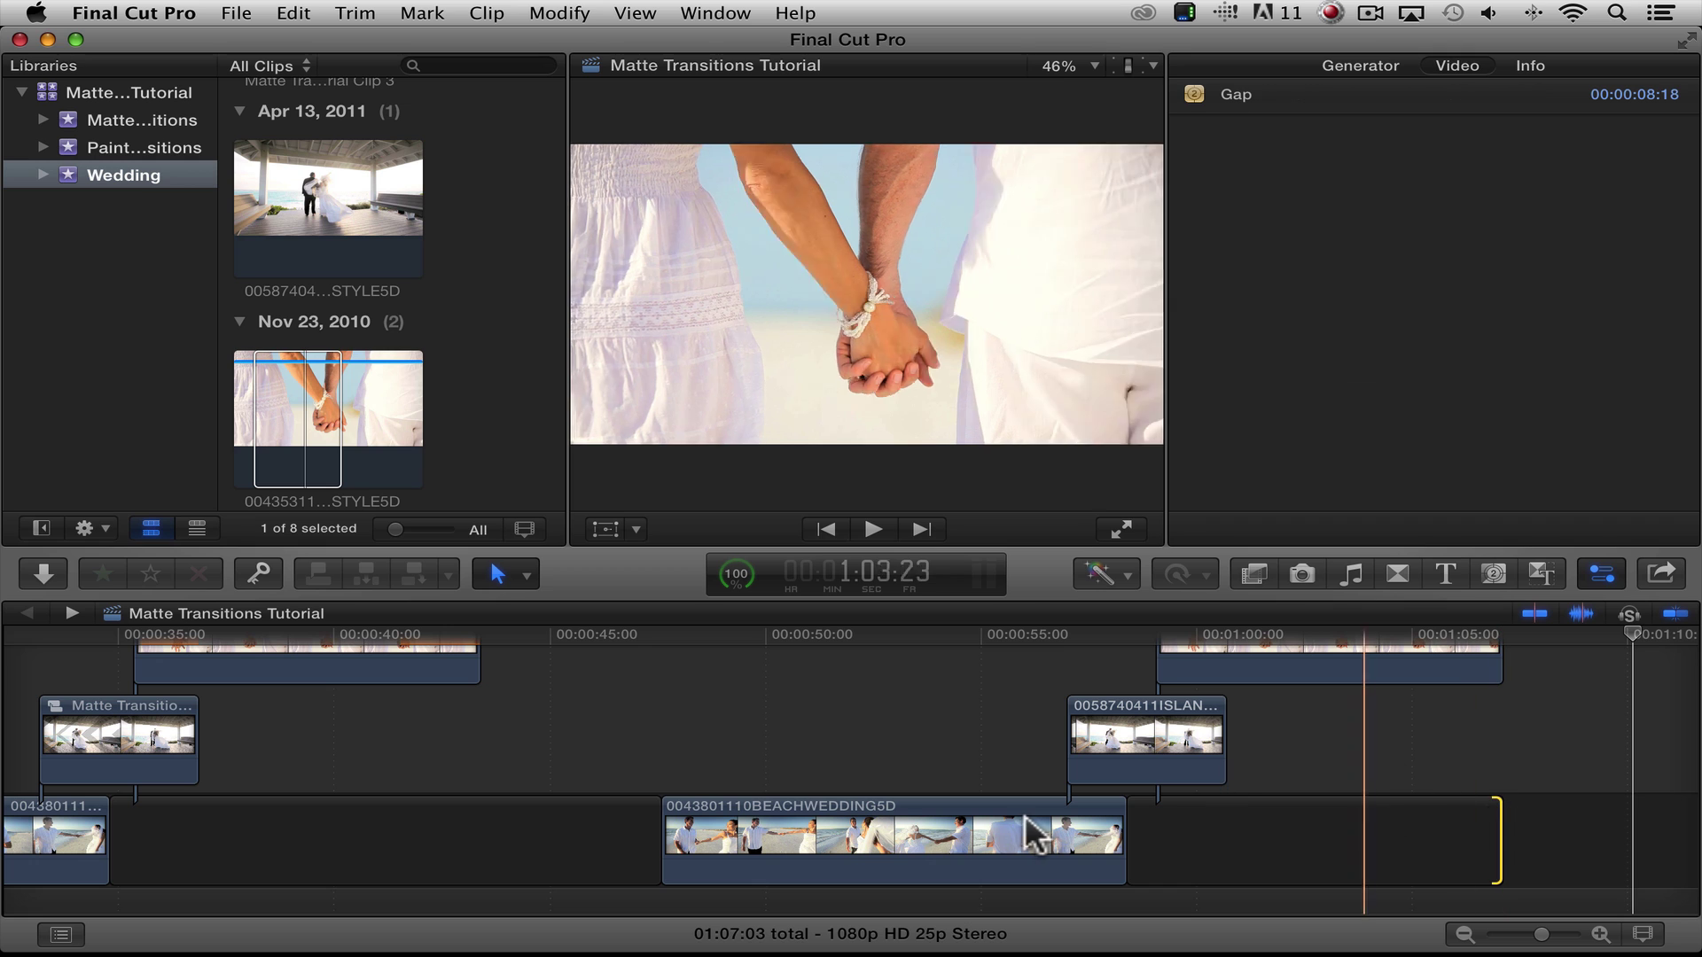
Step: Place the Rampant_4k_Paint_Transition_Fast_001 matte above the start of the island wedding clip and trim it to a duration of about 7:11
left_click(130, 148)
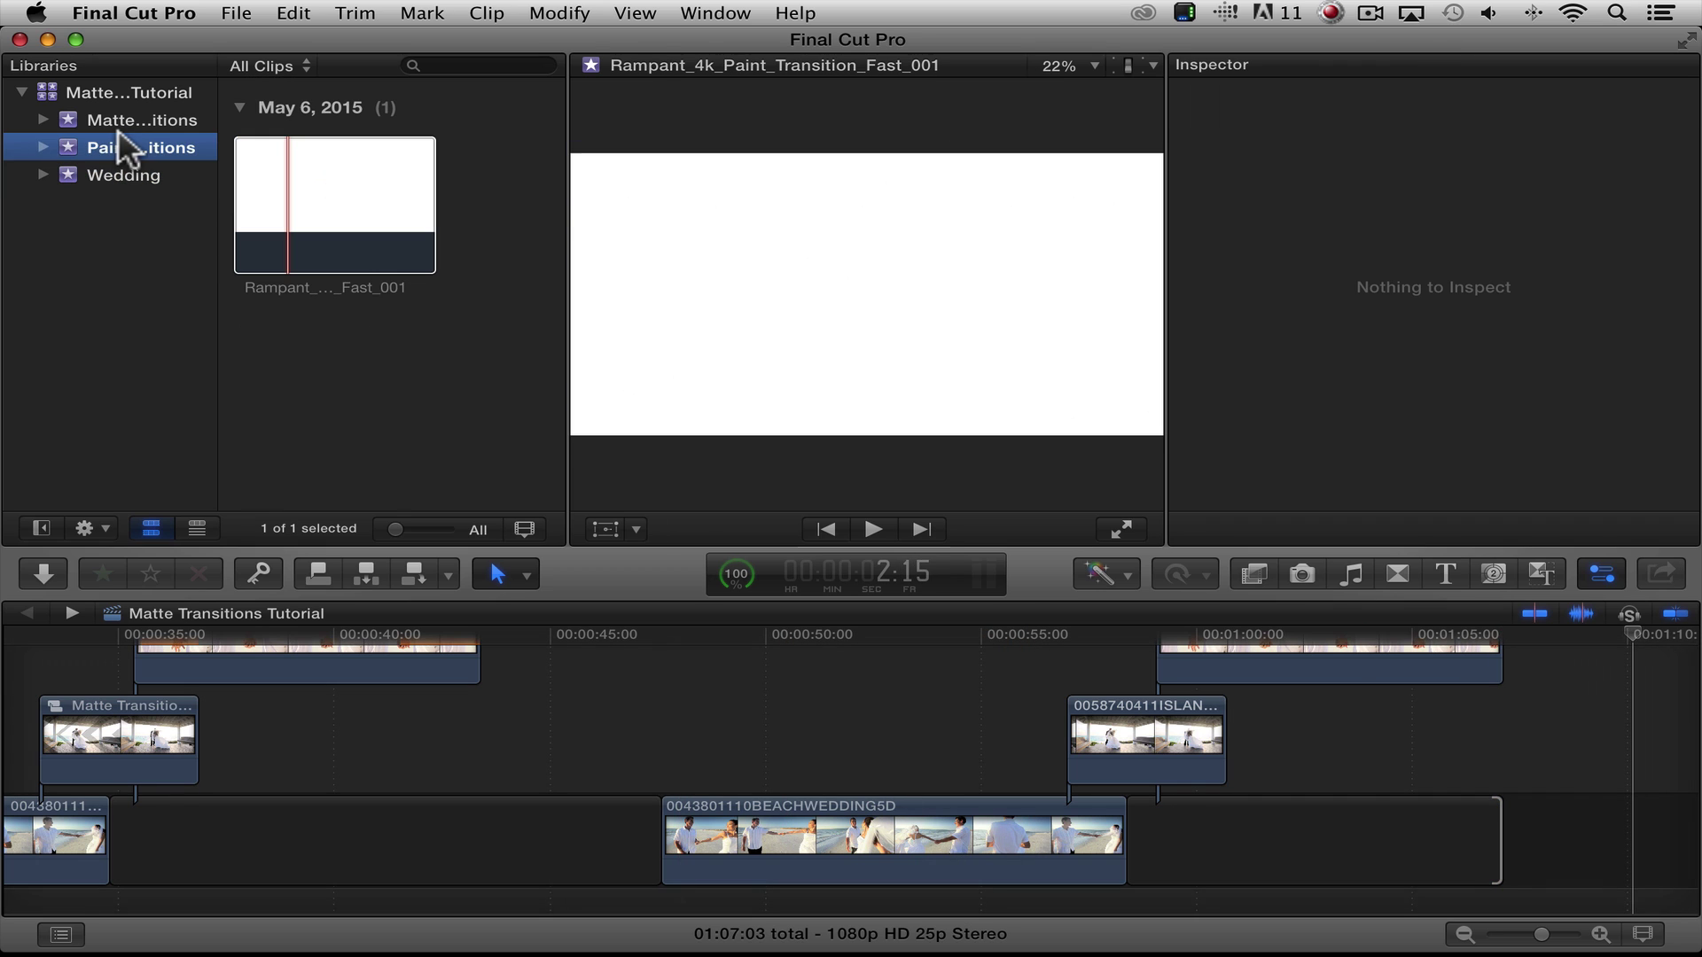
left_click(240, 186)
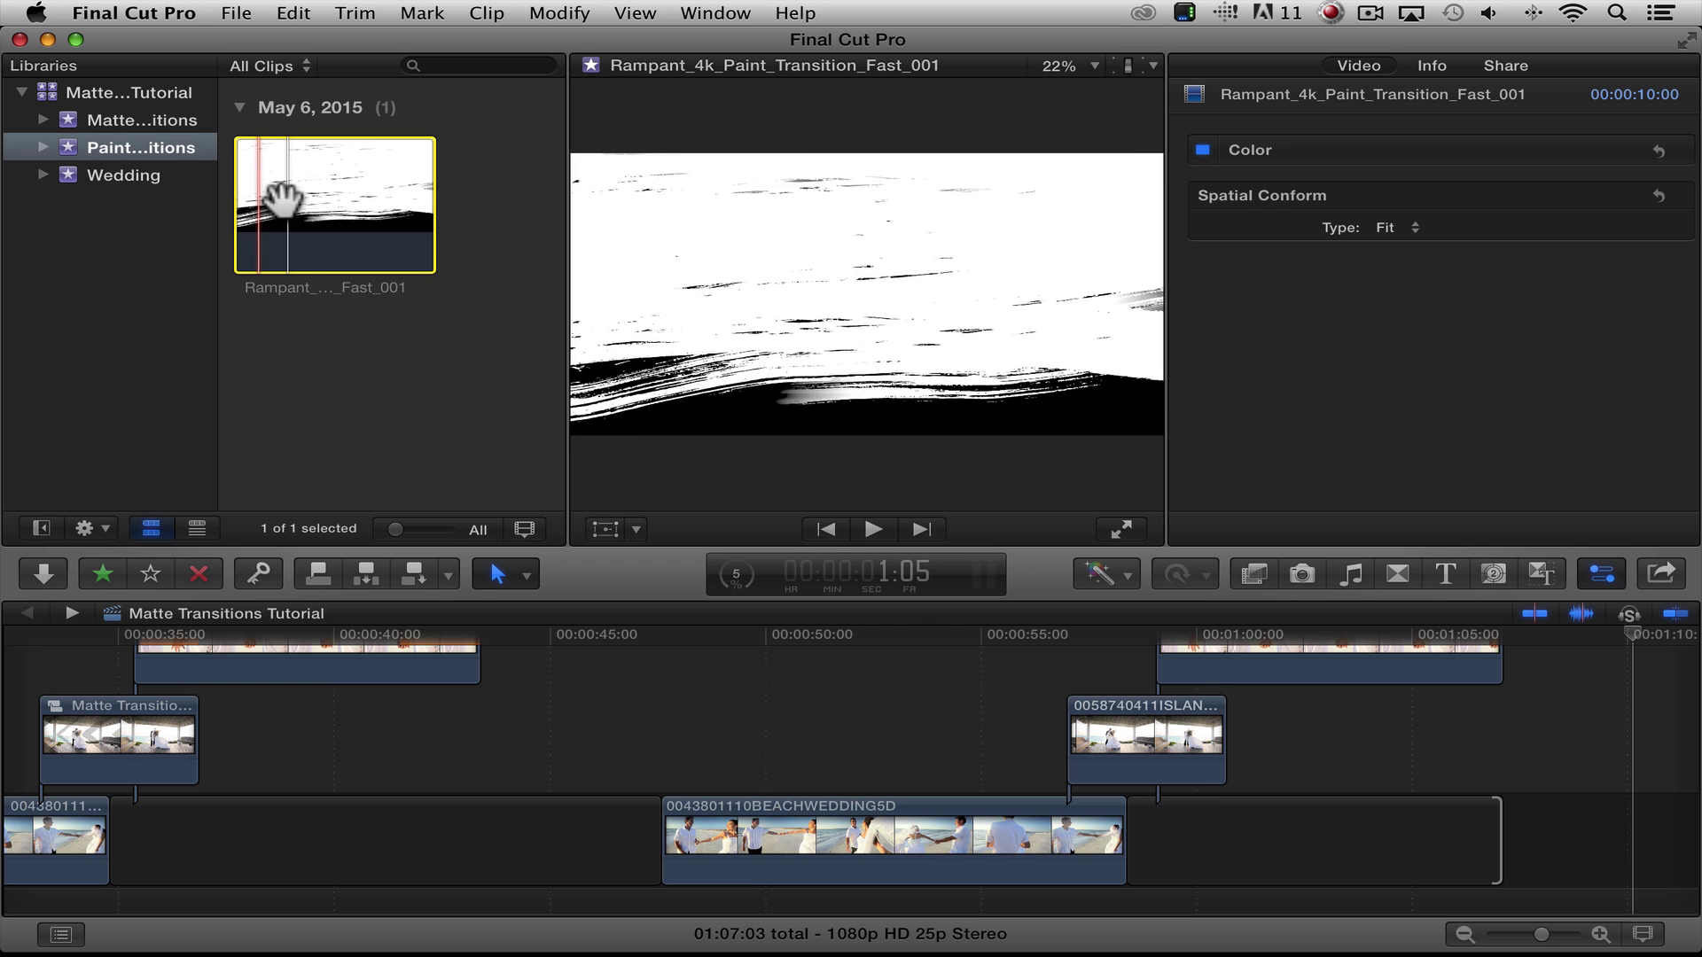
left_click_drag(1083, 607, 1064, 651)
scroll(1425, 722, "up", 3)
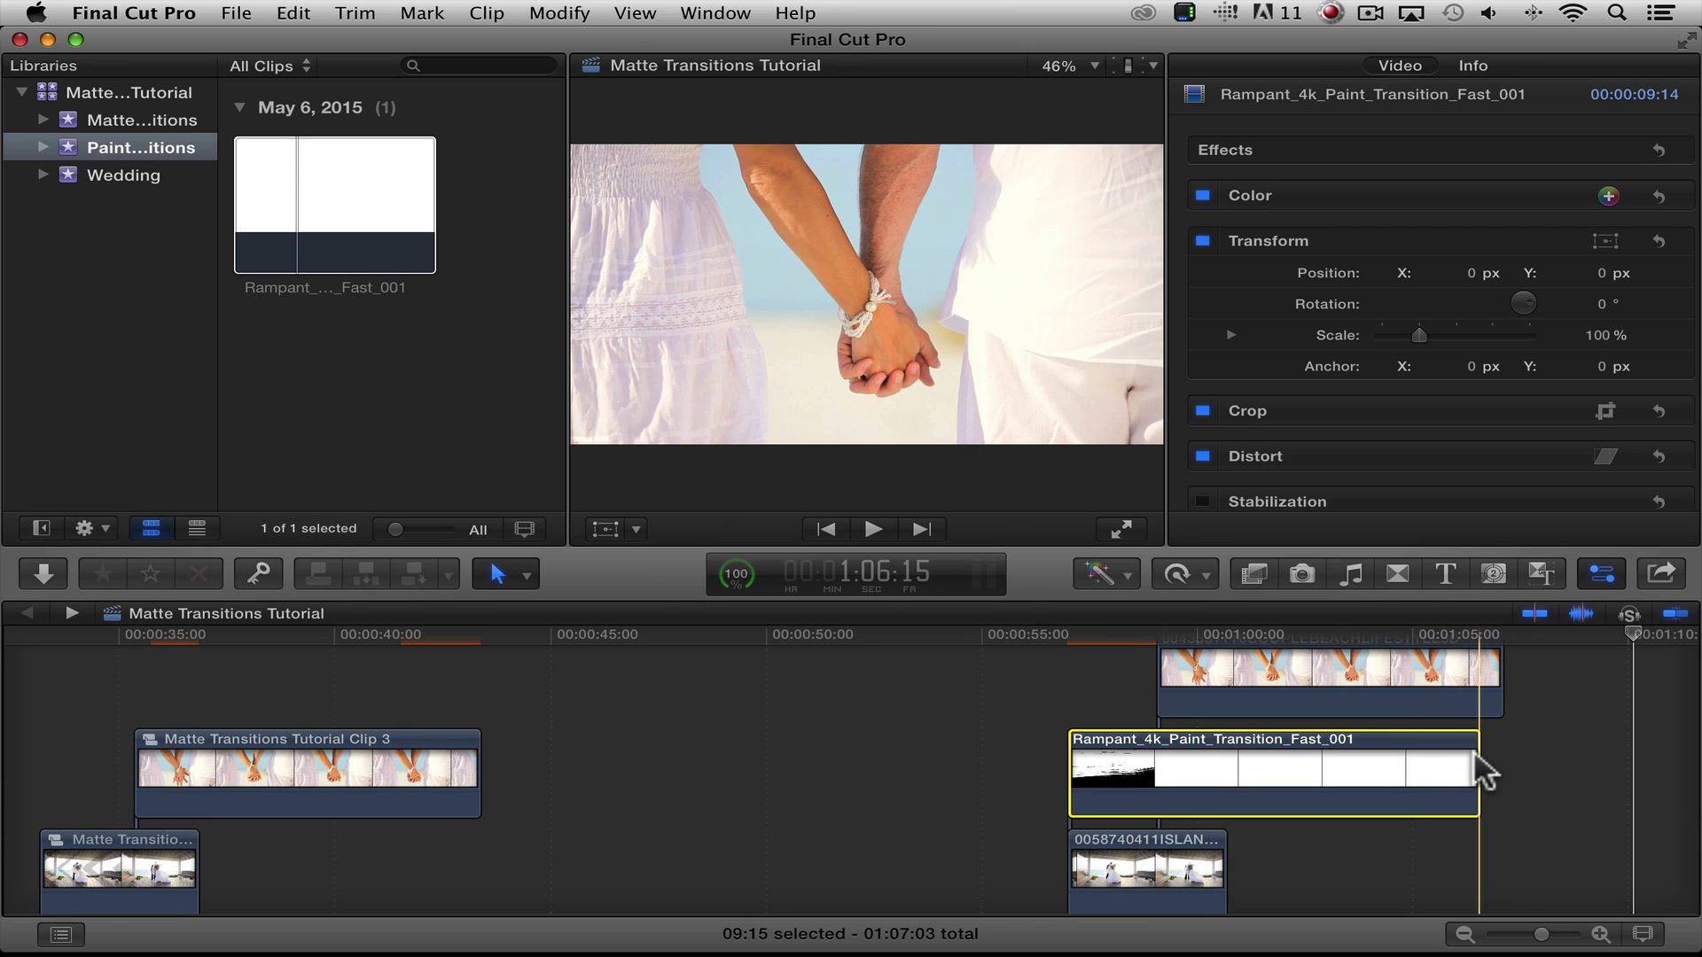
left_click_drag(1468, 760, 1378, 762)
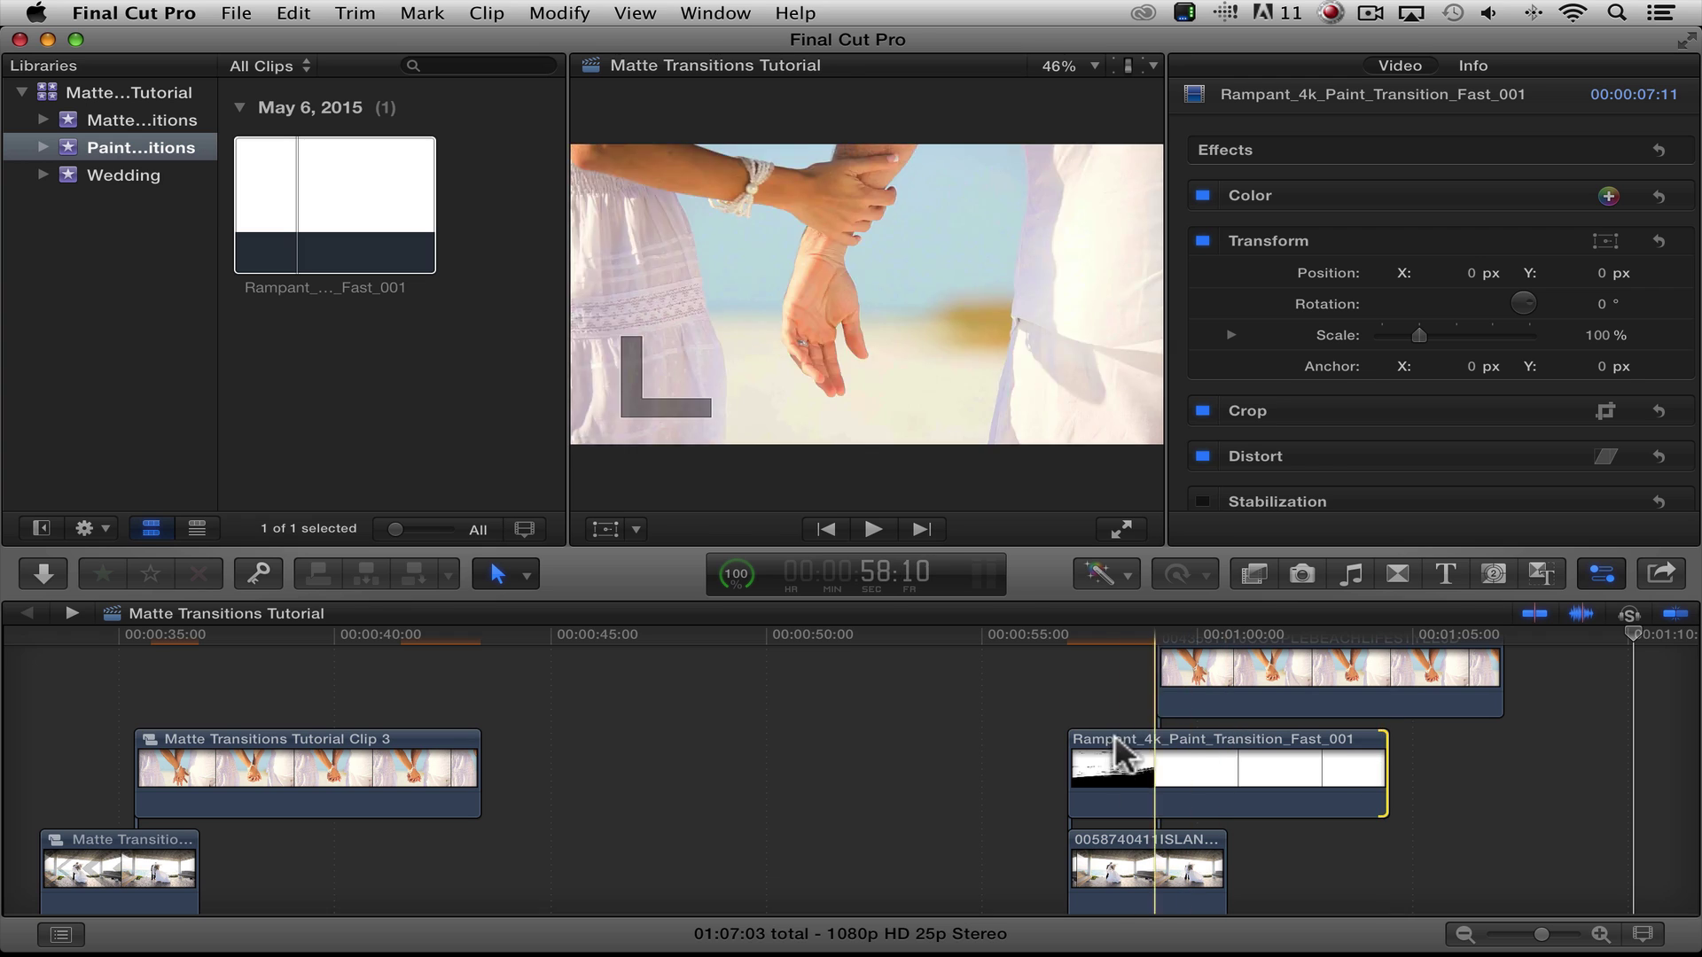
Step: Park the playhead partway through the paint stroke and set the matte's Spatial Conform type to Fill
left_click(1104, 769)
left_click(1068, 635)
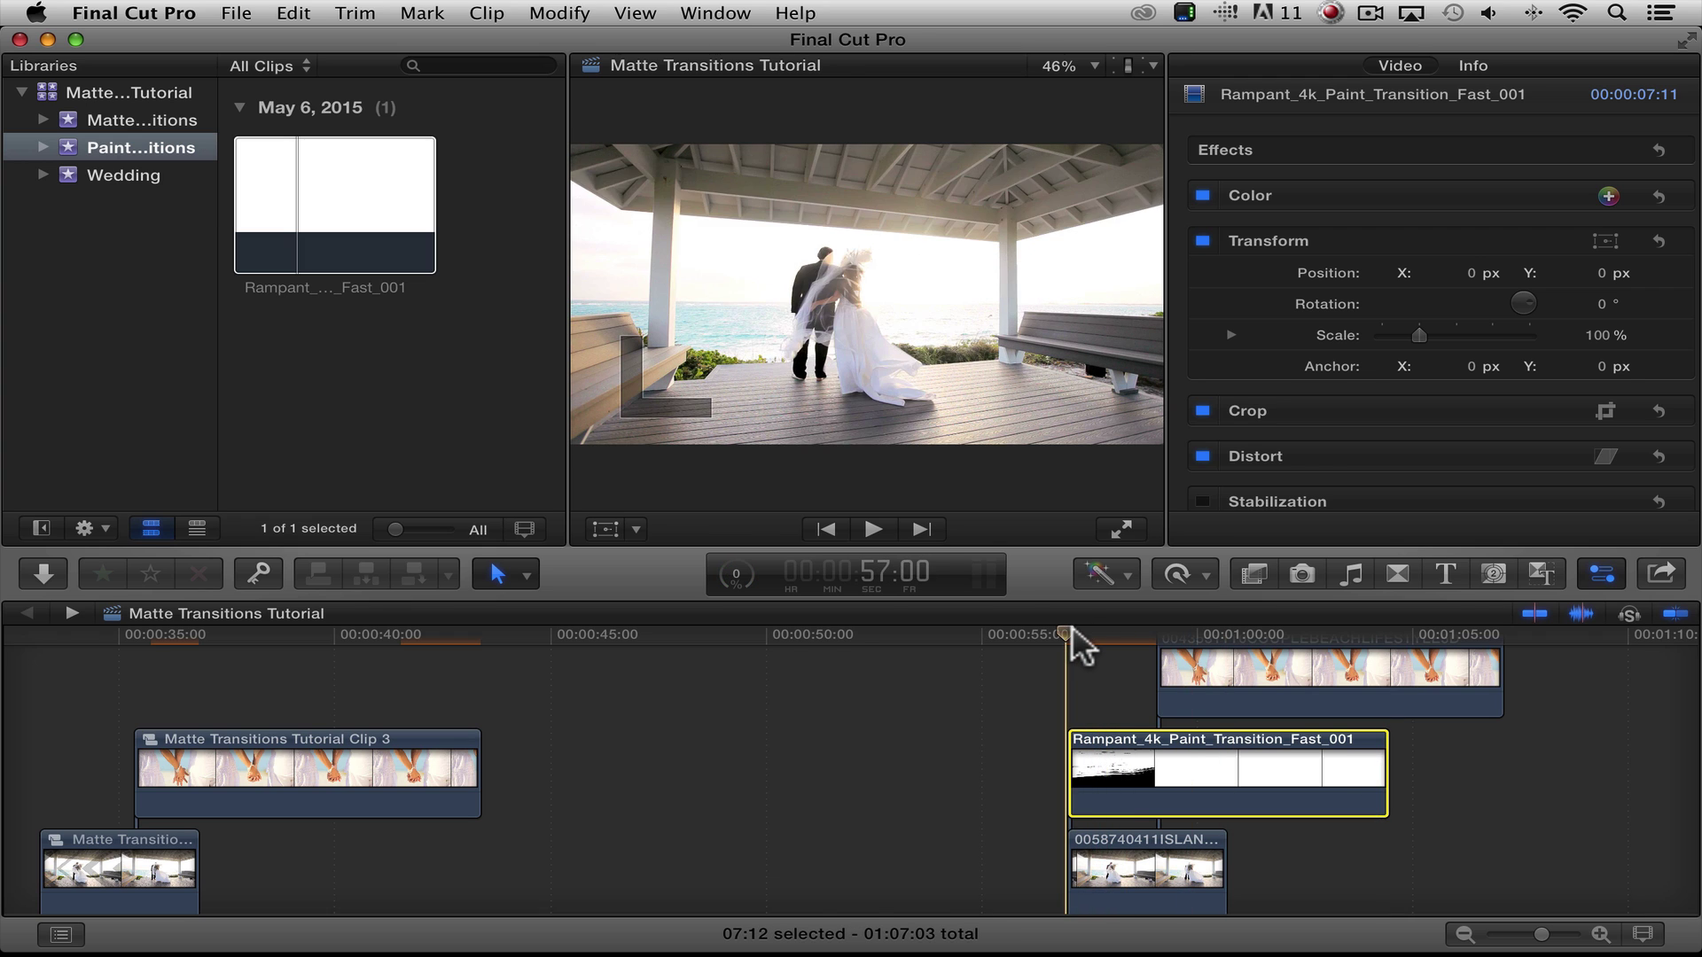
left_click(1083, 626)
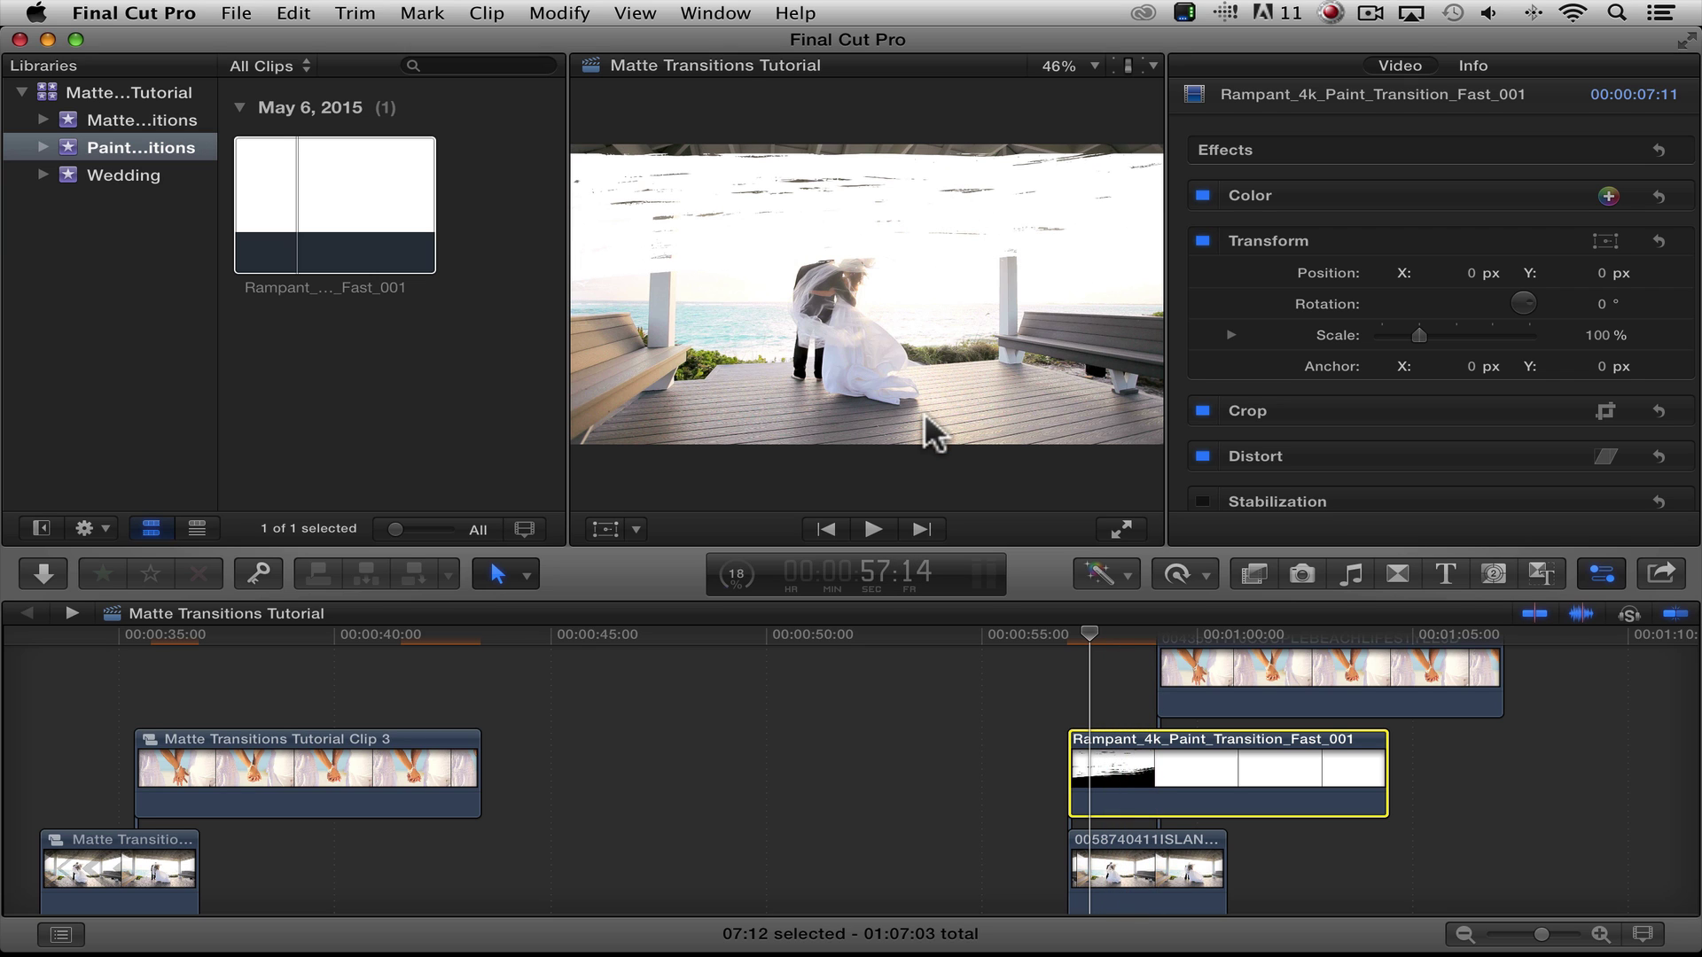
scroll(1400, 386, "down", 5)
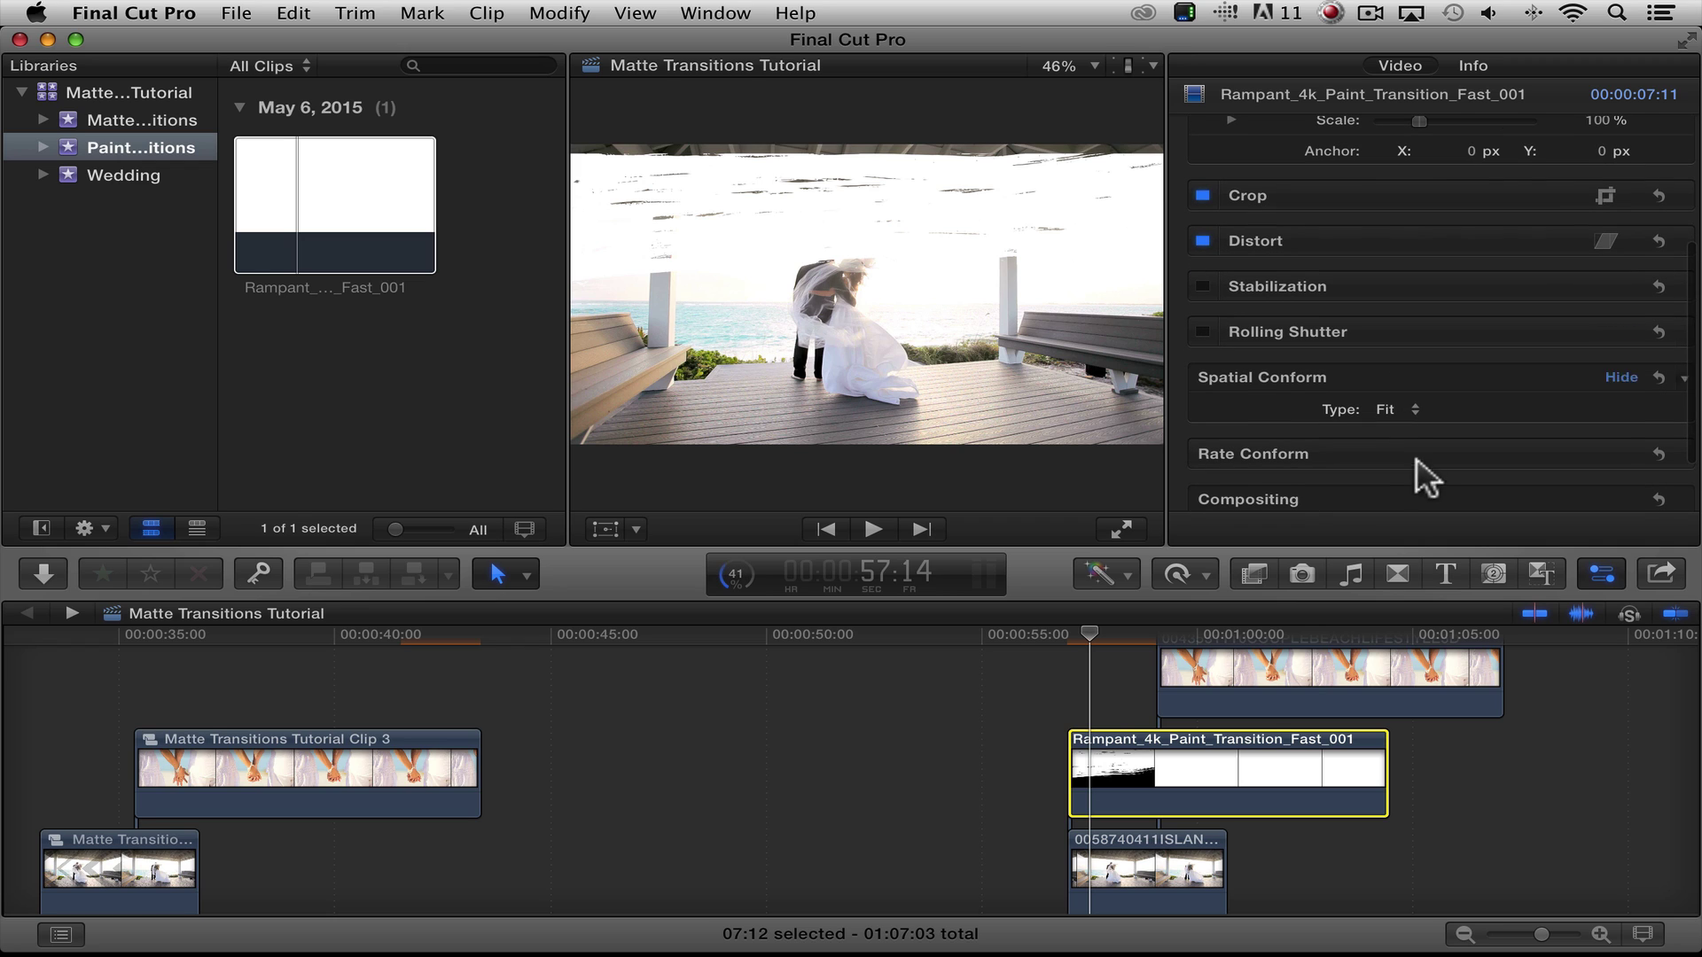
left_click(1411, 408)
left_click(1407, 426)
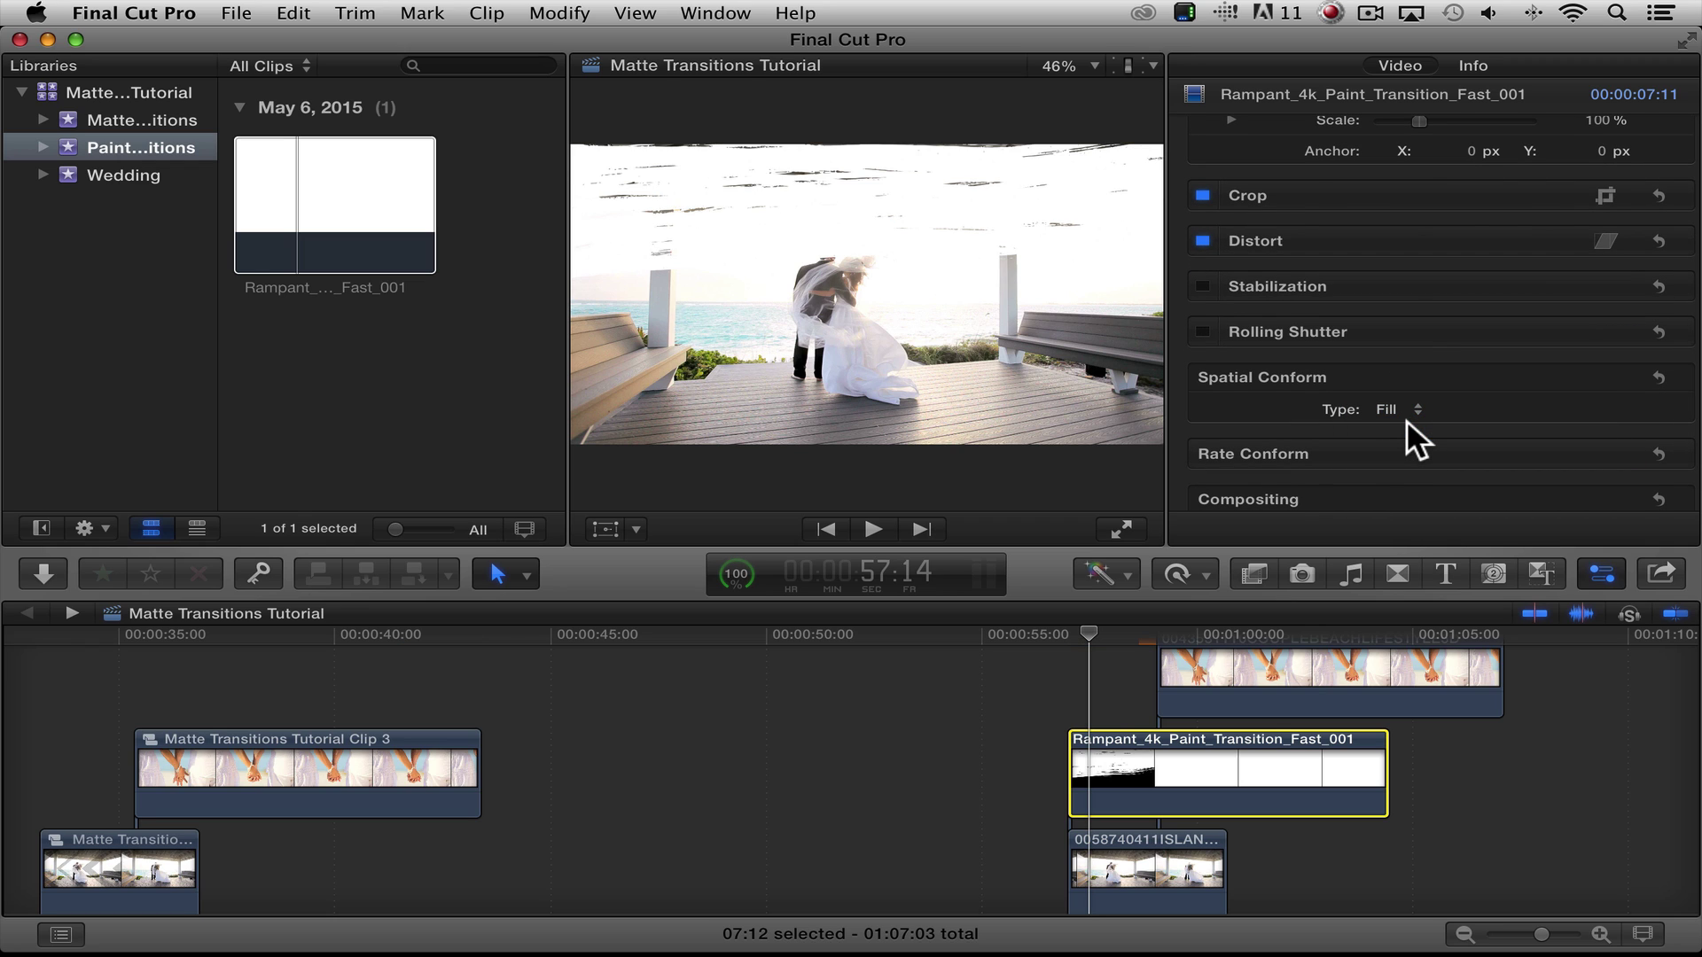
Step: Try the None Spatial Conform type on the paint matte for comparison, and return it to Fill
left_click(1411, 413)
left_click(1408, 424)
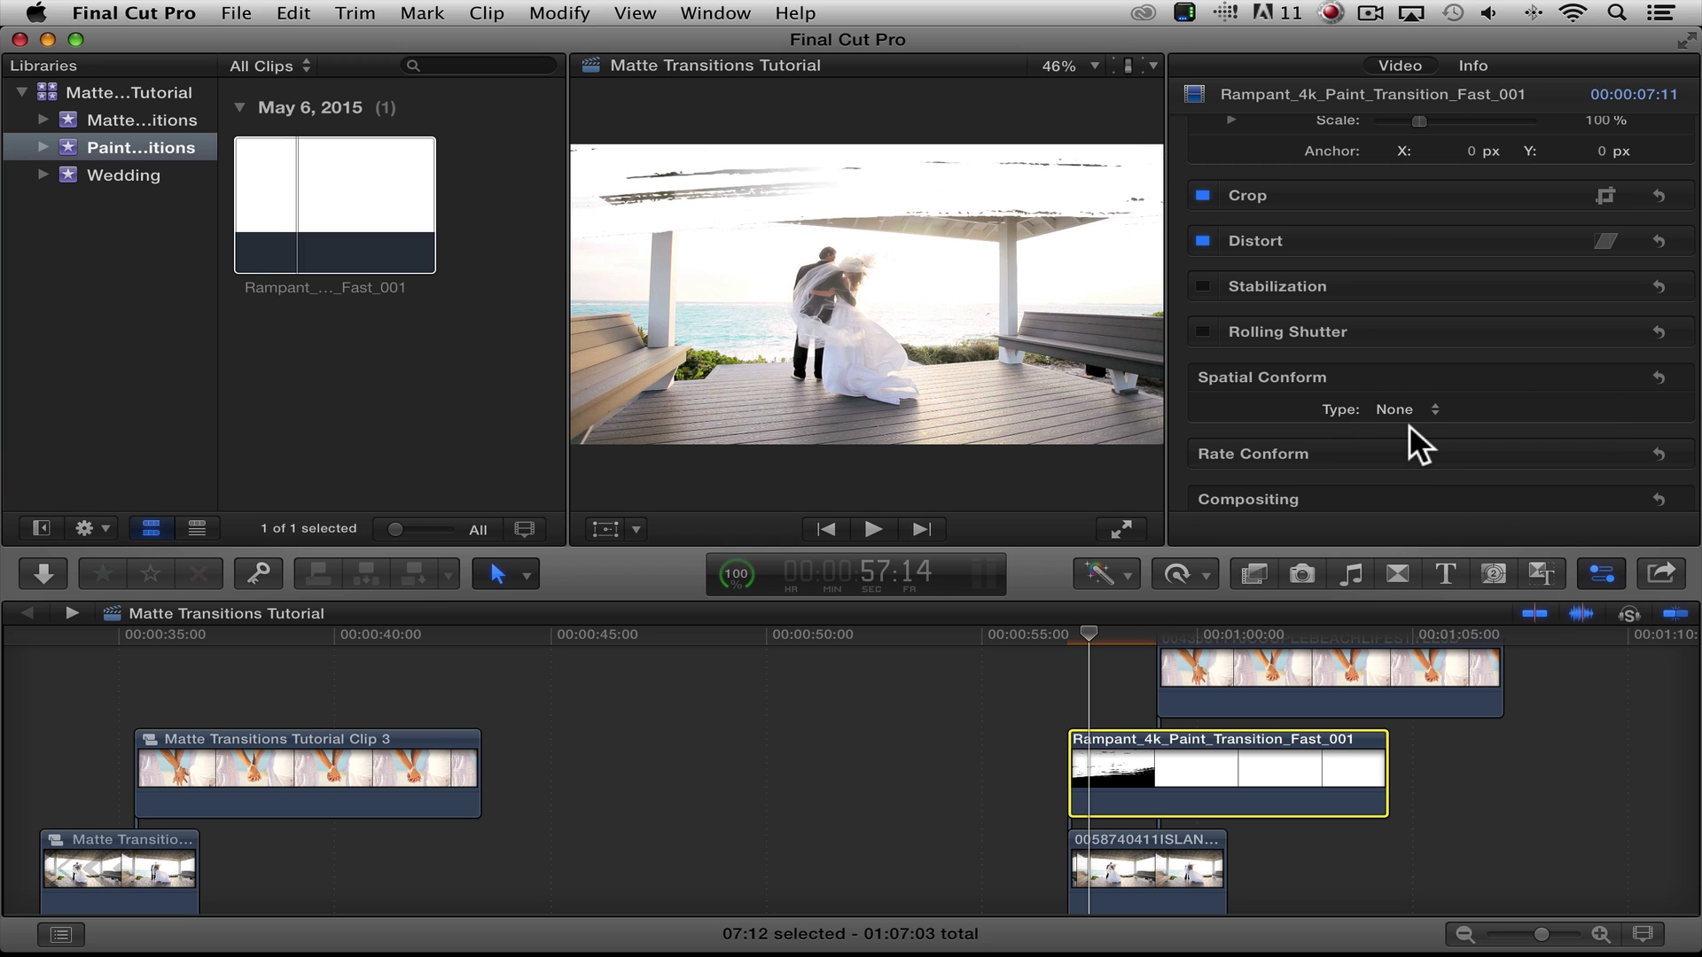
left_click(1408, 410)
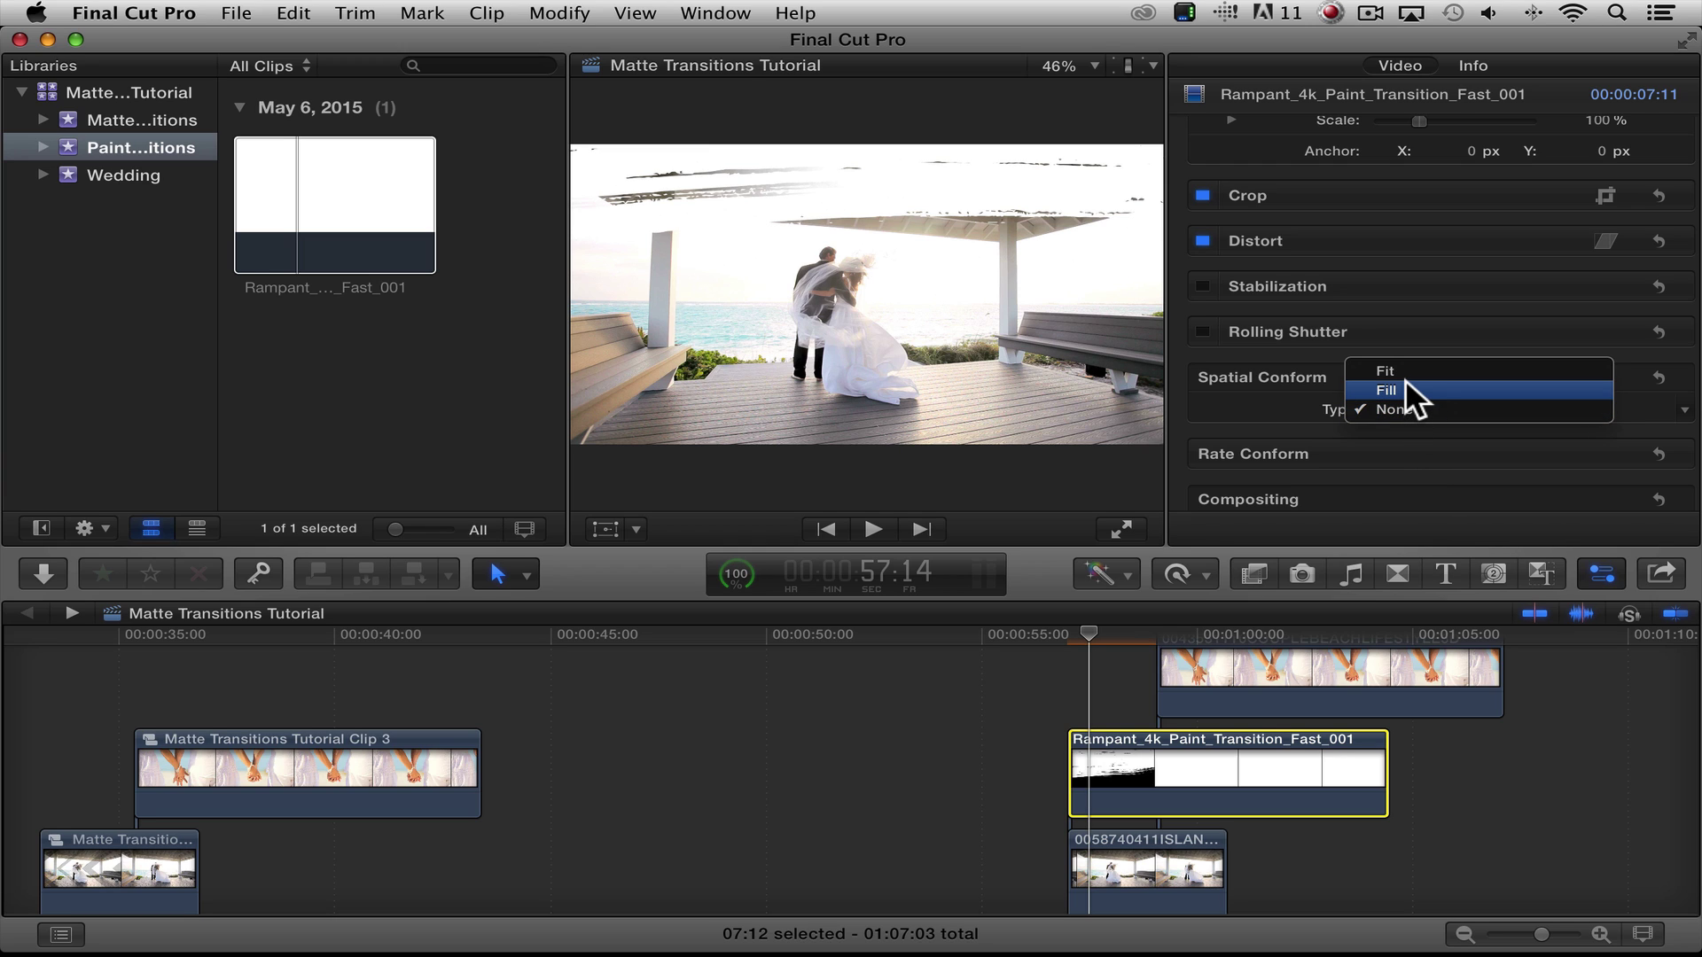
left_click(1406, 379)
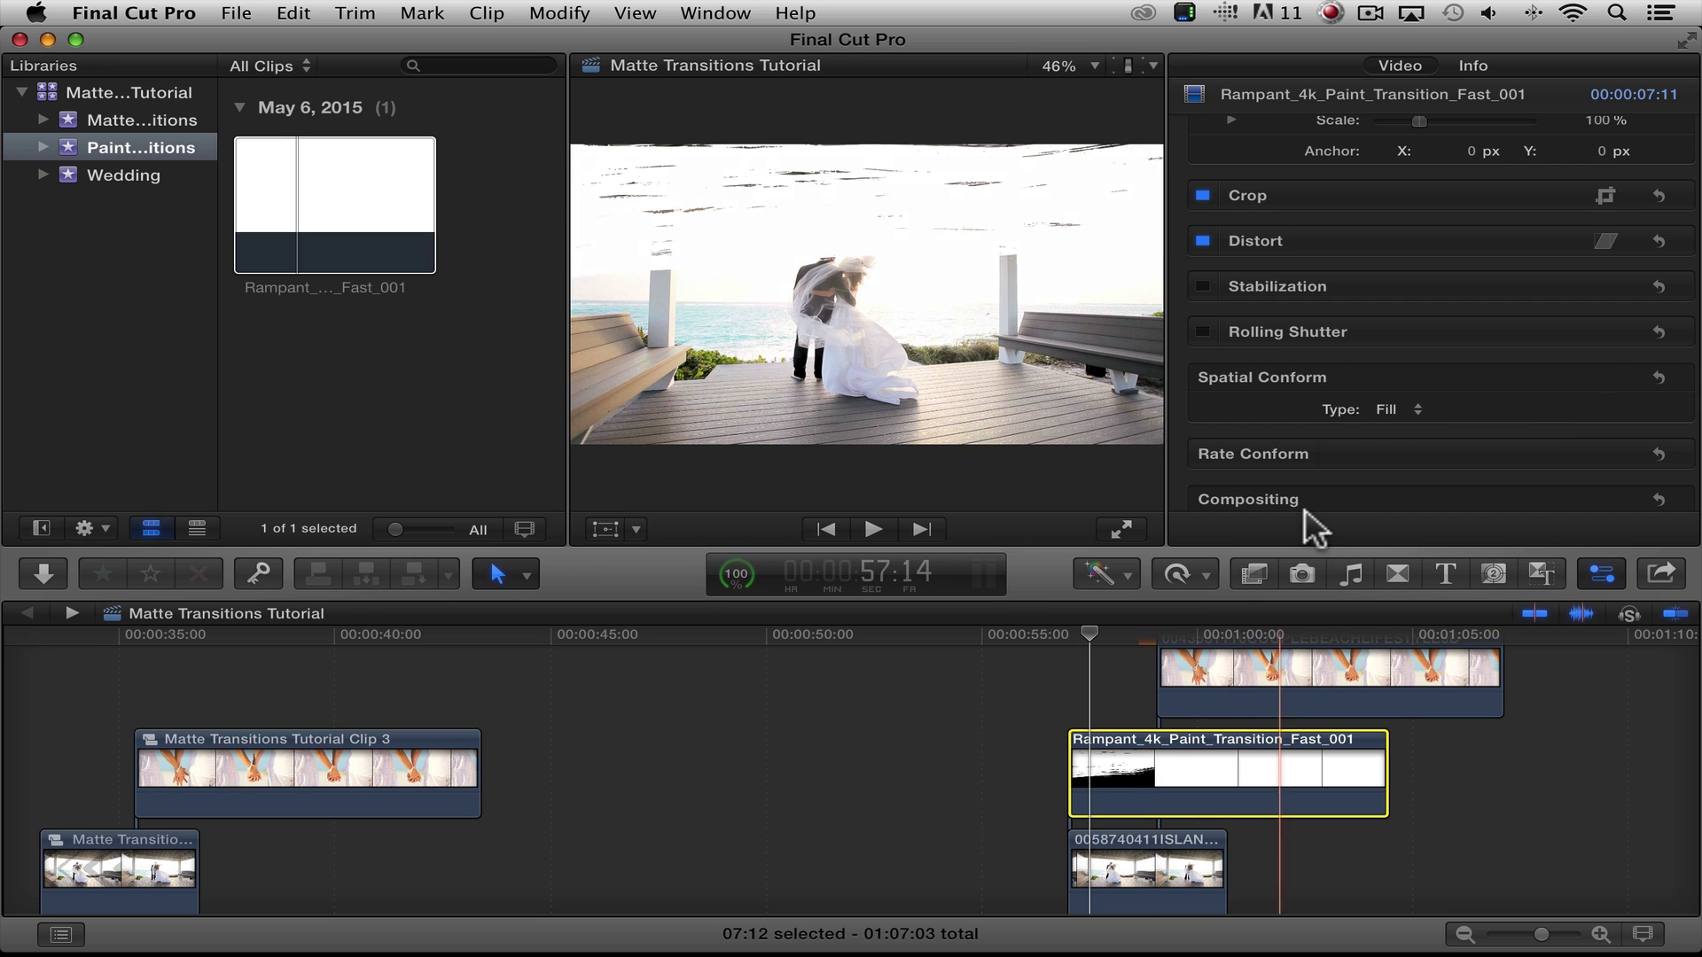
Step: Set the paint matte's blend mode to Stencil Alpha
scroll(1321, 461, "down", 3)
left_click(1436, 453)
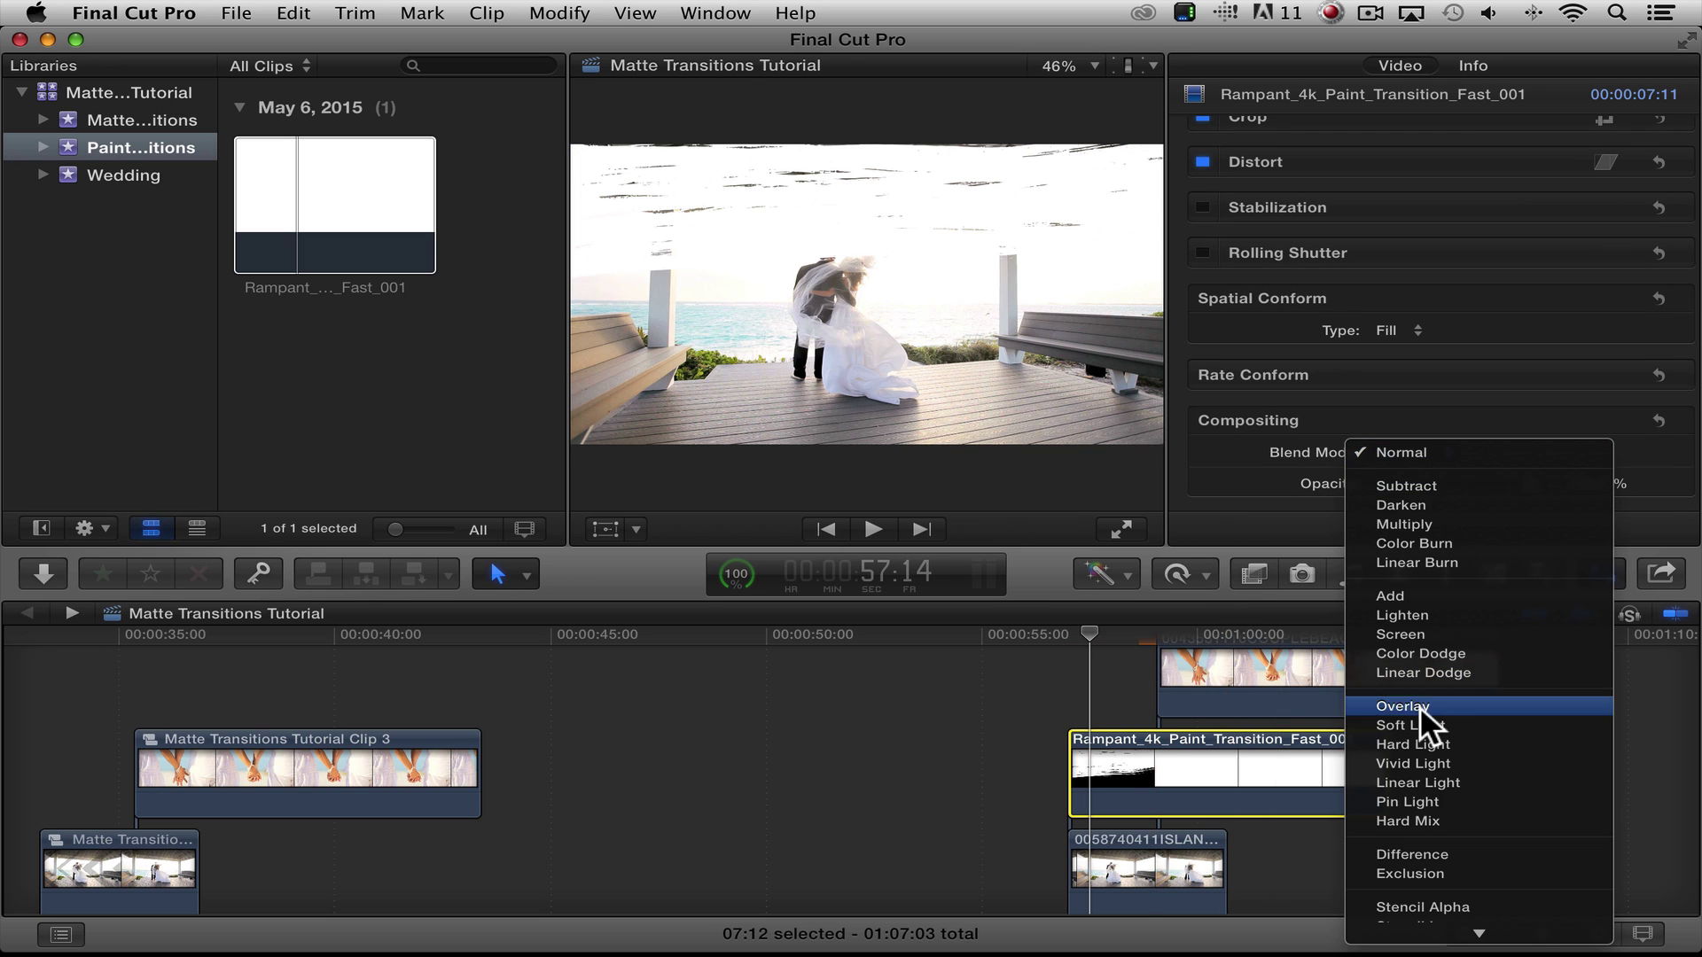
scroll(1434, 778, "down", 3)
left_click(1440, 795)
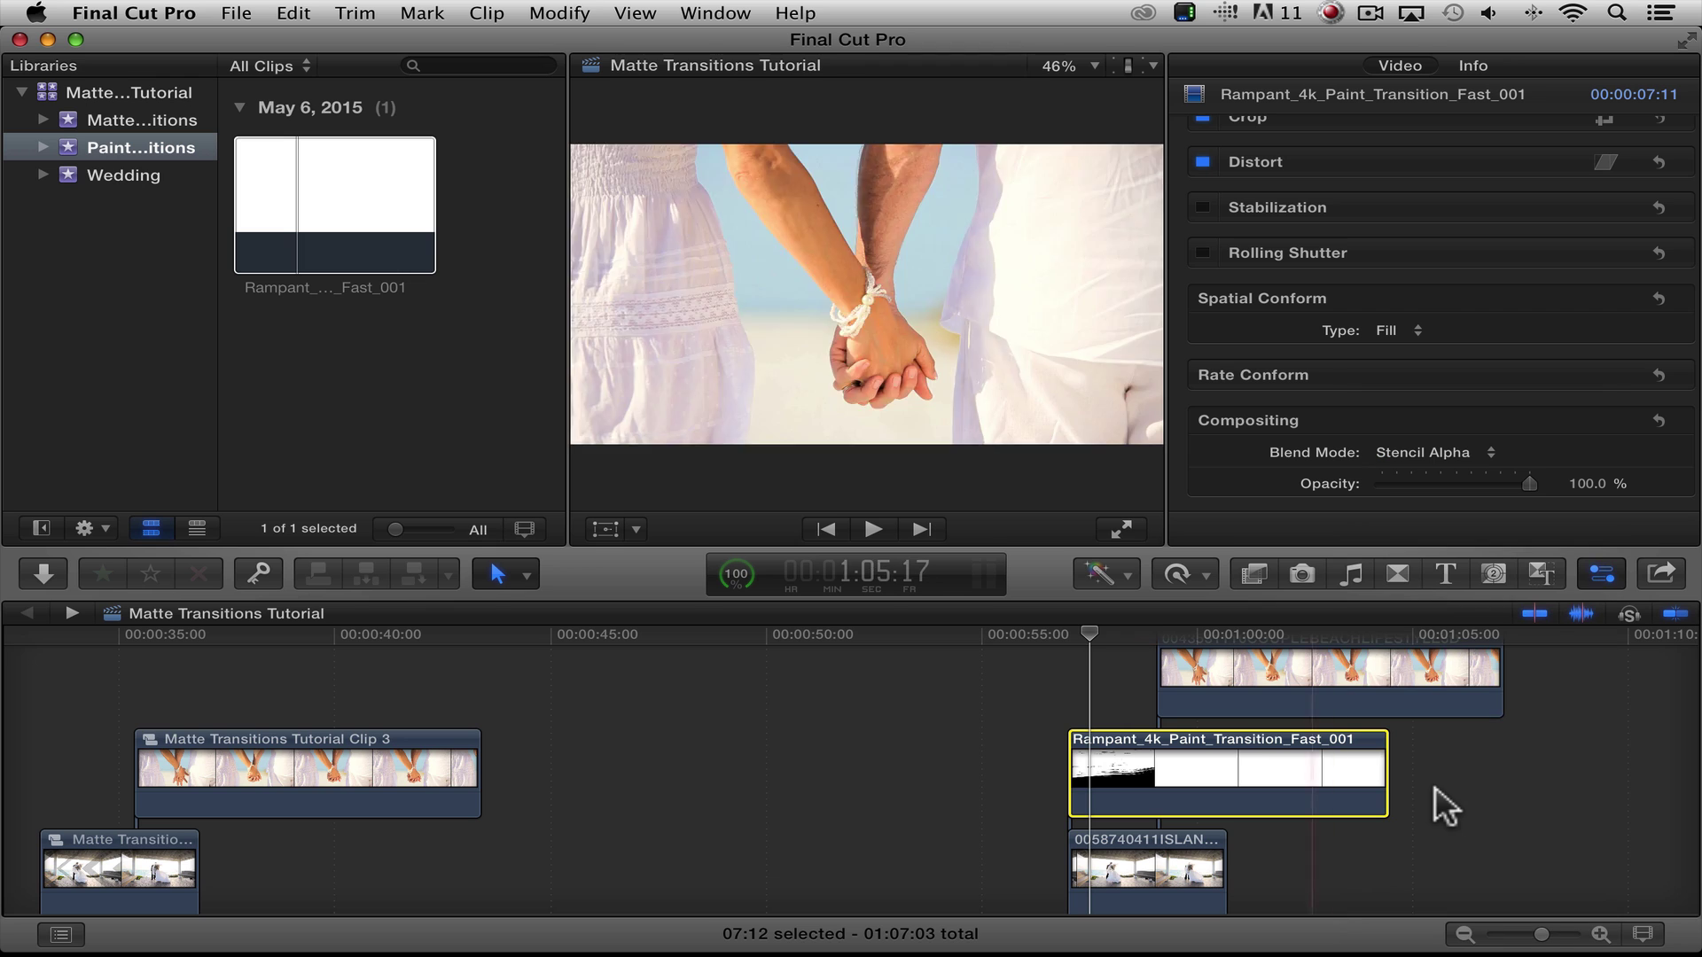
Step: Step forward through the start of the paint matte to examine how the brush strokes reveal the island clip
key("Right")
key("Right")
key("Right")
key("Right")
key("Right")
key("Right")
key("Right")
key("Right")
key("Right")
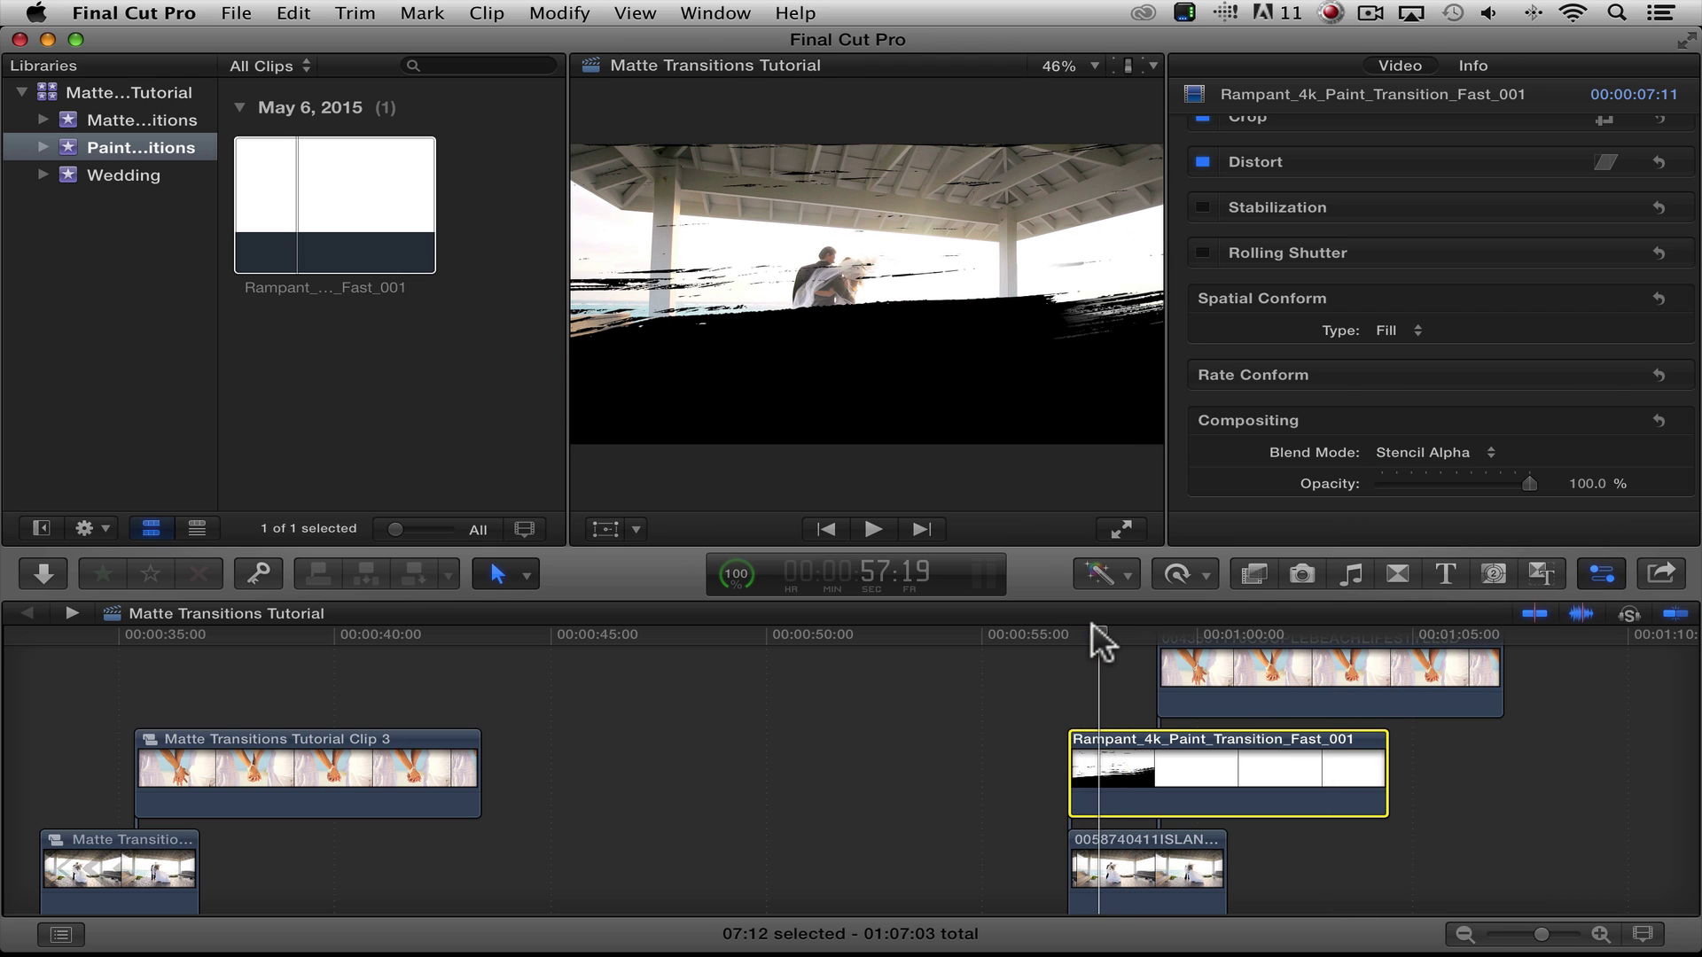
Step: Combine the paint matte and the island wedding clip into a compound clip
scroll(1108, 679, "down", 2)
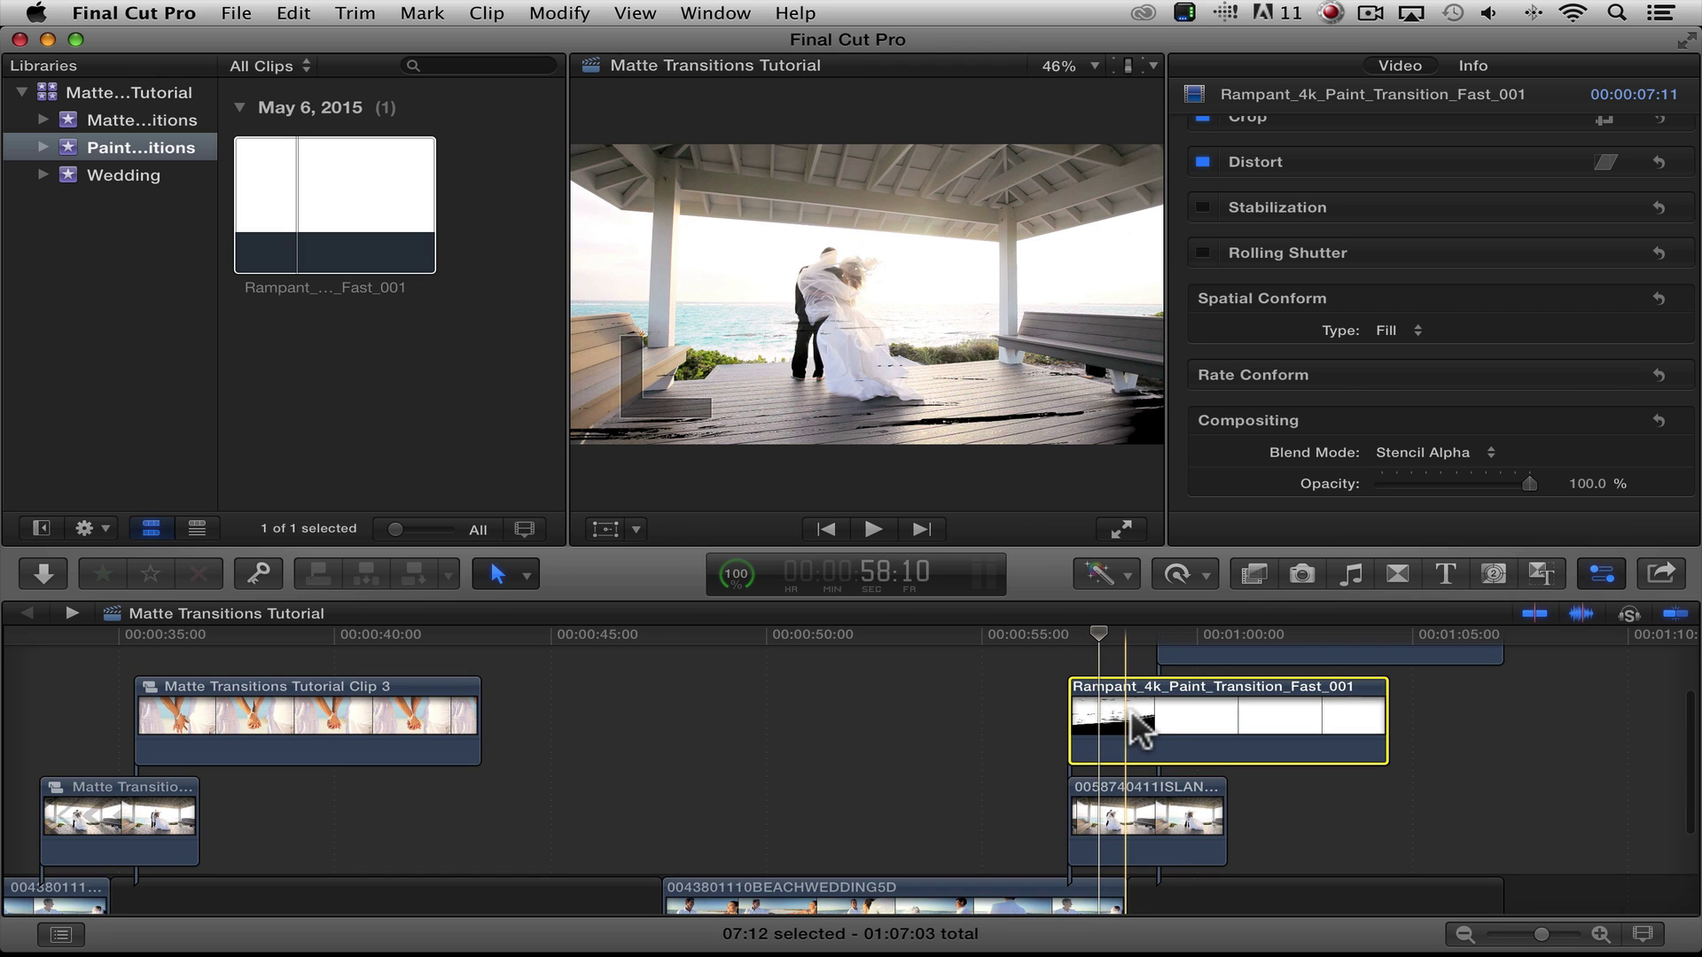
right_click(1126, 801)
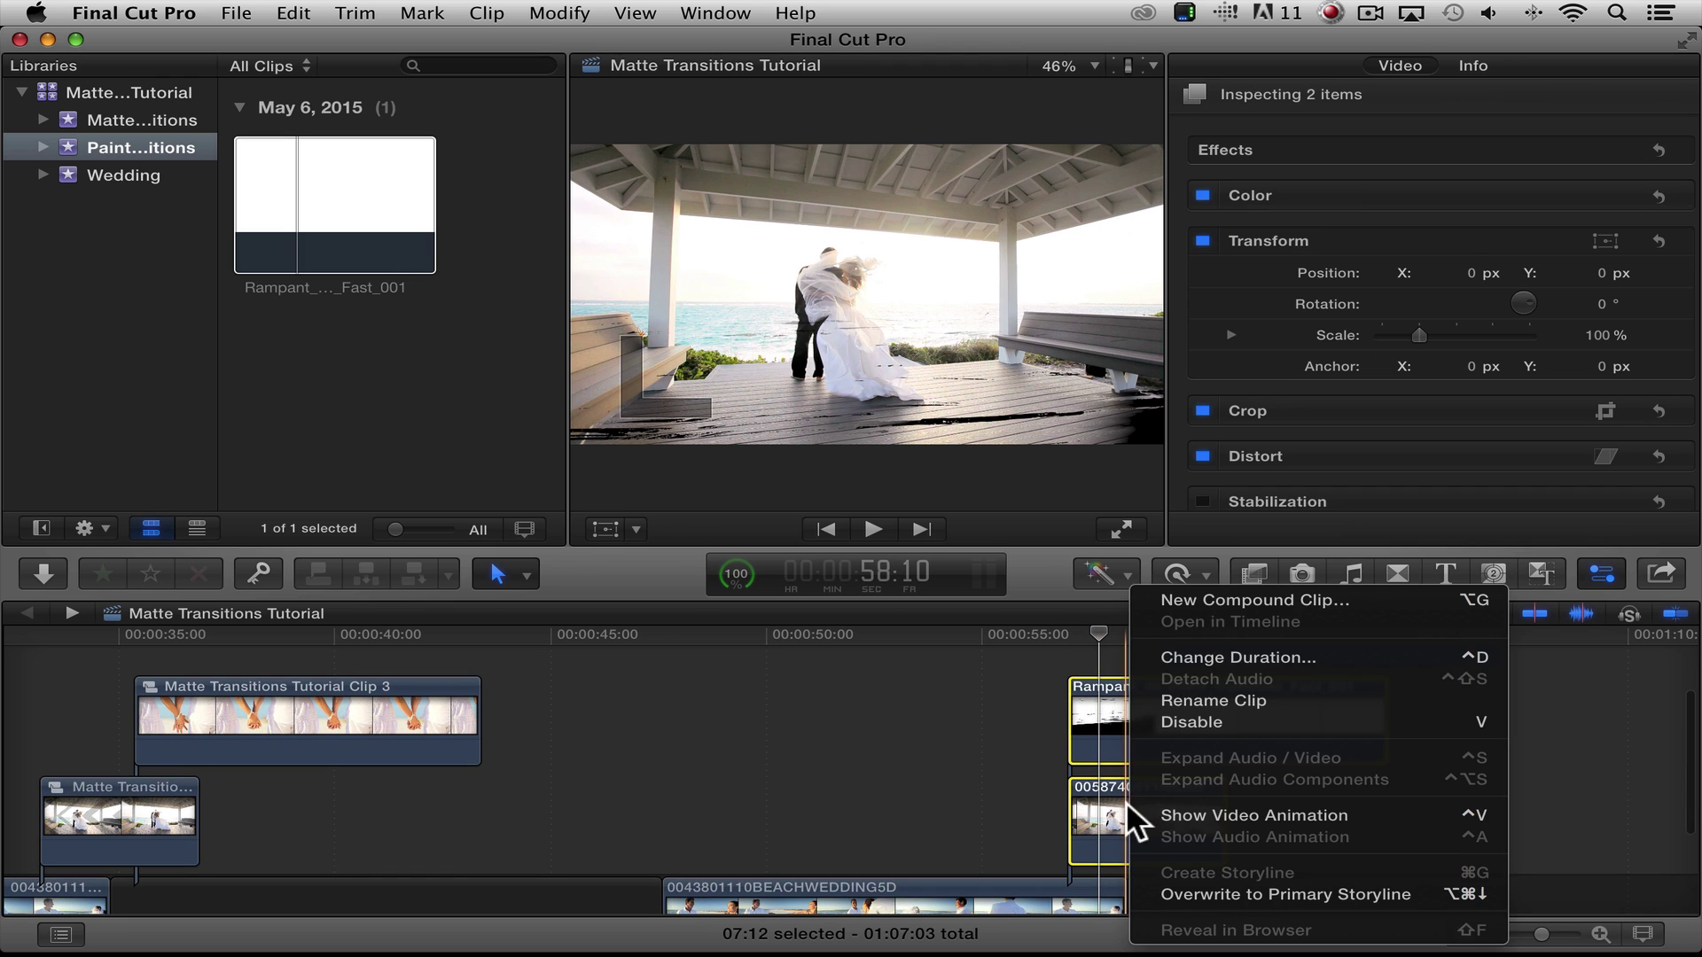
left_click(1200, 598)
key("Return")
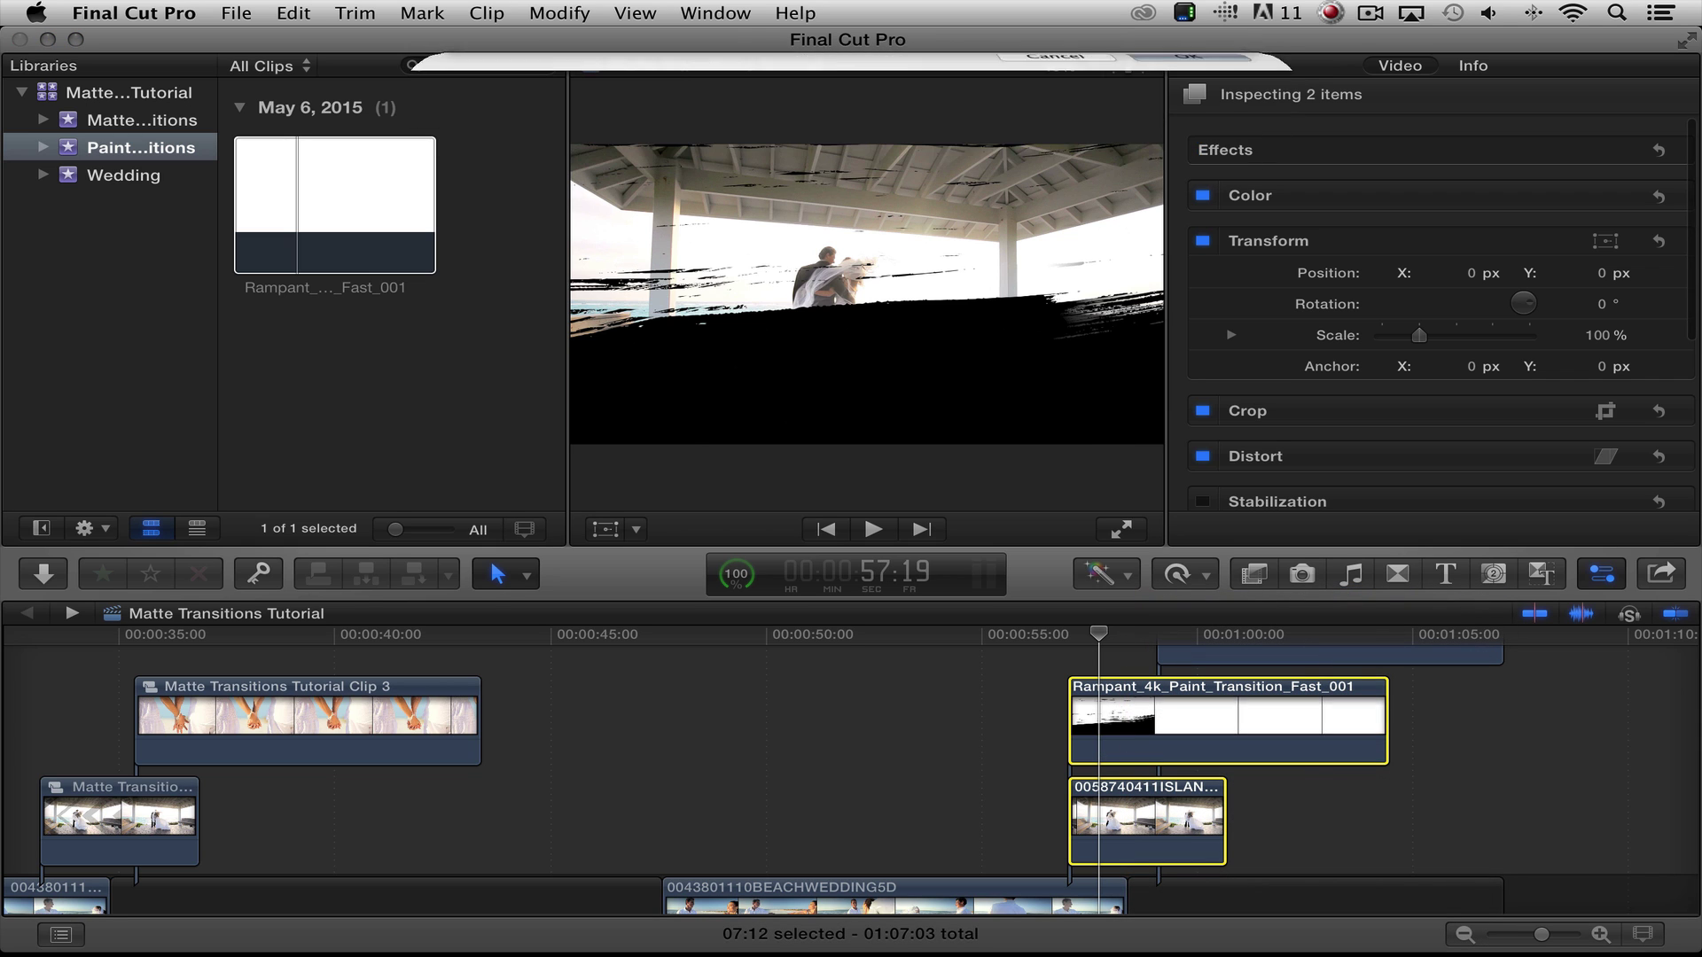
Step: Play back the island paint transition and scrub back to where the beach wedding clip ends
left_click_drag(1073, 642, 987, 620)
key("space")
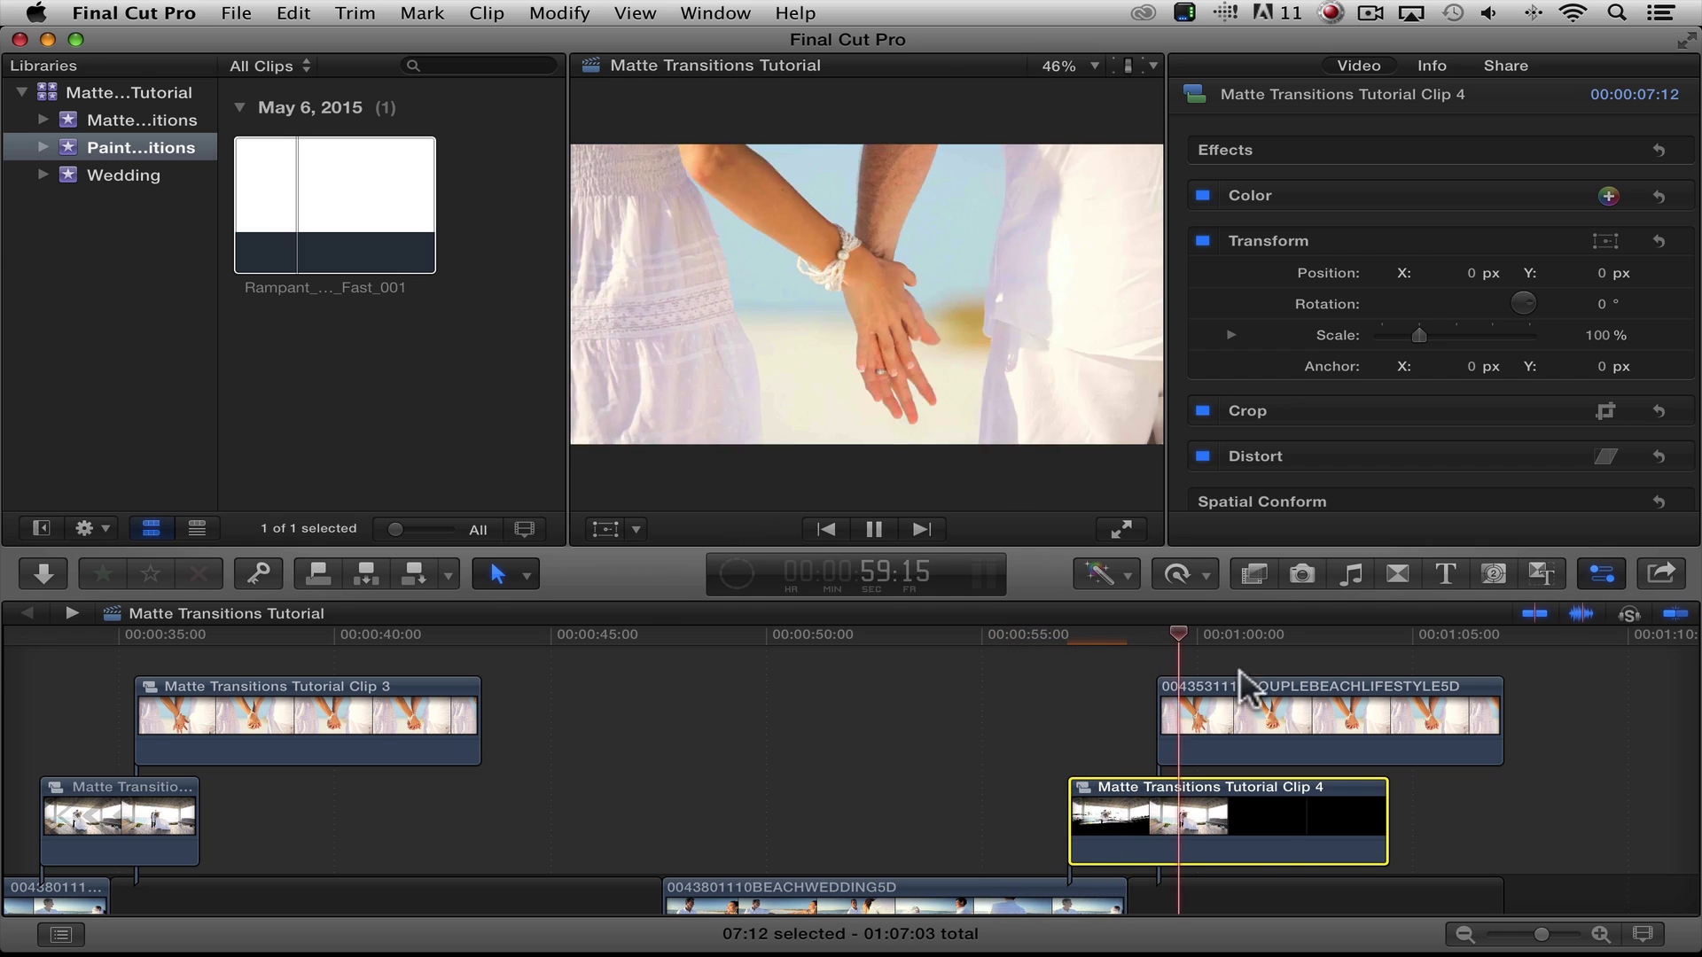
left_click_drag(1177, 628, 1134, 643)
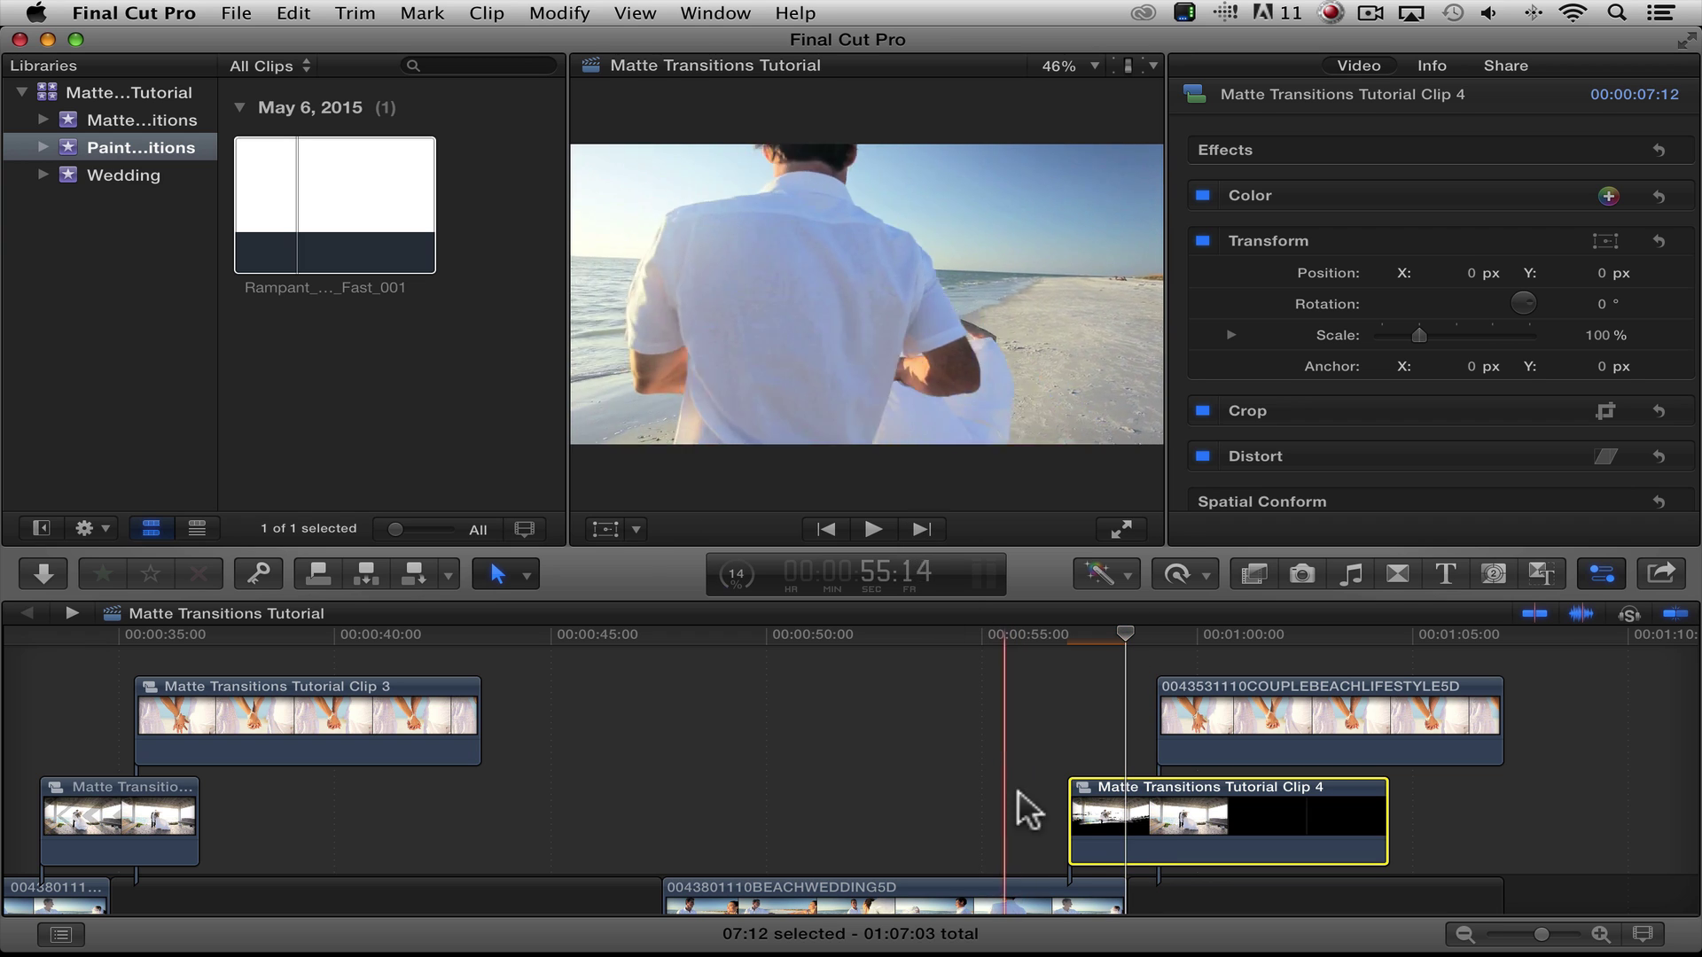
Step: Shift the island paint compound clip slightly earlier so it overlaps more of the beach wedding clip
scroll(1547, 843, "down", 3)
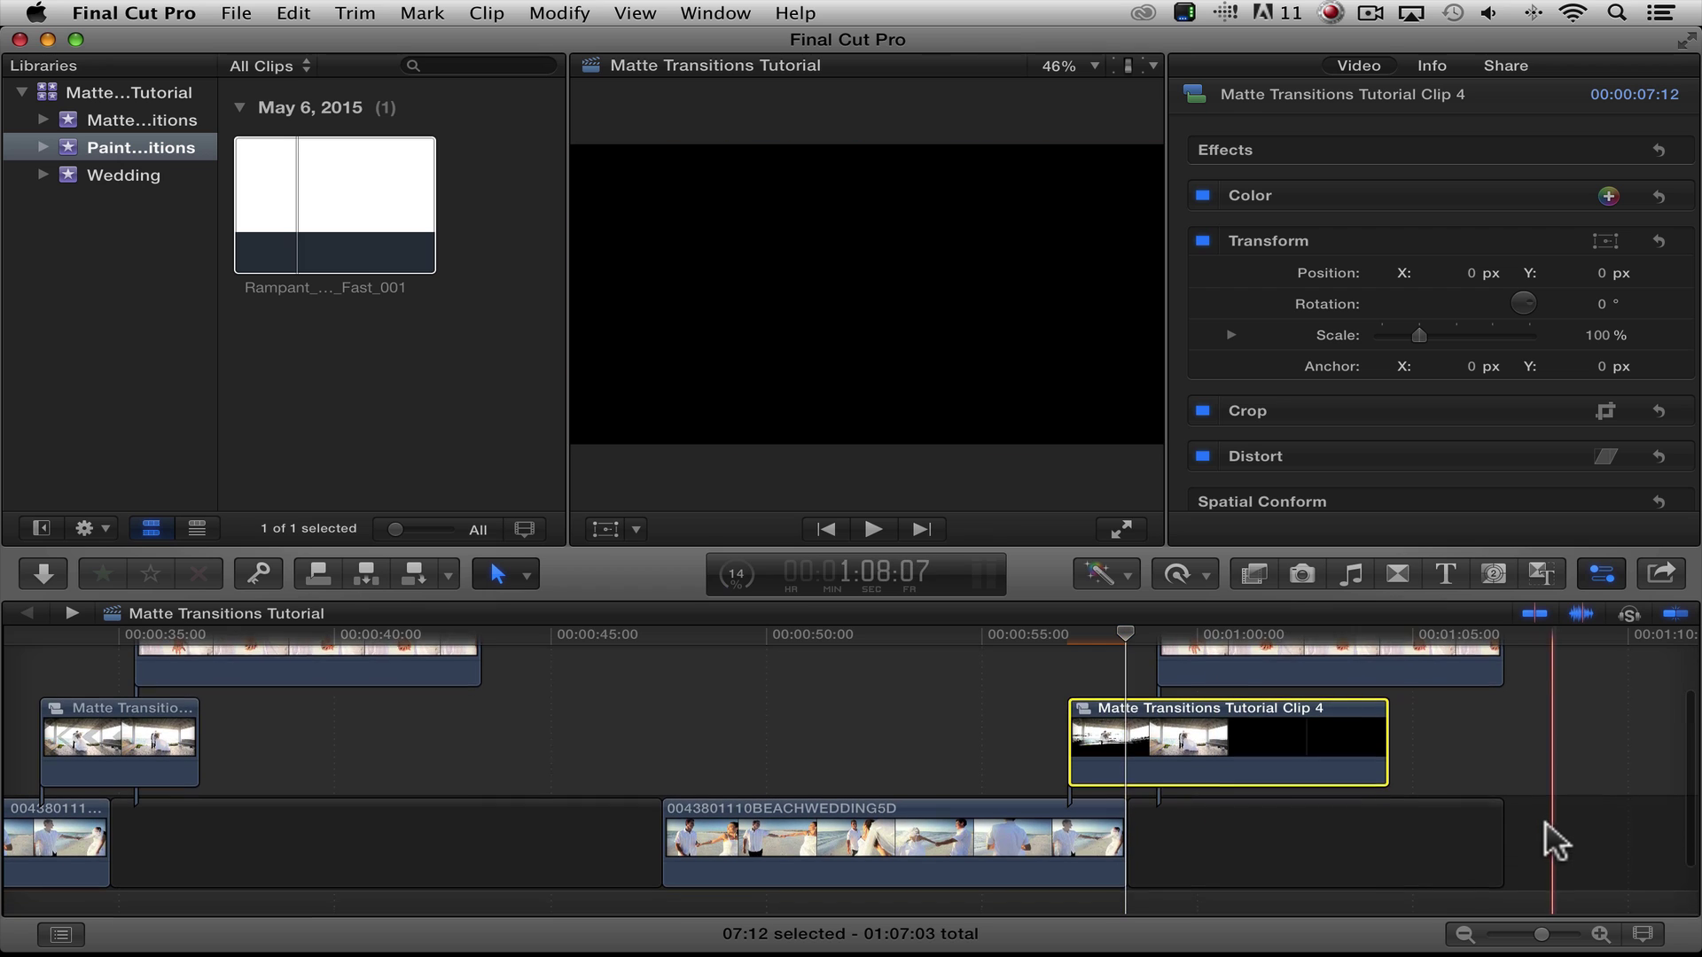
mouse_move(1065, 825)
left_mouse_down()
mouse_move(1083, 825)
mouse_move(1064, 825)
left_mouse_up()
left_click_drag(1143, 729, 1134, 734)
Step: Replay the repositioned island paint transition and scrub through its brush strokes to check the overlap
left_click_drag(1125, 635, 1009, 630)
key("space")
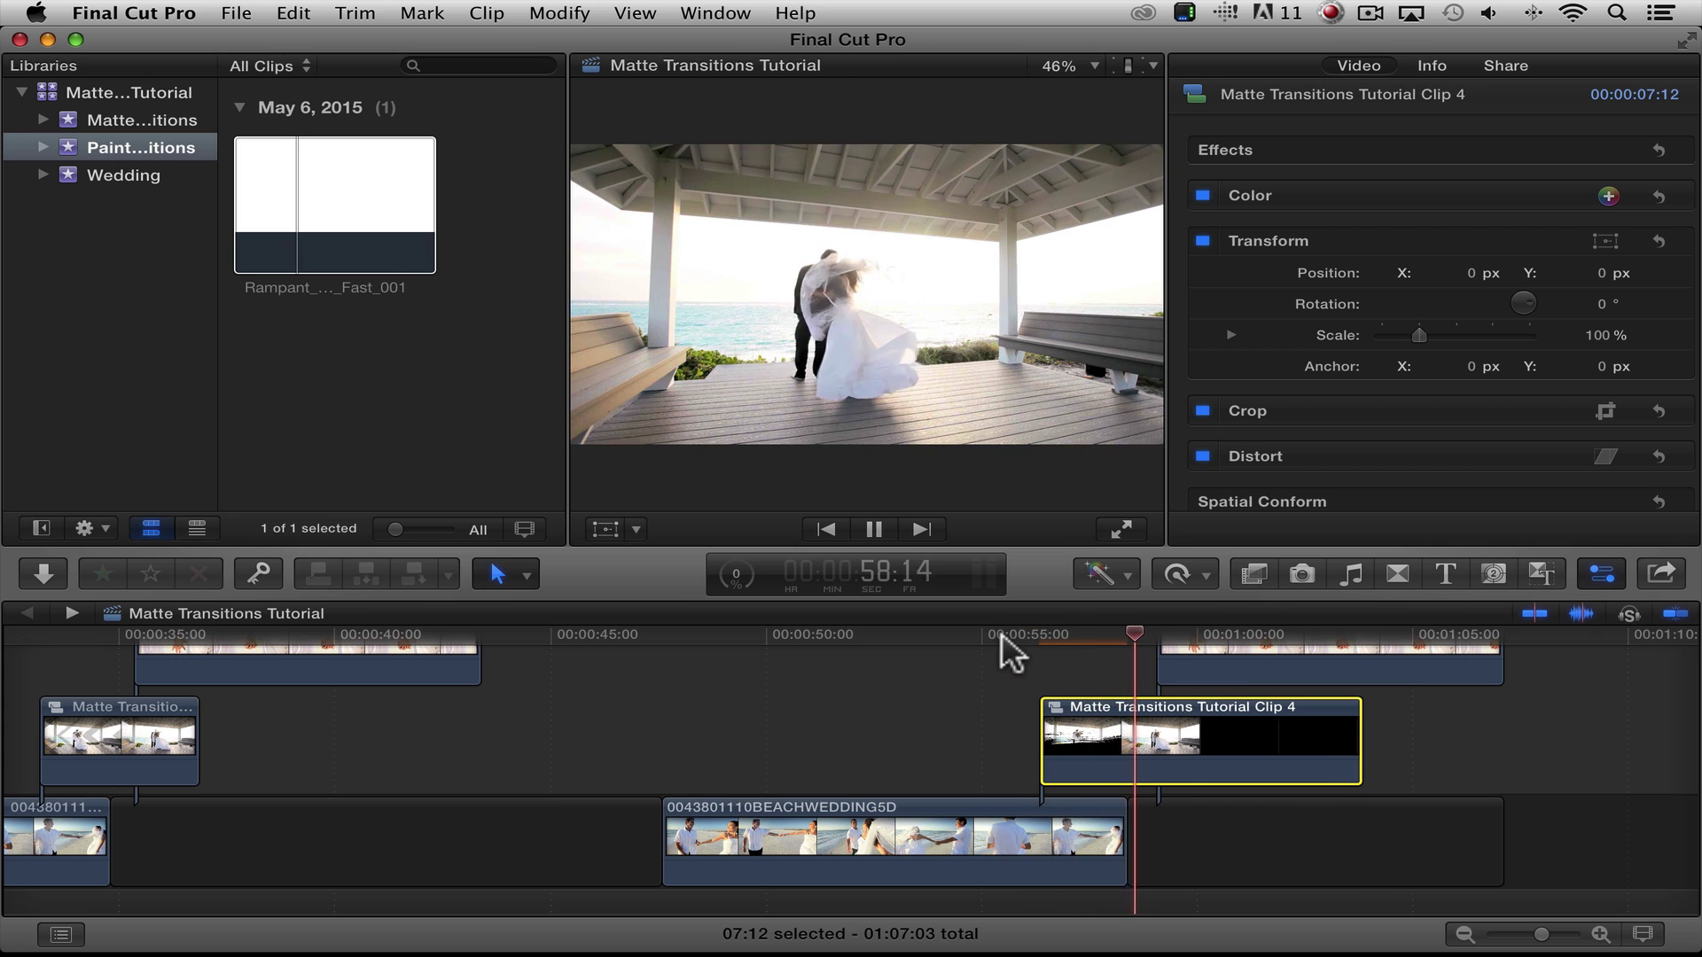
left_click_drag(1151, 637, 1087, 621)
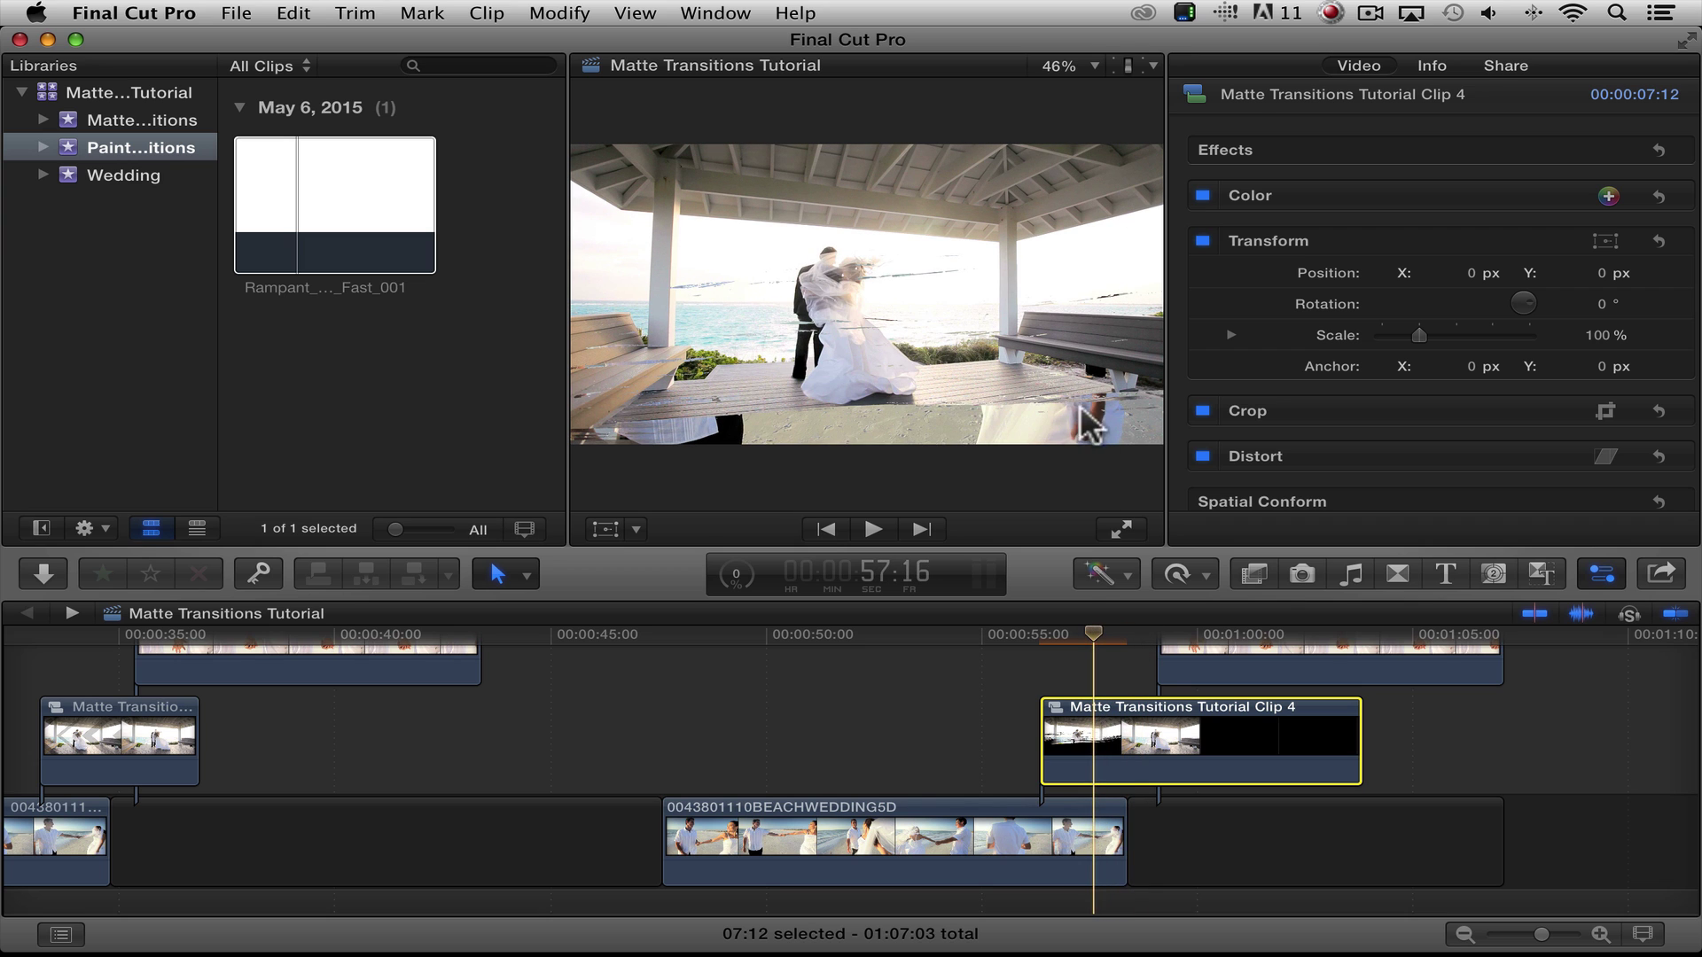
left_click(1023, 625)
key("space")
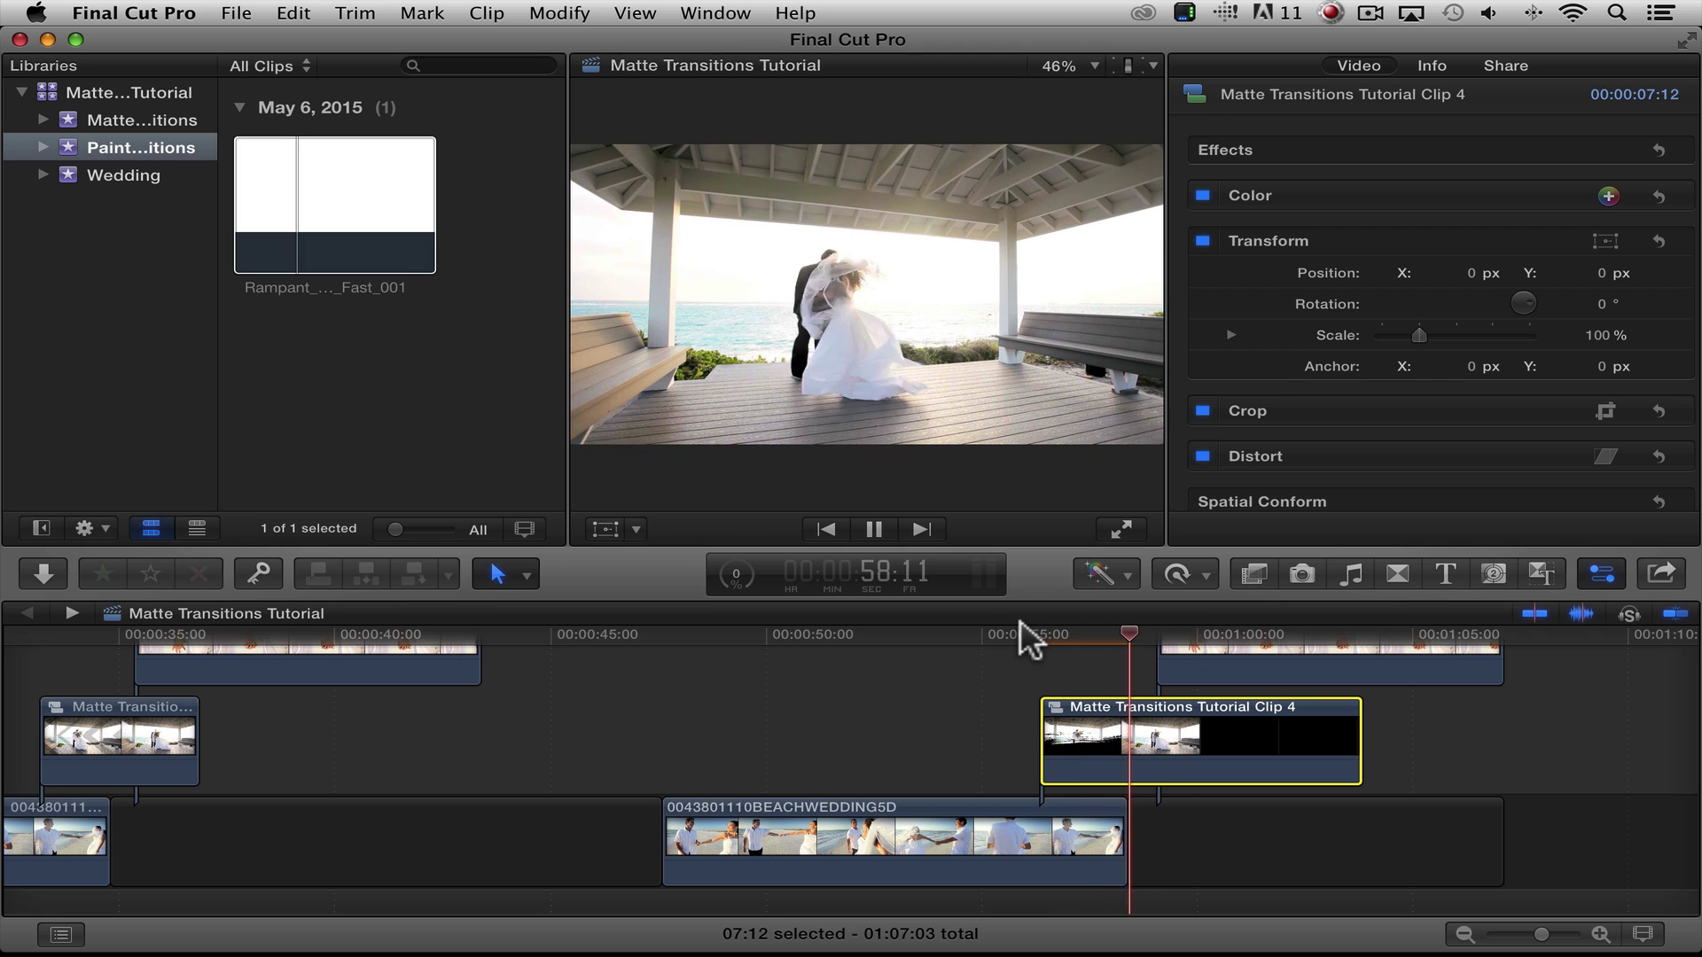
key("space")
Step: Move the couple beach clip later over the end of the island compound clip and place the paint matte above its start
left_click_drag(1252, 646, 1321, 736)
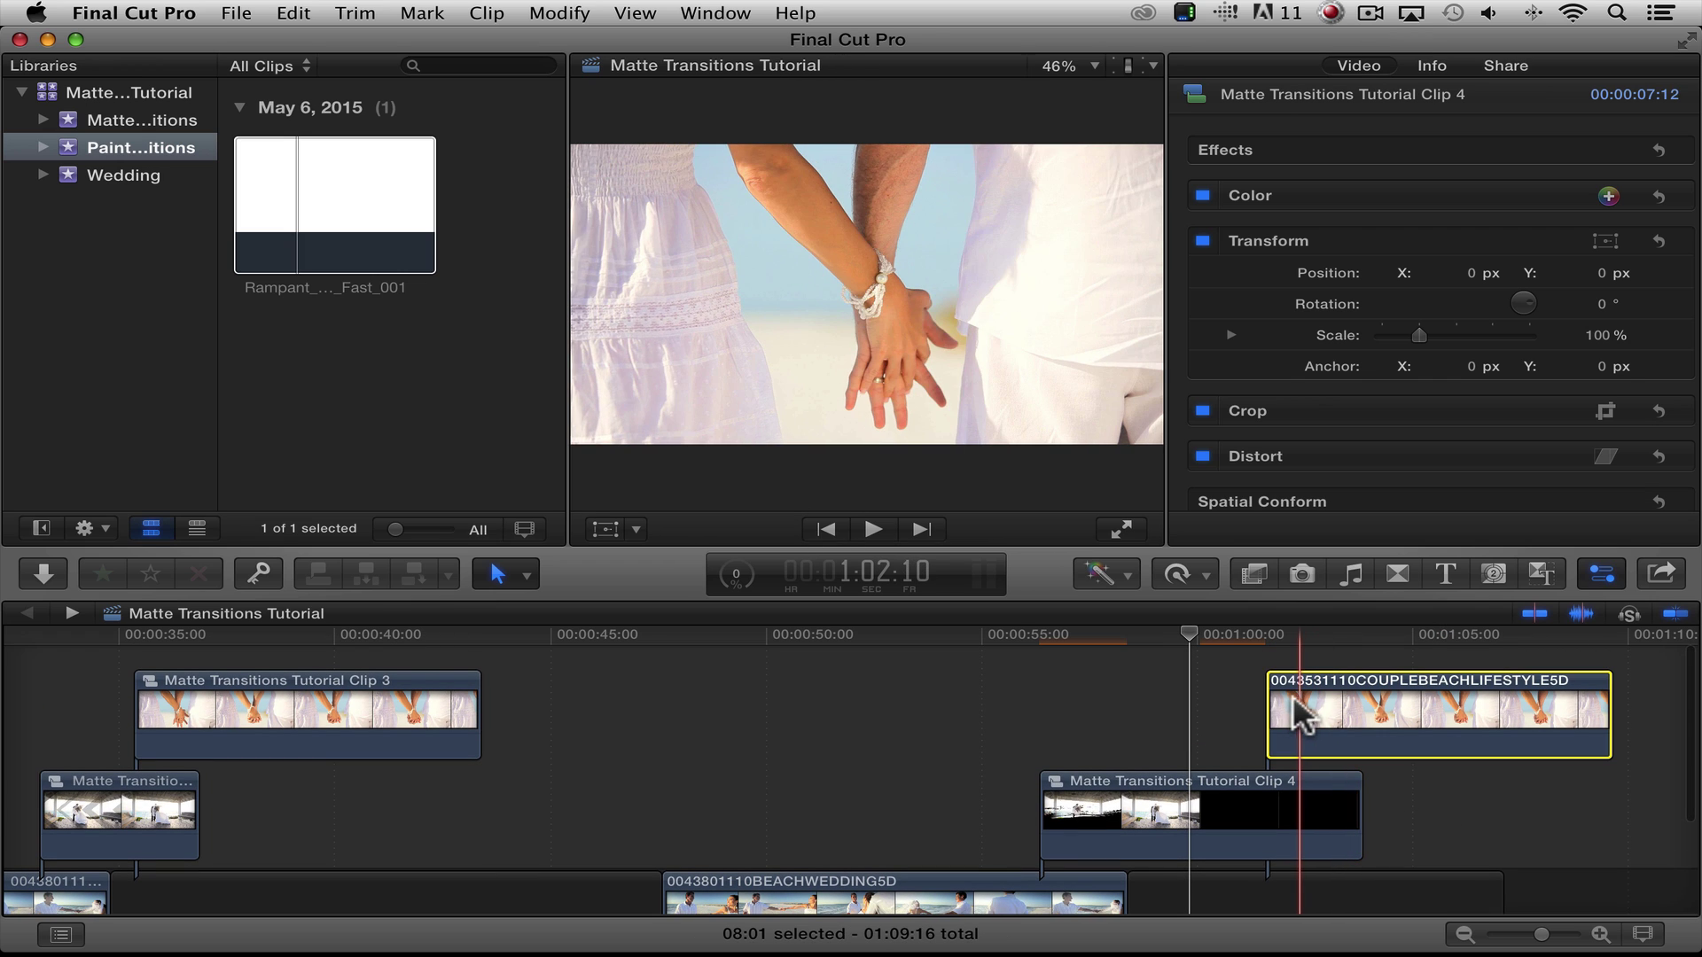
left_click(319, 191)
left_click_drag(1352, 665, 1280, 657)
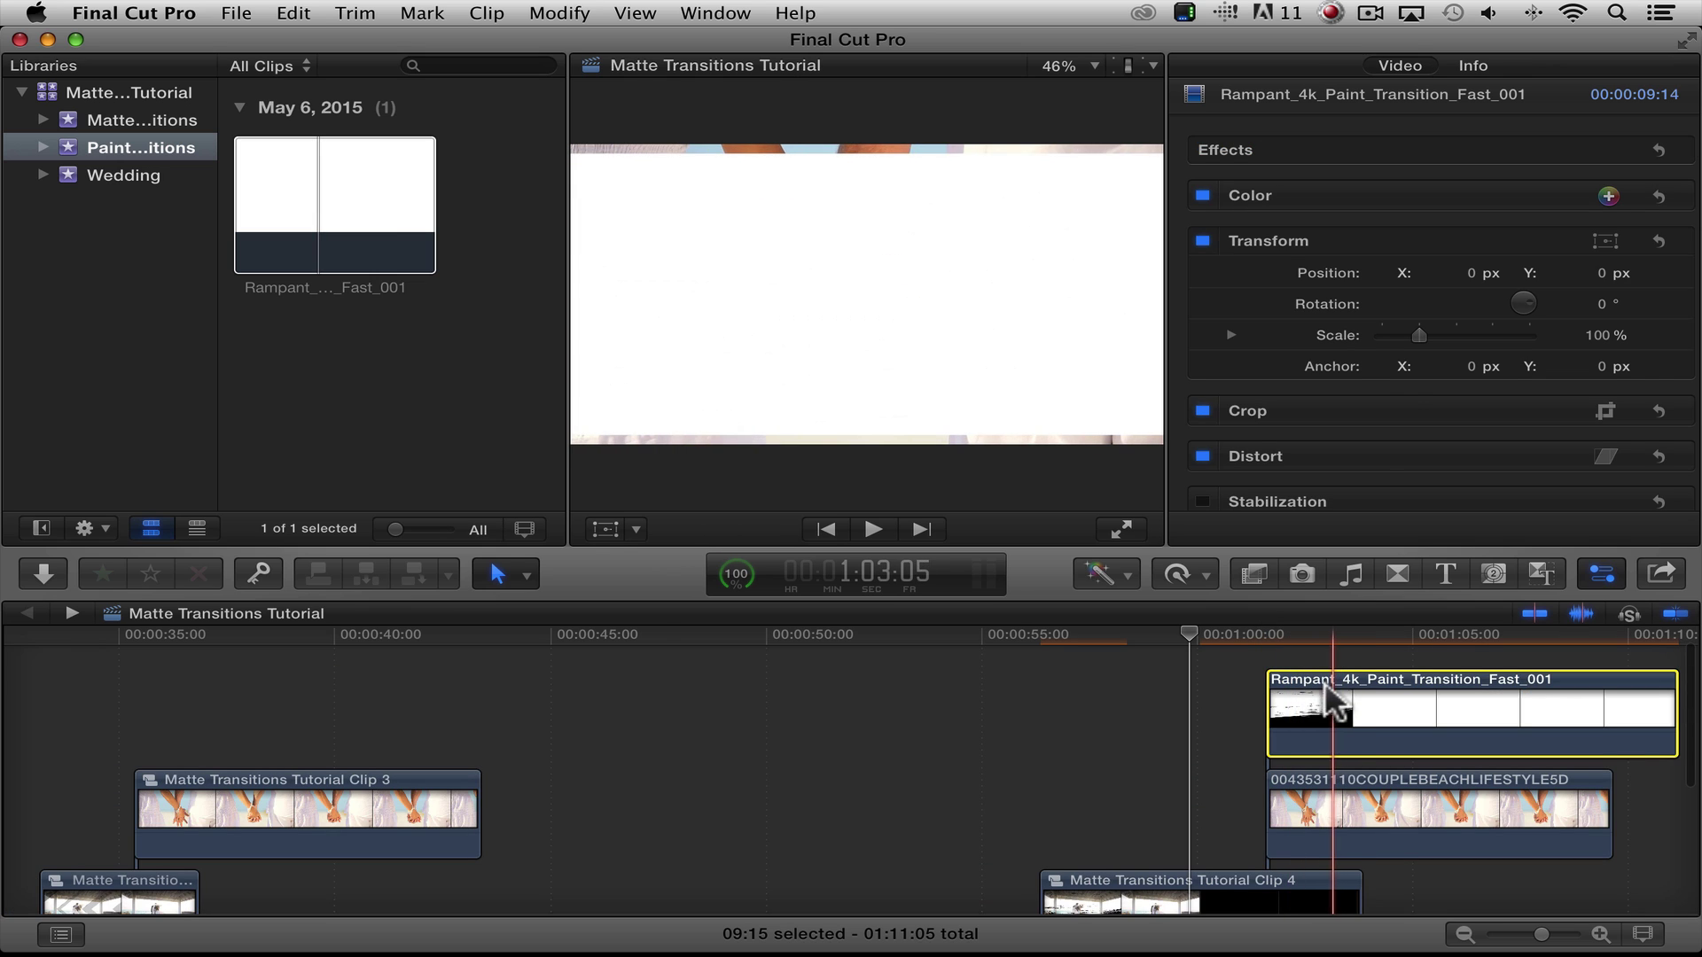
Step: Set the second paint matte's Spatial Conform type to Fill and its blend mode to Stencil Alpha
scroll(1376, 380, "down", 5)
left_click(1399, 449)
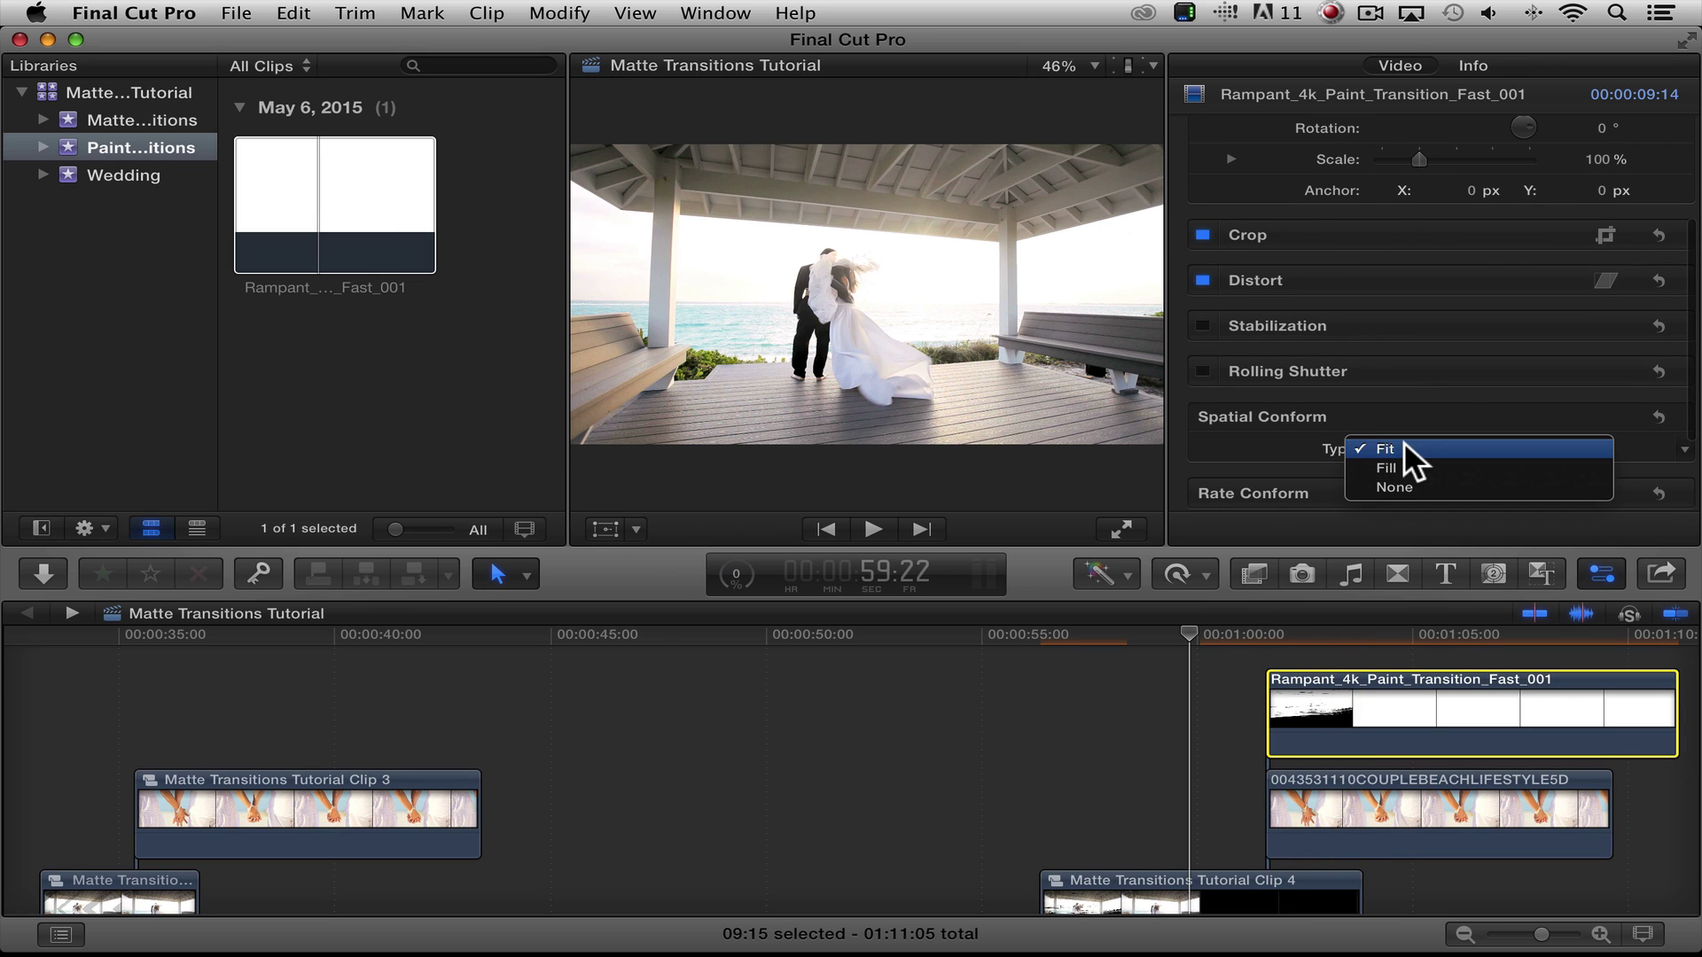
left_click(1403, 464)
scroll(1475, 402, "down", 3)
left_click(1443, 448)
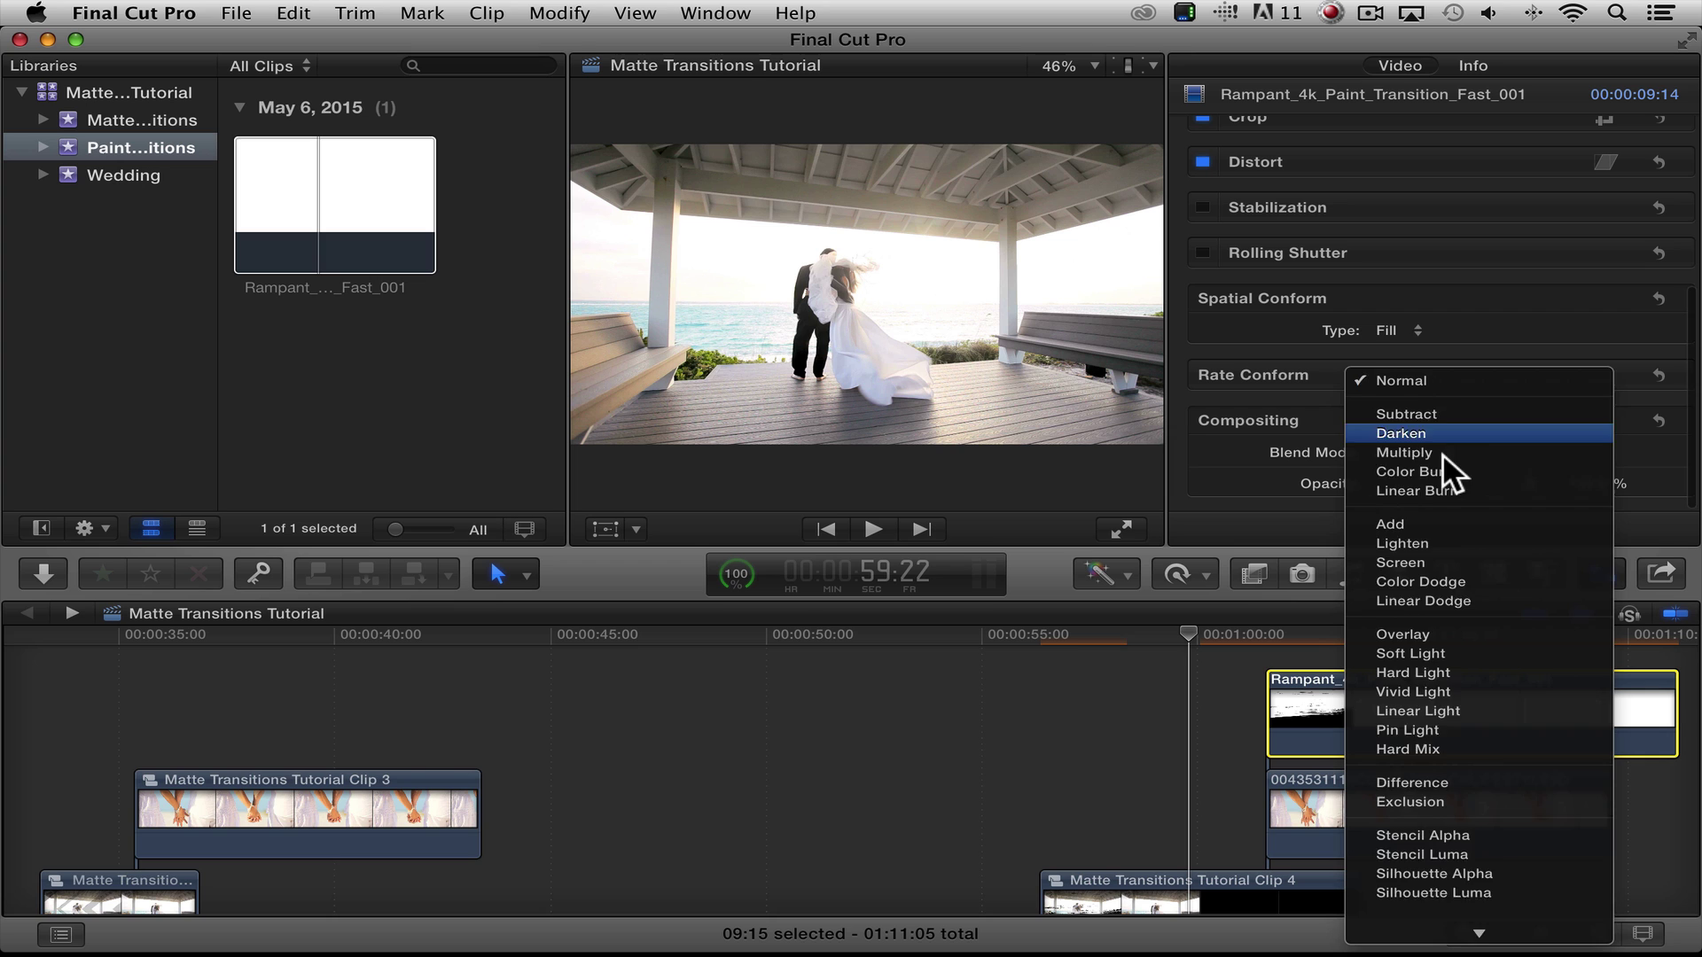
scroll(1450, 863, "down", 2)
left_click(1434, 801)
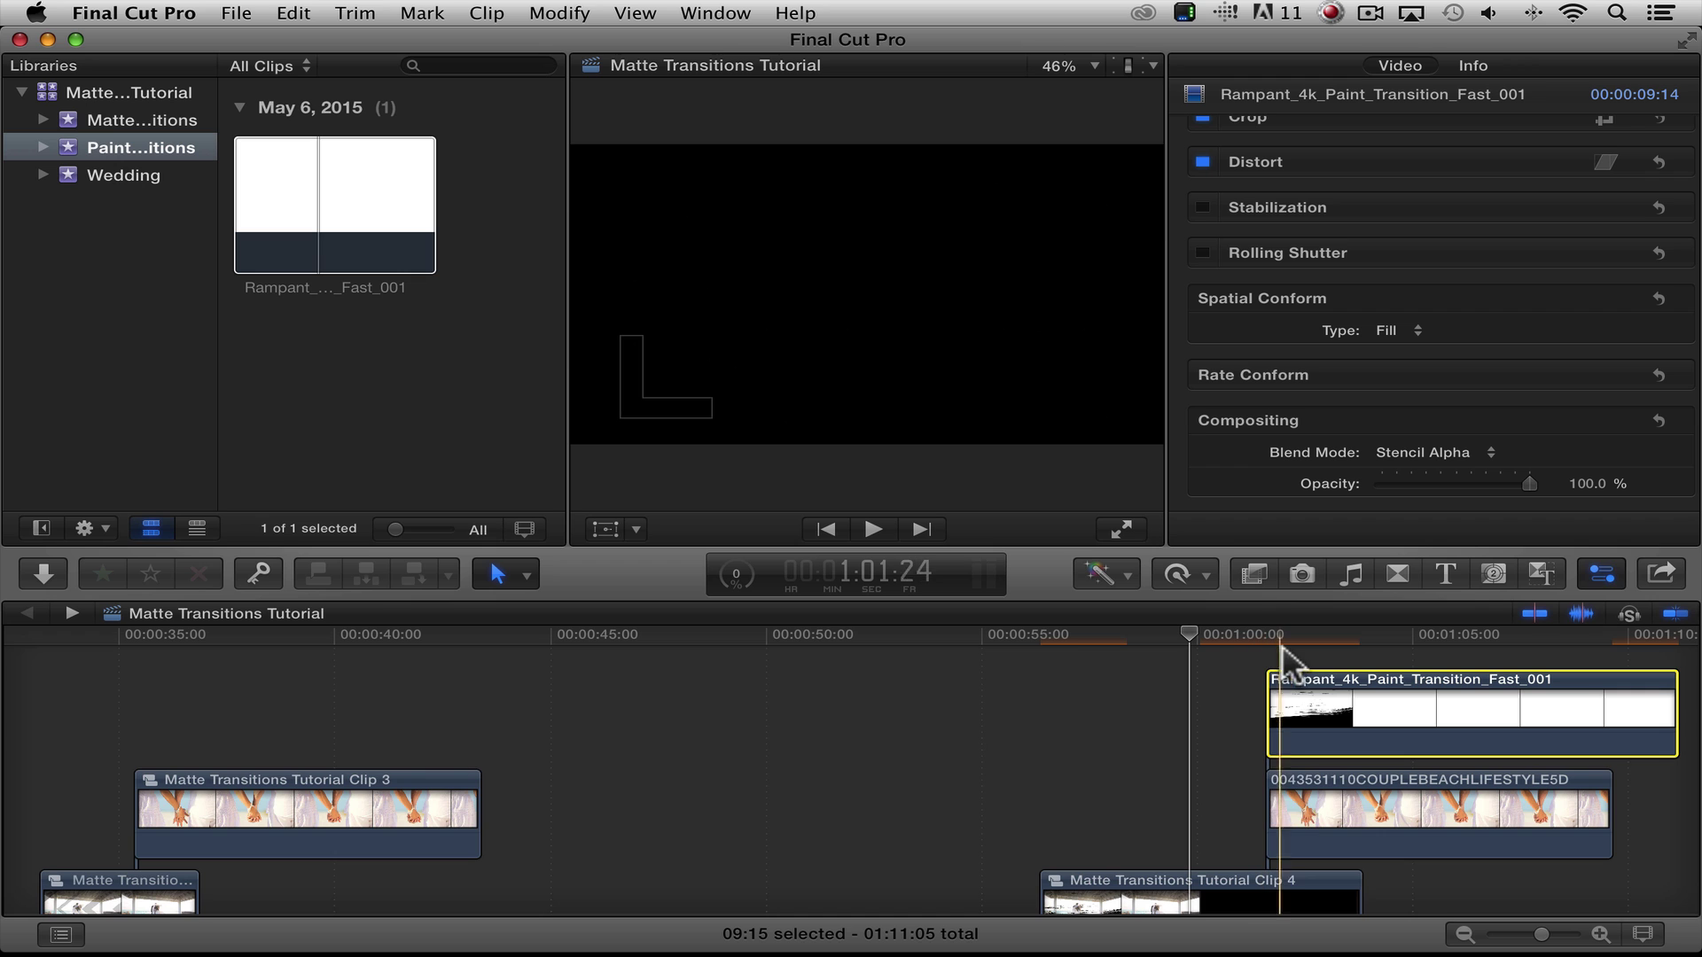
Step: Combine the second paint matte and the couple beach clip into a compound clip in the Wedding event
left_click(1329, 789)
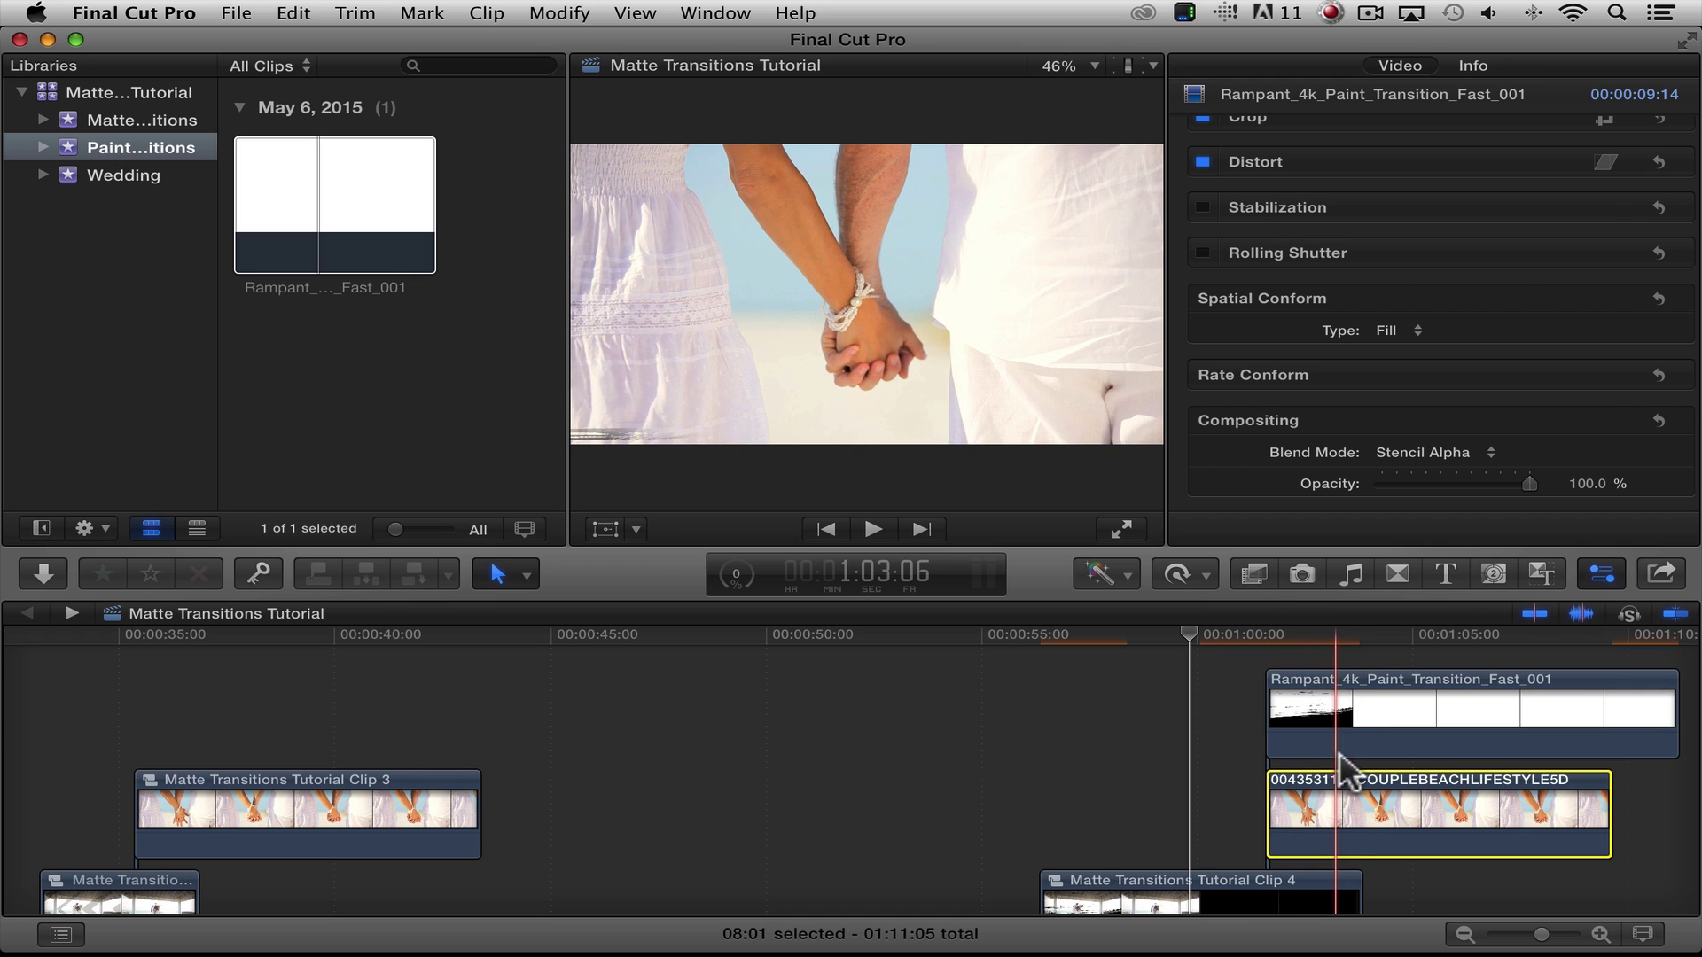
left_click(1343, 699, "super")
right_click(1347, 705)
left_click(1205, 601)
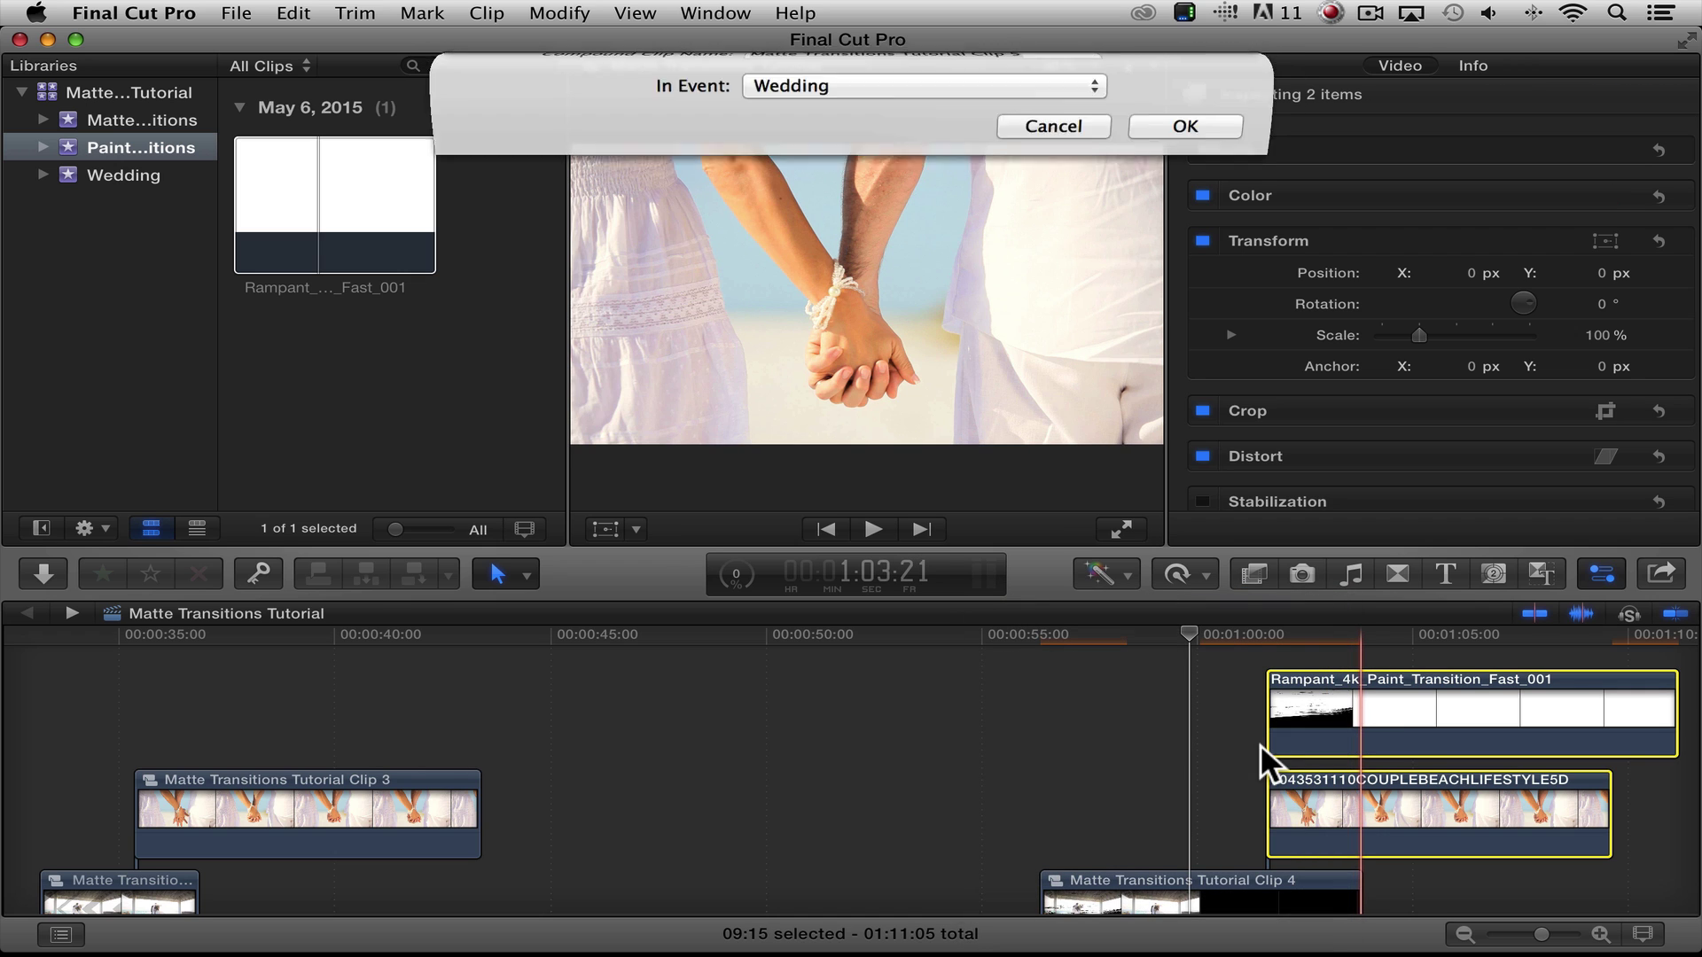
key("Return")
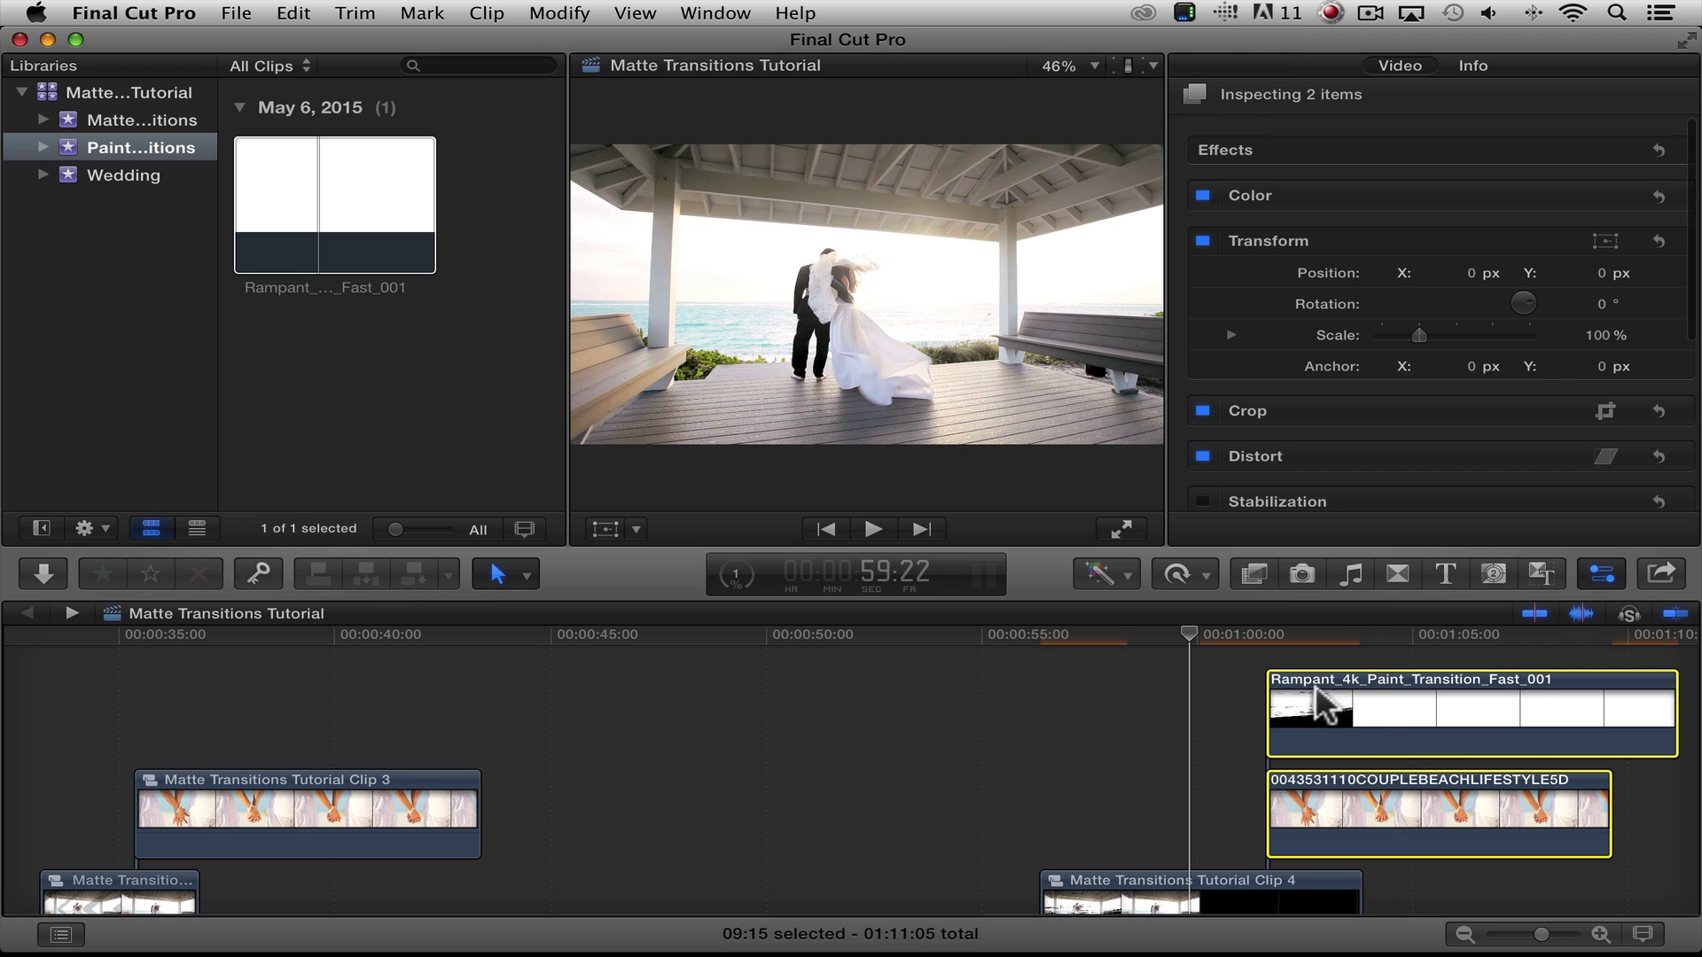
Step: Play back the paint transition into the couple clip and return the playhead to the end of the beach wedding clip
key("super+4")
key("space")
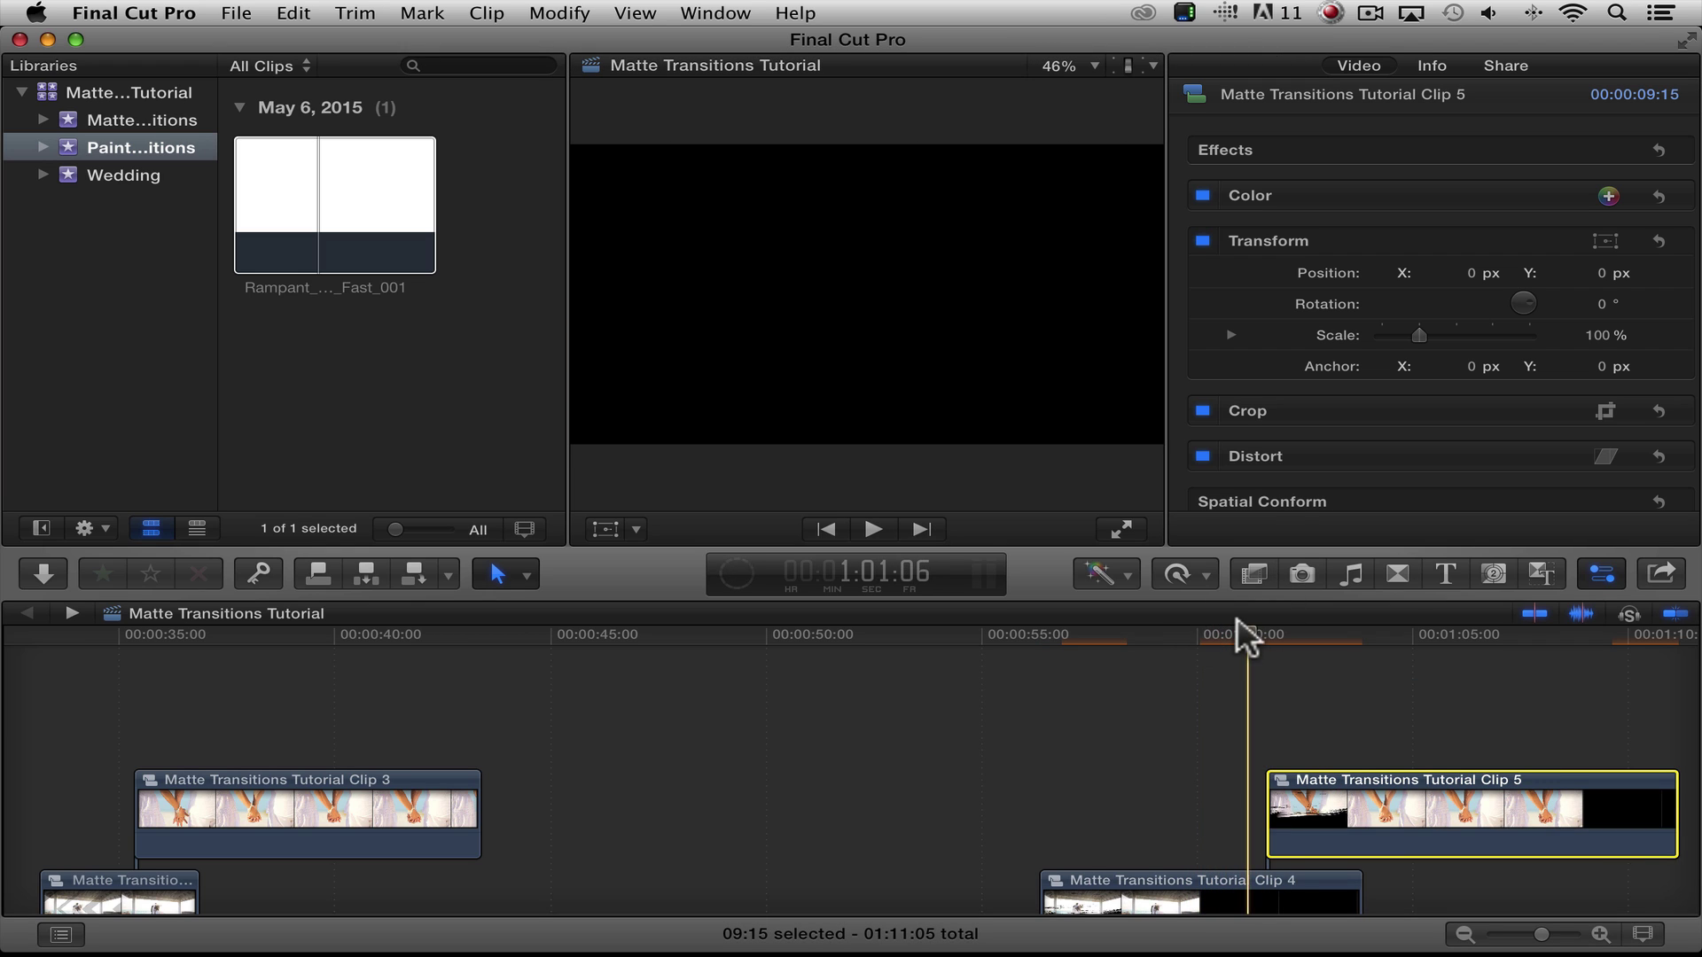
left_click(1121, 636)
scroll(1115, 638, "down", 3)
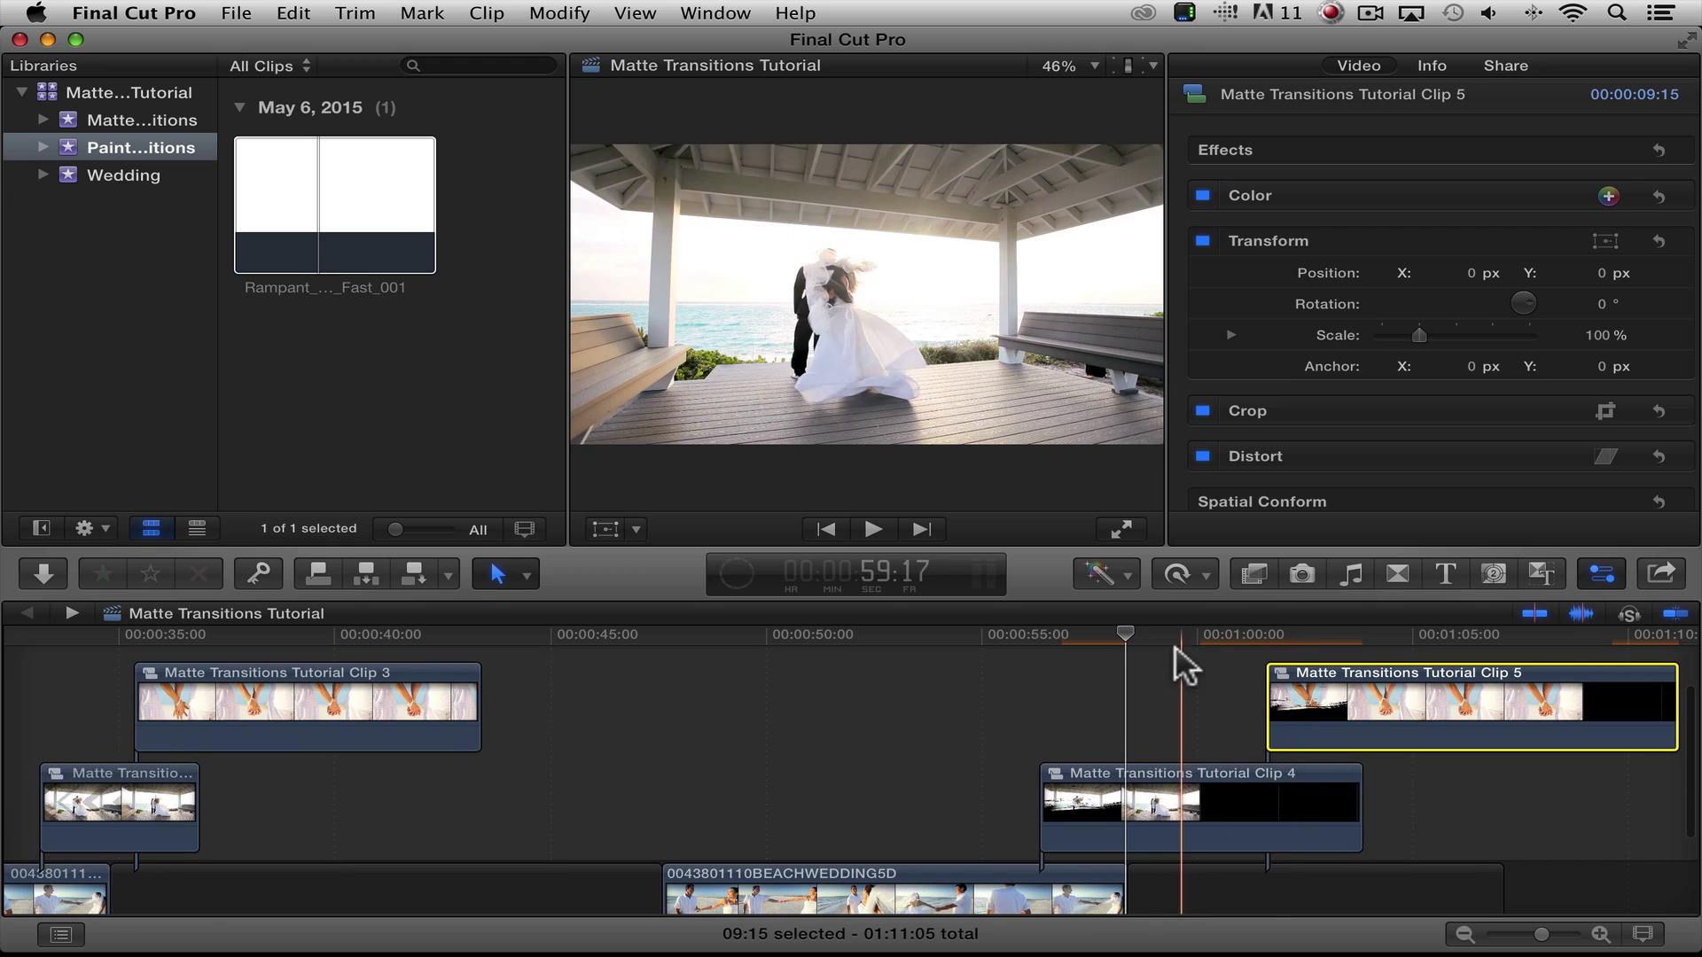
Step: Check the contents of the island compound clip, return to the main project and extend the compound clip's end to 12:08
left_click(1153, 792)
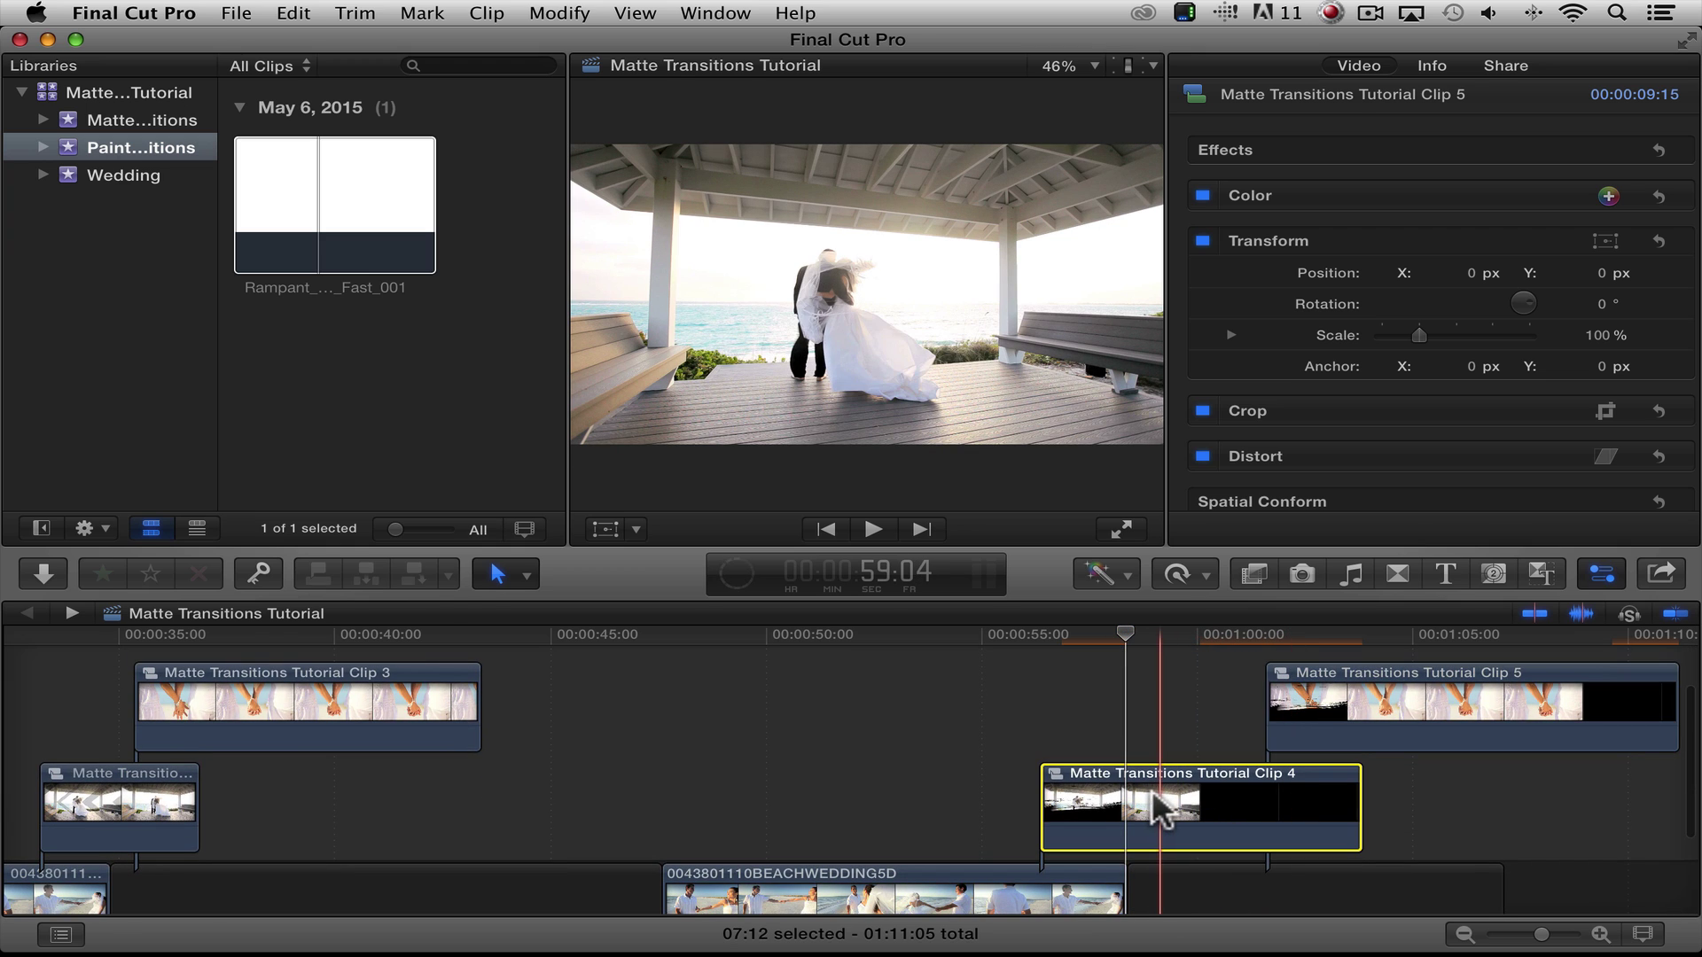
double_click(1151, 789)
left_click_drag(16, 753, 11, 760)
left_click_drag(555, 661, 173, 658)
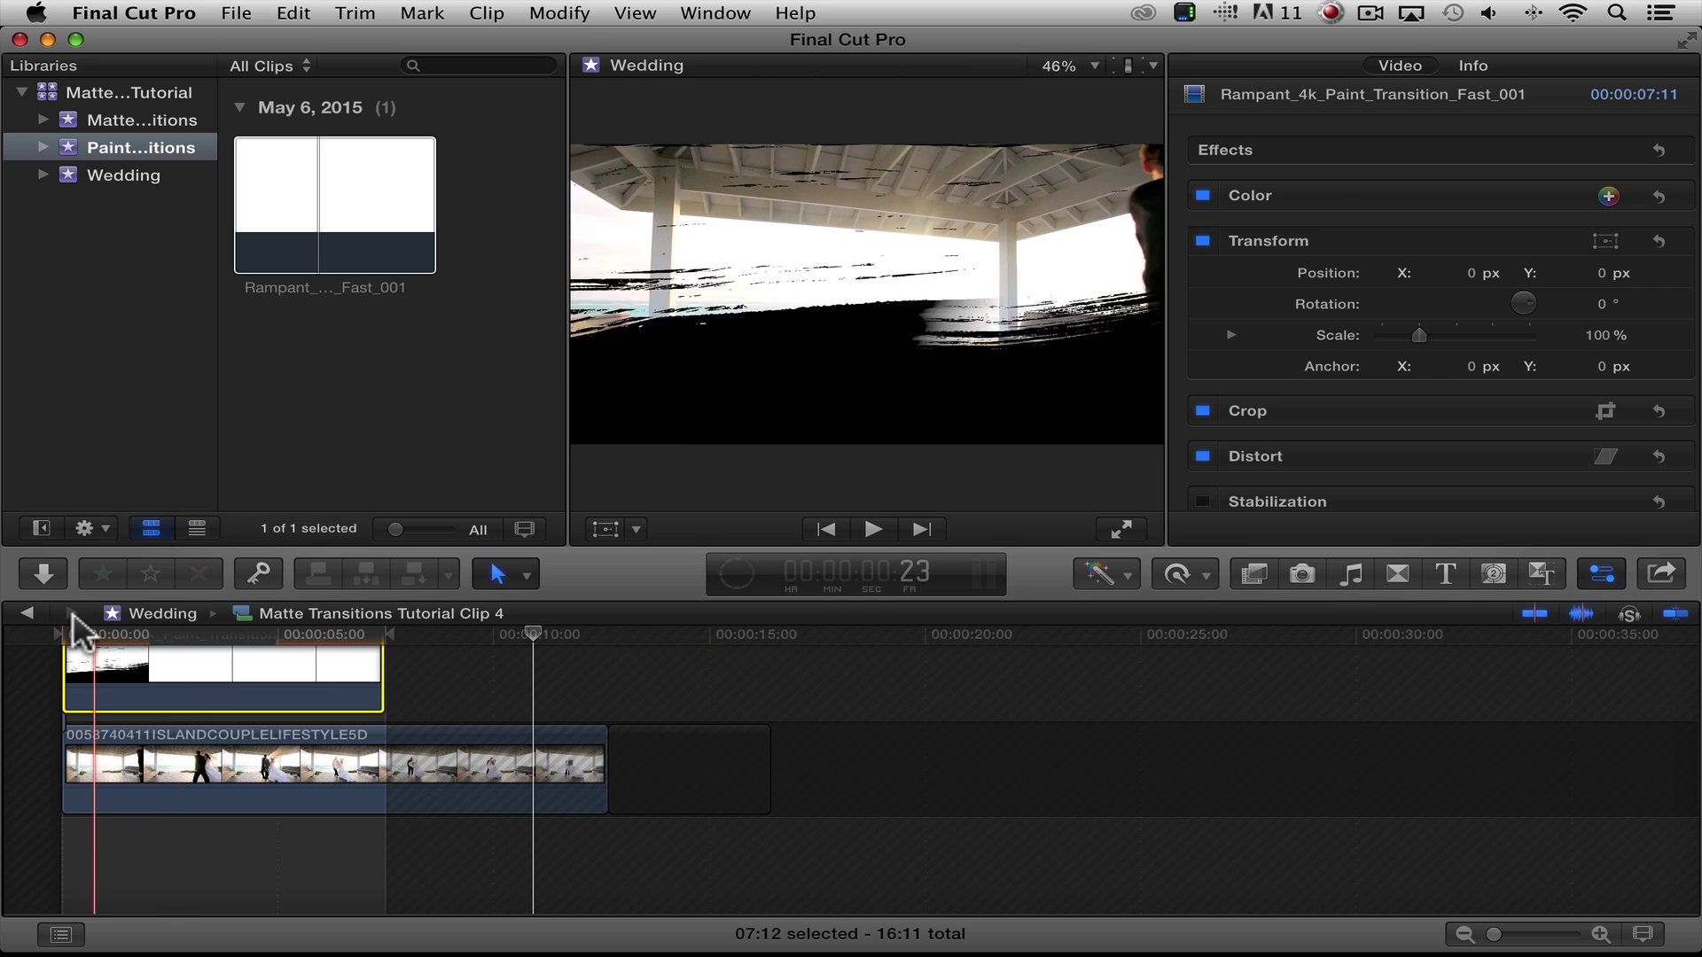
left_click(27, 613)
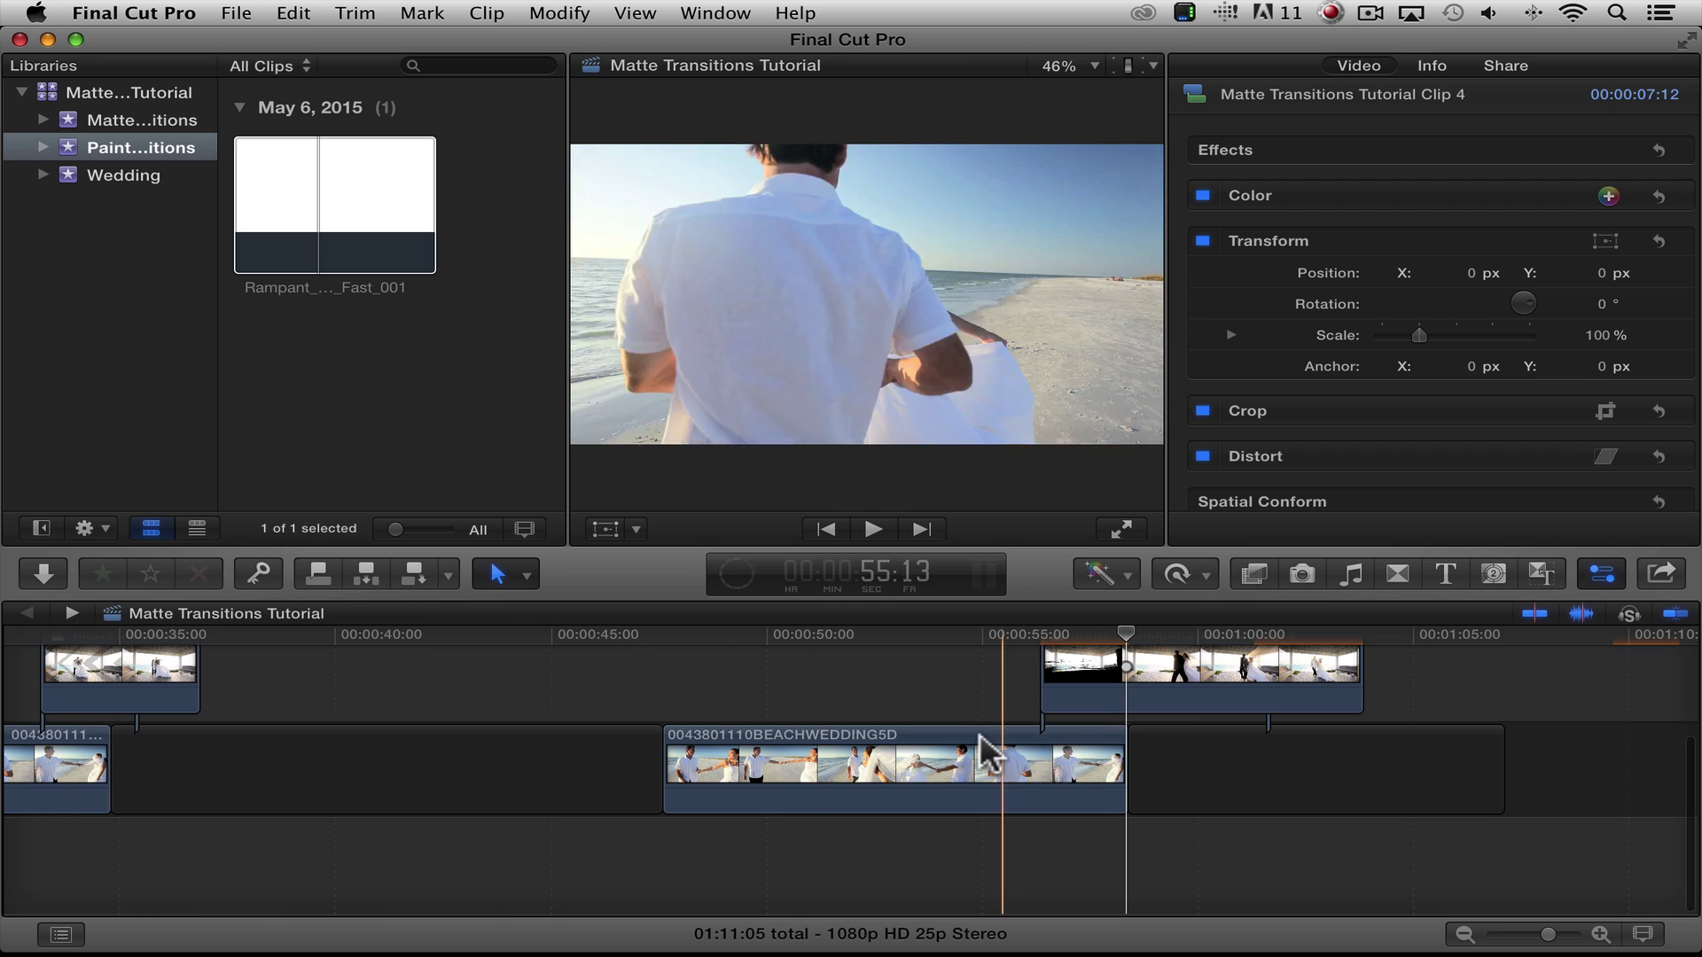
left_click_drag(1360, 729, 1567, 729)
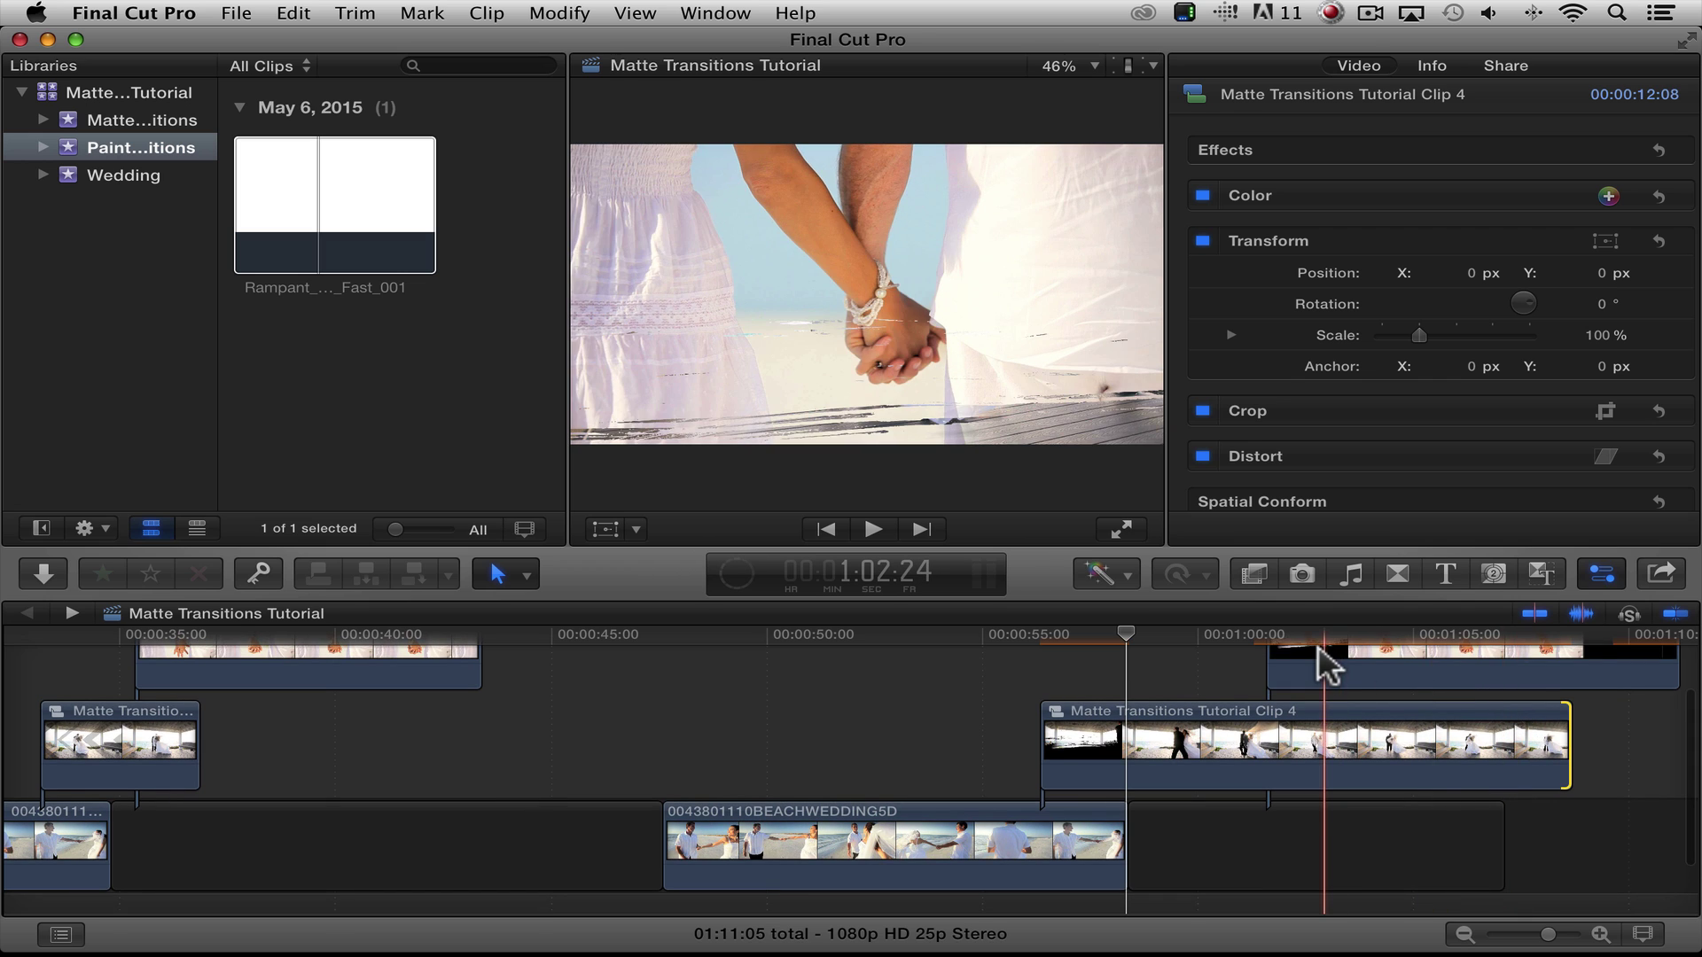
Step: Move the couple compound clip about two seconds later over the island compound clip and play back the transition
left_click_drag(1350, 651, 1419, 652)
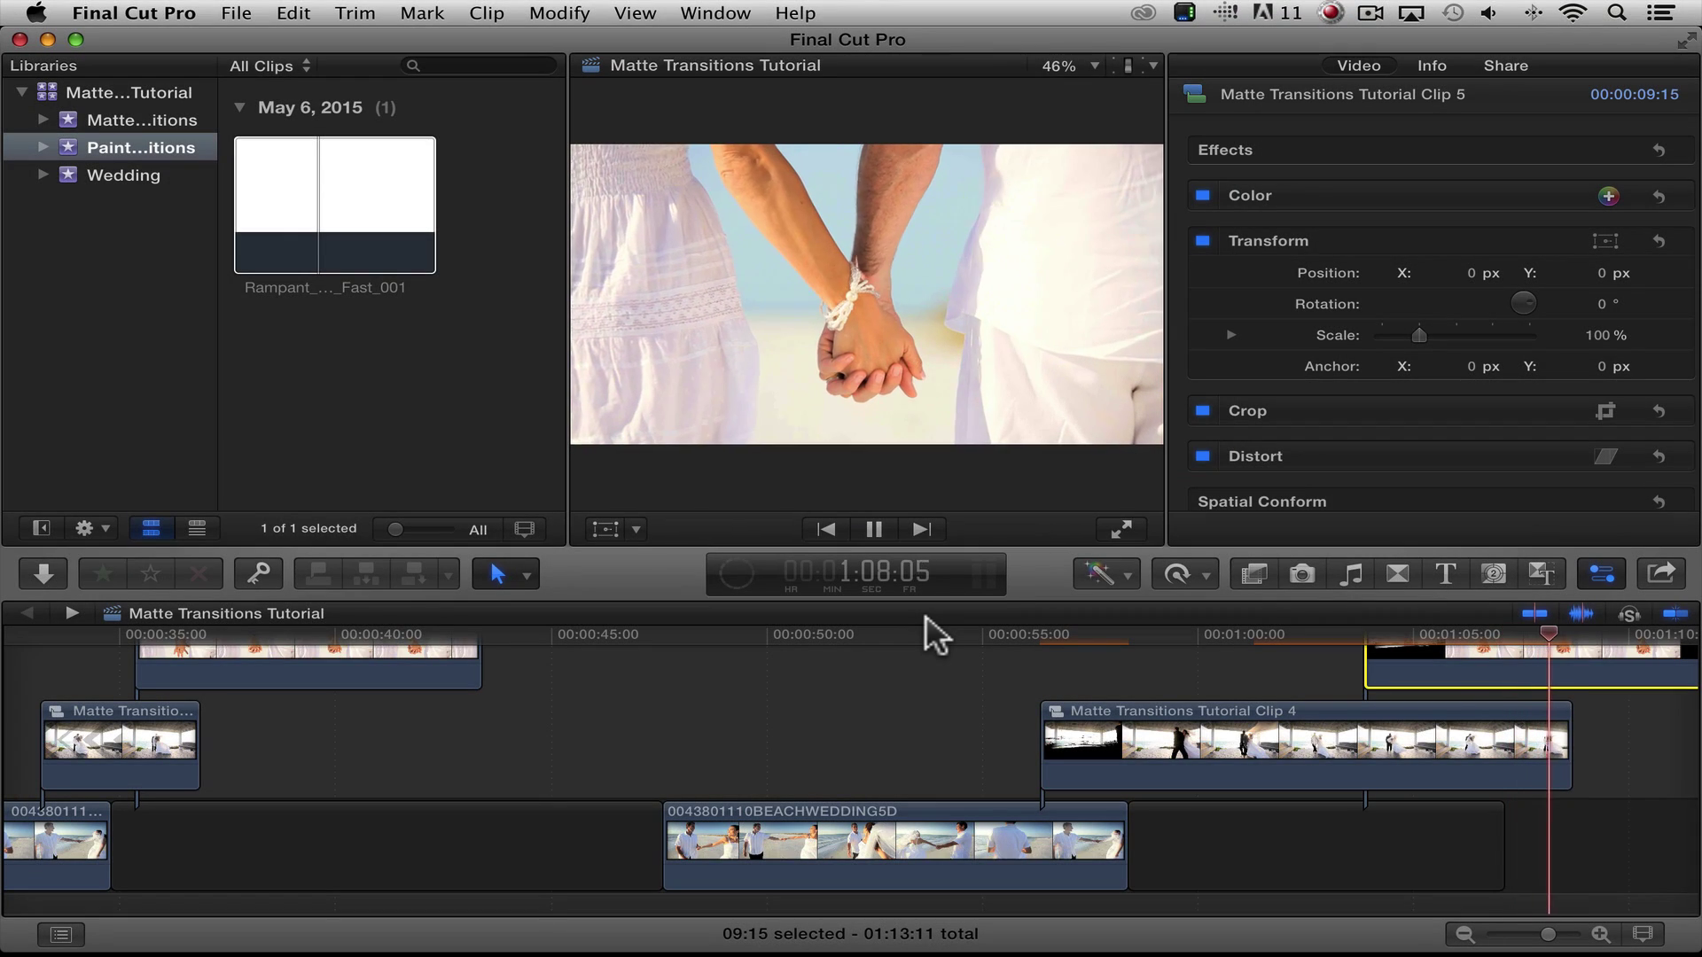
key("space")
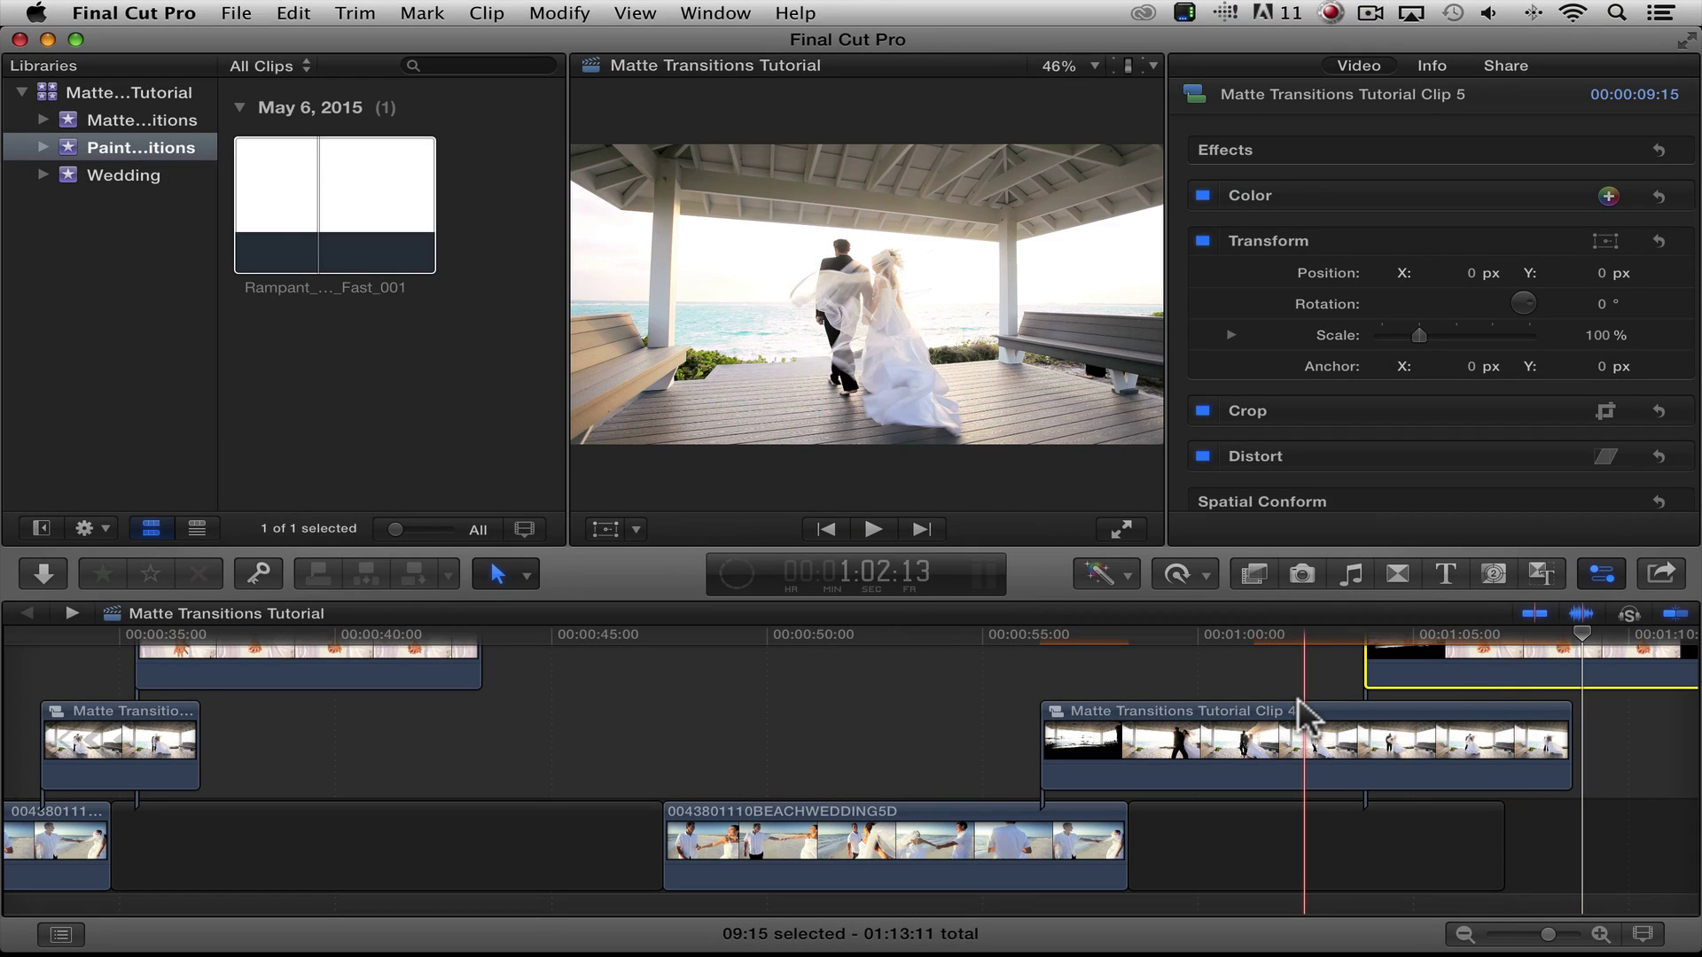
left_click_drag(1580, 631, 1053, 635)
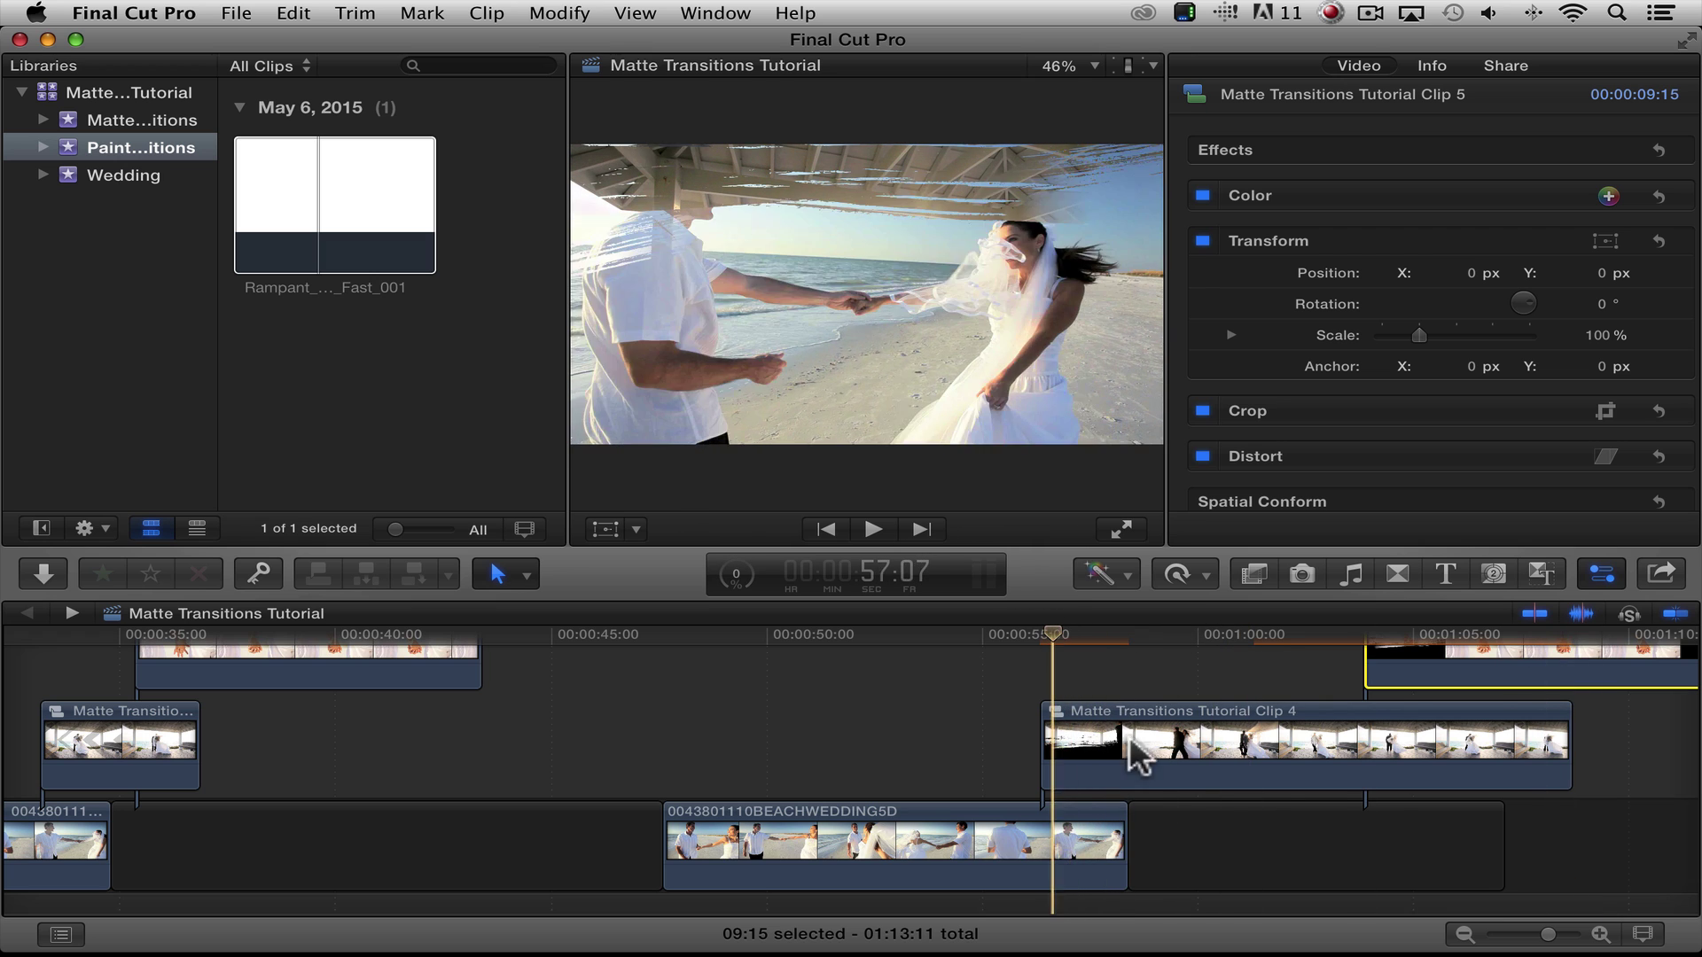
Step: Retime the paint matte inside the island compound clip to Fast 200% and return to the main project
double_click(1106, 700)
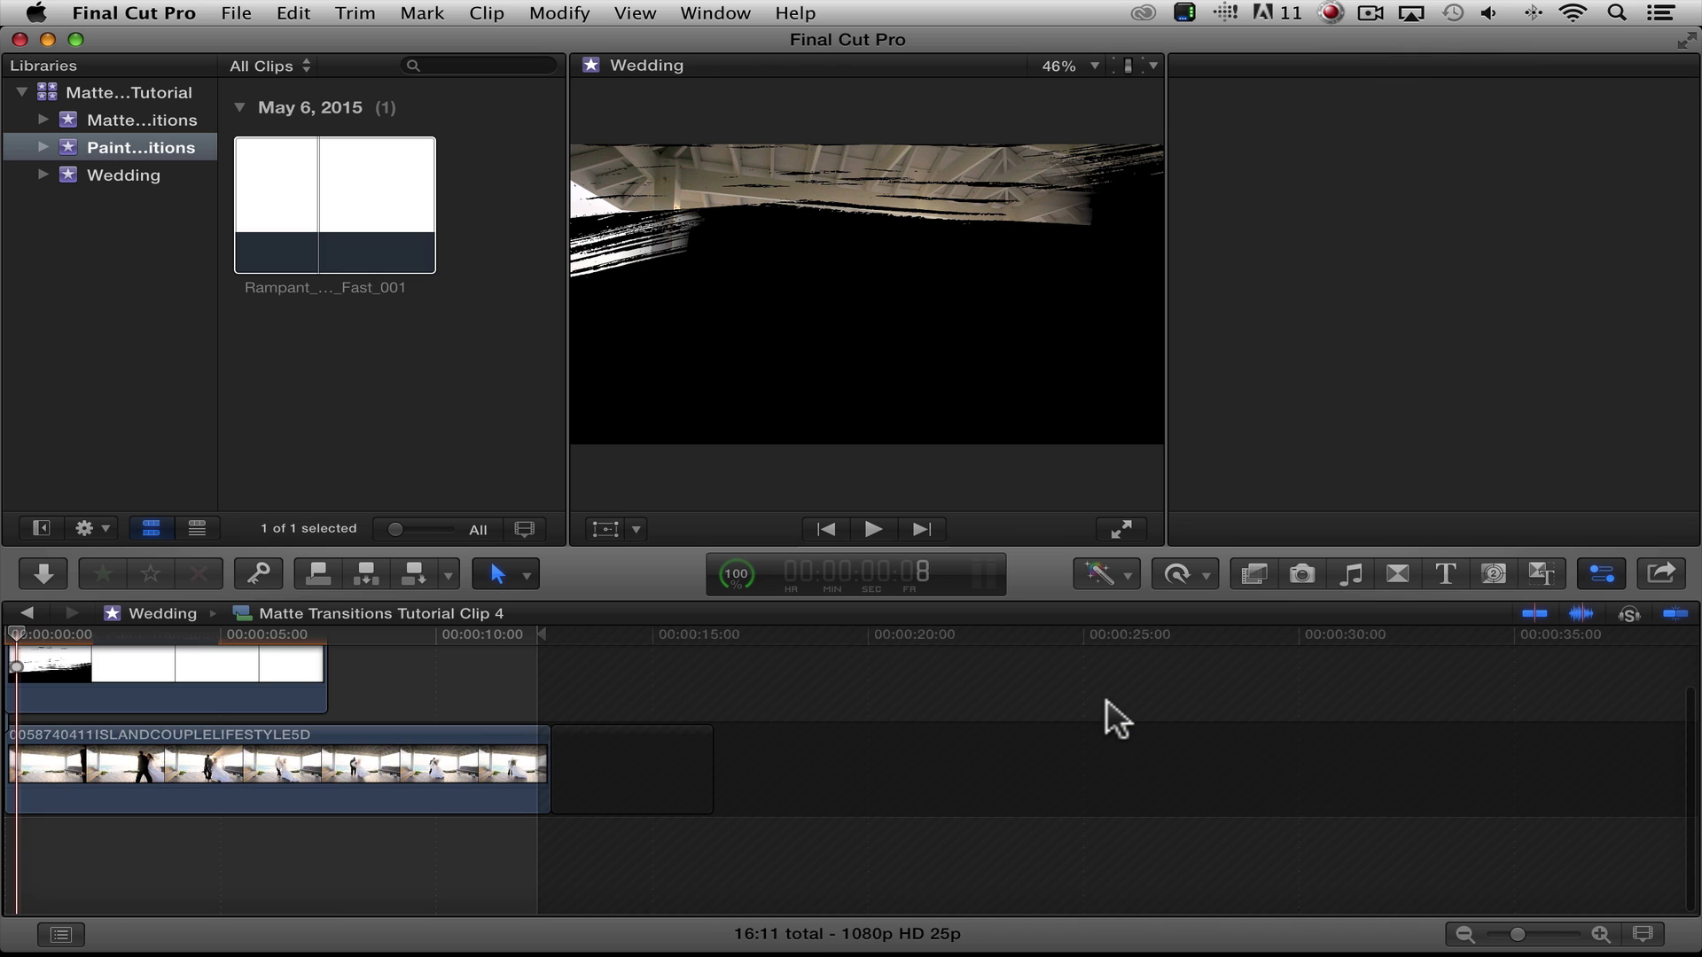
left_click(100, 651)
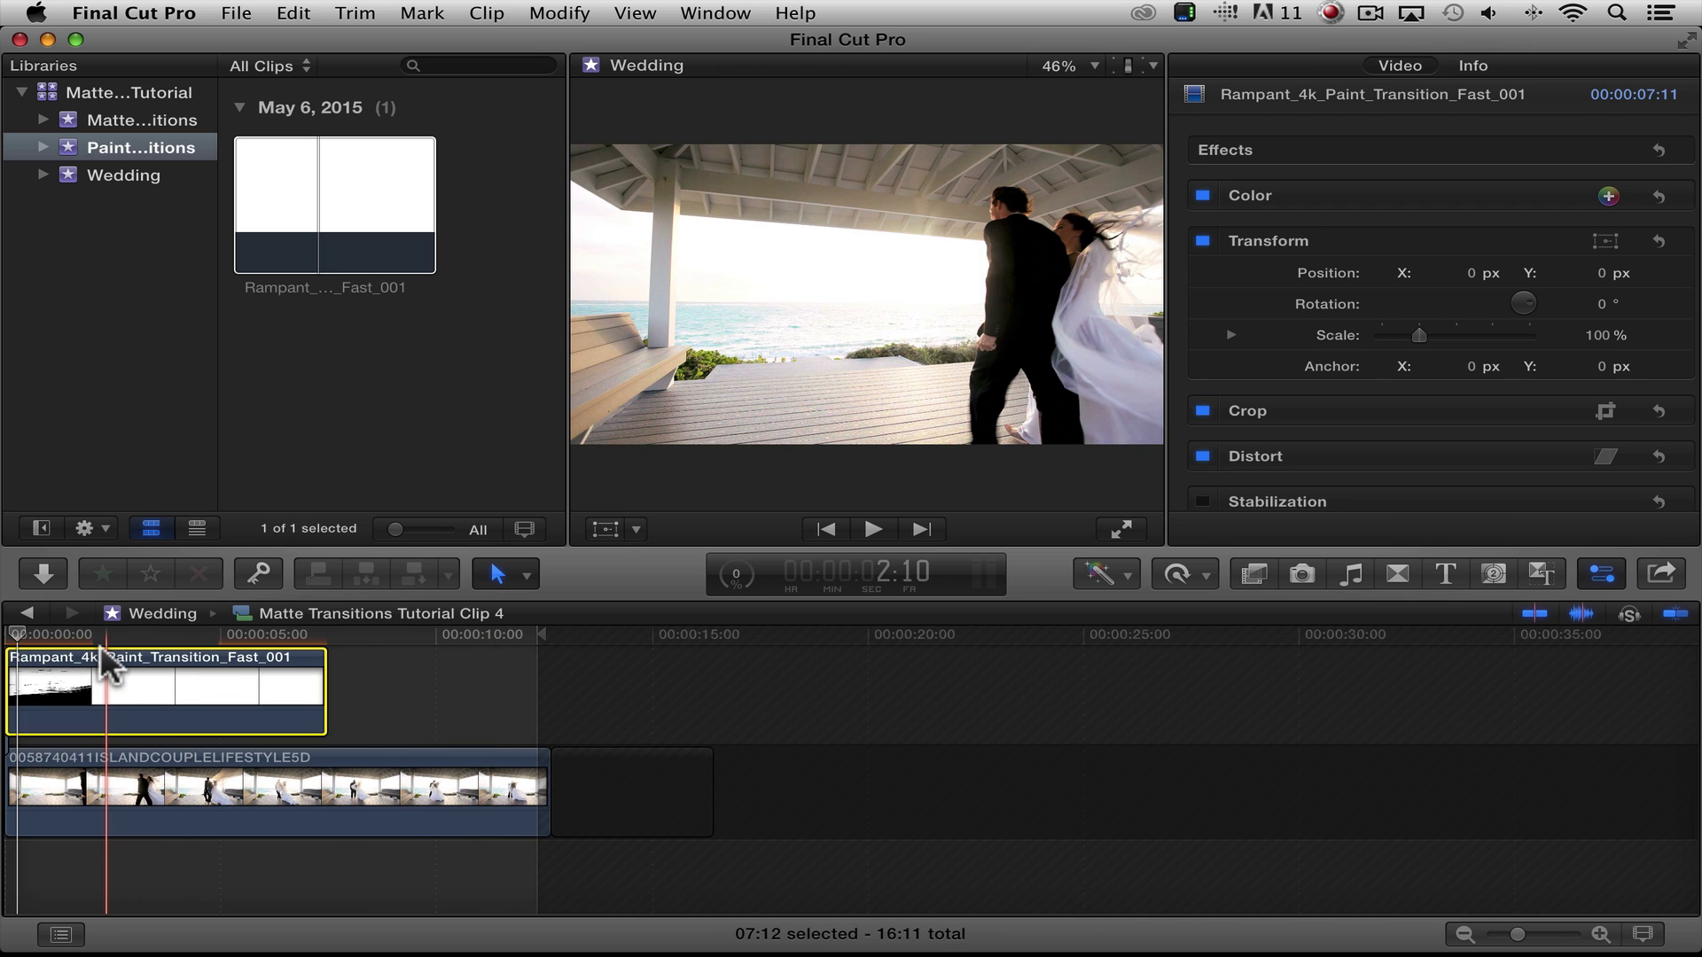
key("super+r")
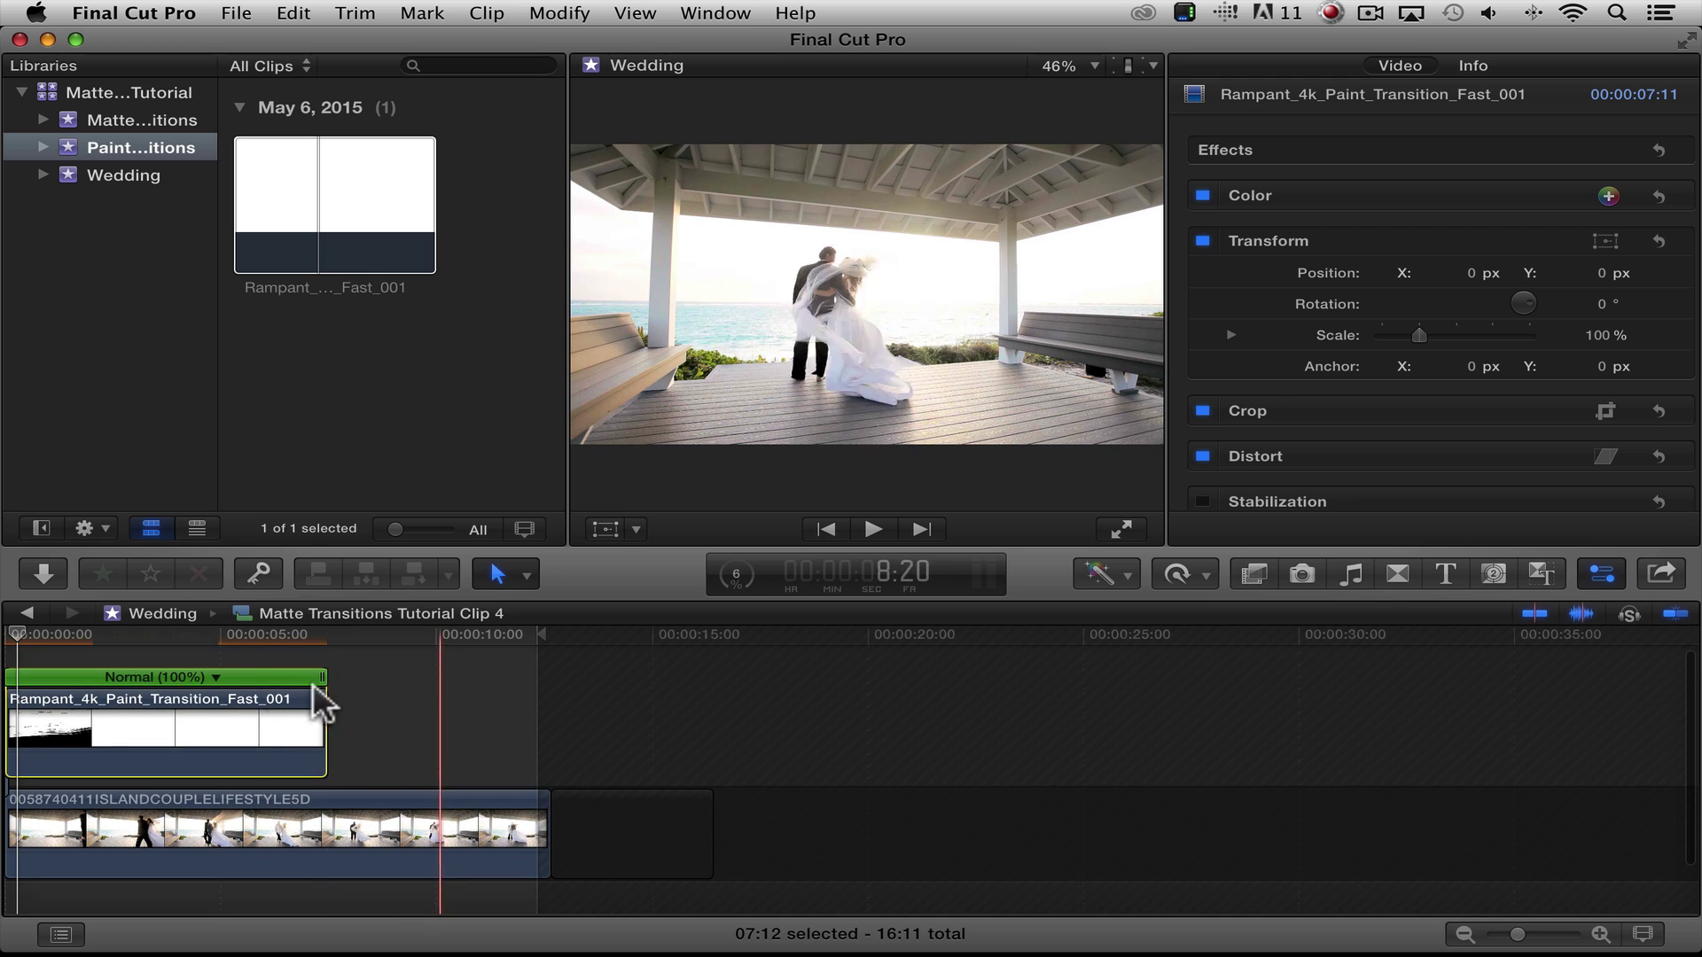
left_click(211, 671)
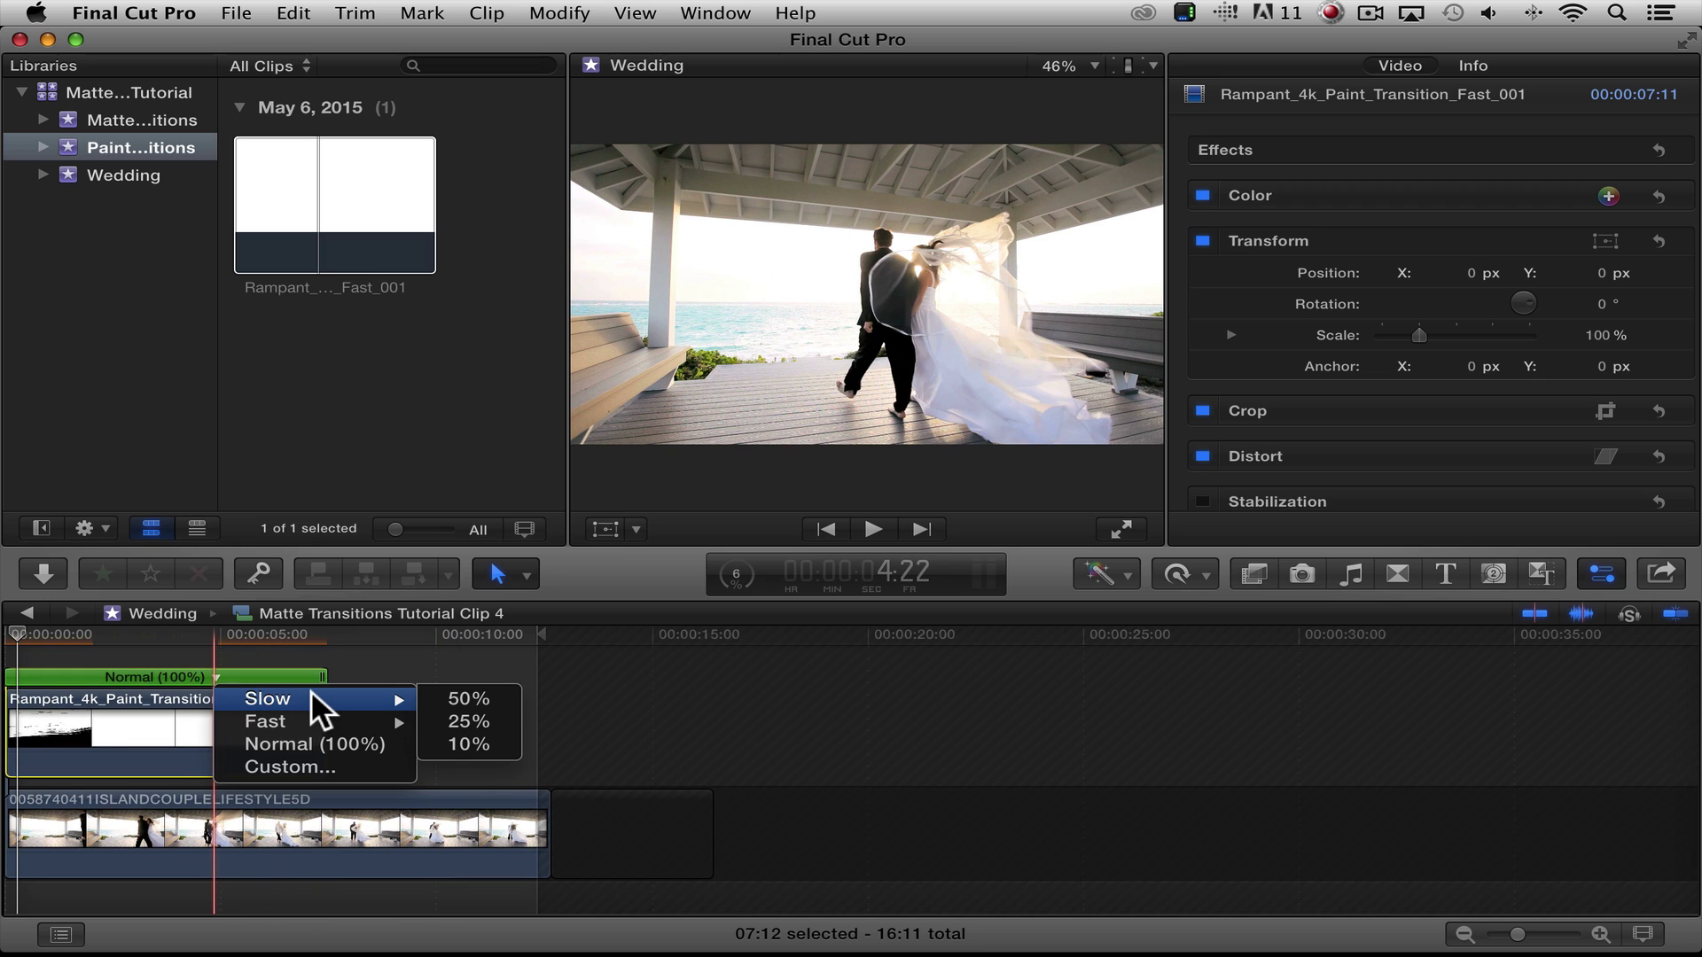
mouse_move(321, 720)
left_click(453, 720)
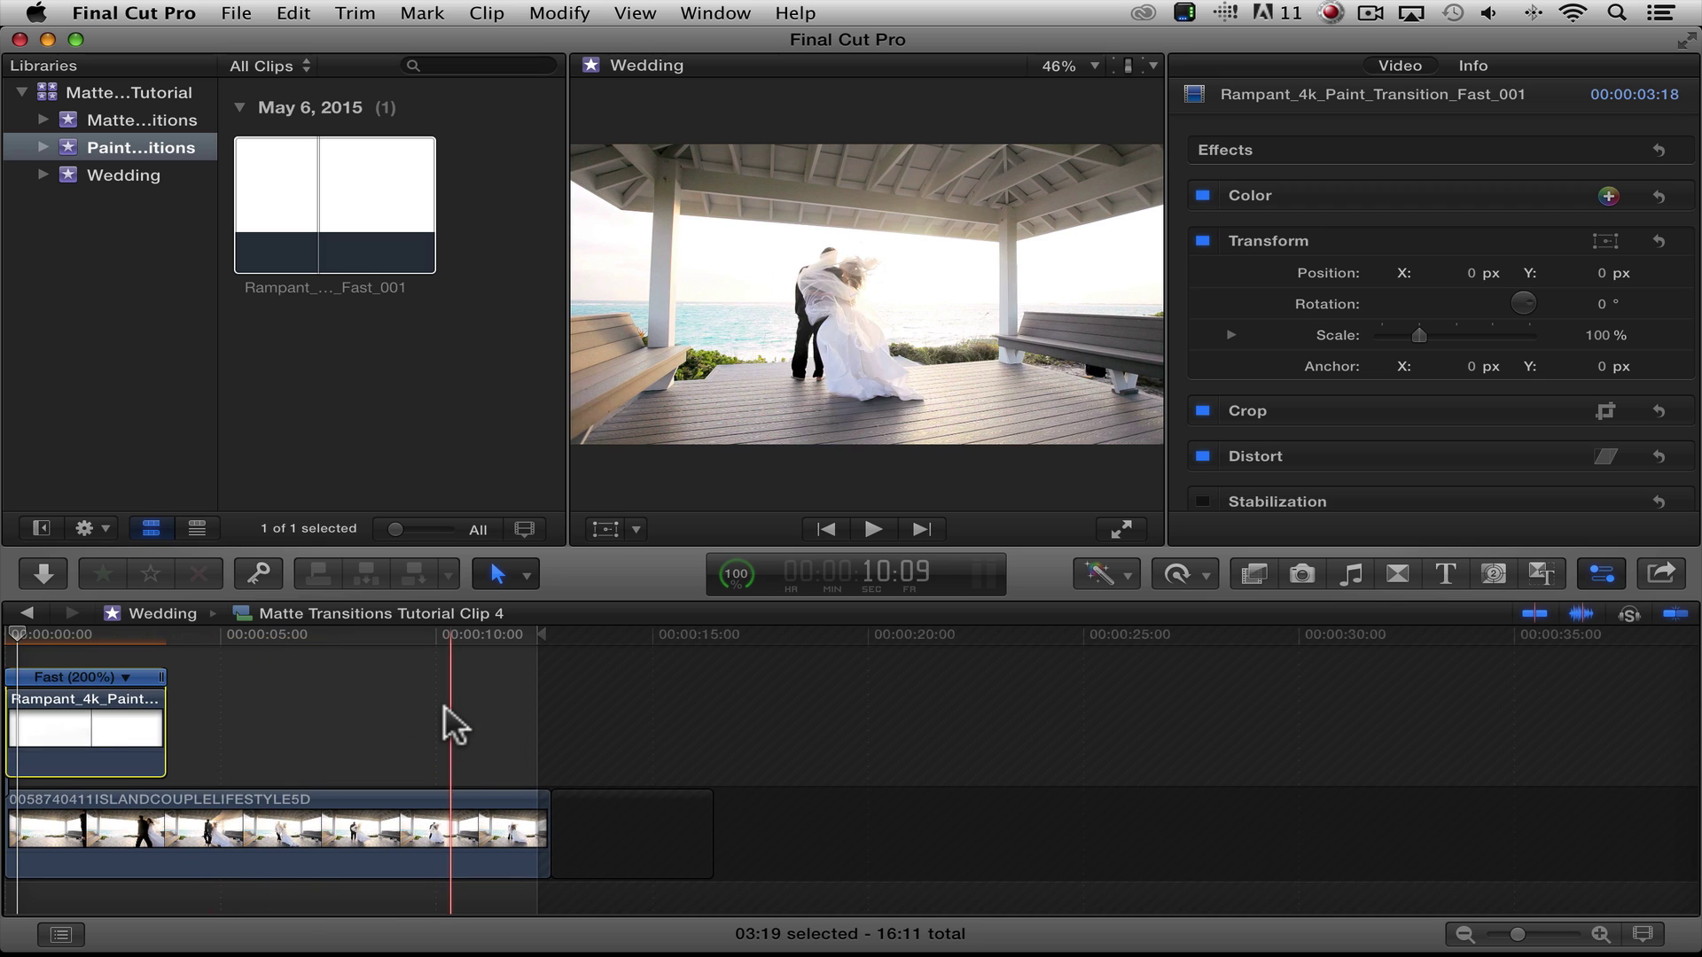
left_click(27, 612)
Step: Play back the paint transition from the beach wedding clip into the island clip and reset the playhead before it
left_click_drag(1054, 629, 994, 627)
key("space")
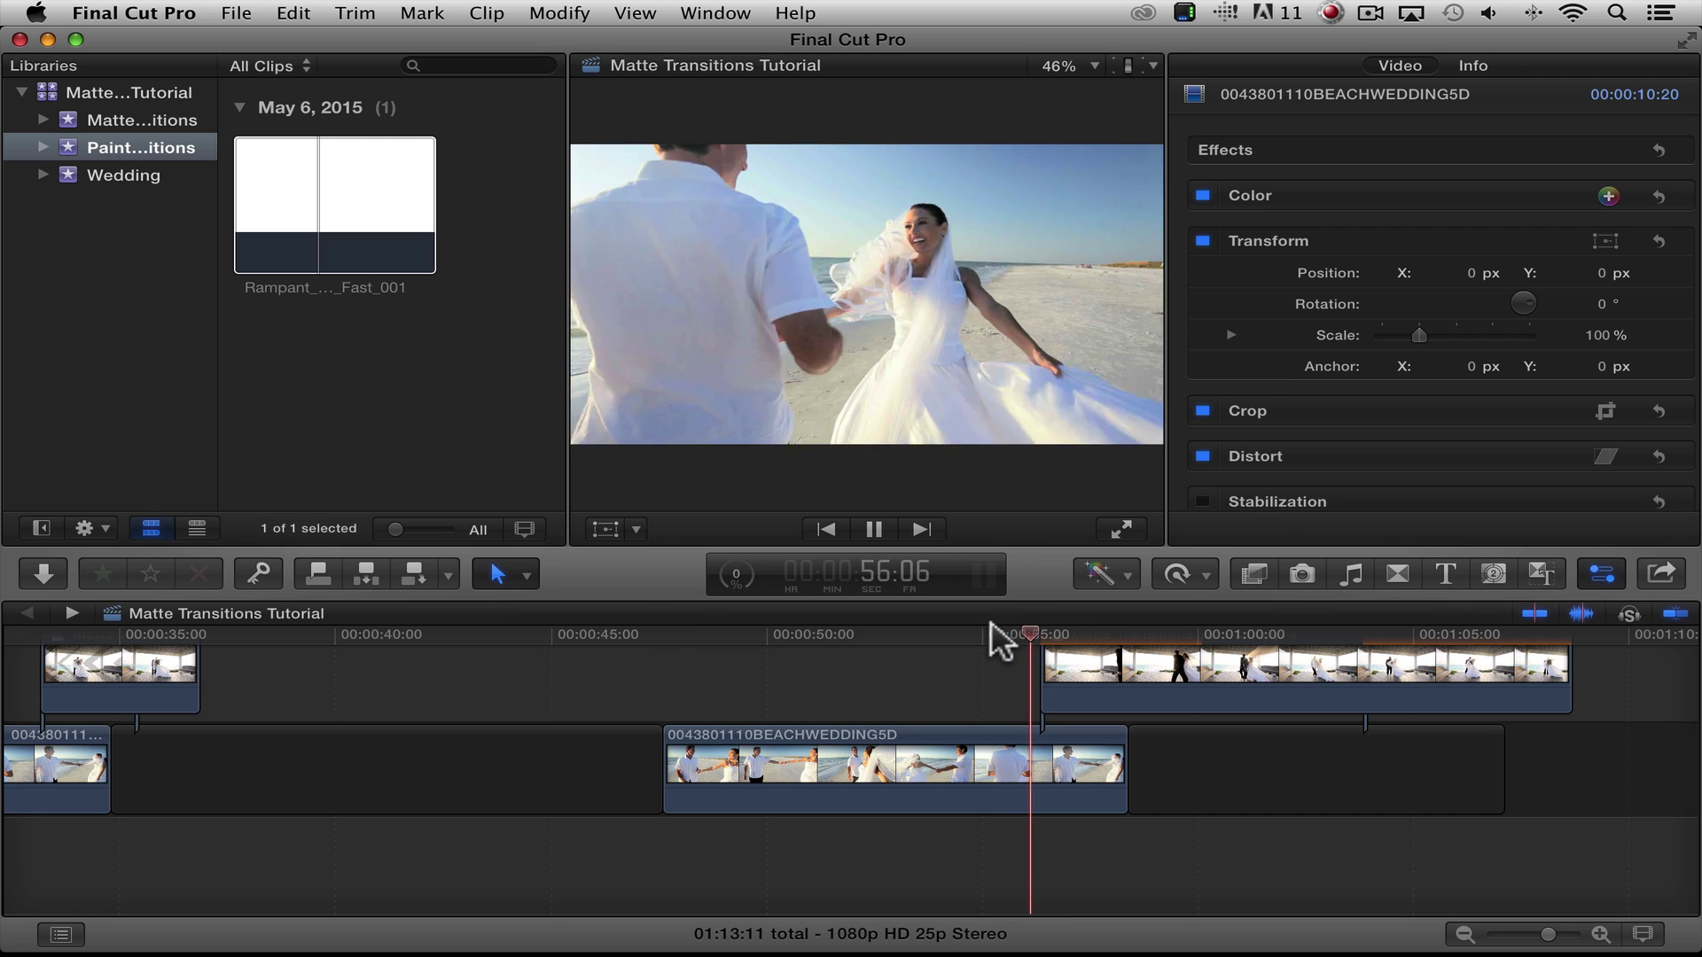
key("space")
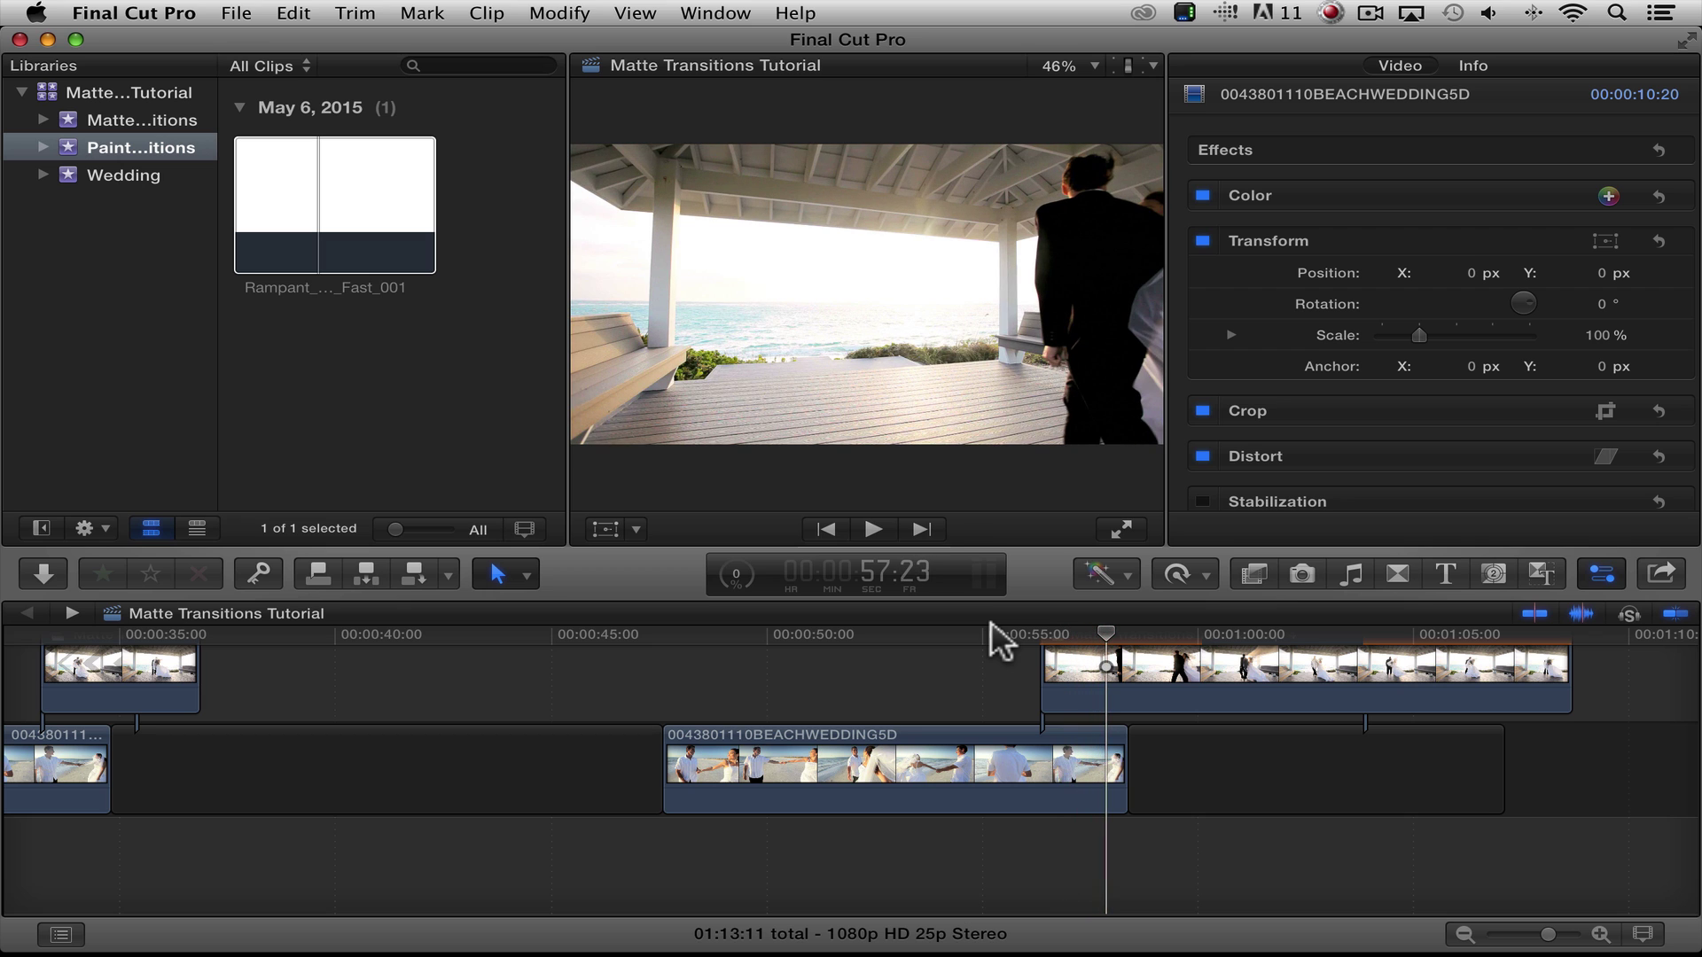
key("super+z")
left_click_drag(1093, 619, 993, 626)
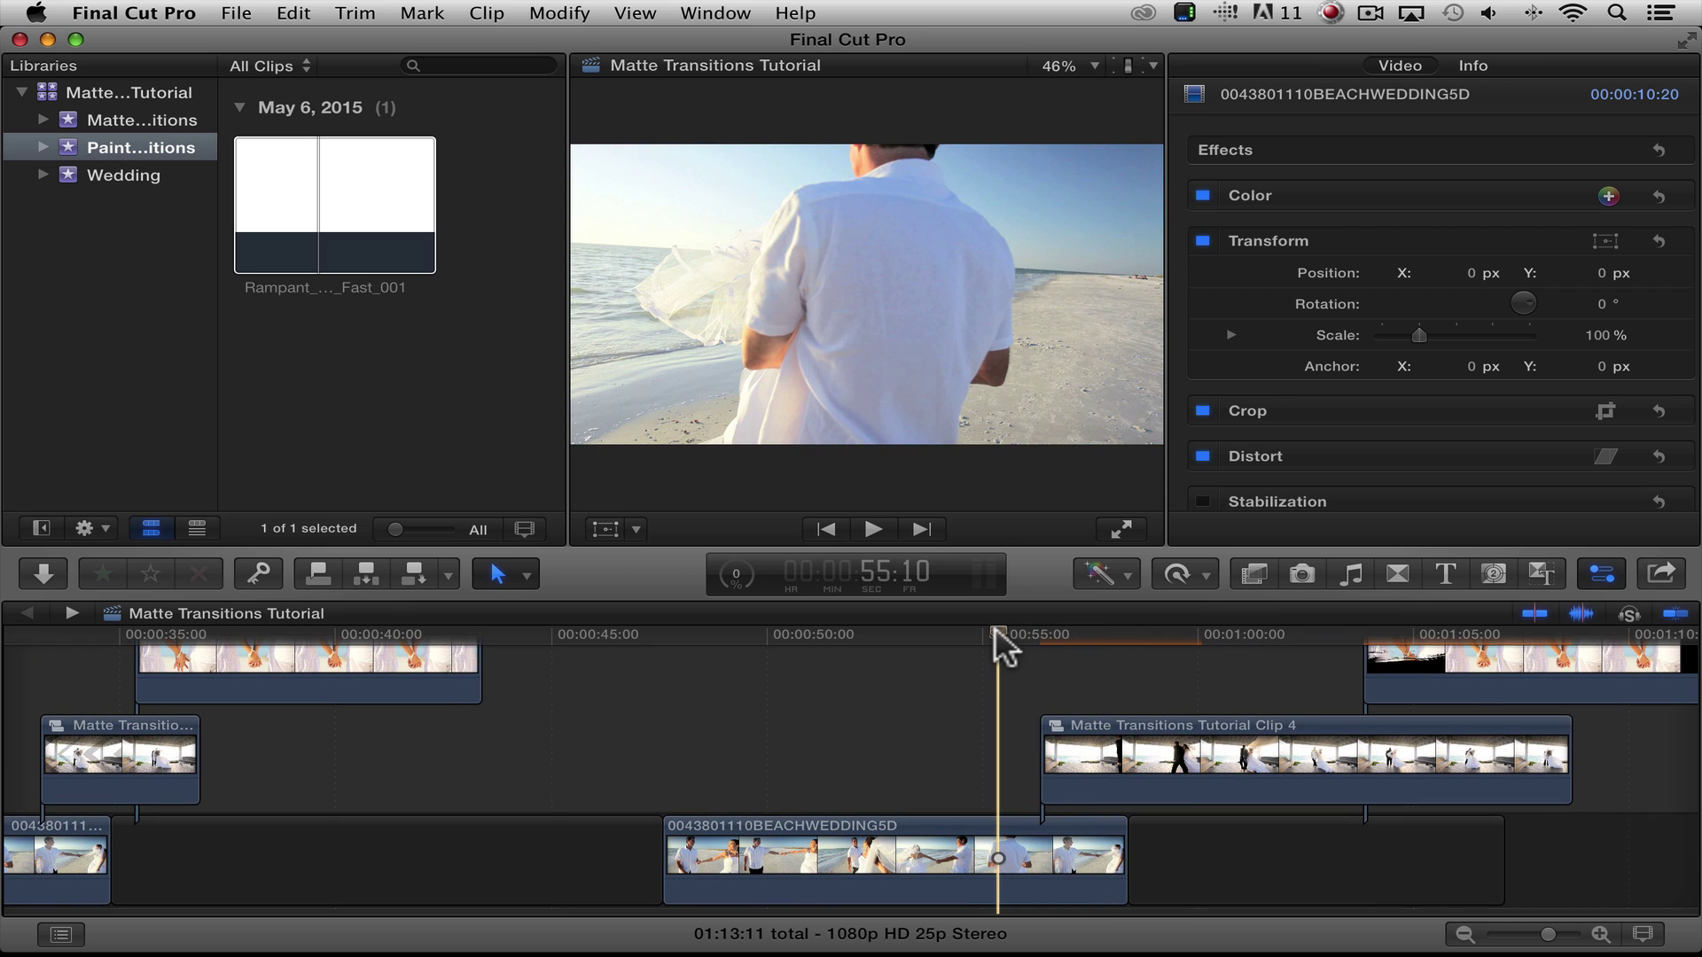
Step: Shorten the gap before the third beach wedding clip to 10:04 and the gap before the second to 10:00
left_click_drag(656, 825, 536, 823)
scroll(425, 801, "left", 10)
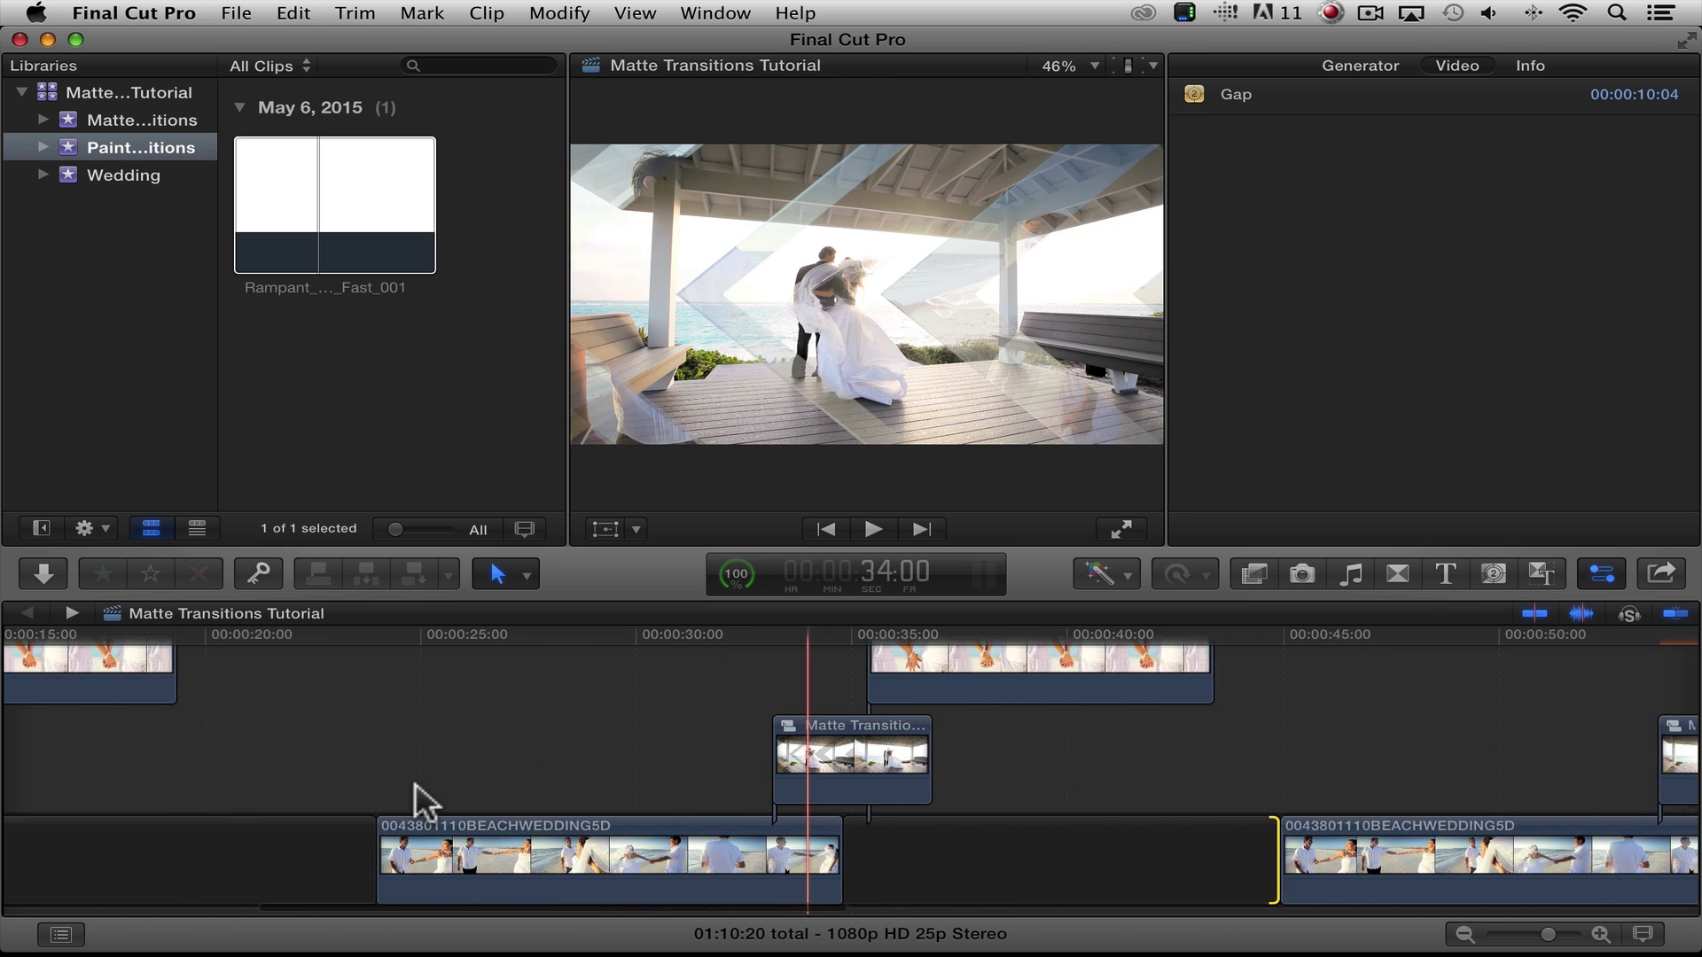
left_click_drag(536, 830, 396, 828)
scroll(361, 775, "left", 10)
Step: Play back the edited sequence from the beginning to review the matte transitions
left_click_drag(293, 718, 266, 696)
key("space")
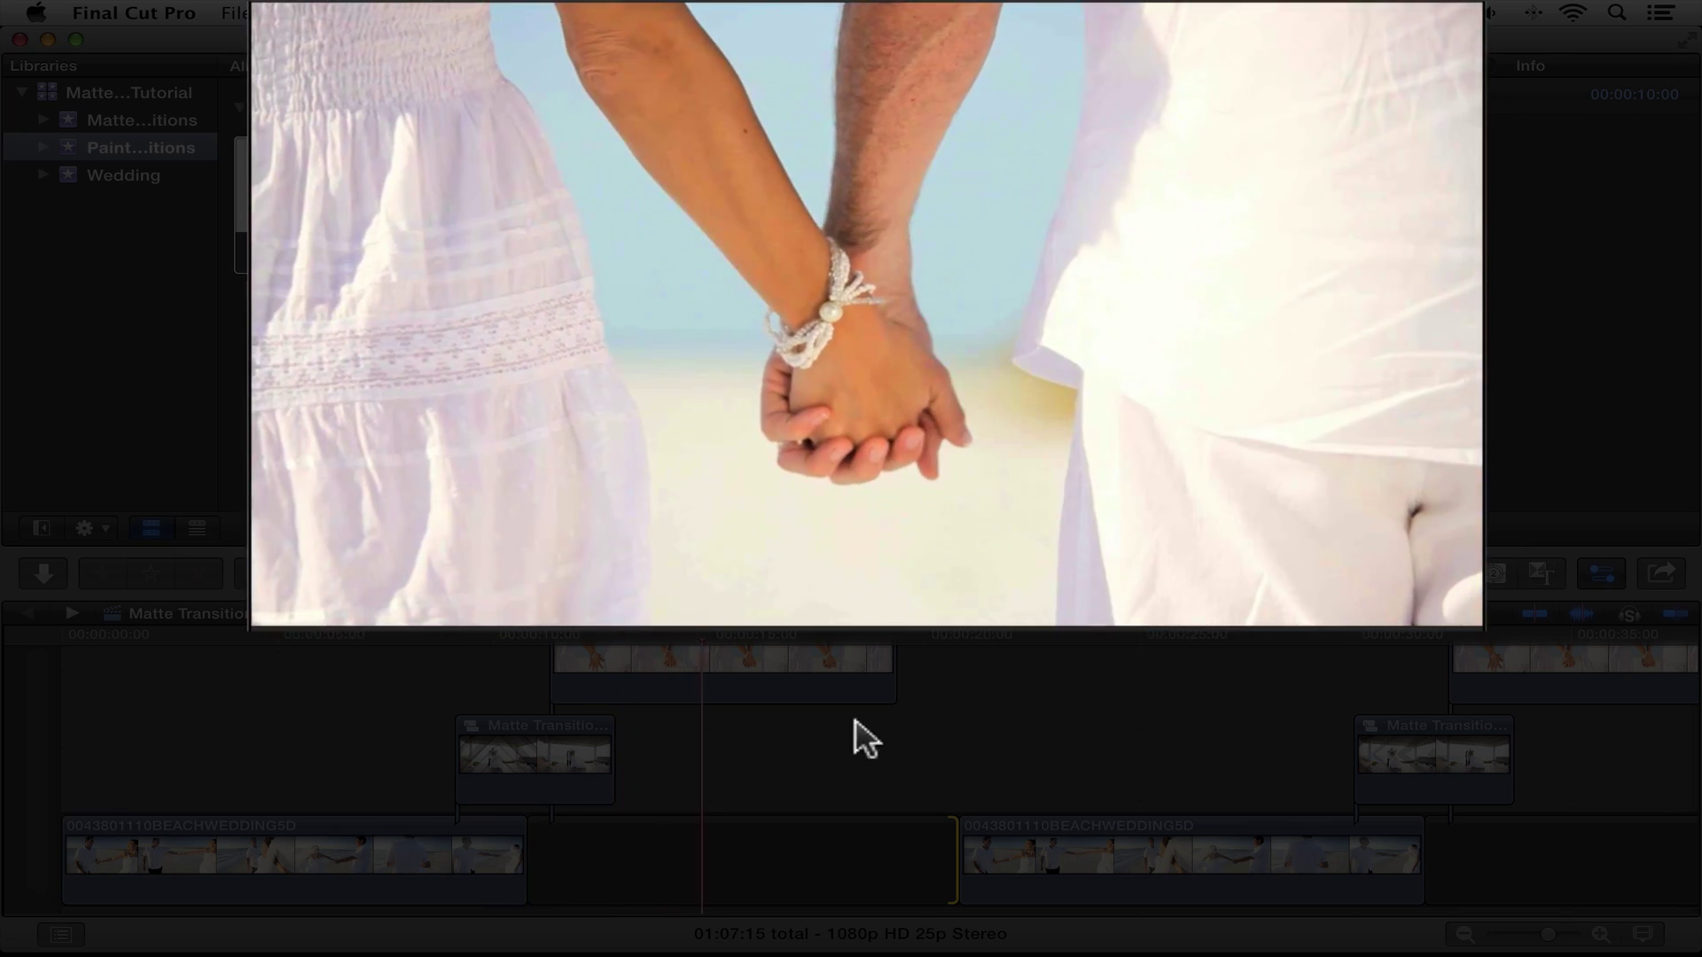
left_click(1207, 626)
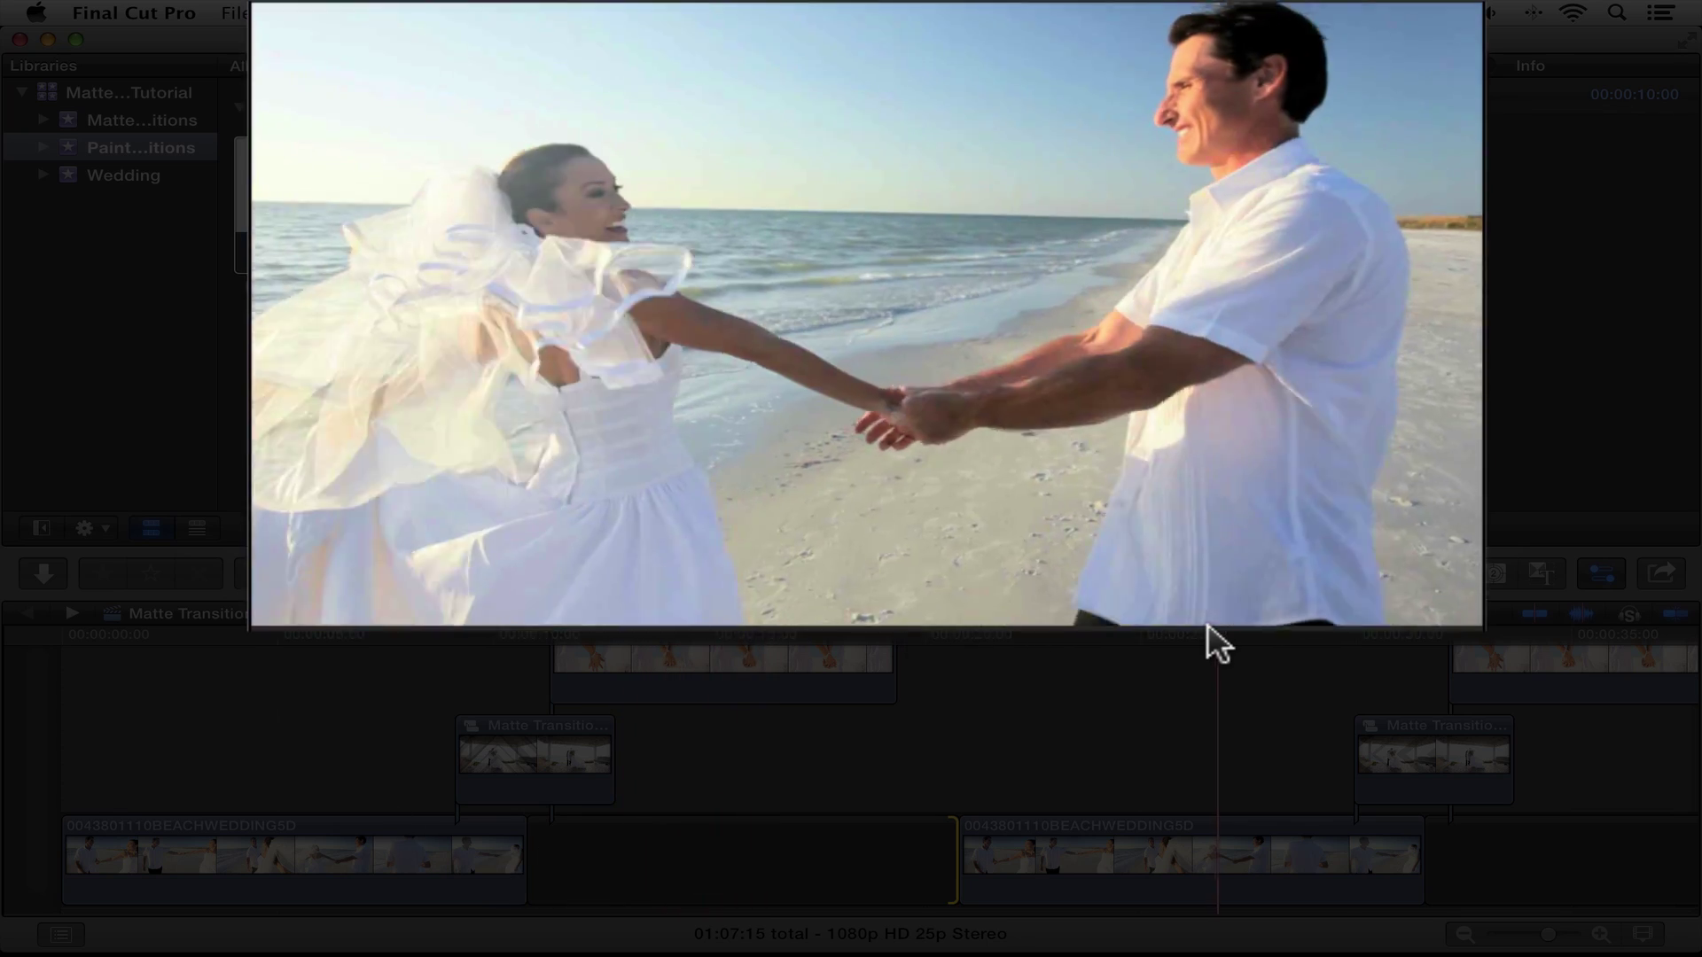